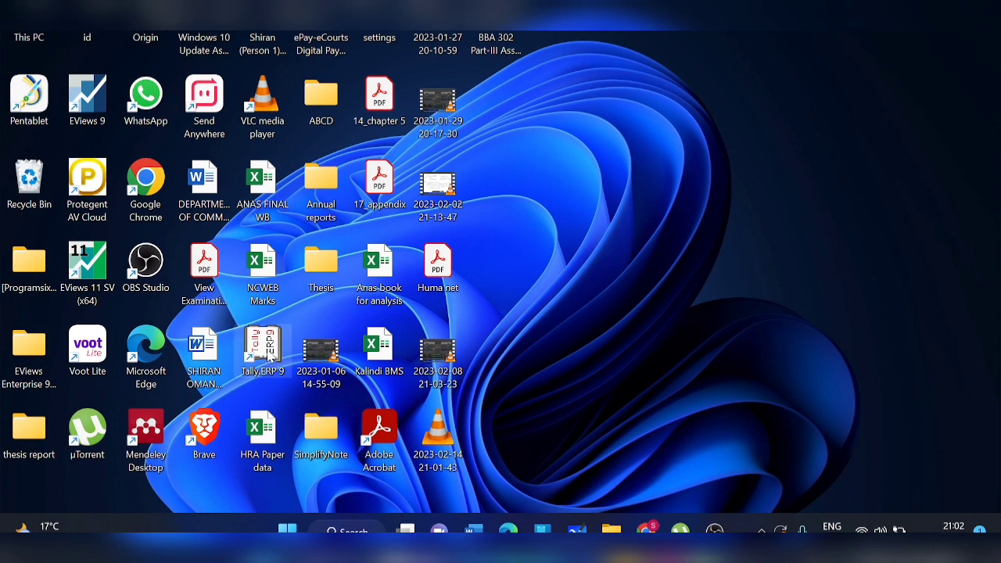
Step: Launch Tally.ERP 9 from its desktop shortcut so the Startup licensing screen appears
double_click(268, 354)
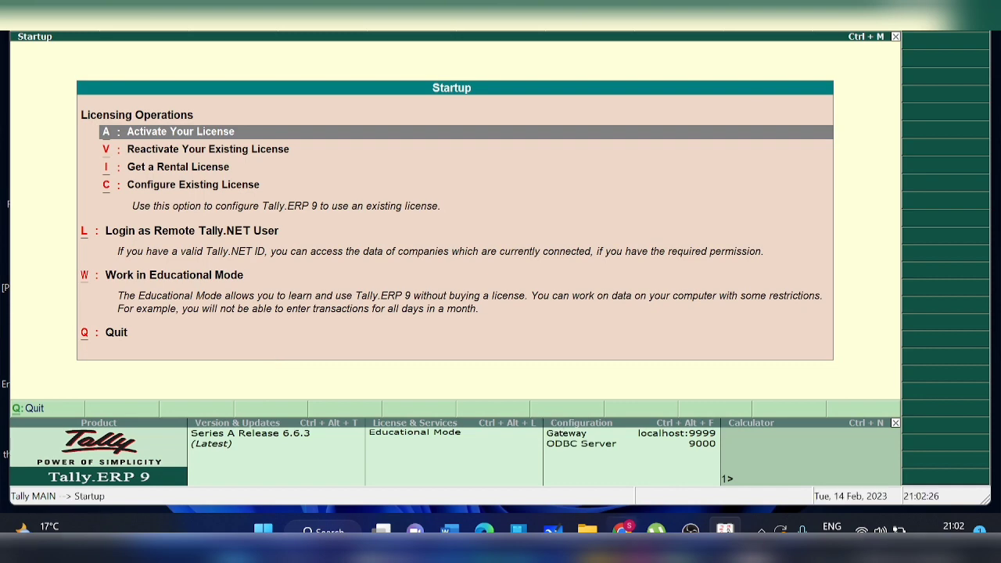
Step: Switch to the Google Meet call and admit the waiting participant
mouse_move(621, 532)
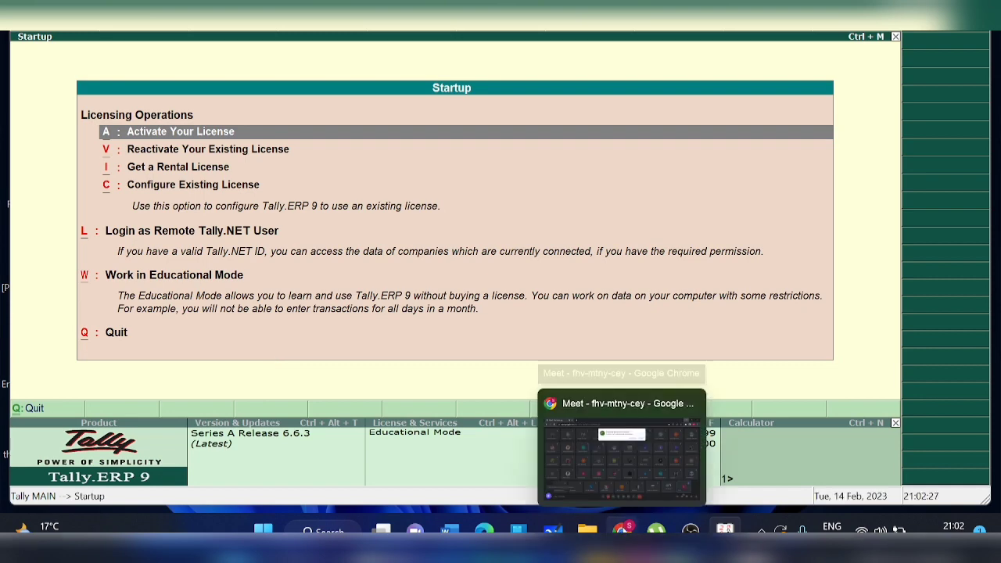
left_click(620, 488)
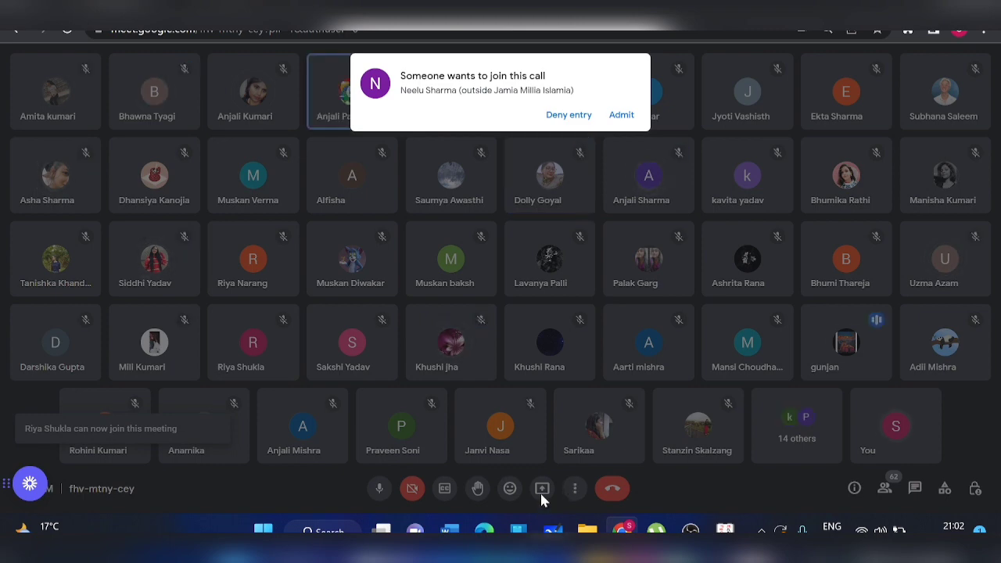
left_click(623, 115)
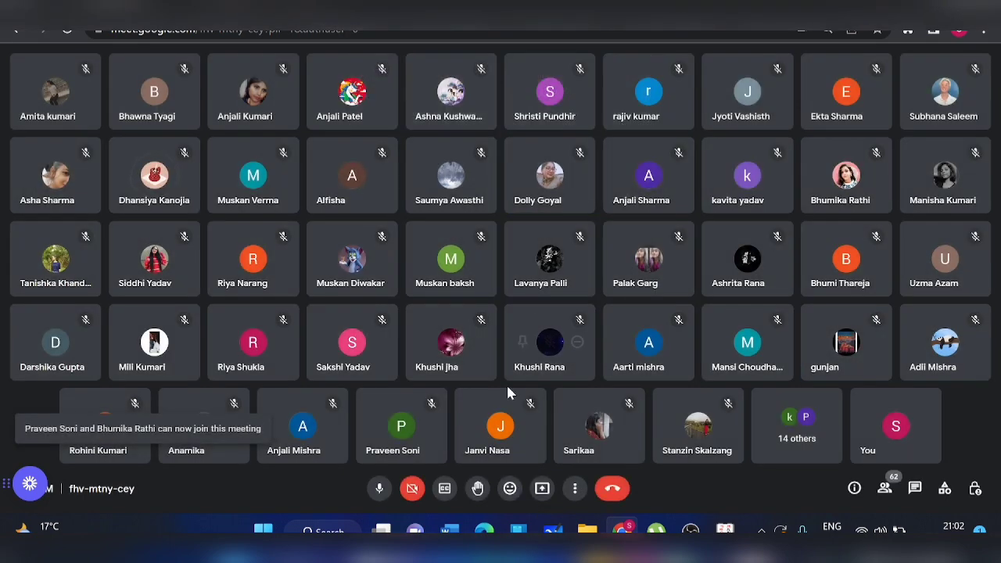
Step: Start presenting your entire screen to the Meet call
left_click(541, 489)
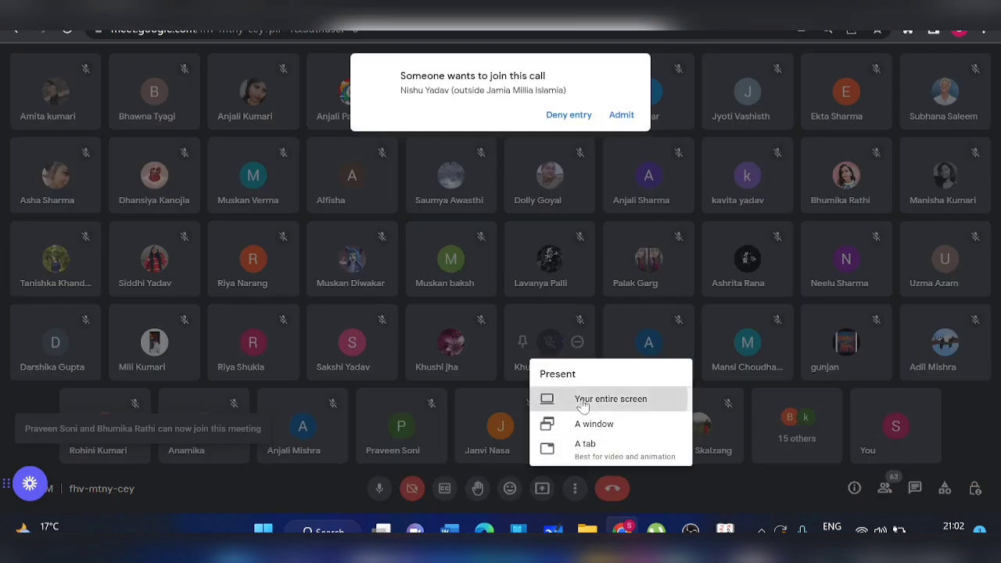
left_click(582, 402)
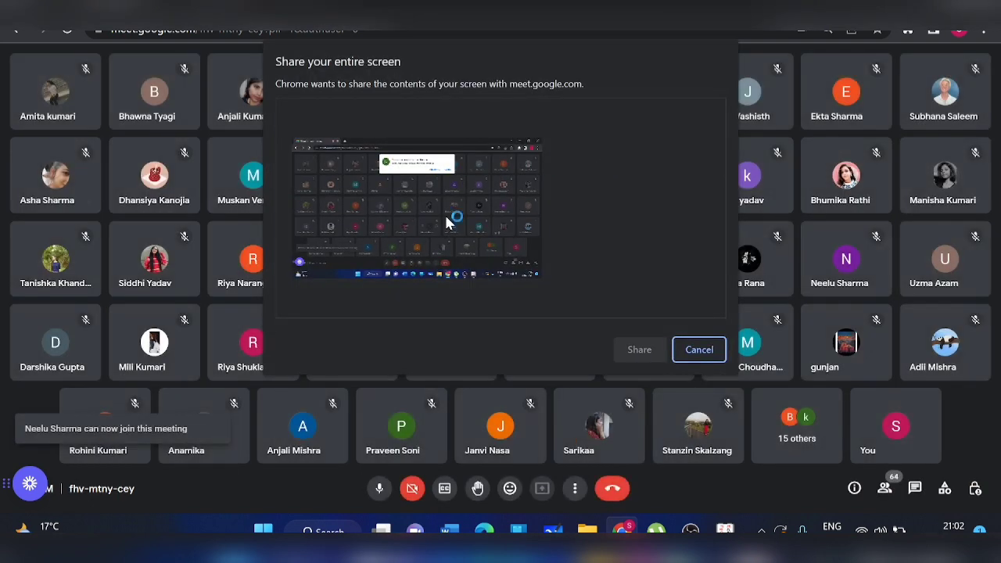
left_click(454, 216)
left_click(639, 351)
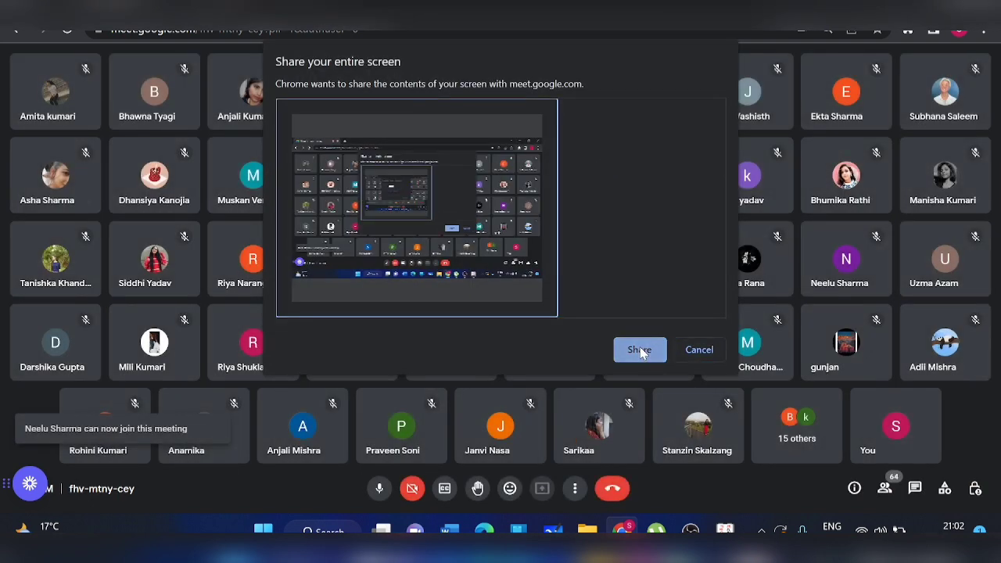
Step: Quit Tally.ERP 9 from its startup screen and minimize Chrome to show the desktop
mouse_move(724, 531)
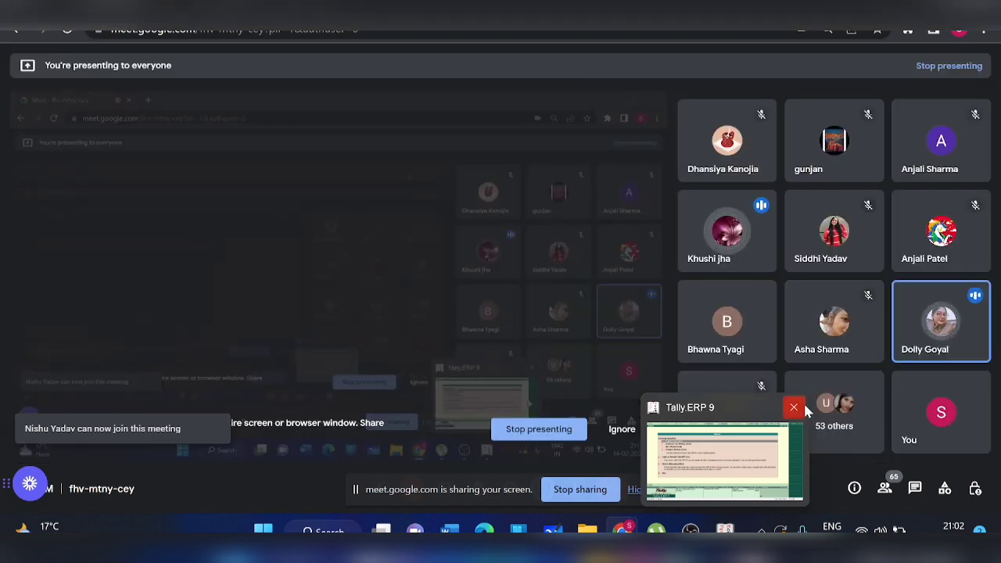
mouse_move(798, 407)
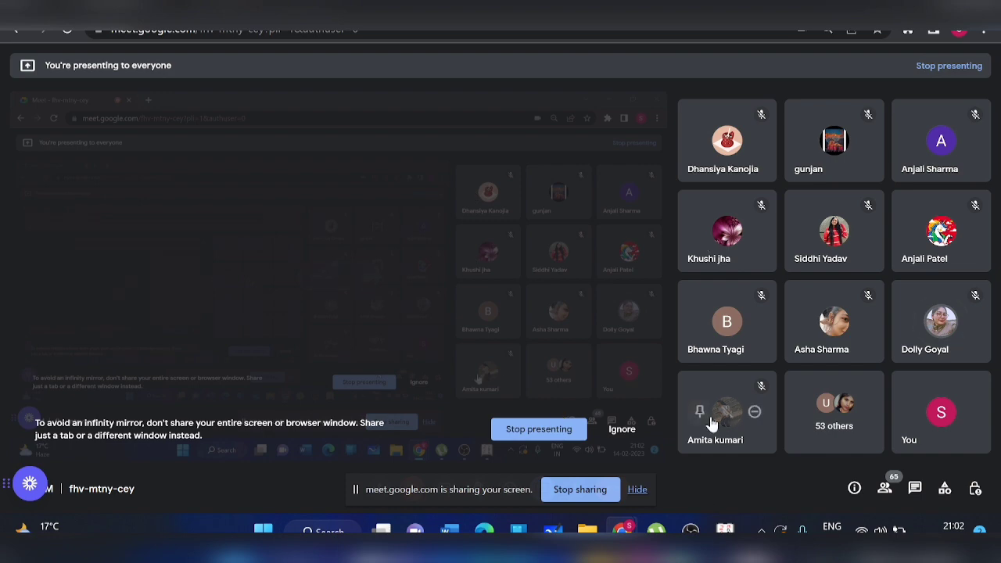
left_click(724, 530)
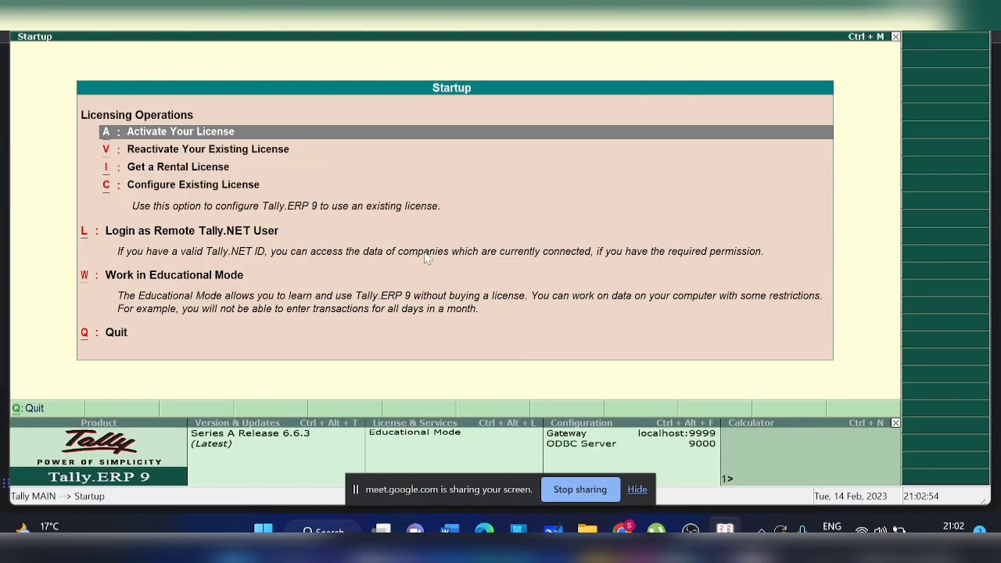
key("Escape")
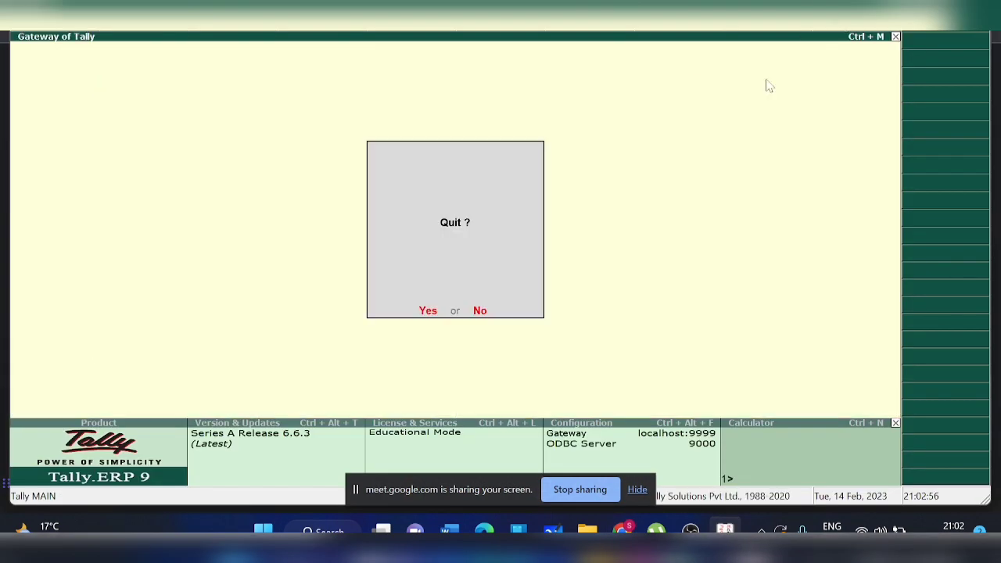
key("y")
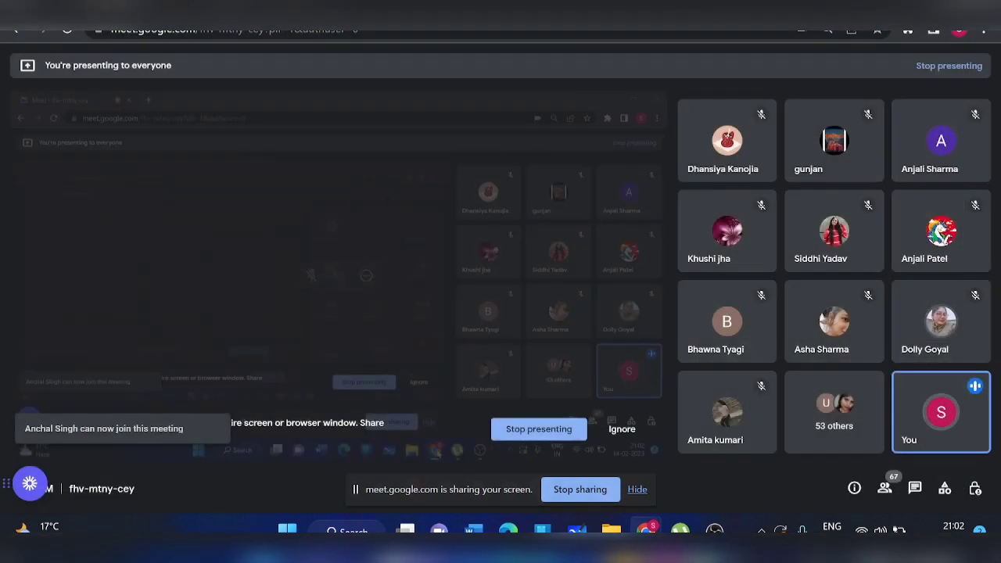
left_click(912, 3)
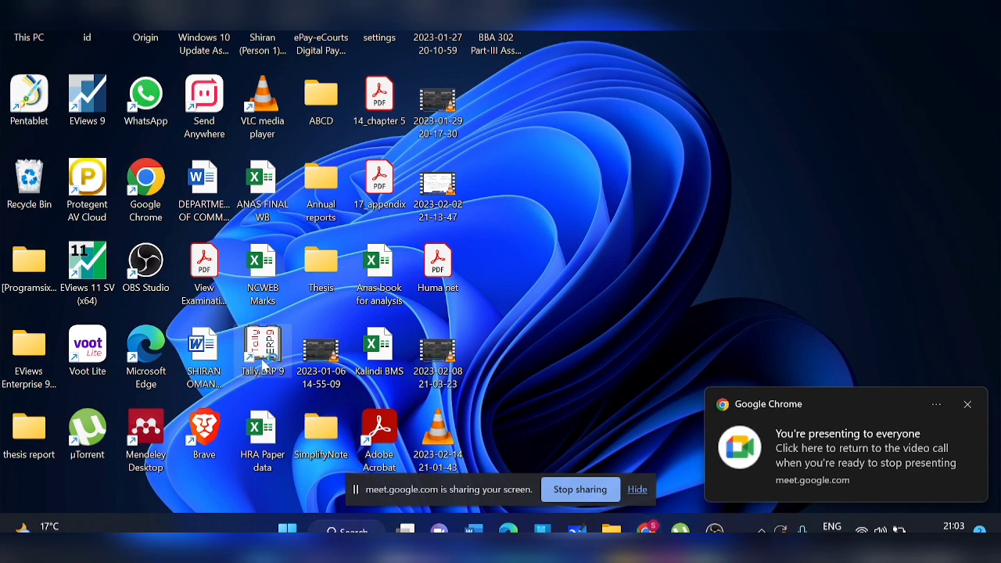
Step: Relaunch Tally.ERP 9, hide the sharing bar, and choose Work in Educational Mode
double_click(264, 362)
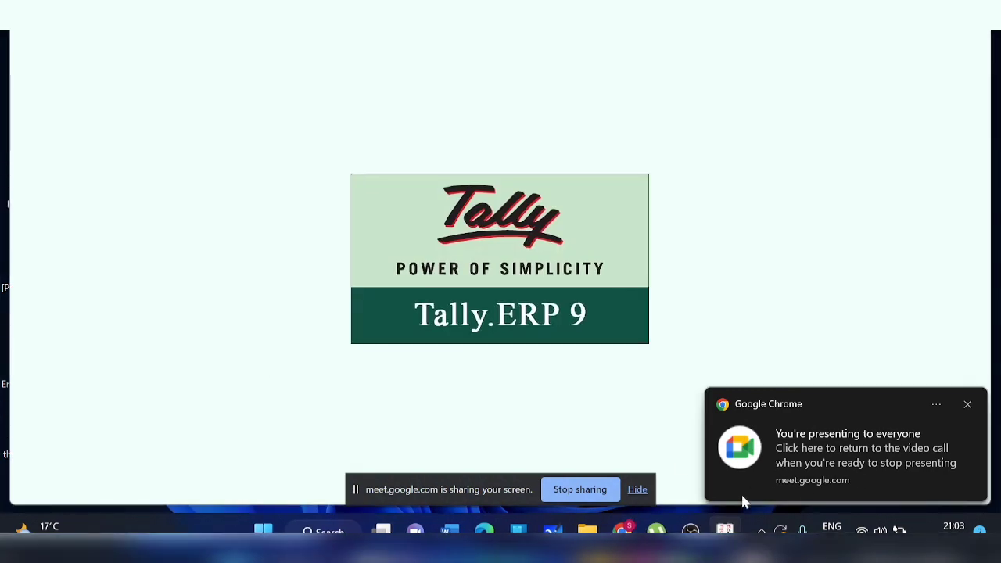
left_click(637, 491)
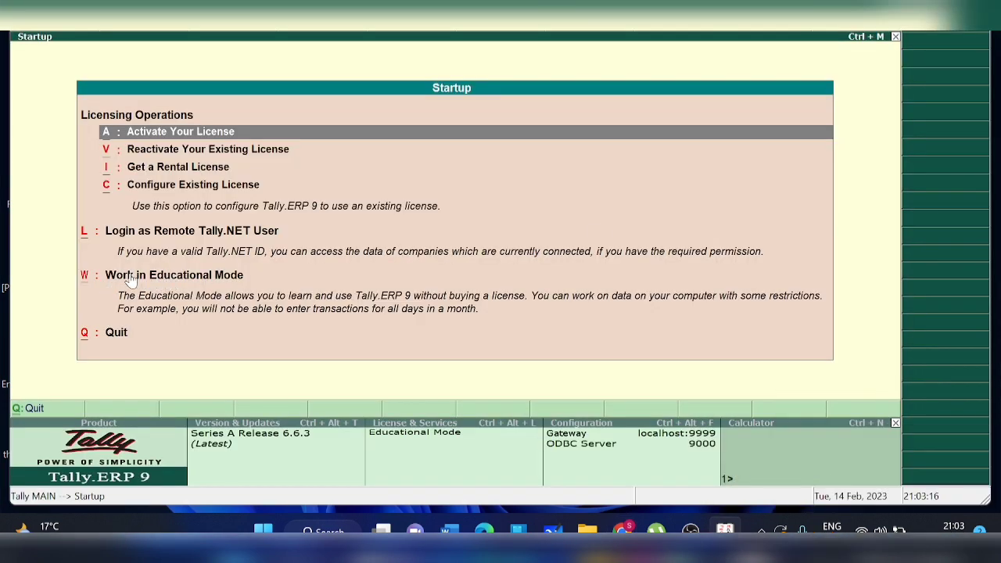
left_click(131, 278)
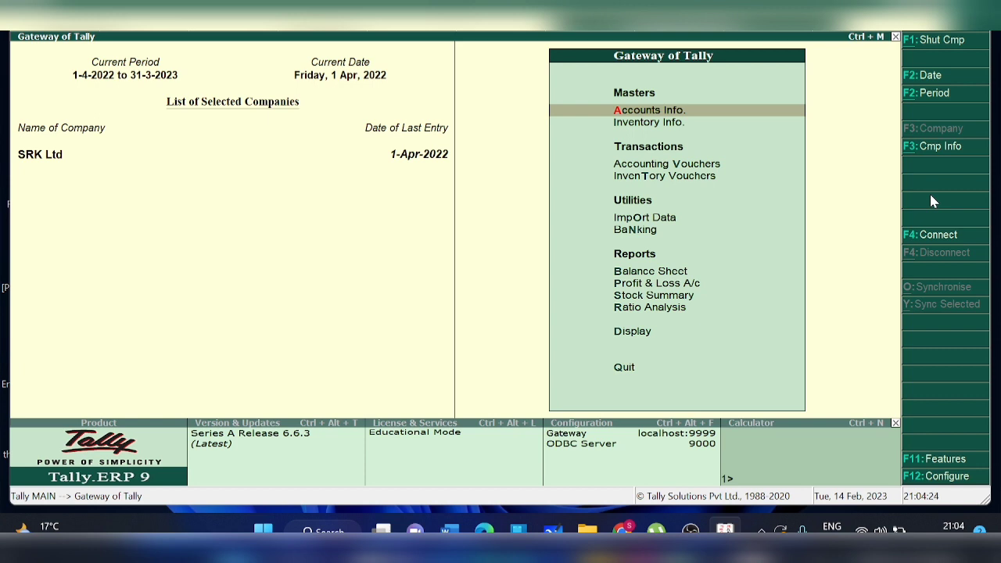
Step: Open a new Company Creation form via F3: Cmp Info > Create Company
left_click(938, 146)
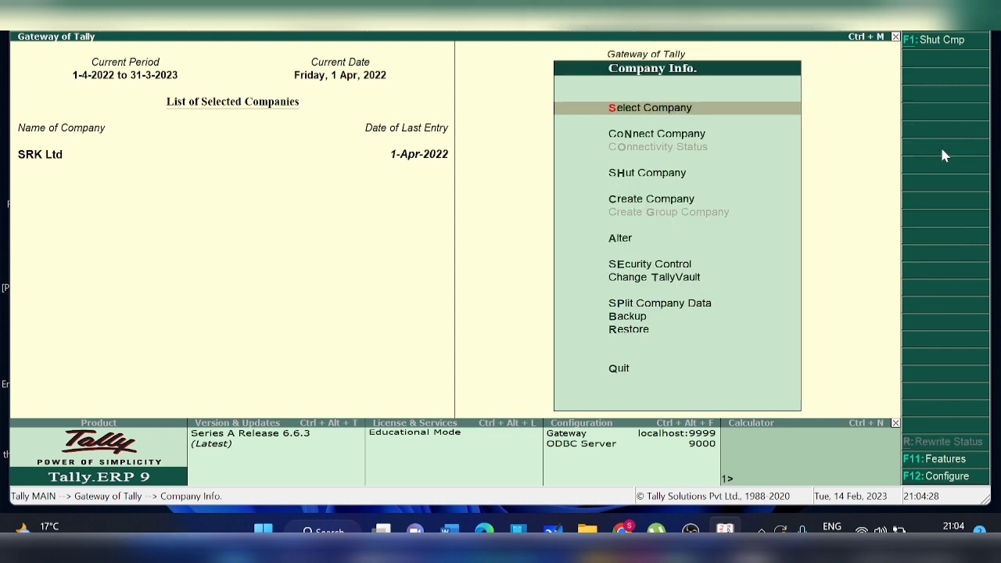
left_click(638, 199)
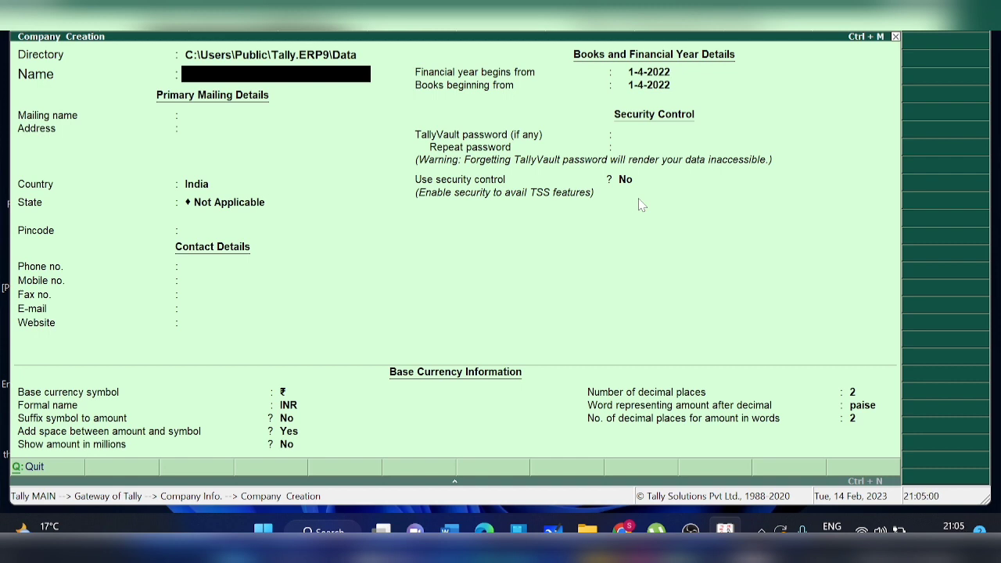
Step: Enter Haldiram as the company name and keep it as the mailing name
type("Haldiram")
key("Return")
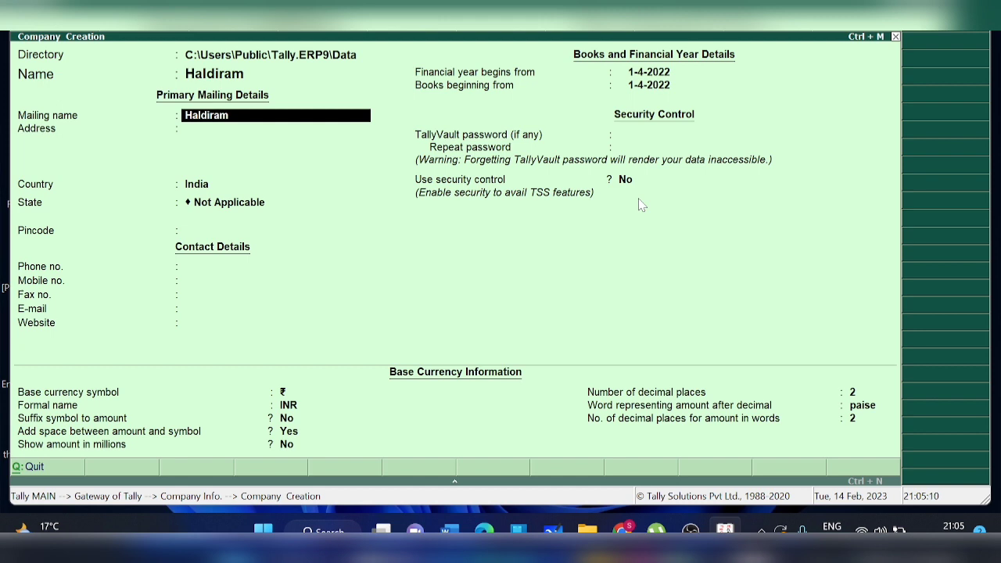
key("Return")
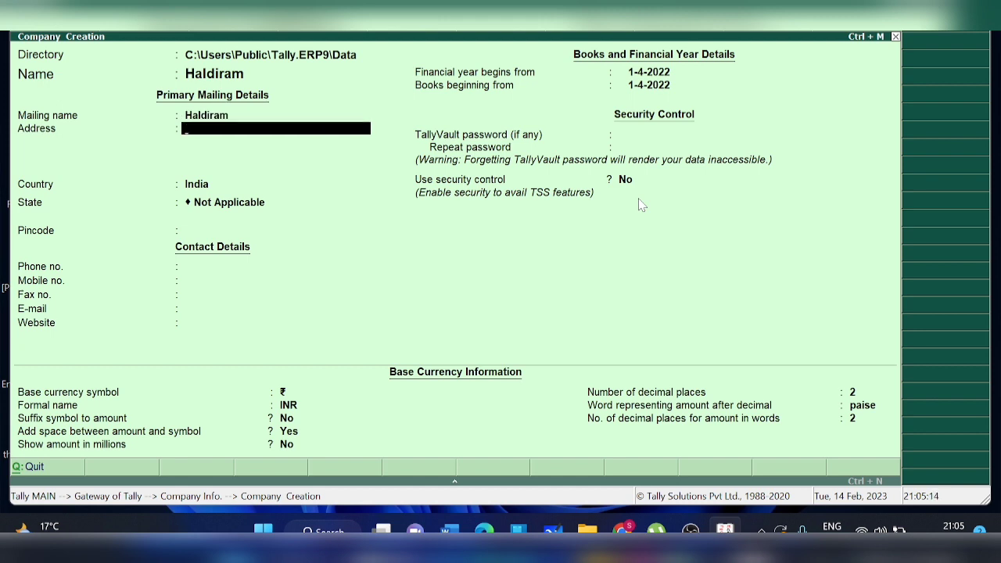
Step: Fill in the company's two-line Lucknow address, removing the extra postal code line
type("House No 2008, Ci")
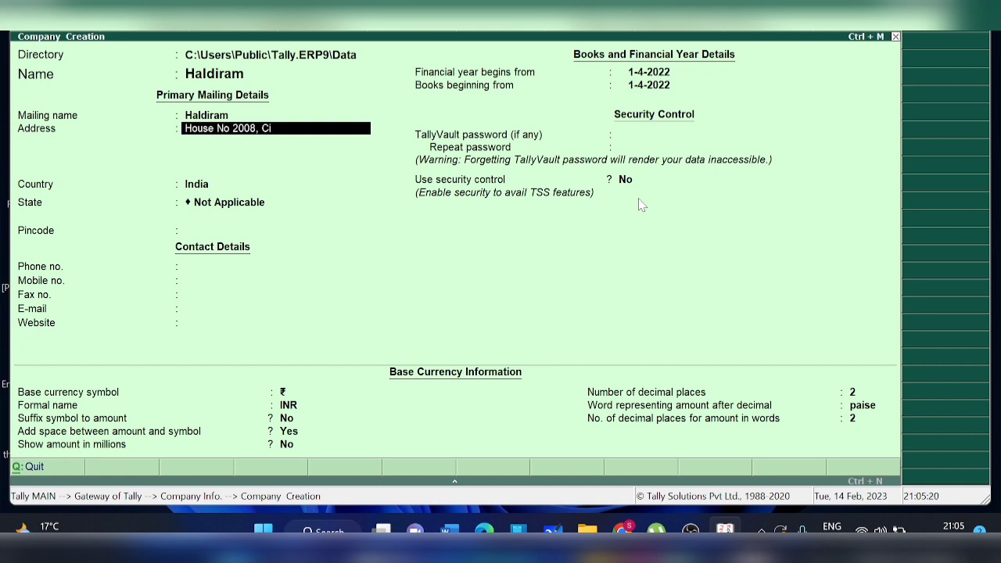
type("vil Lines")
key("Return")
type("Lucknow")
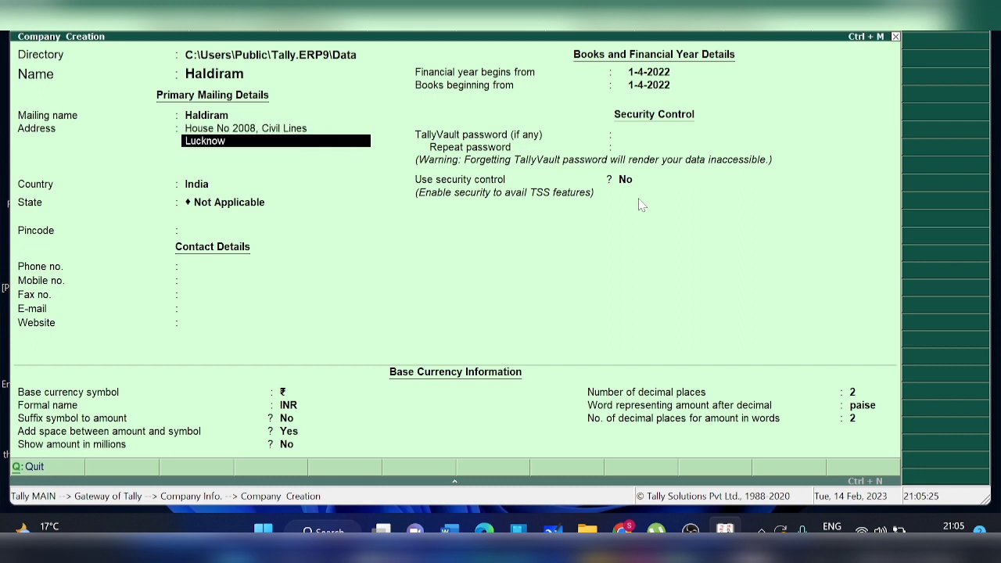
key("Return")
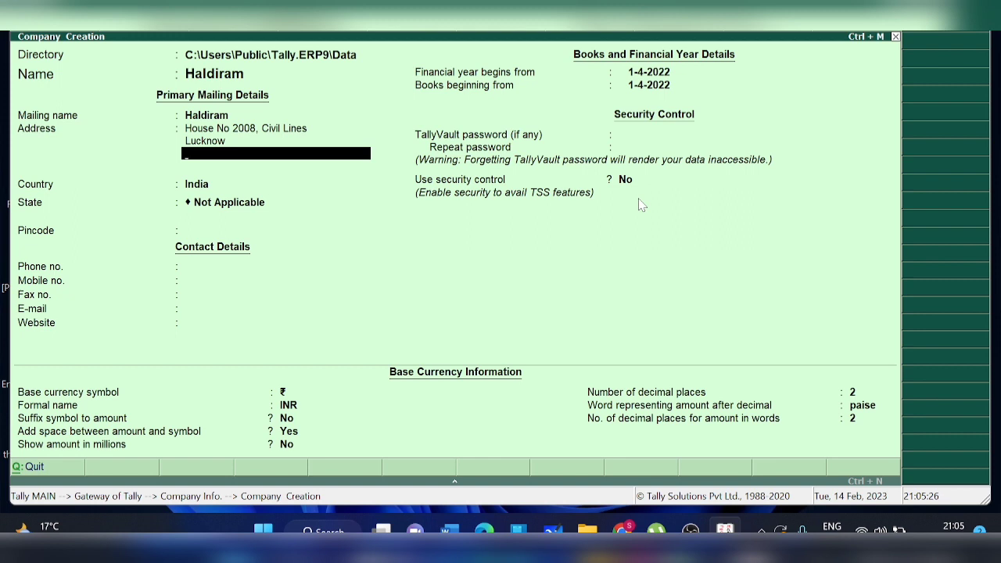
type("228001")
key("Return")
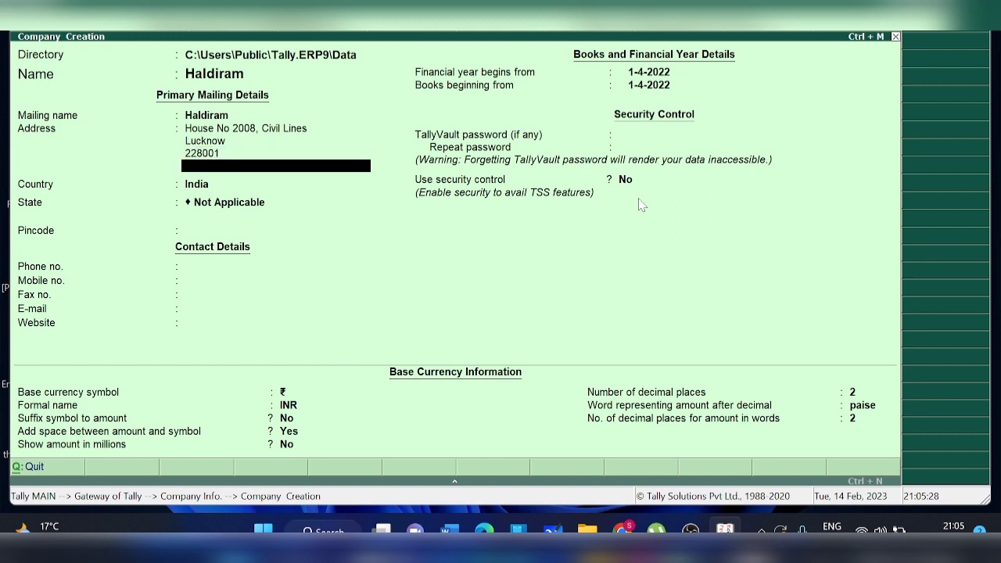
key("BackSpace")
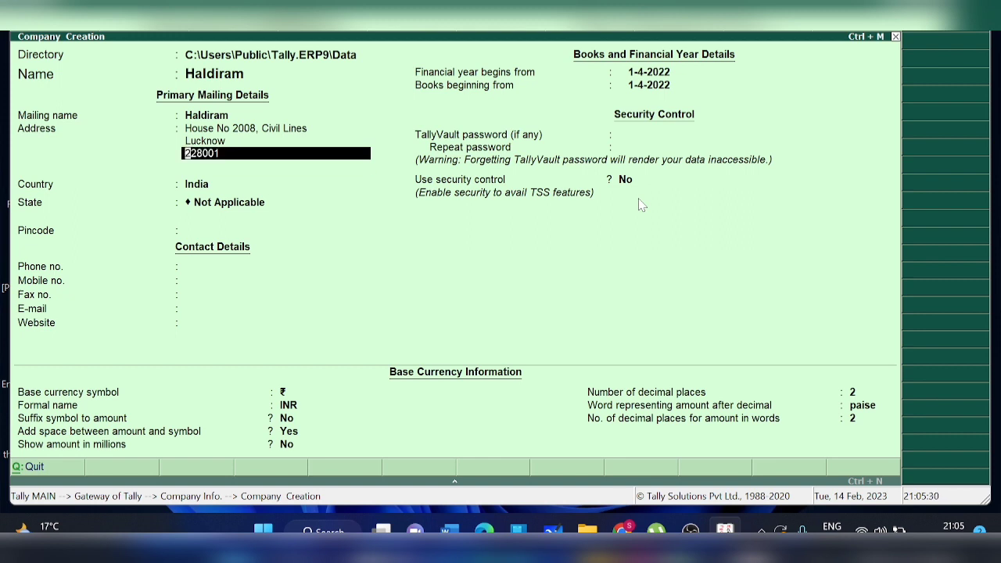
key("Delete")
key("Delete")
key("Delete")
key("Delete")
key("Delete")
key("Delete")
key("Return")
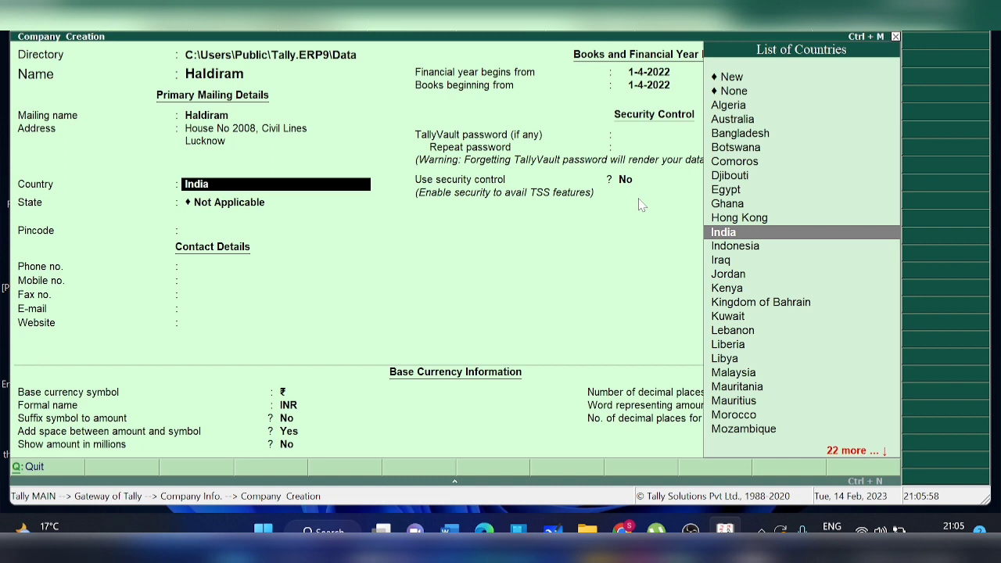
Step: Keep India as the country, set the state to Uttar Pradesh, and enter the pincode
key("Return")
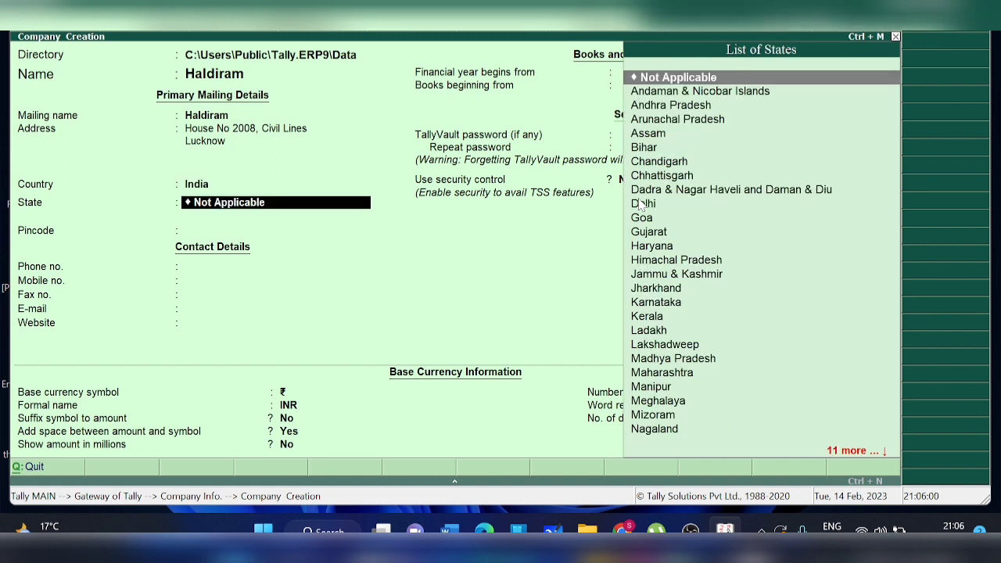
type("Uttar")
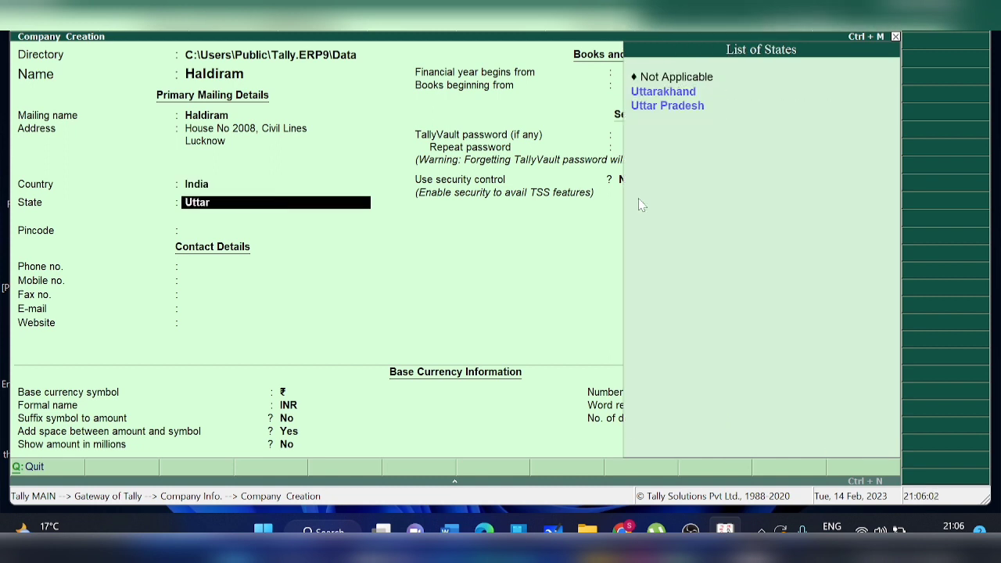
key("Down")
key("Return")
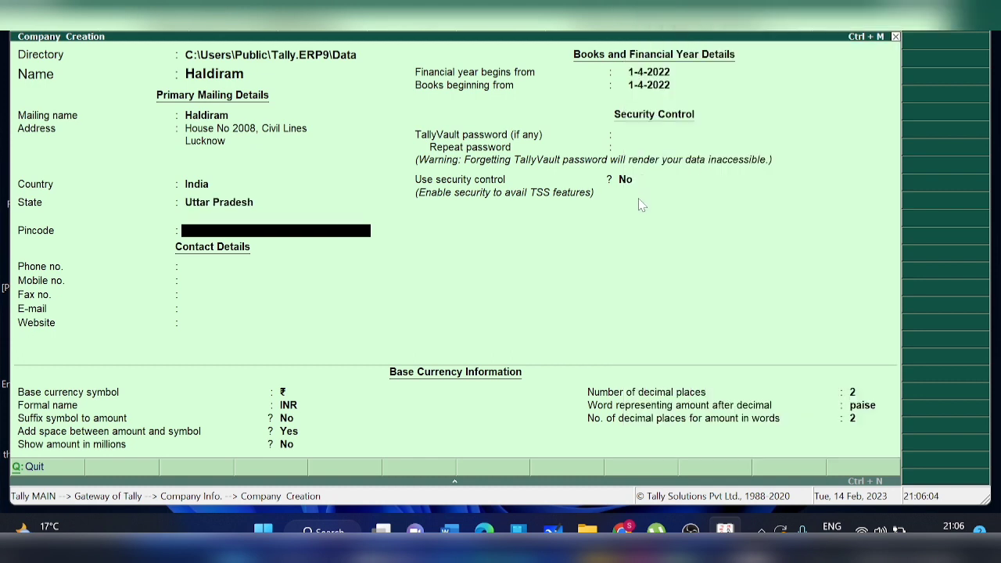
type("228001")
key("Return")
Step: Accept the remaining defaults (books from 1-4-2022, INR currency) to reach the Accept prompt
key("Return")
key("Return")
key("Return")
key("Return")
key("Return")
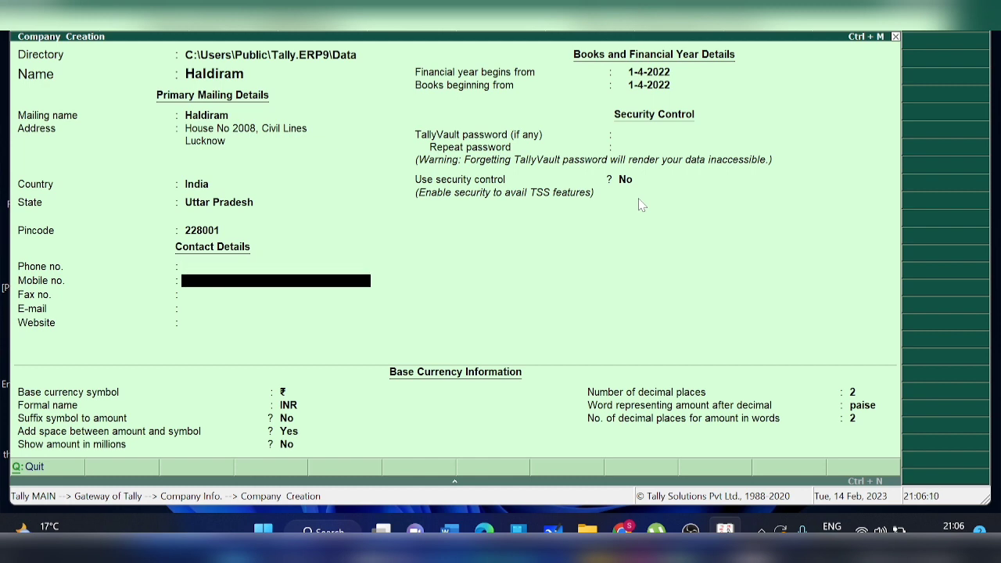
key("Return")
key("Return")
key("Return")
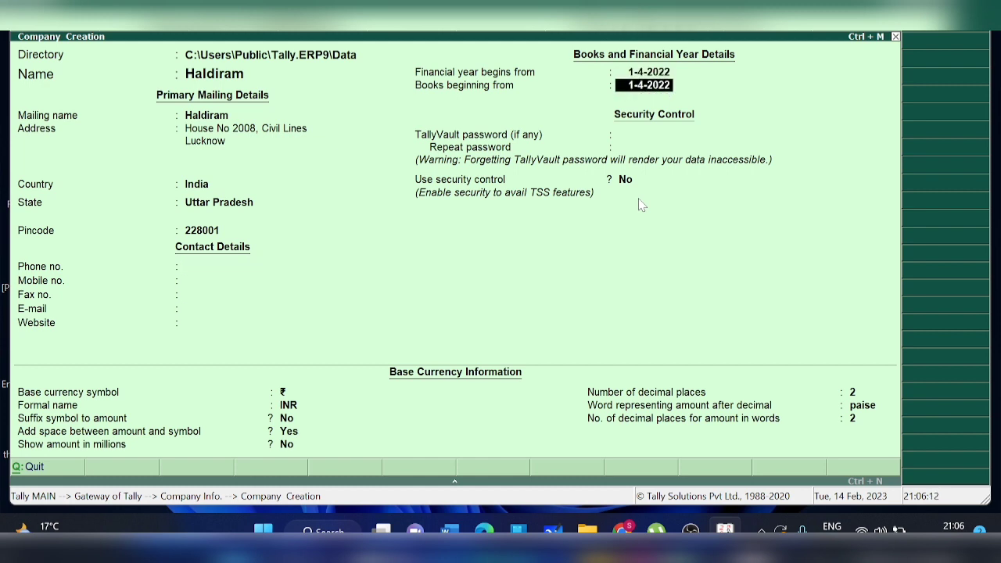
key("Return")
key("Return")
key("Return")
key("Return")
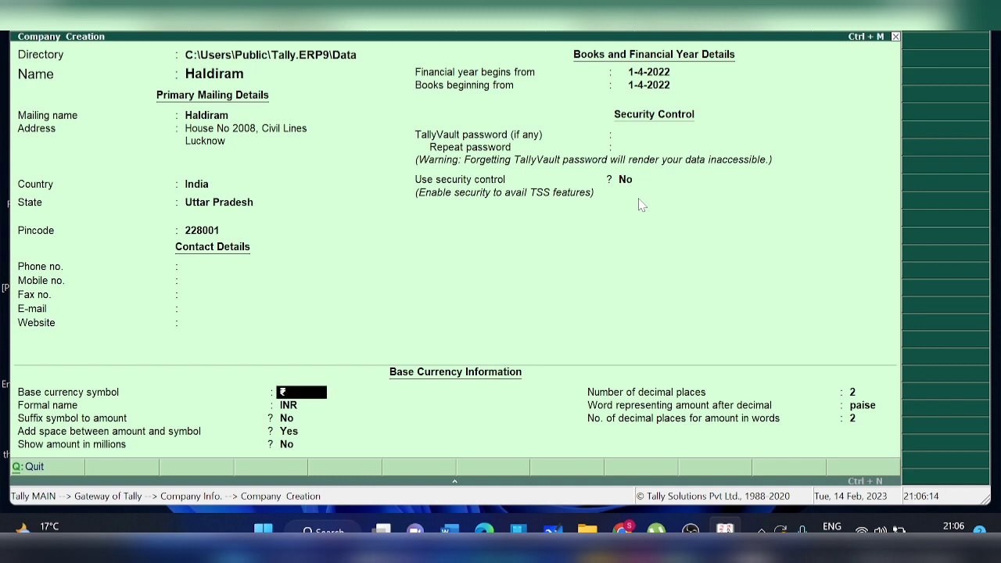
key("Return")
key("Return")
key("Return")
key("Return")
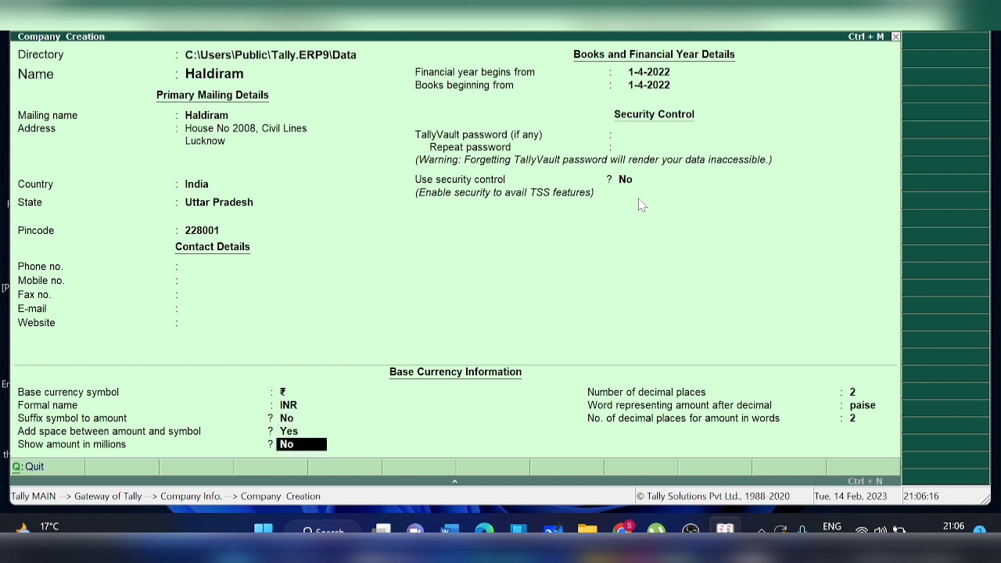
key("Return")
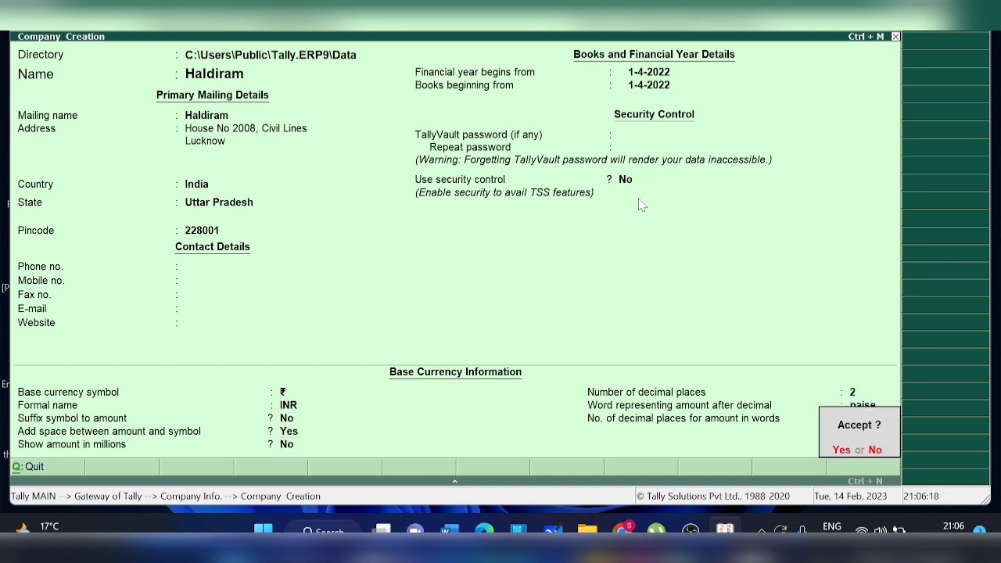
key("Return")
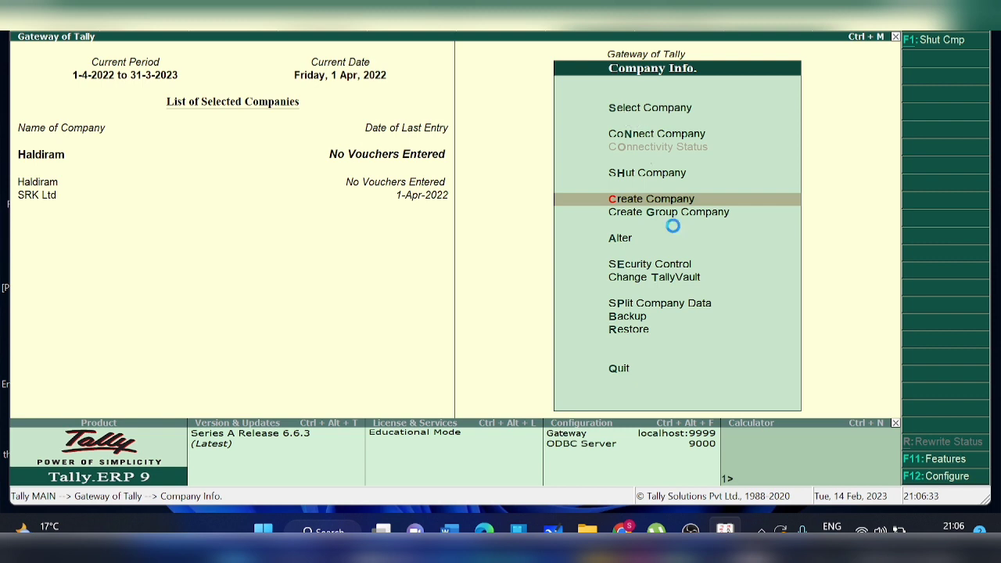
left_click(622, 108)
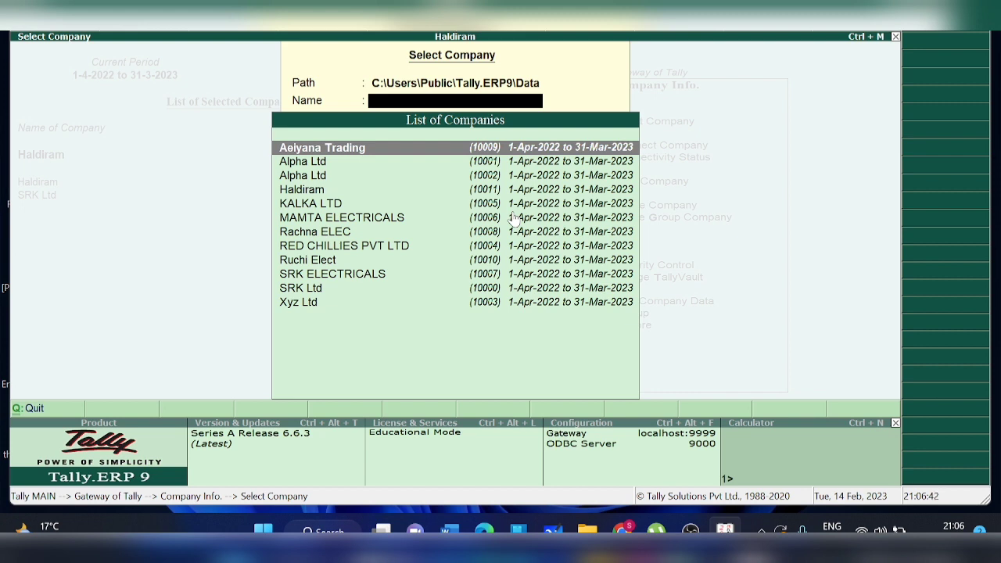
key("Down")
key("Down")
key("Down")
key("Down")
key("Down")
key("Down")
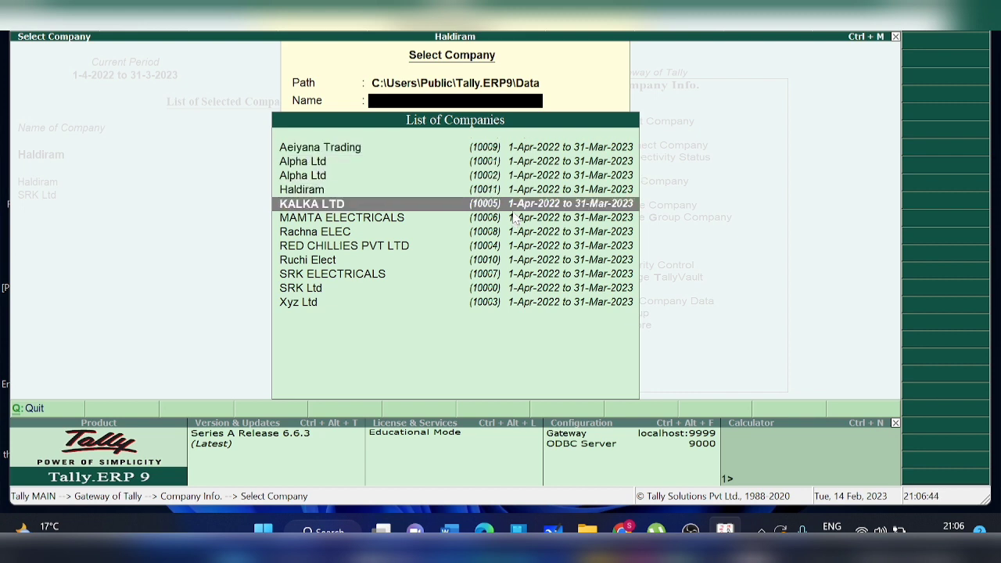
key("Down")
key("Down")
key("Down")
key("Down")
key("Down")
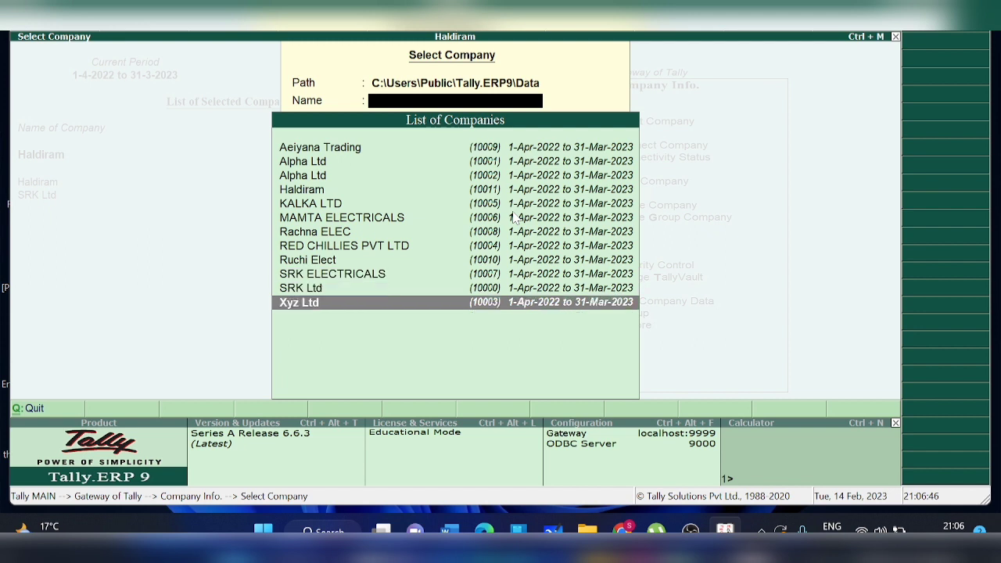
key("Return")
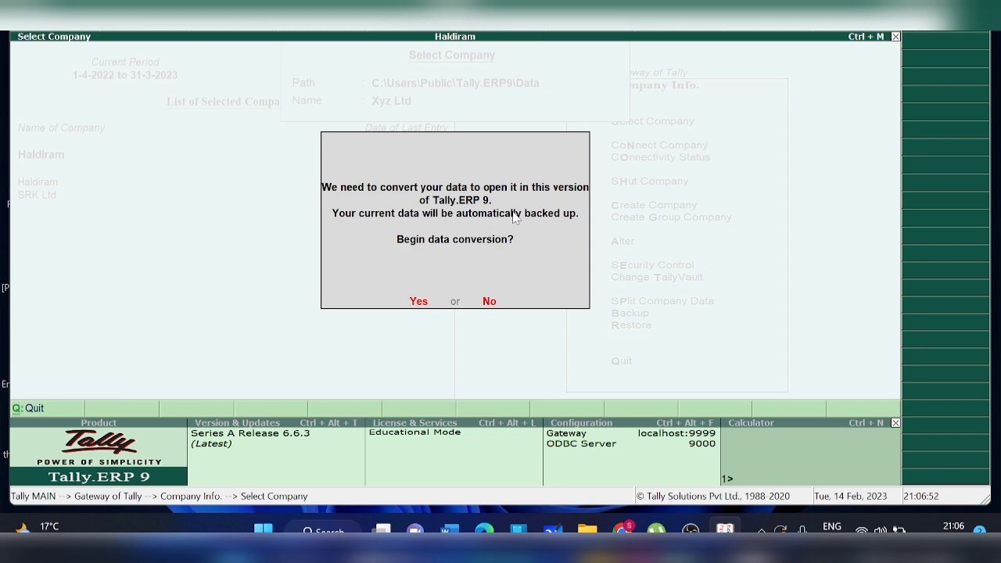
key("n")
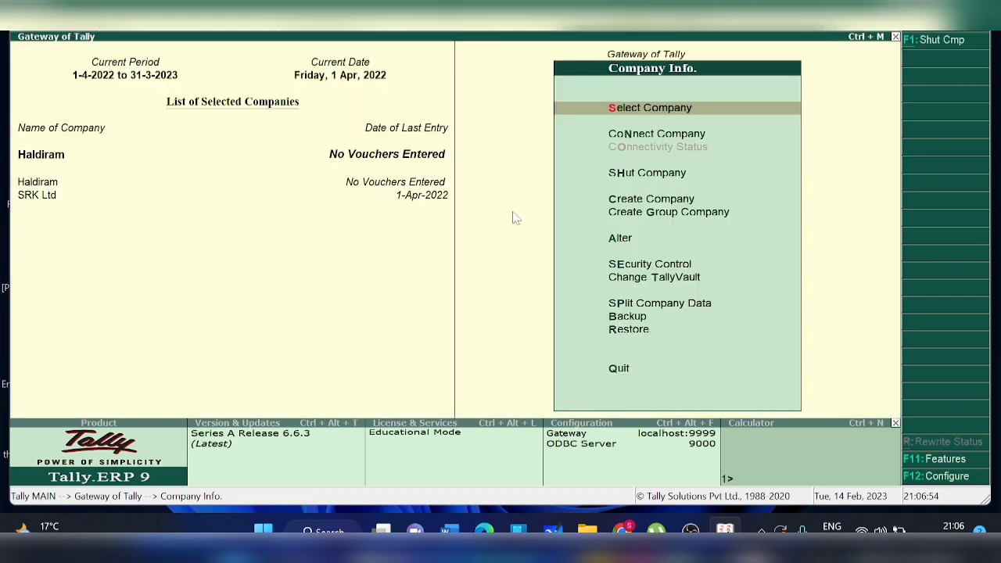
left_click(623, 244)
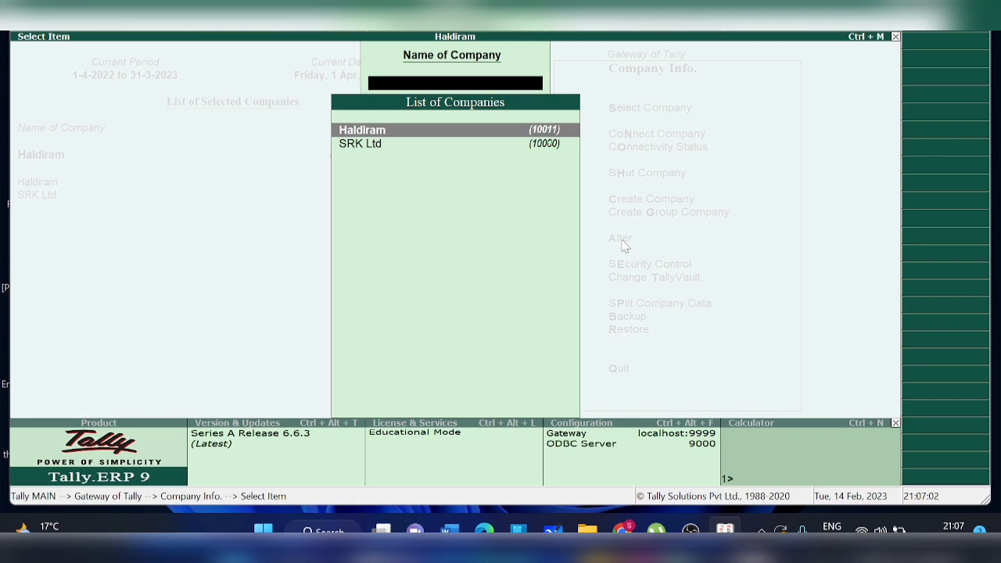
key("Escape")
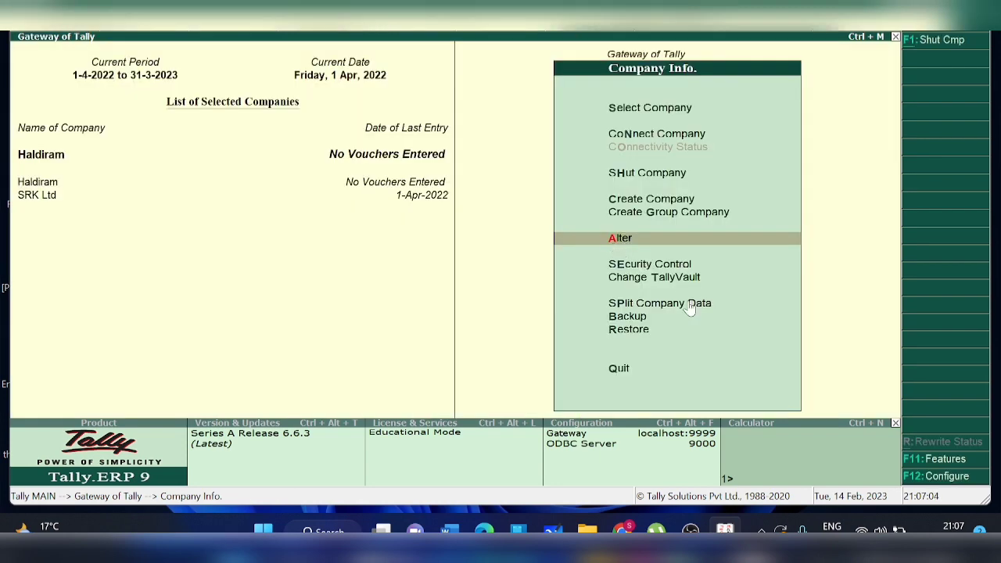
key("Return")
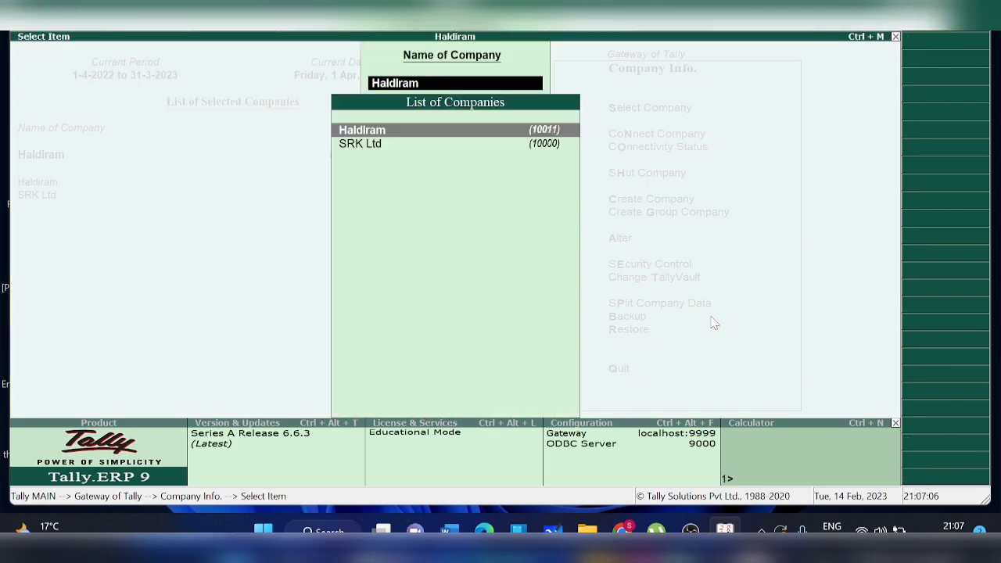
key("Escape")
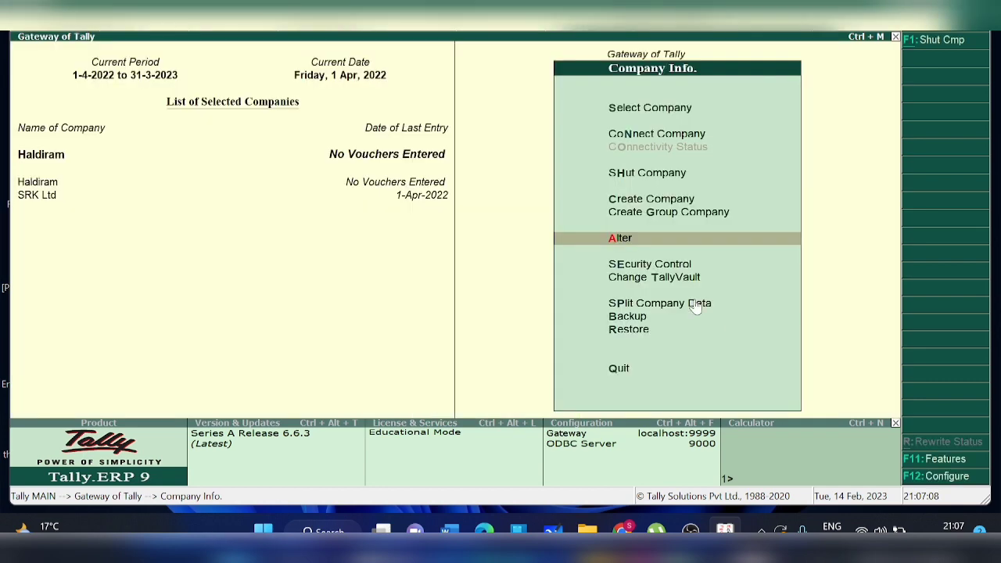
left_click(622, 178)
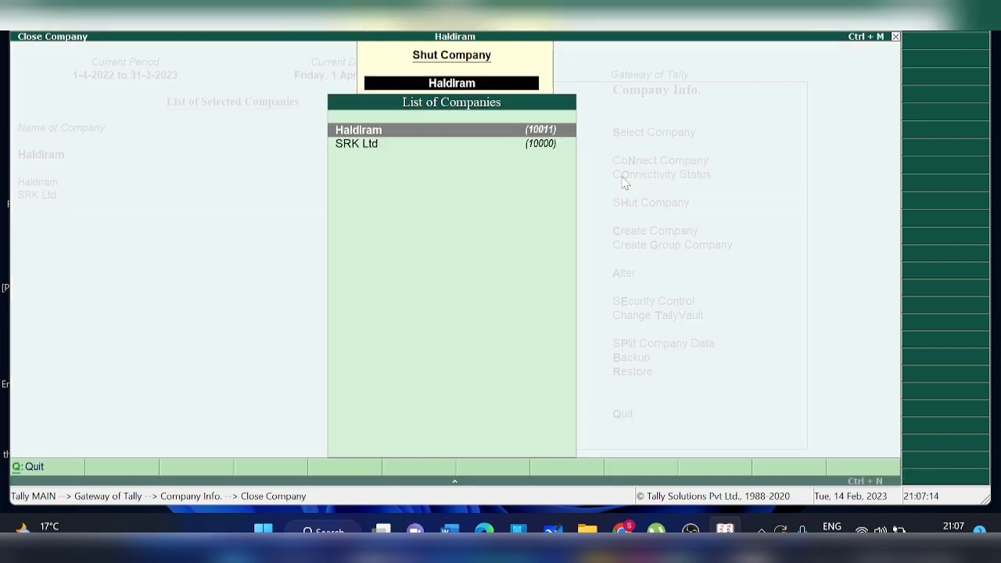
key("Escape")
key("Escape")
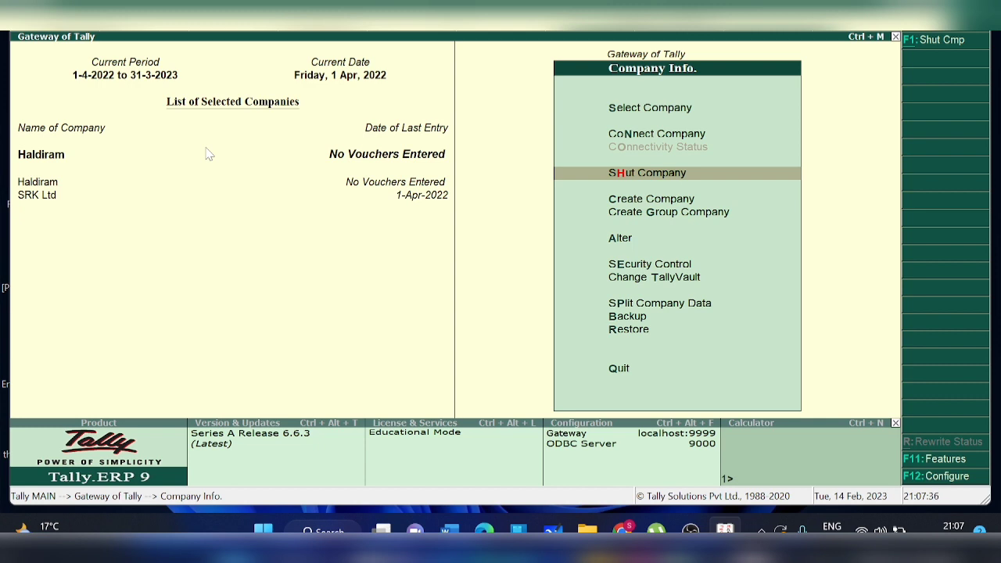
Step: Return to the Gateway of Tally and open Accounts Info
key("Escape")
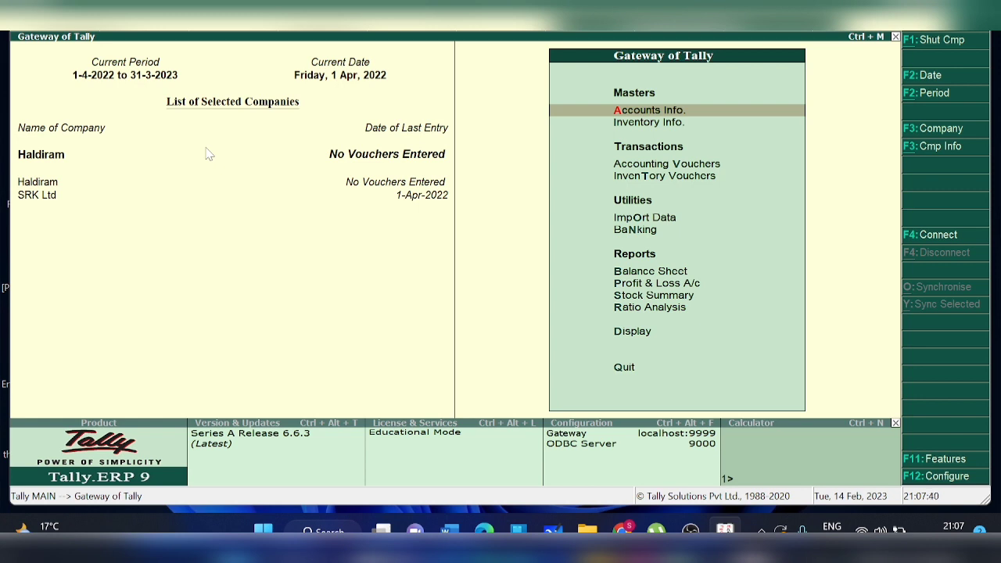
left_click(617, 117)
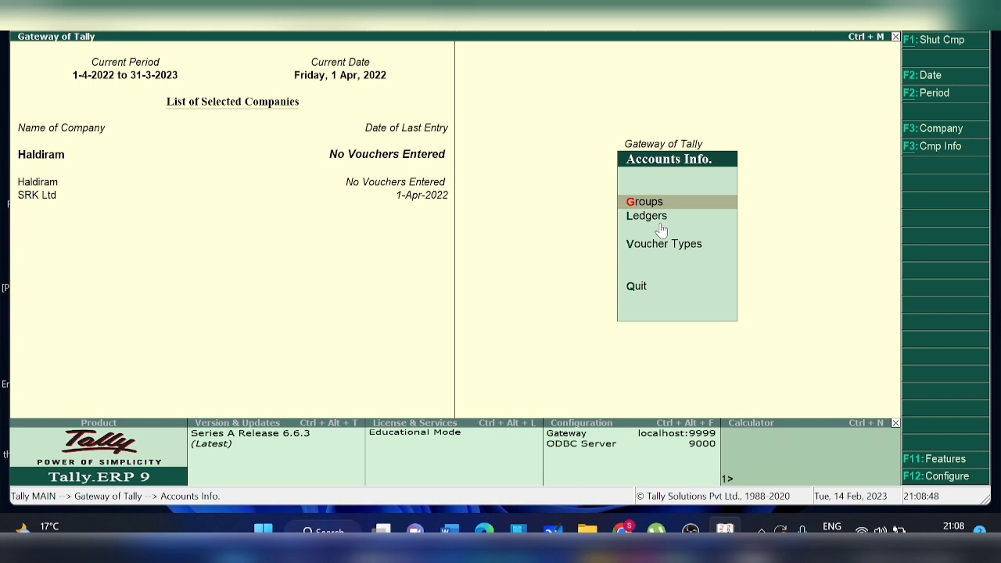
Step: Open Groups and browse Haldiram's predefined group list down to Provisions, then close it
key("Return")
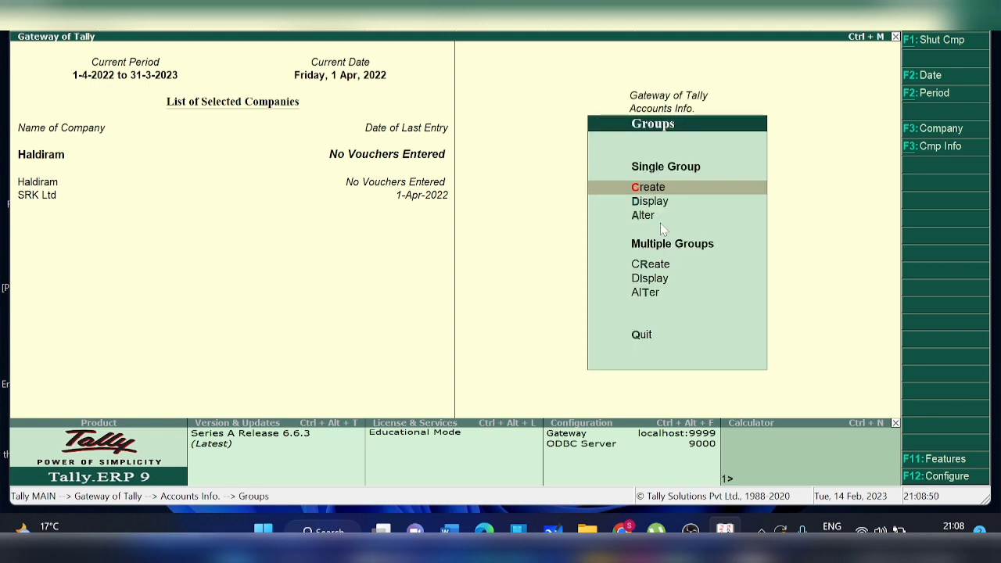
key("d")
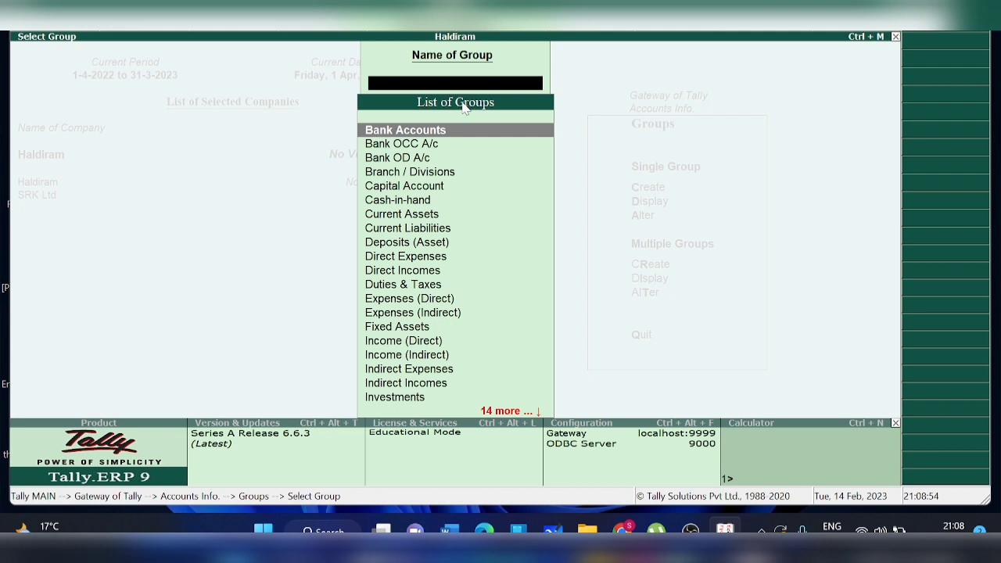
key("Down")
key("Down")
key("Down")
key("Down")
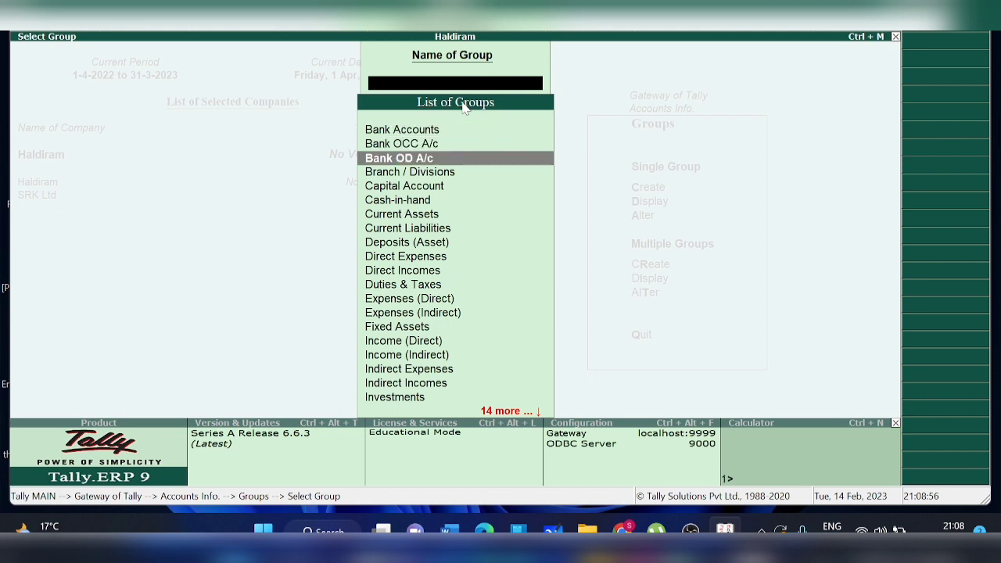
key("Down")
key("Down")
key("Down")
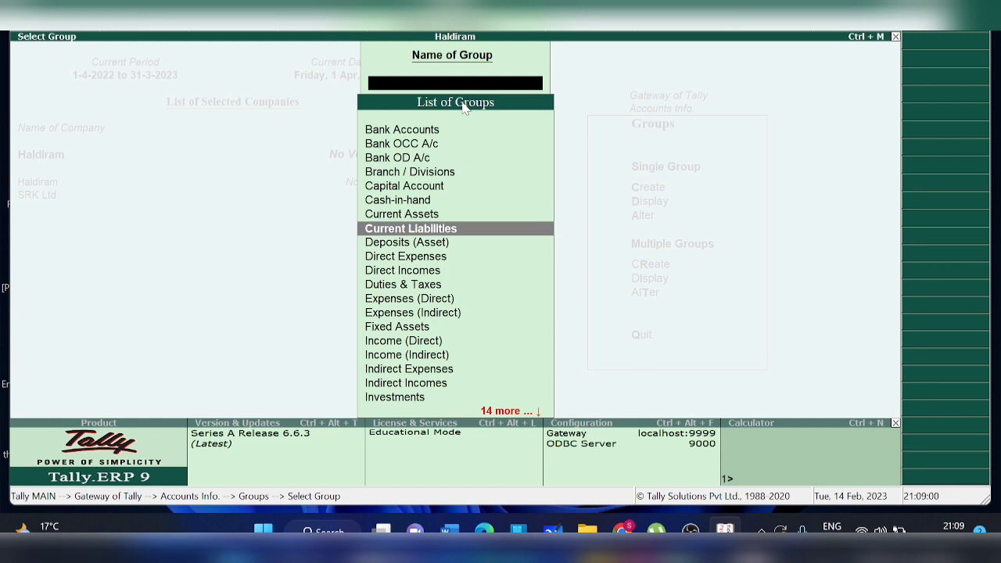
key("Down")
key("Down")
key("Down")
key("Down")
key("Down")
key("Down")
key("Down")
key("Down")
key("Down")
key("Down")
key("Down")
key("Down")
key("Down")
key("Down")
key("Down")
key("Down")
key("Down")
key("Down")
key("Down")
key("Down")
key("Down")
key("Down")
key("Down")
key("Down")
key("Down")
key("Down")
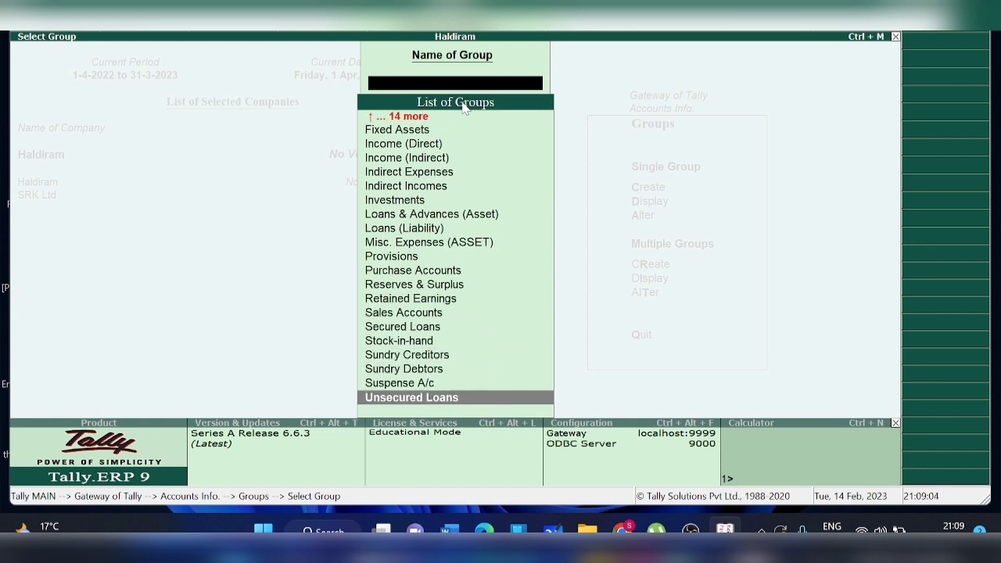
key("Up")
key("Up")
key("Up")
key("Up")
key("Up")
key("Up")
key("Up")
key("Up")
key("Up")
key("Up")
key("Up")
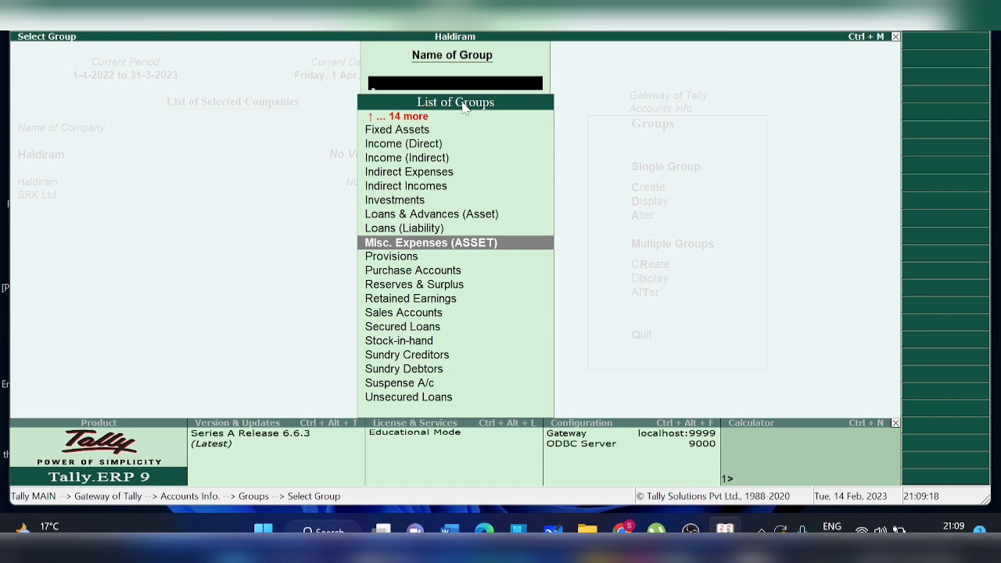
key("Down")
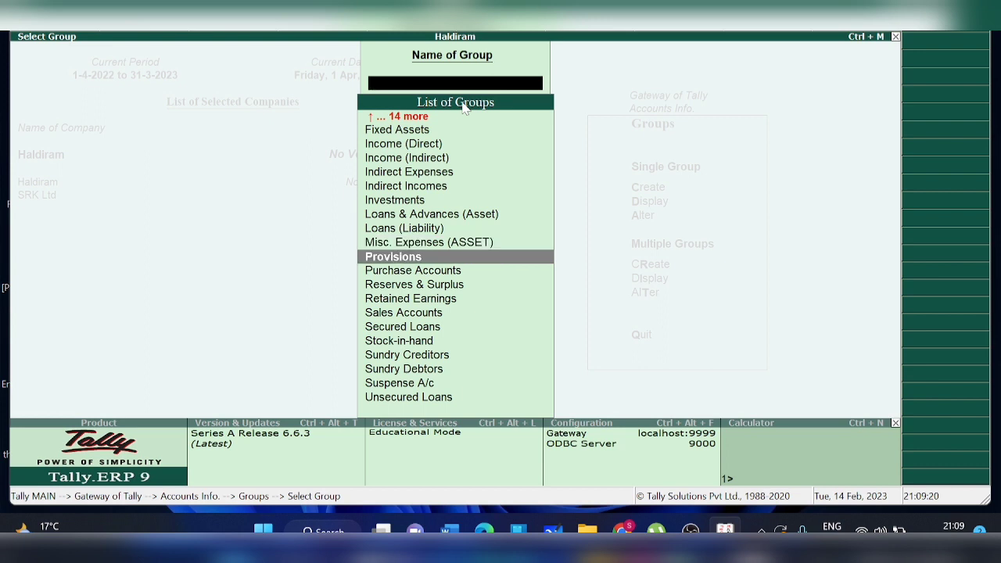
key("Up")
key("Up")
key("Up")
key("Up")
key("Up")
key("Up")
key("Up")
key("Up")
key("Up")
key("Up")
key("Up")
key("Up")
key("Up")
key("Up")
key("Up")
key("Up")
key("Up")
key("Up")
key("Up")
key("Up")
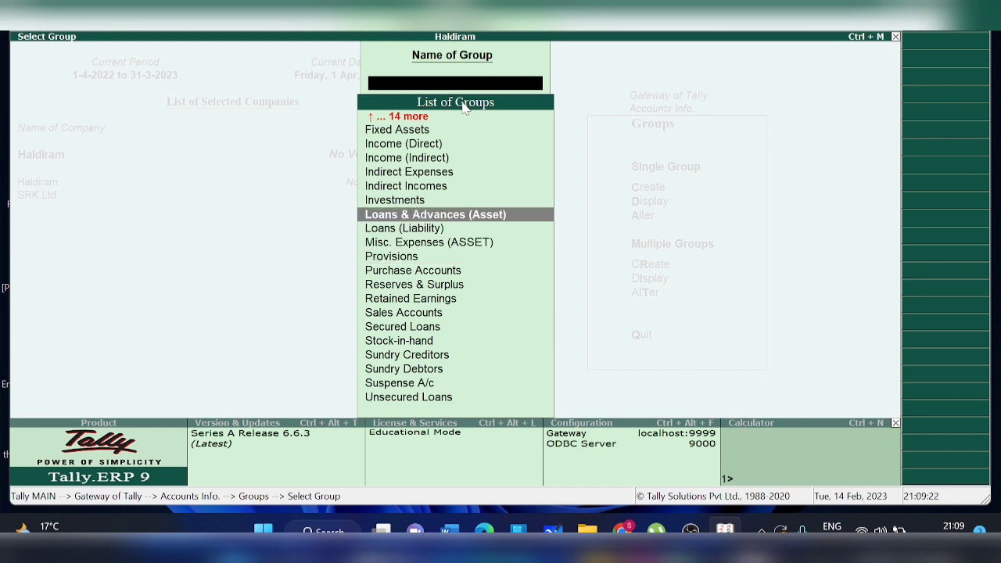
key("Up")
key("Up")
key("Up")
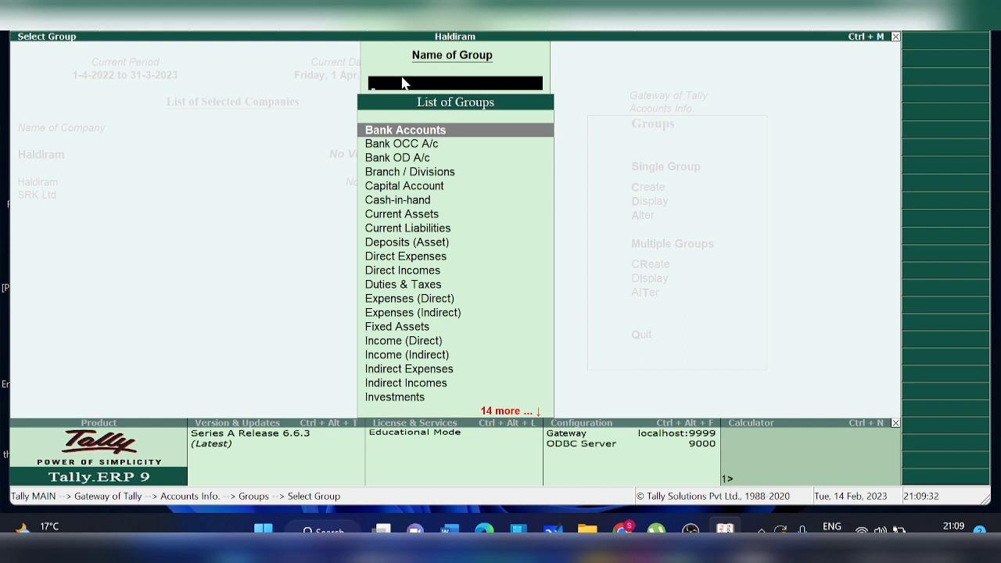
key("Escape")
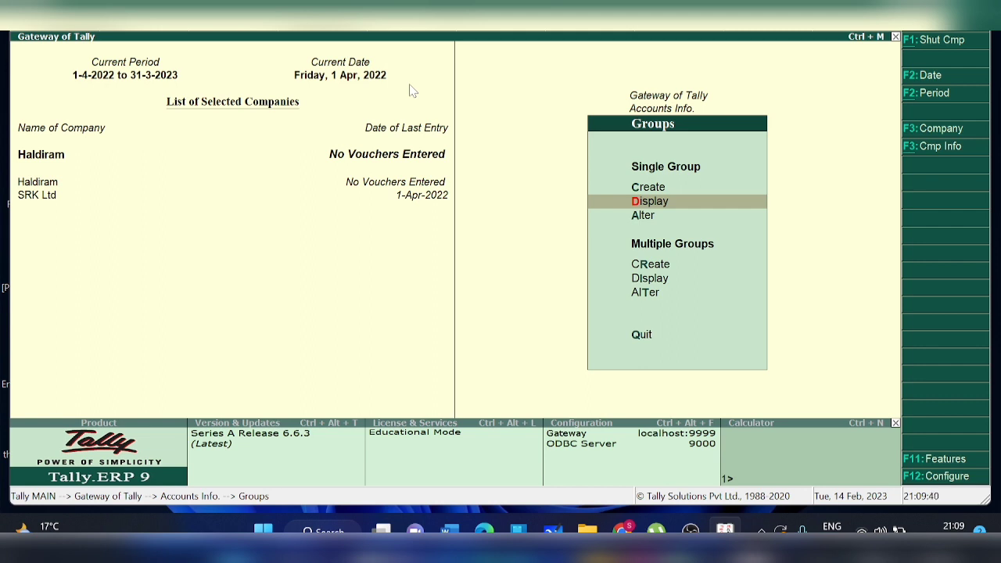
Step: Go back to the Gateway of Tally and open Accounts Info > Ledgers
key("Escape")
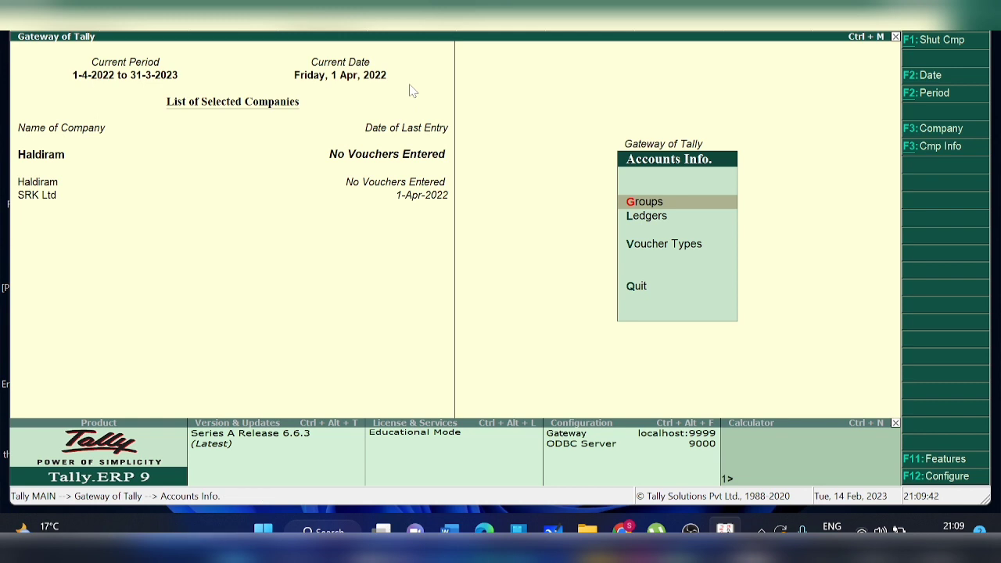
key("Escape")
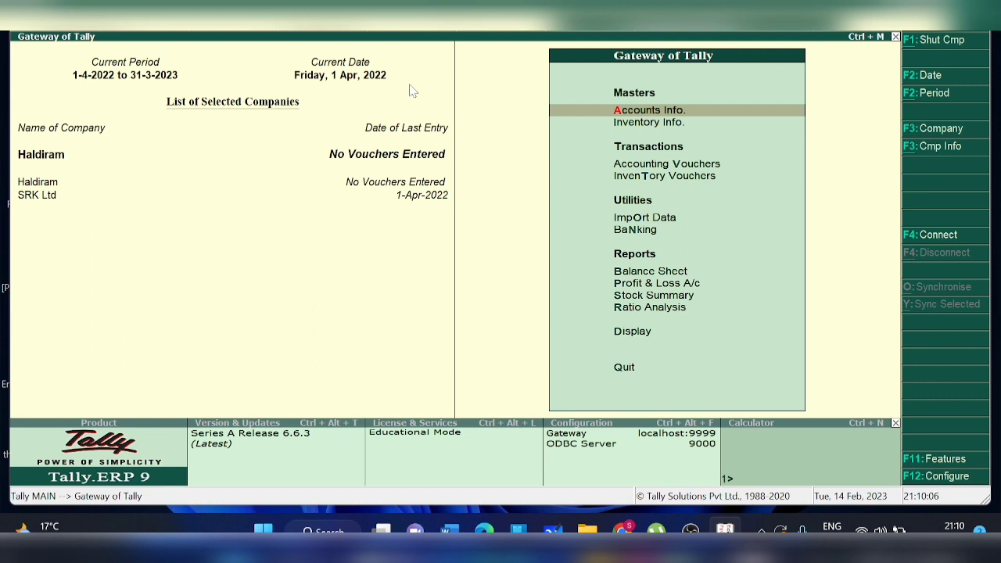
key("Return")
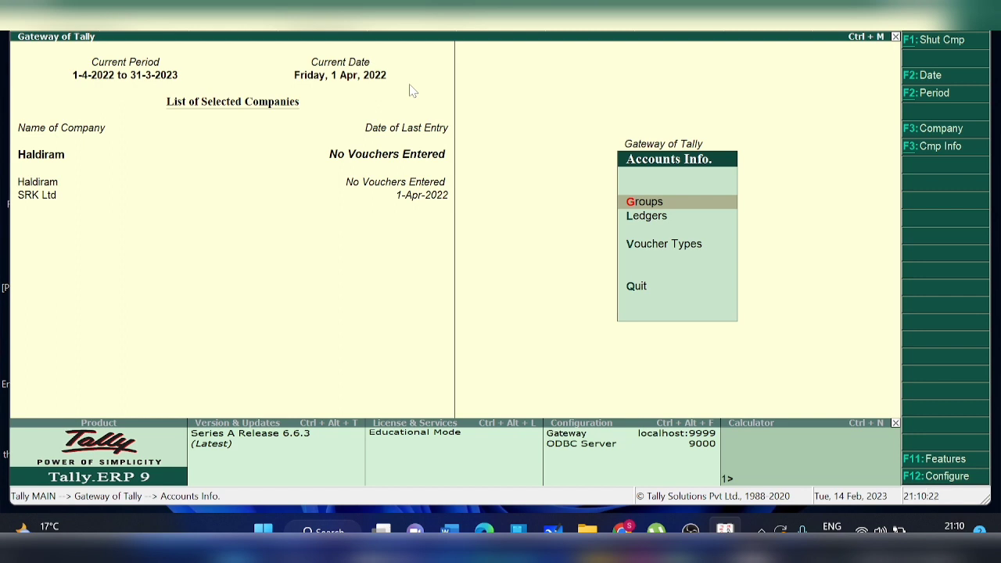
key("l")
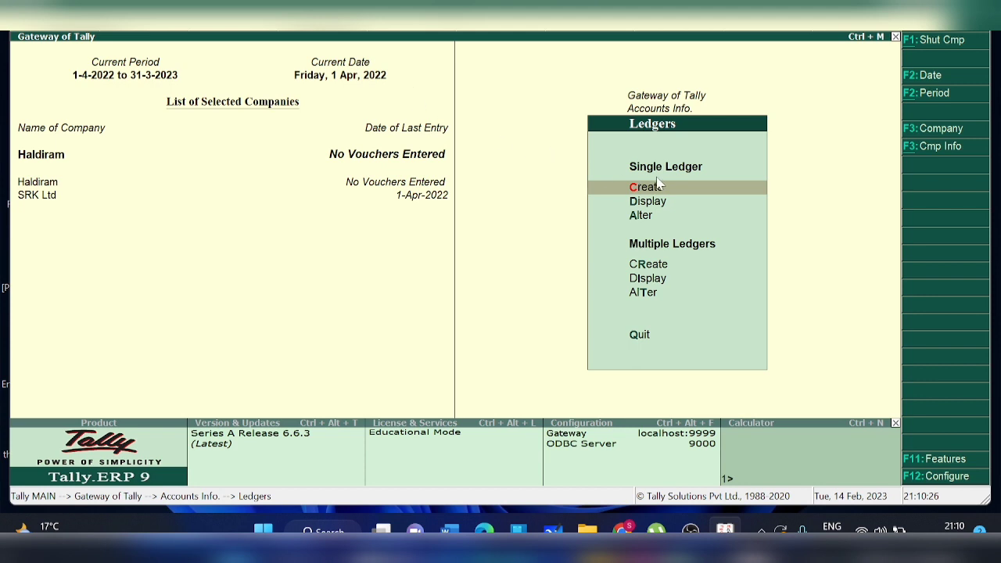
Step: Open Multiple Ledgers Create under All Items and name the first ledger LOAN FROM PROMOTER
left_click(641, 270)
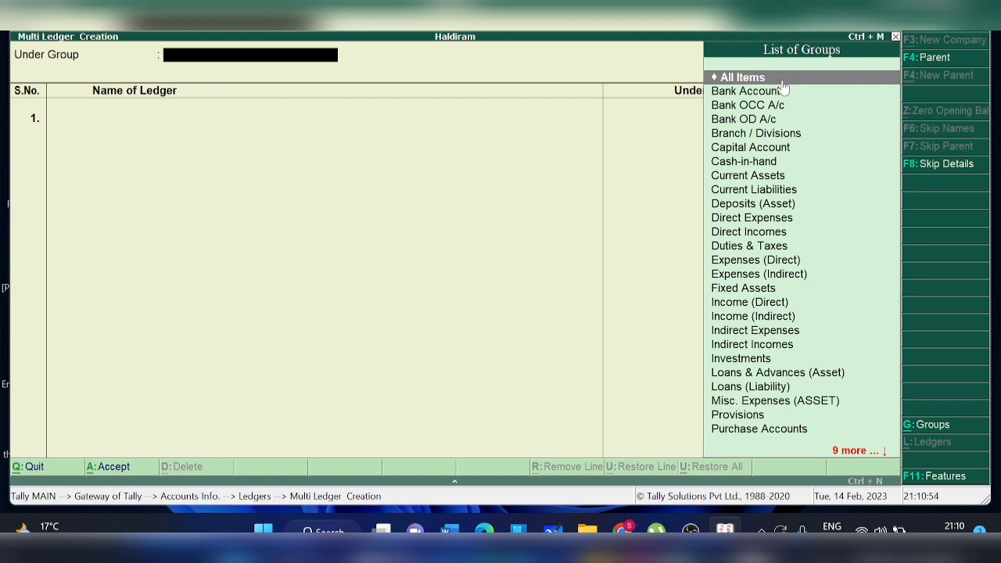
key("Return")
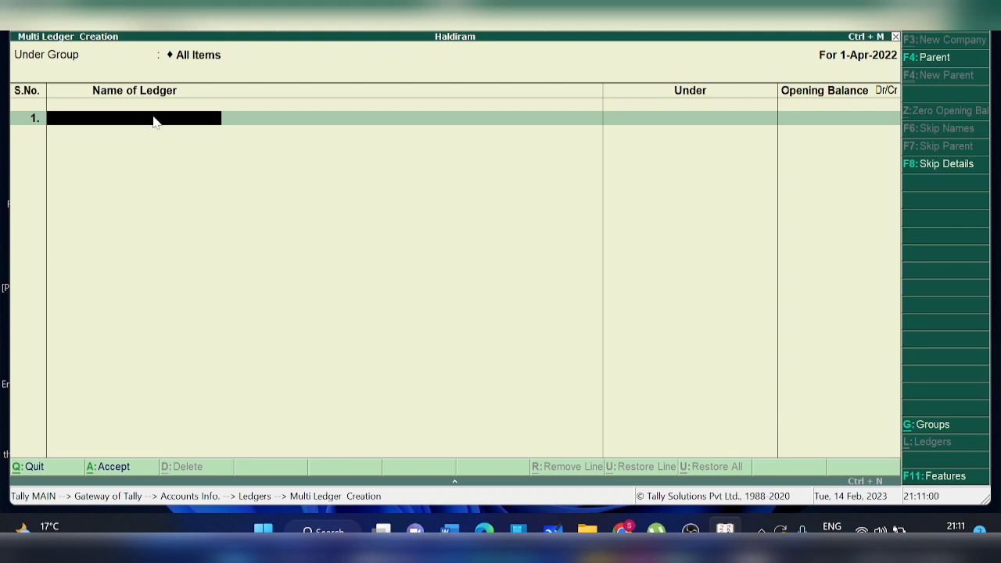
type("LOAN FROM PROMOTER")
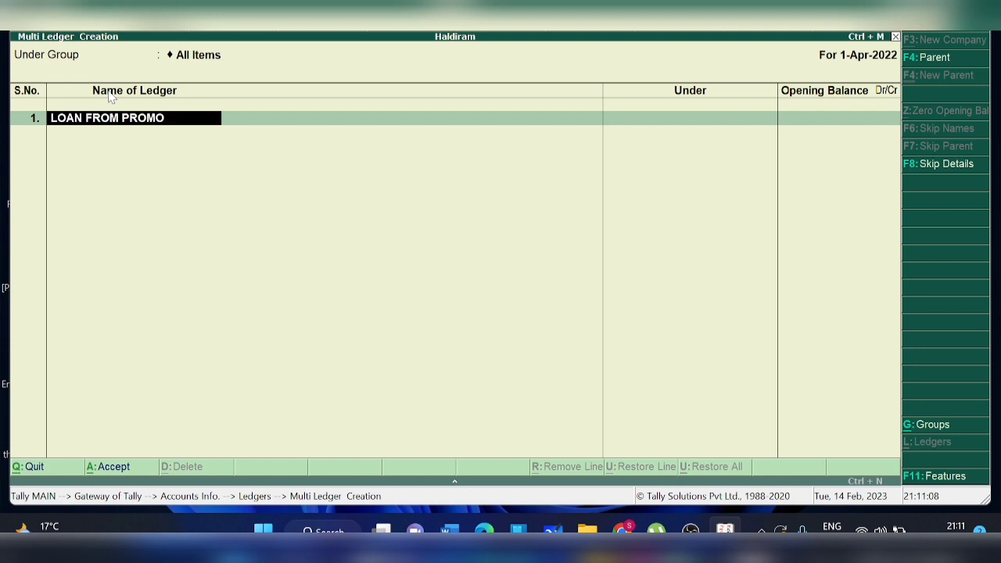
key("Return")
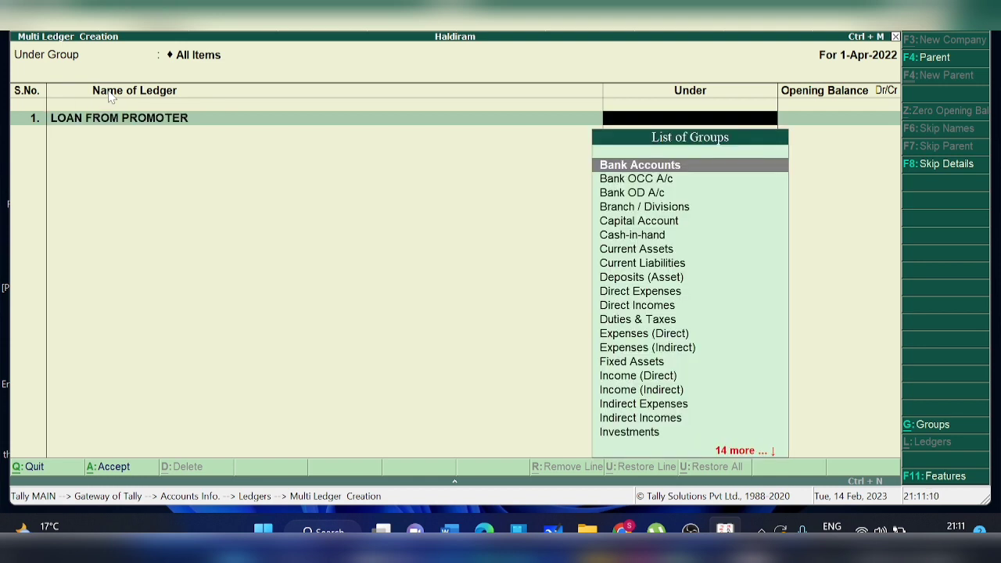
Step: Place it under Loans (Liability) with a 6,00,000.00 Cr opening balance
type("LOA")
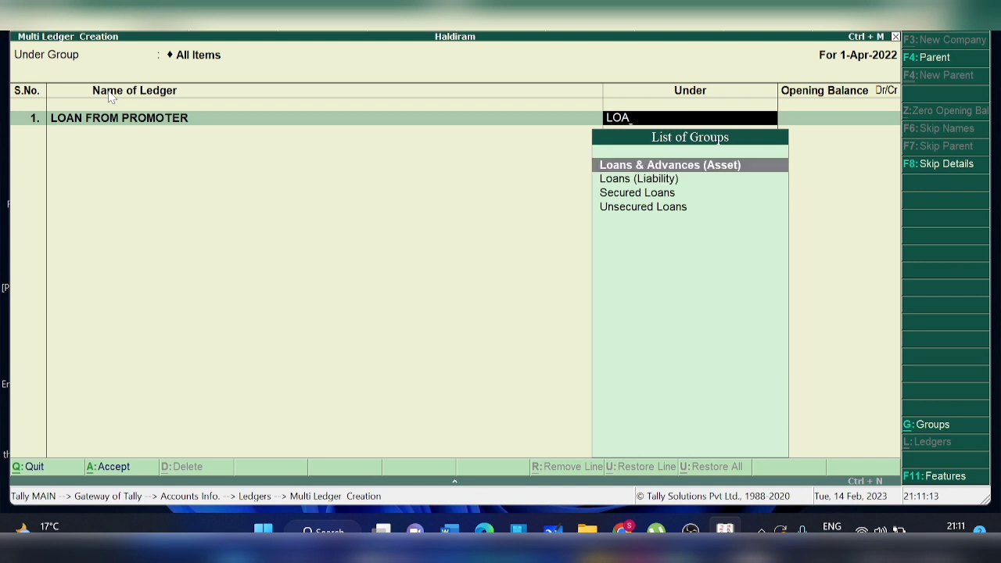
key("Down")
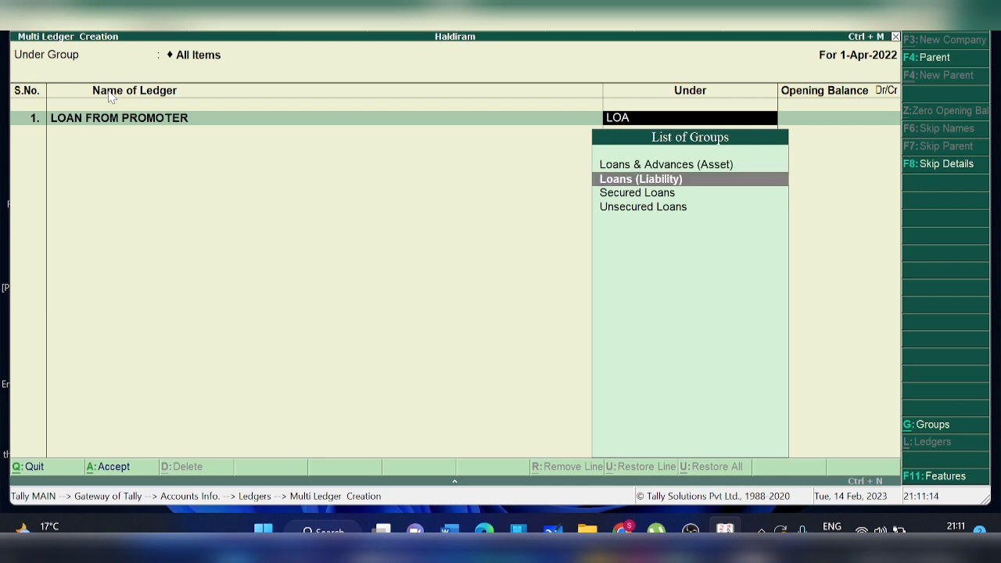
key("Return")
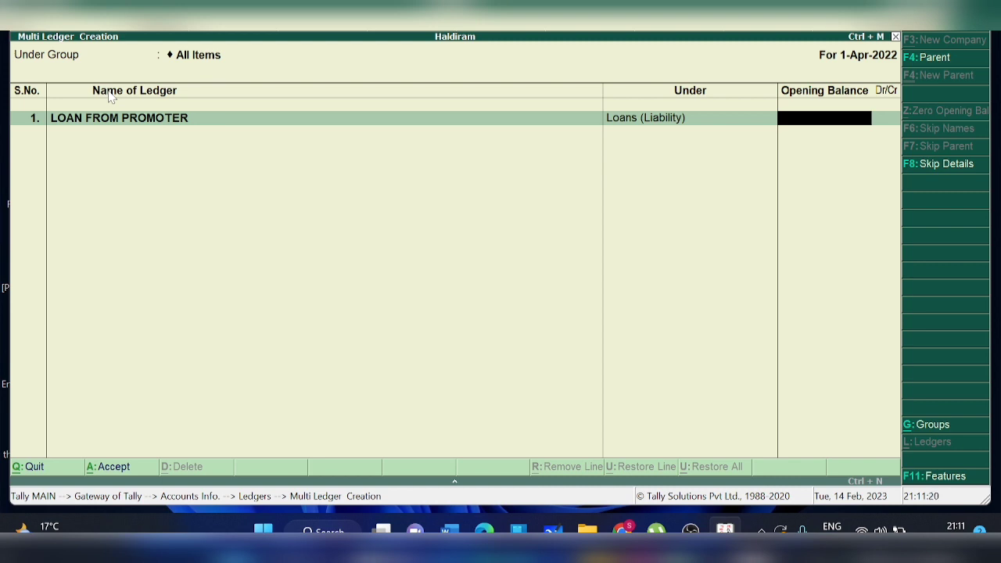
type("6,00,00")
type("0")
key("Return")
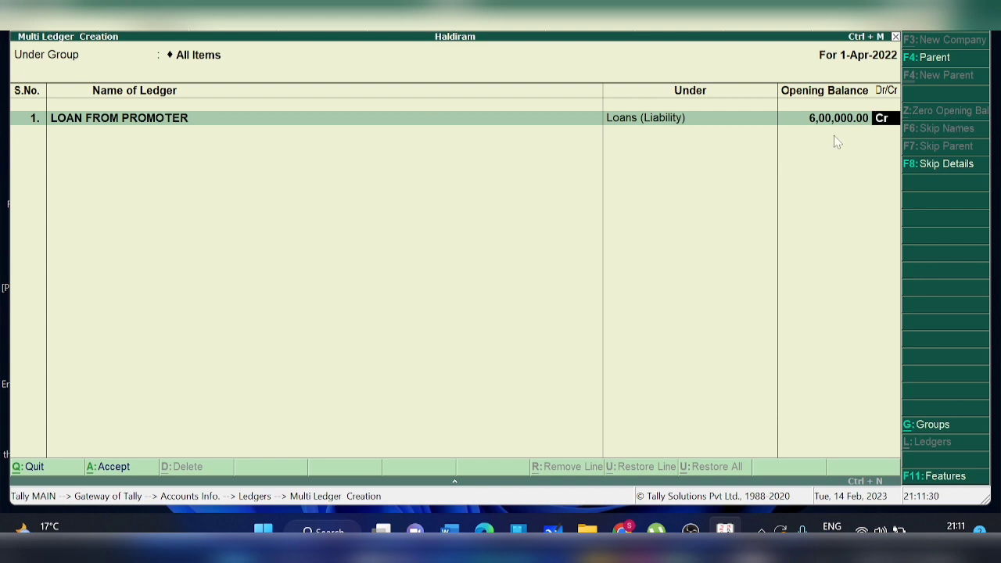
key("Return")
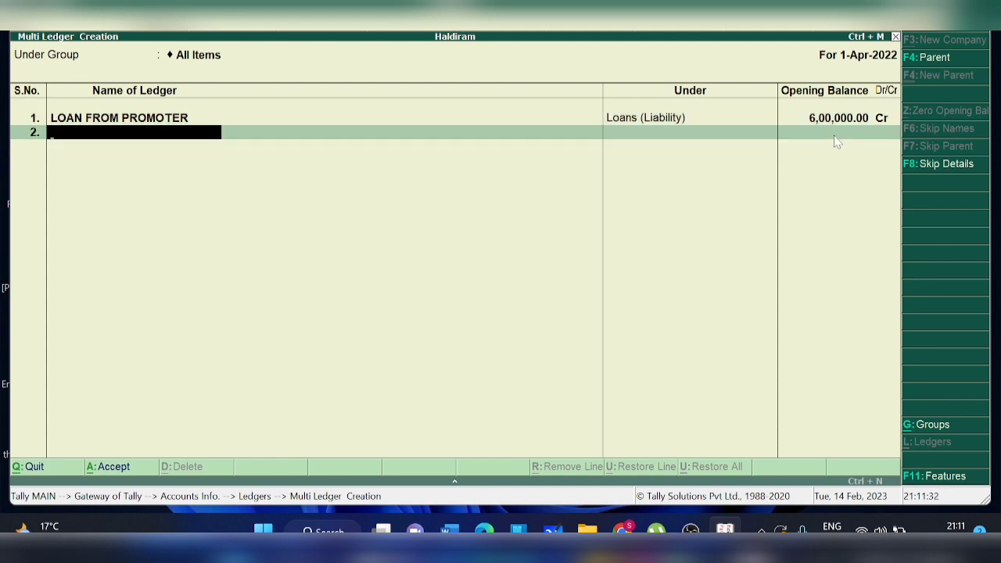
Step: Enter PROVISION FOR TAX on row 2 under Provisions with a 40,000 Cr opening balance
type("PROVISION FOR TAX")
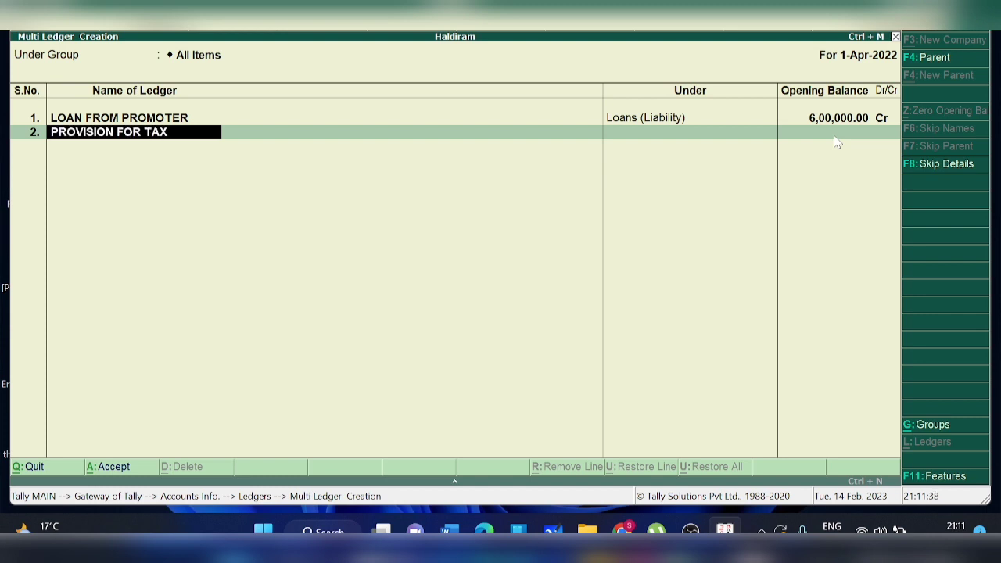
key("Return")
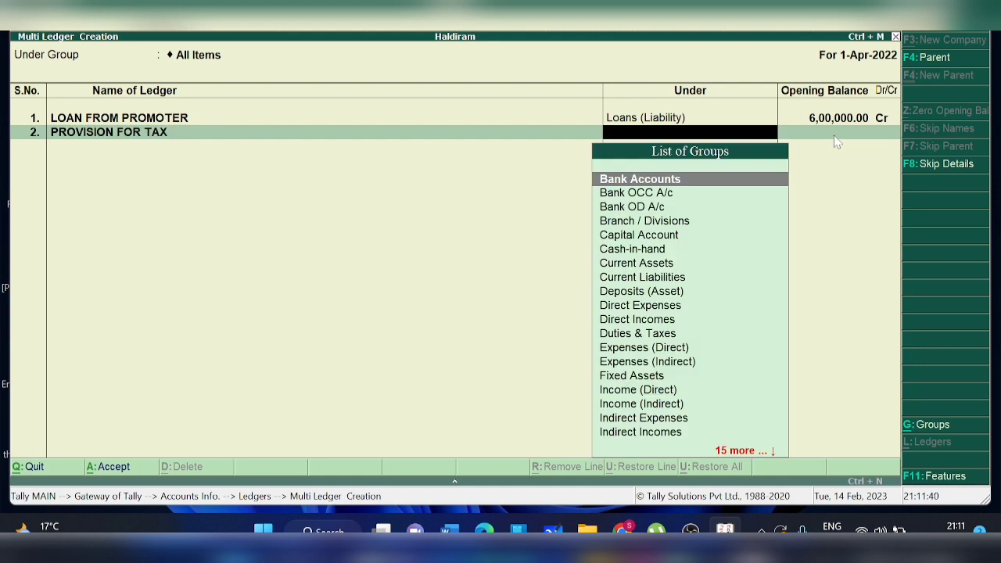
type("PRO")
key("Return")
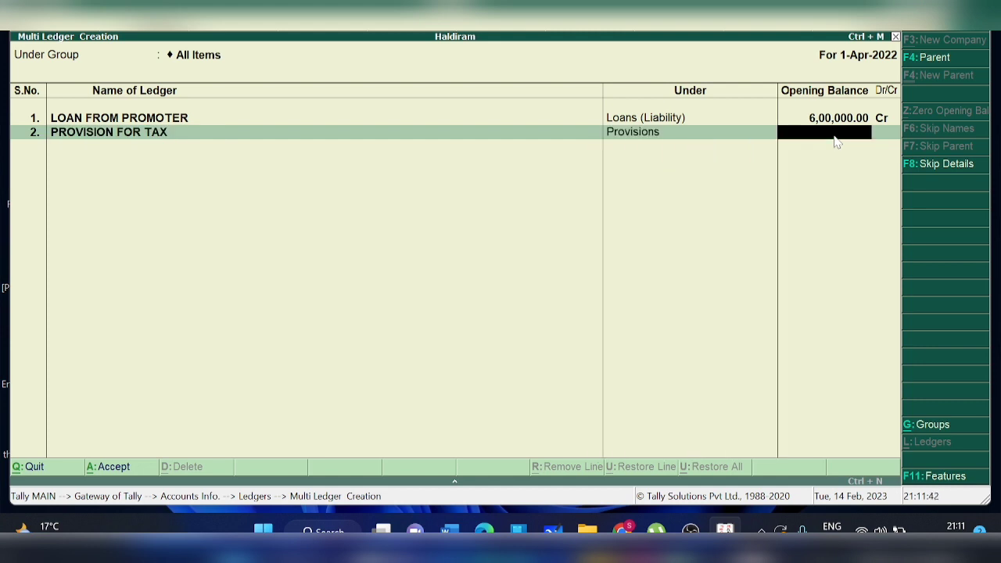
type("40000")
key("Return")
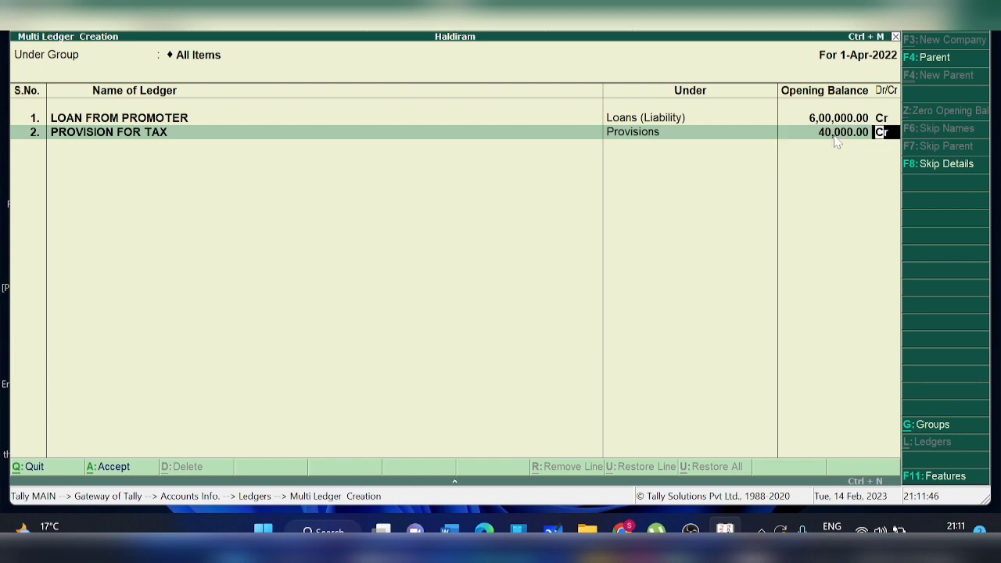
key("Return")
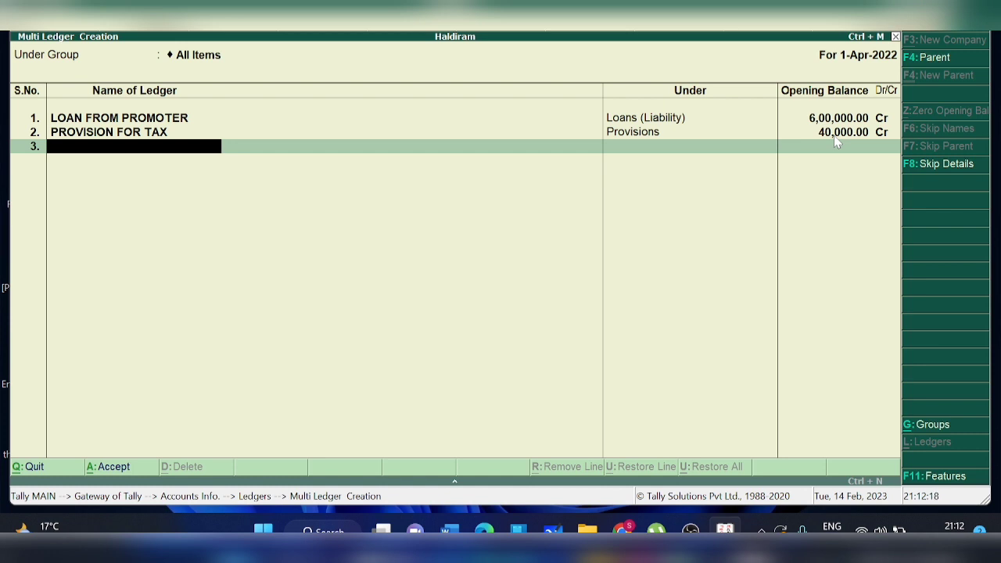
Step: Enter the creditor's name on row 3 under Sundry Creditors with 1,05,000 Cr opening balance
type("KAMAL")
key("Return")
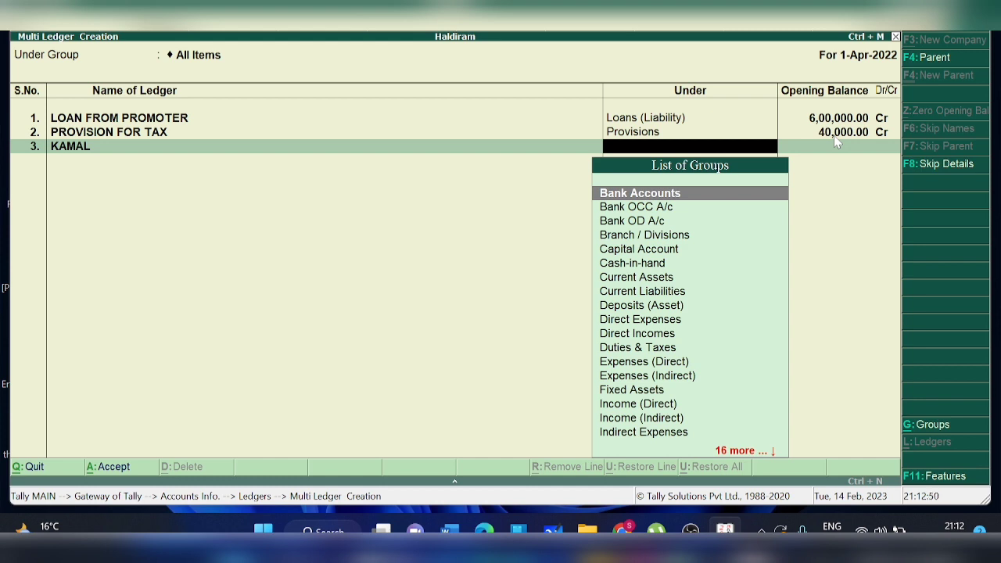
type("CRED")
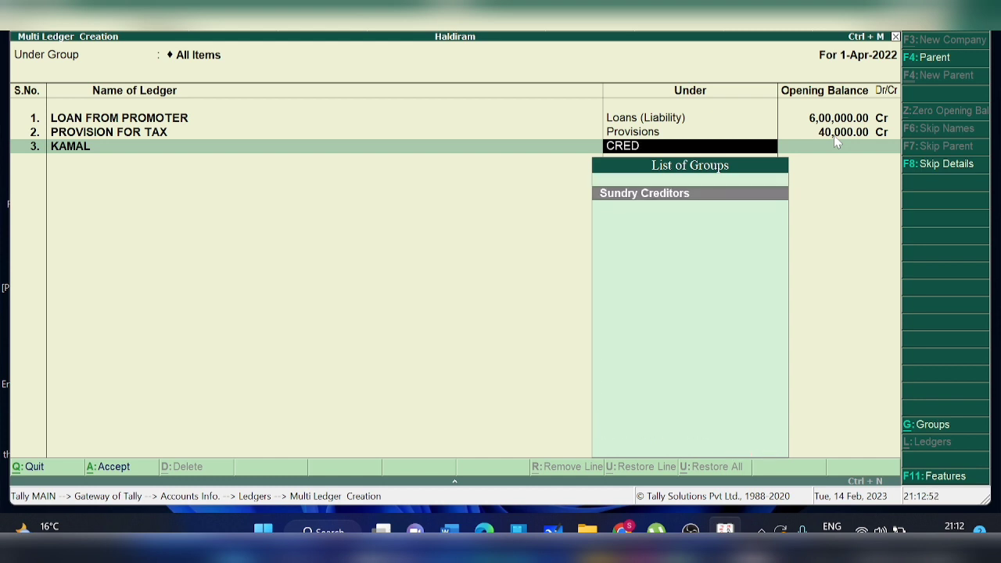
key("Return")
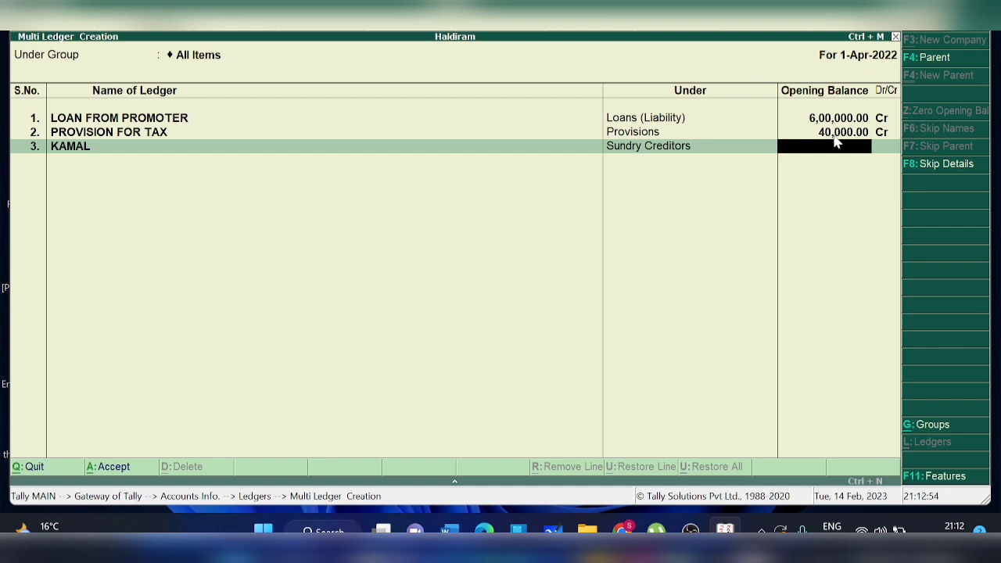
type("1,05,00")
type("0")
key("Return")
key("Return")
key("Return")
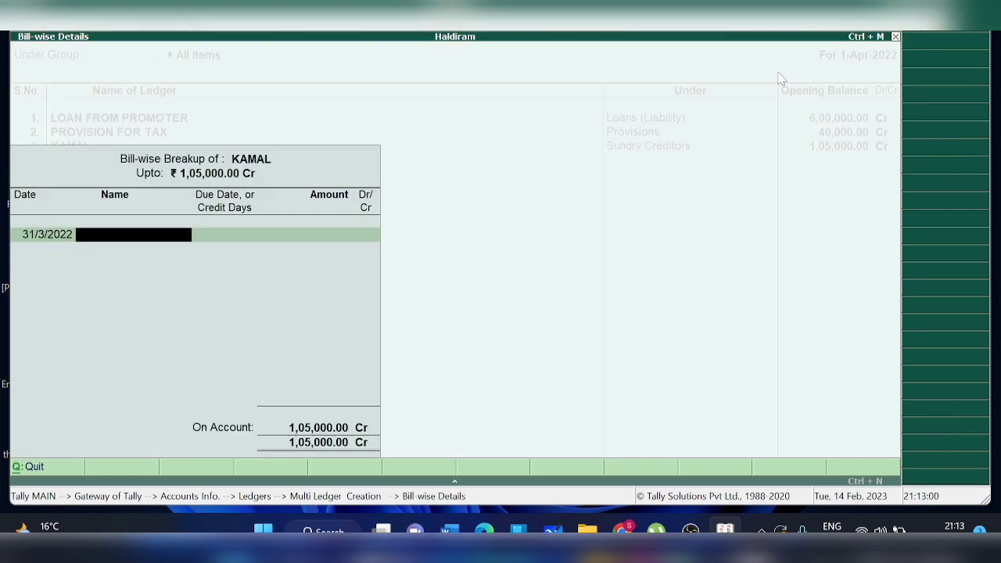
key("Return")
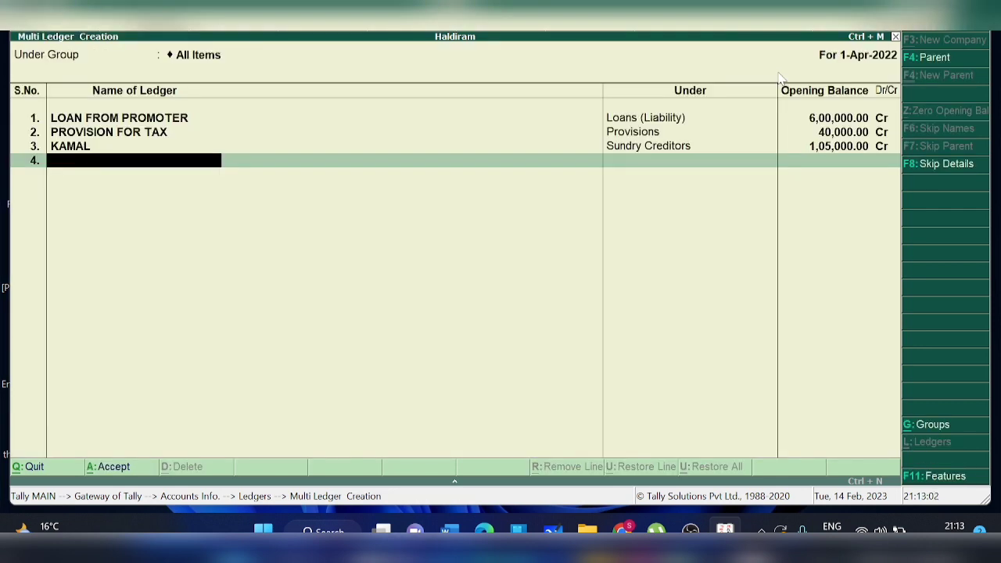
Step: Enter the second creditor's name on row 4 under Sundry Creditors at 85,000 Cr
type("AZAD")
key("Return")
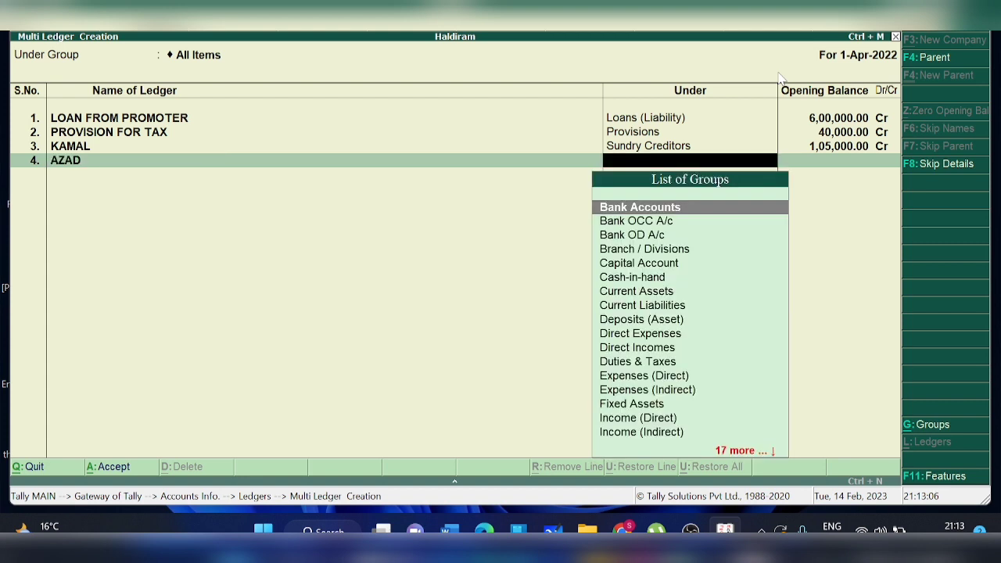
type("CRED")
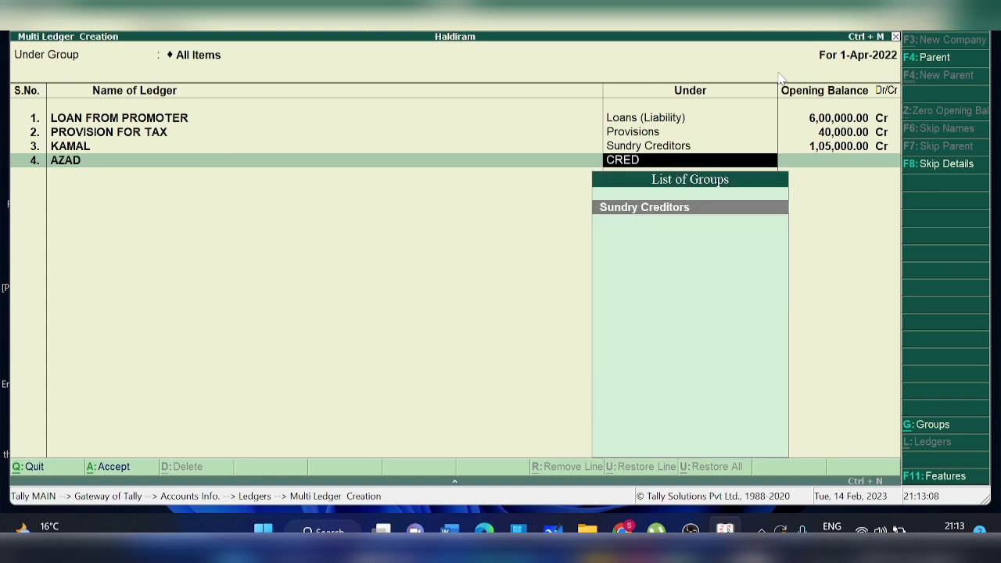
key("Return")
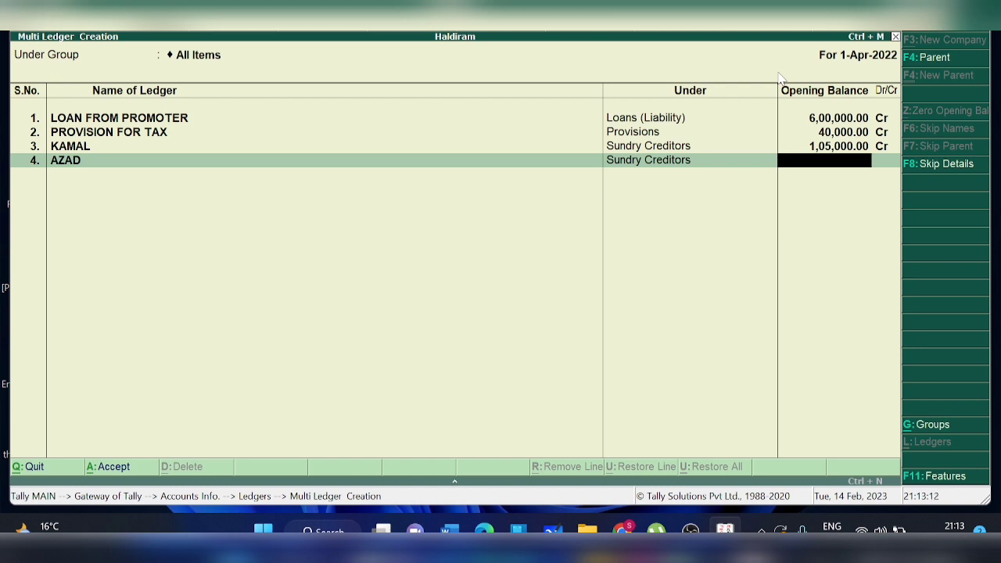
type("85000")
key("Return")
key("Return")
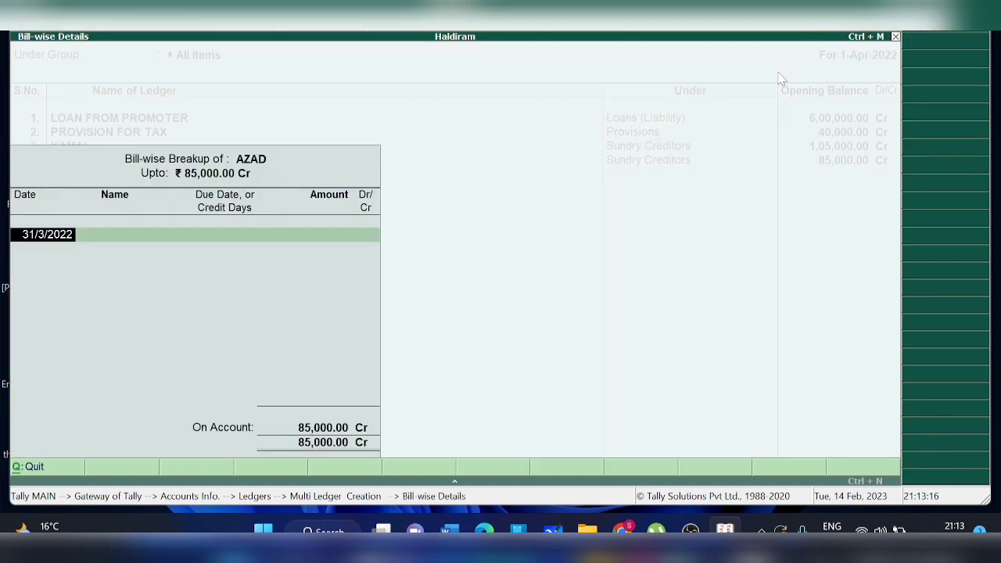
key("Return")
key("Return")
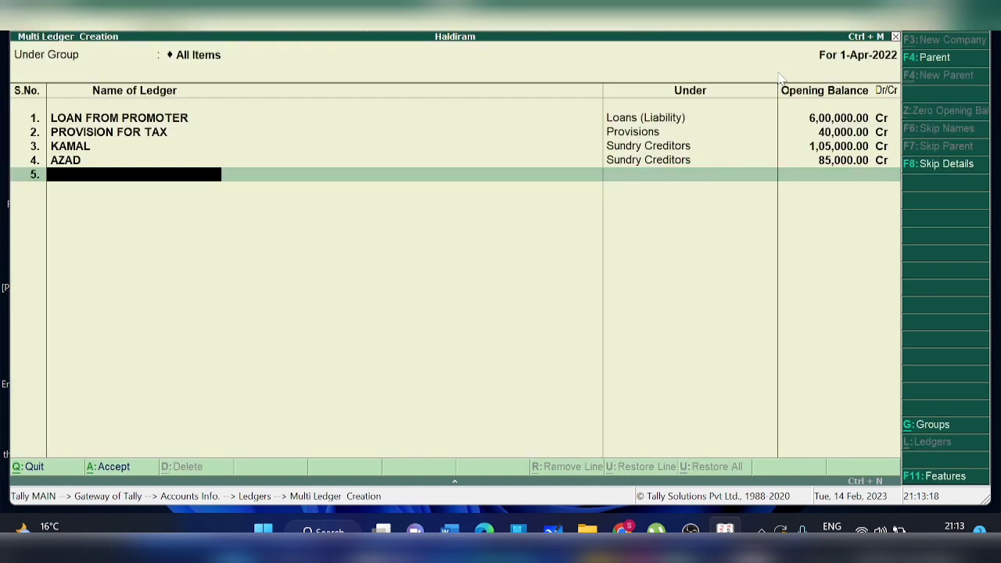
Step: Add a third creditor ledger under Sundry Creditors with a 90,000 Cr opening balance
type("SHIVAM")
key("Return")
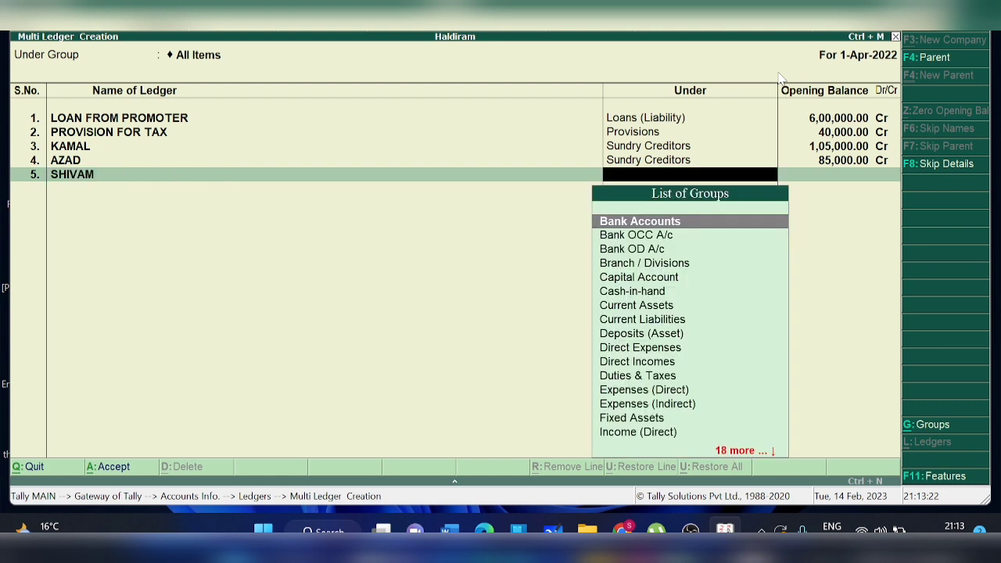
type("CRED")
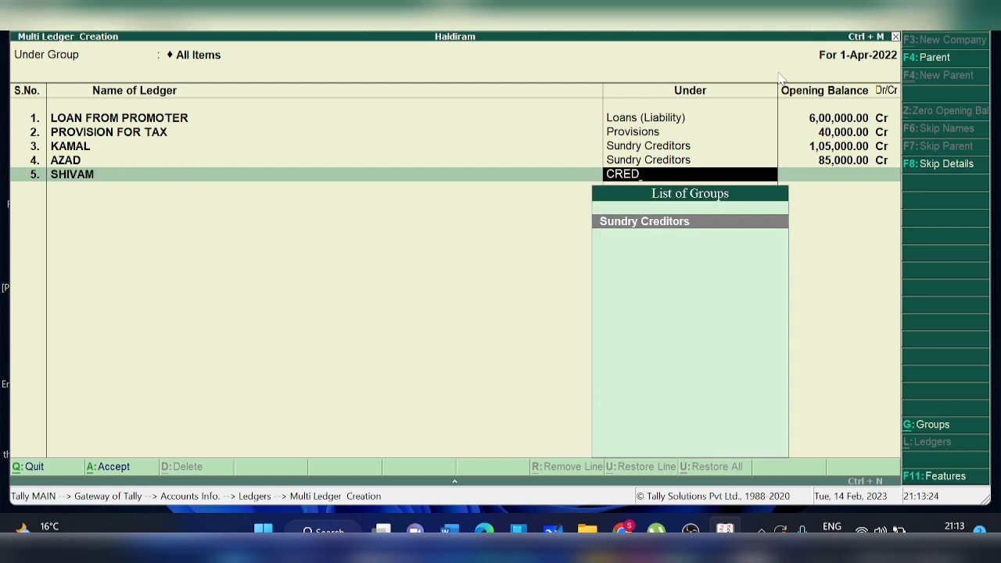
key("Return")
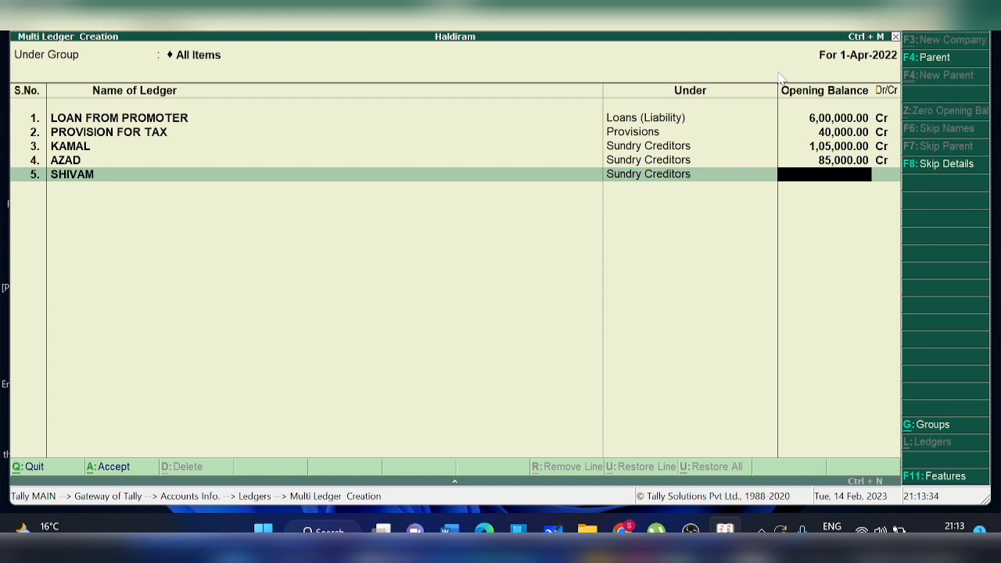
type("90000")
key("Return")
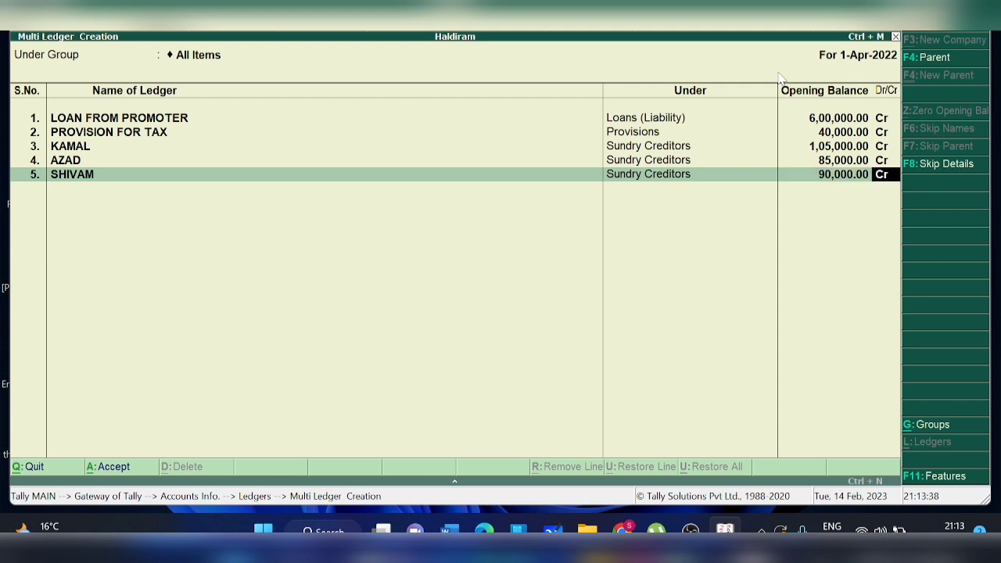
key("Return")
key("Return")
key("Return")
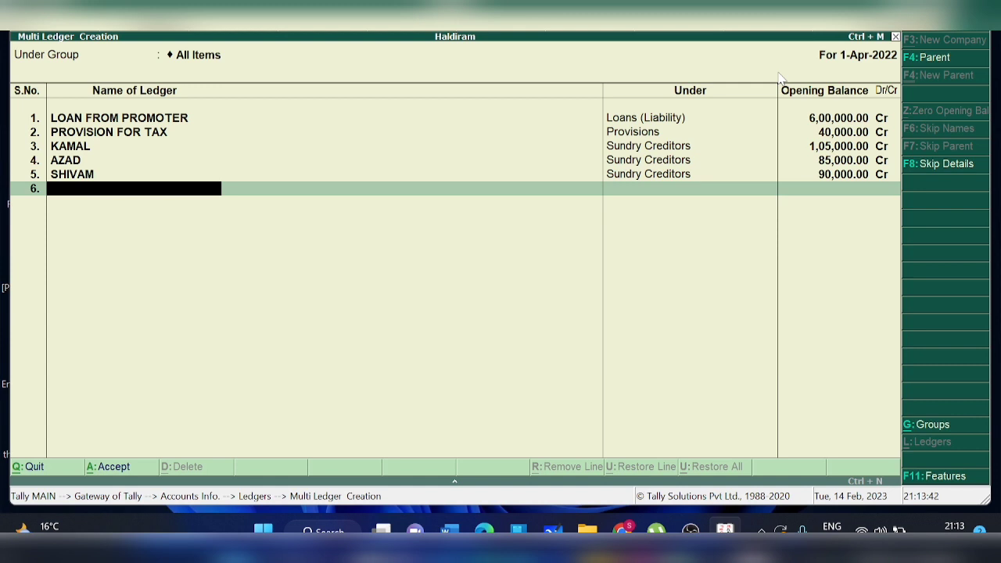
Step: Add DEBENTURES under Secured Loans with a 5,00,000 Cr opening balance
type("DEBENTURES")
key("Return")
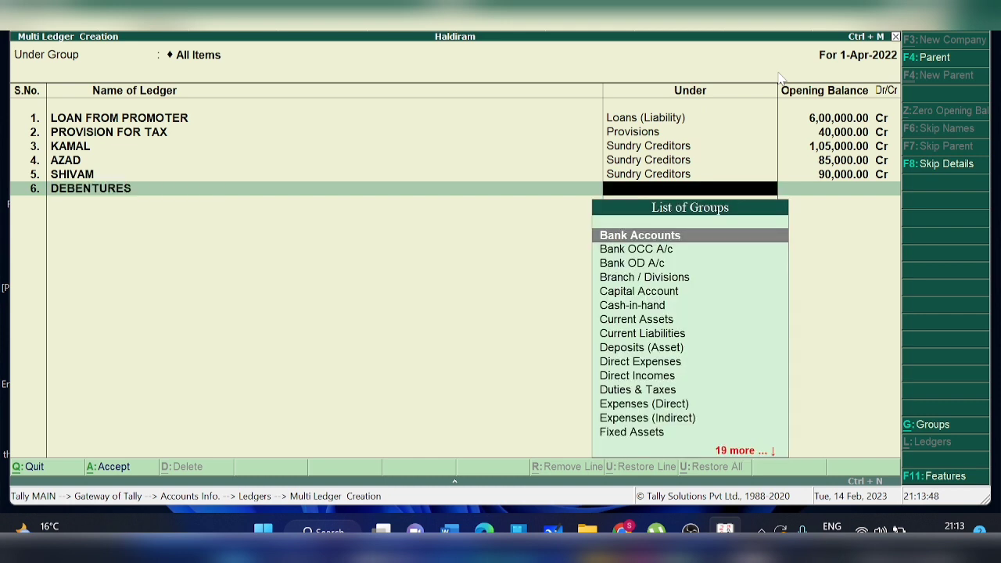
type("L")
key("BackSpace")
type("SEC")
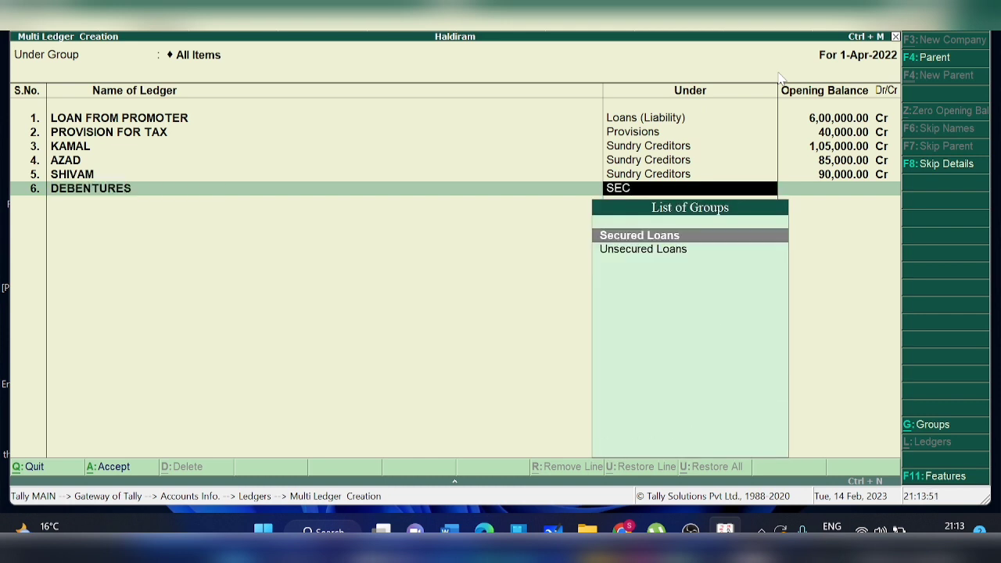
key("Down")
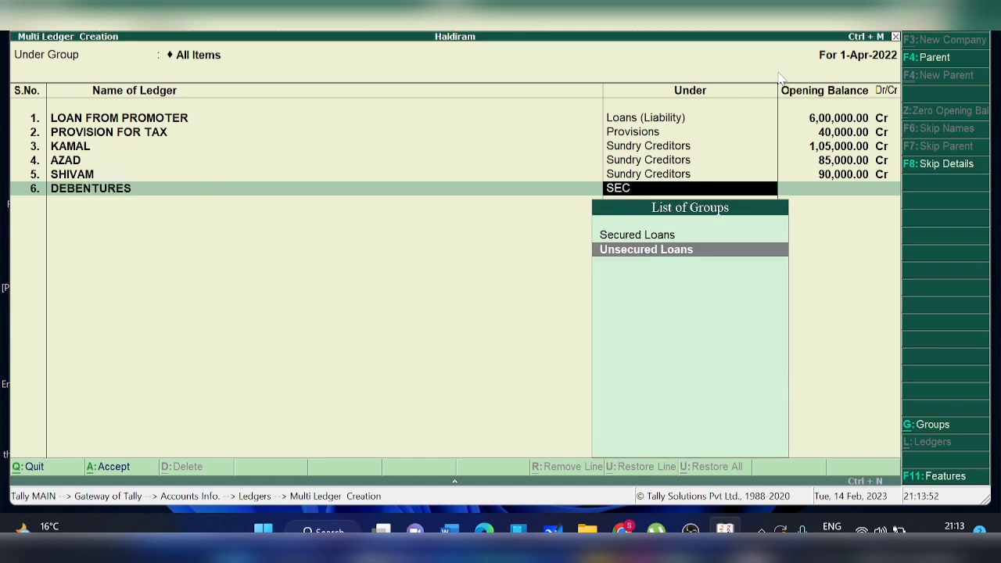
key("Up")
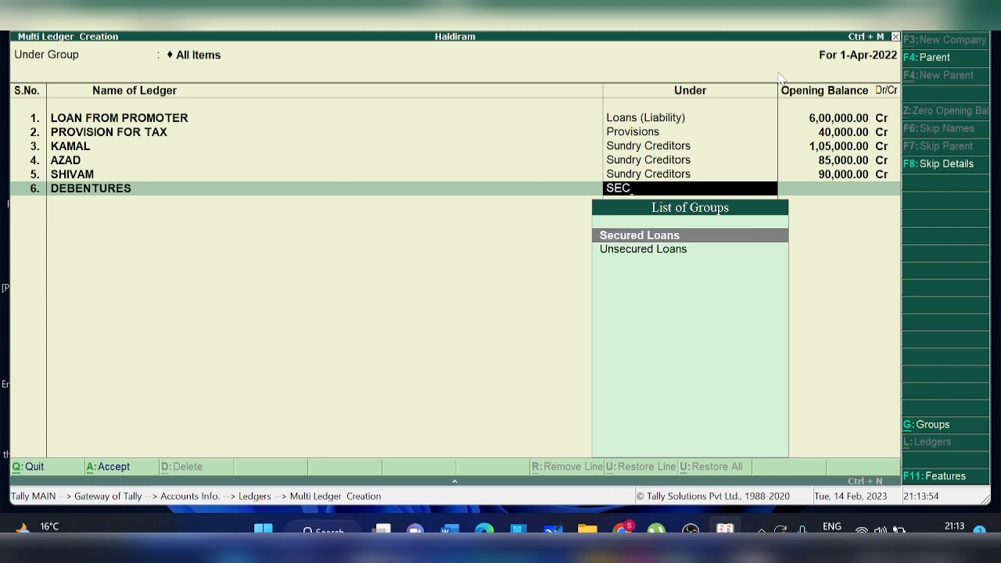
key("Return")
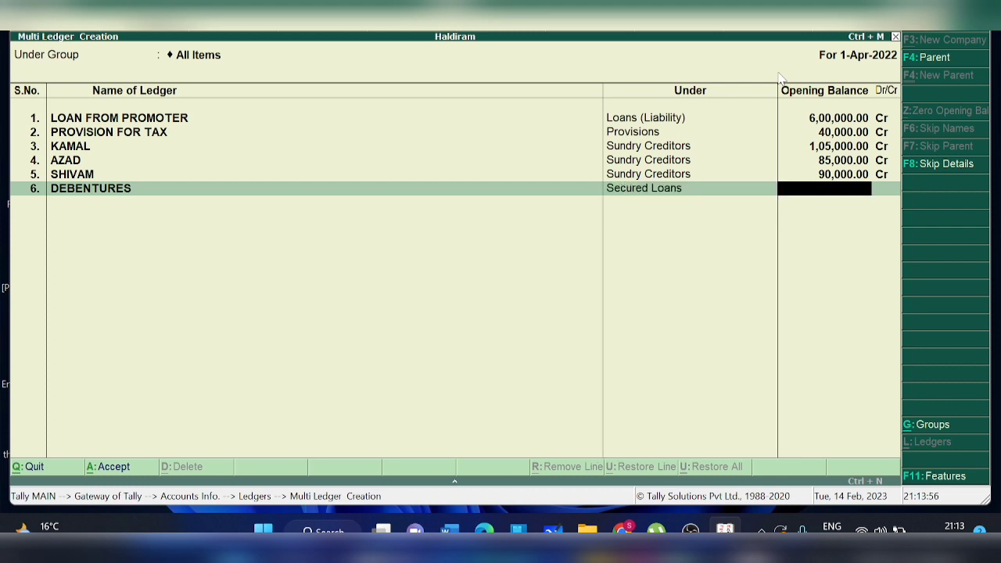
type("500000")
key("Return")
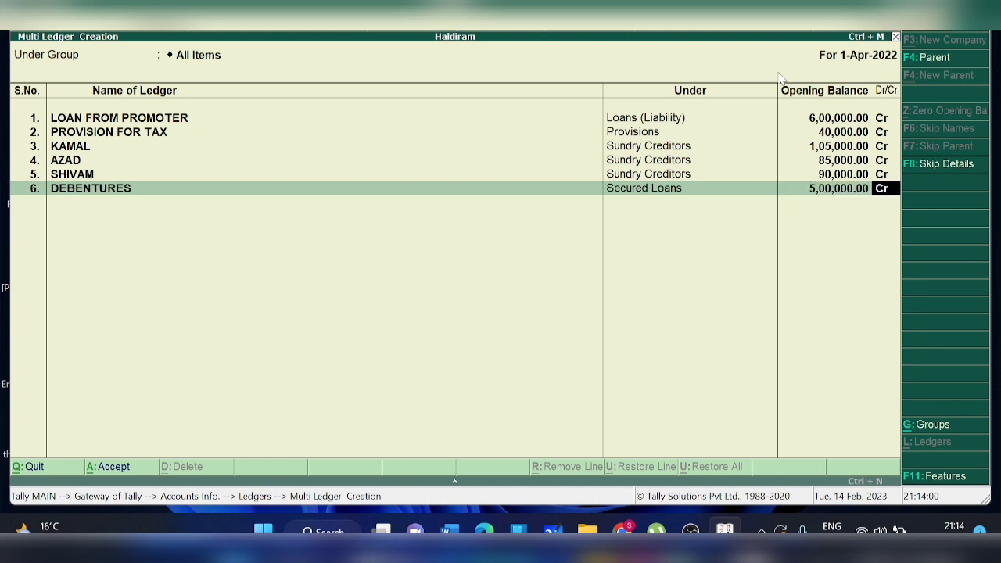
key("Return")
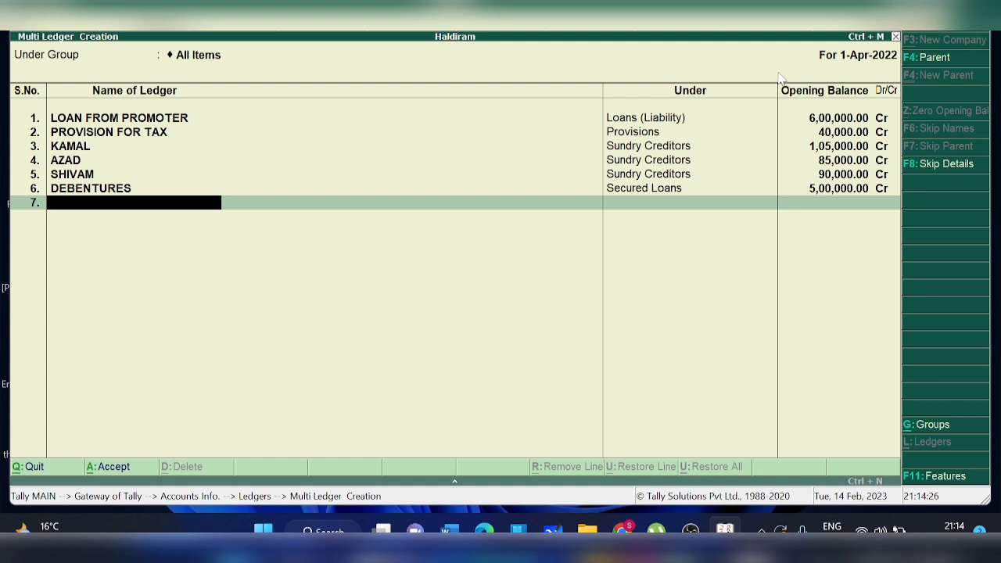
Step: Add RENT O/S under Current Liabilities with a 60,000 Cr opening balance
type("RENT O/S")
key("Return")
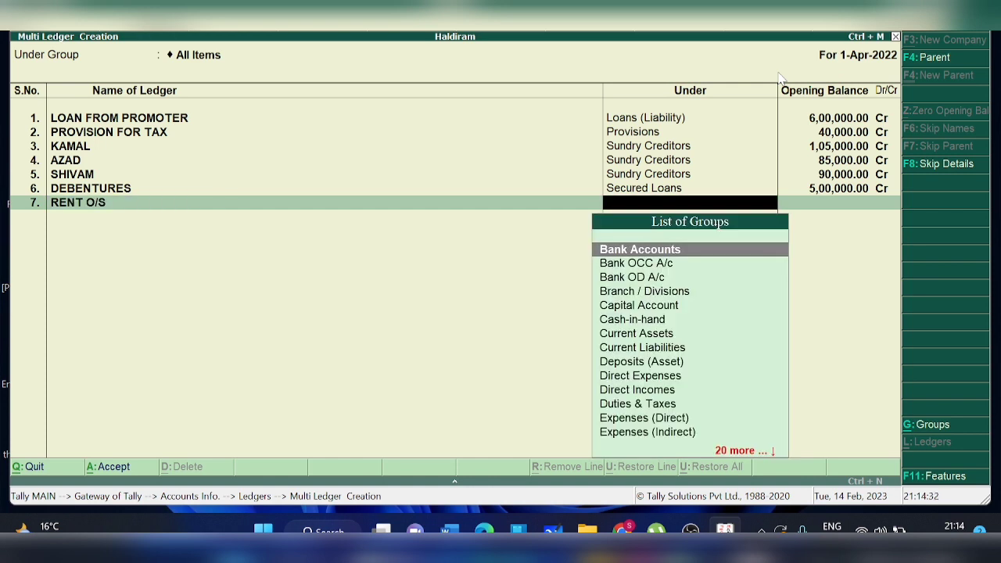
type("CUR")
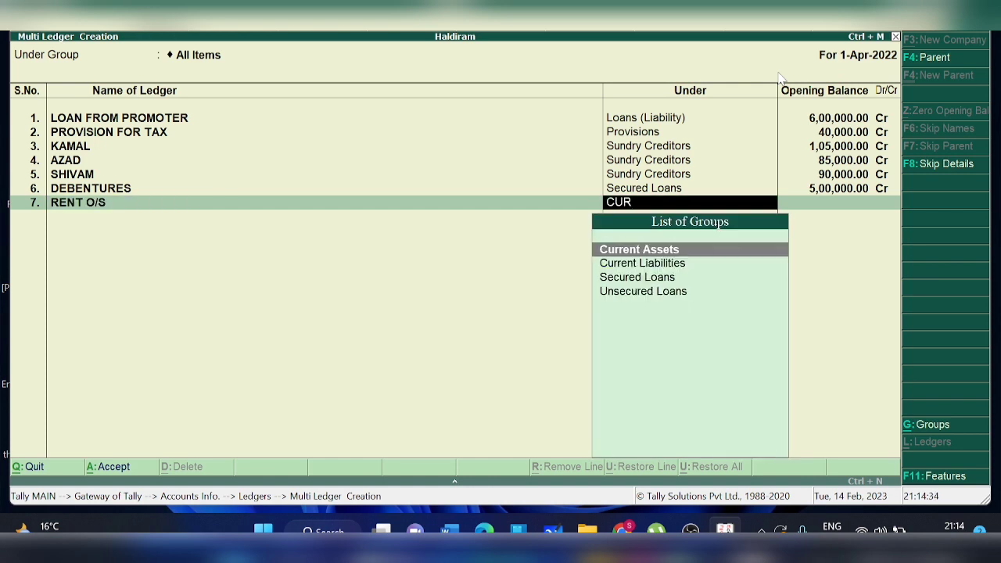
key("Down")
key("Return")
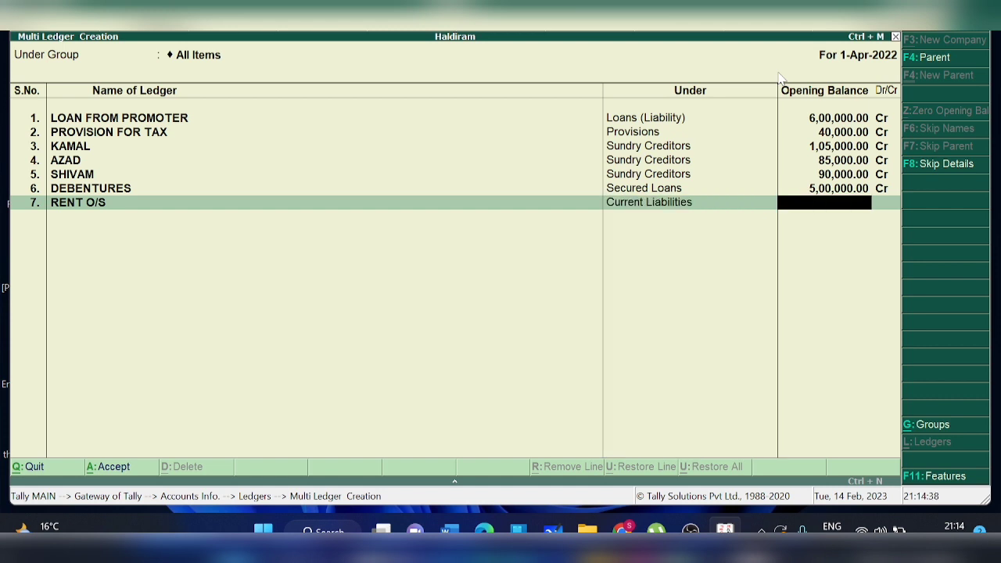
type("60000")
key("Return")
key("Return")
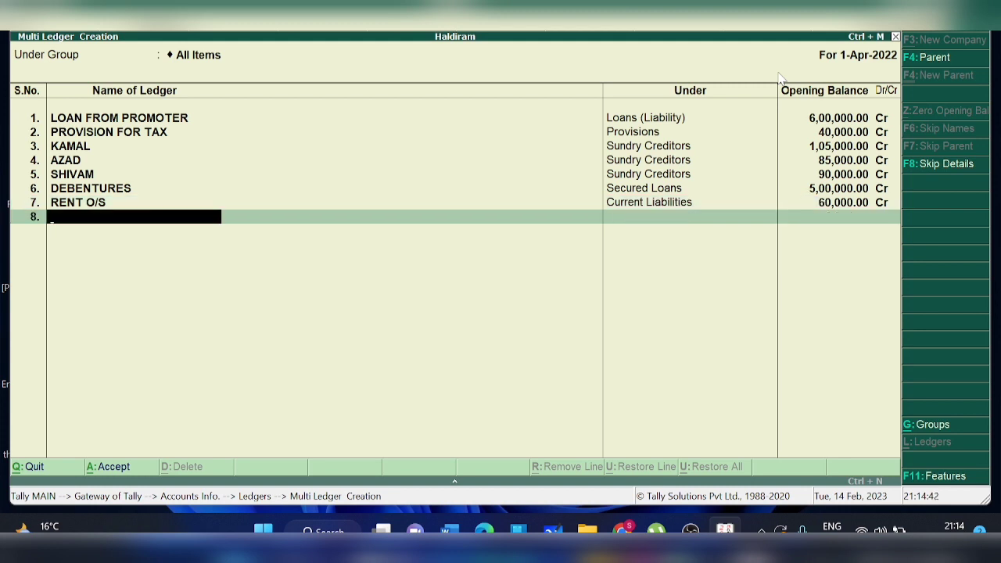
Step: Add CAPITAL under Capital Account with a 5,10,000 Cr opening balance
type("CAPITAL")
key("Return")
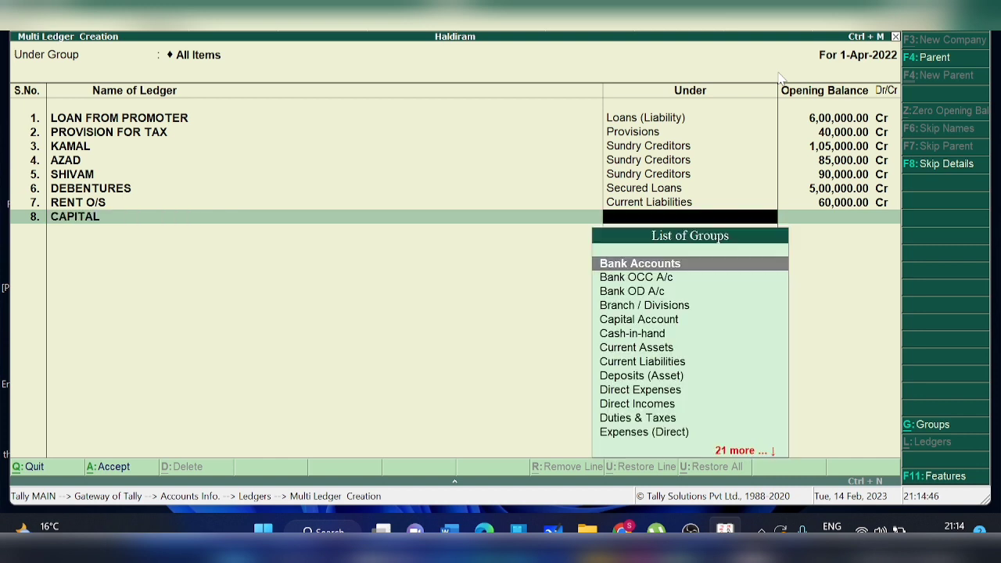
type("CAPIT")
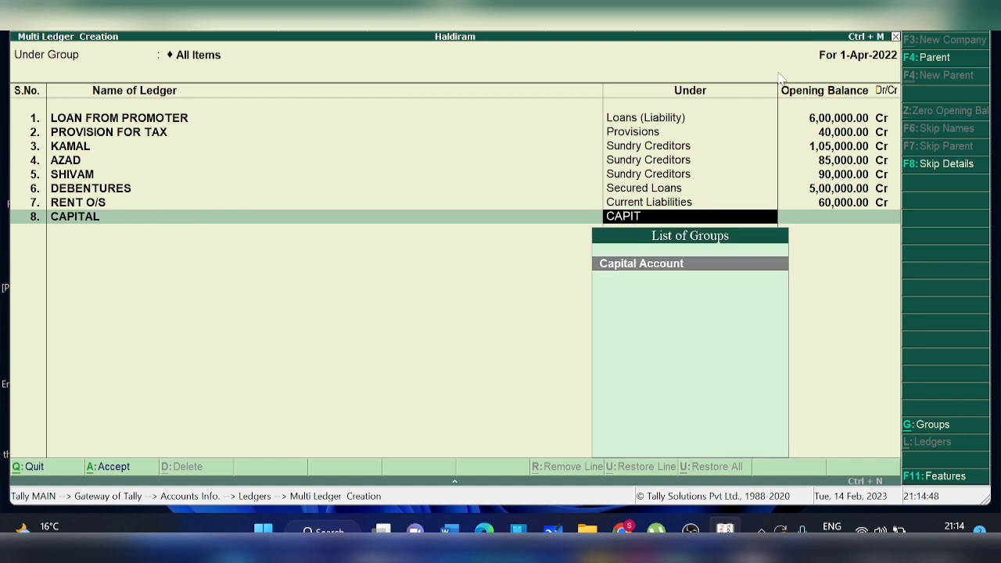
key("Return")
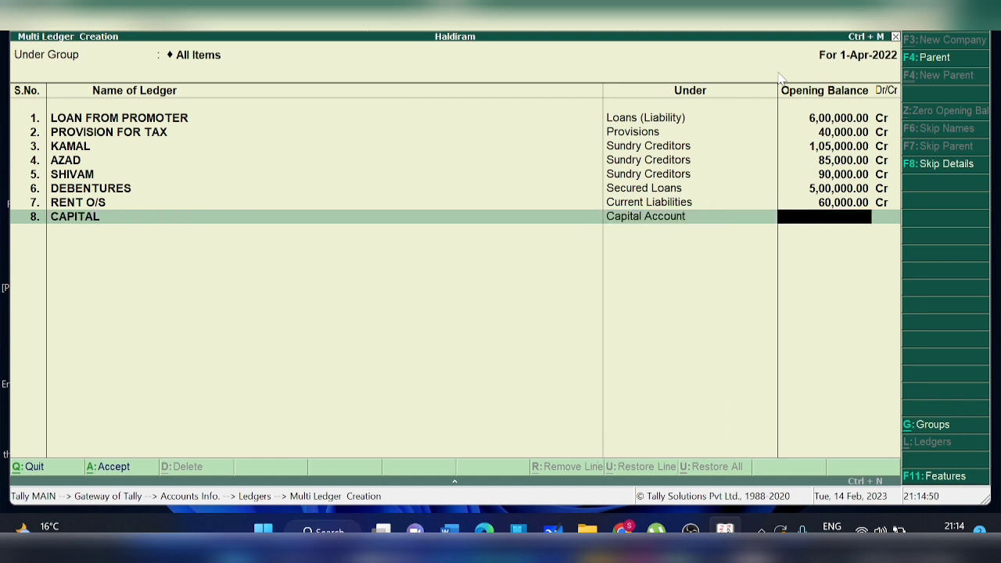
type("5,10,0")
type("0000")
key("Return")
key("Return")
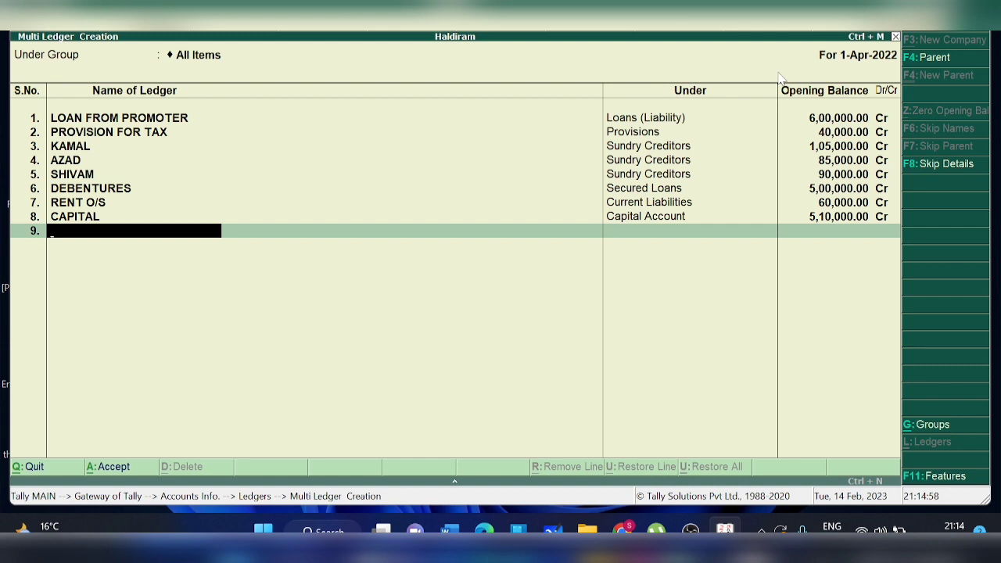
Step: Add INVESTMENT under Investments with a 3,50,000 Dr opening balance
type("INVESTMENT")
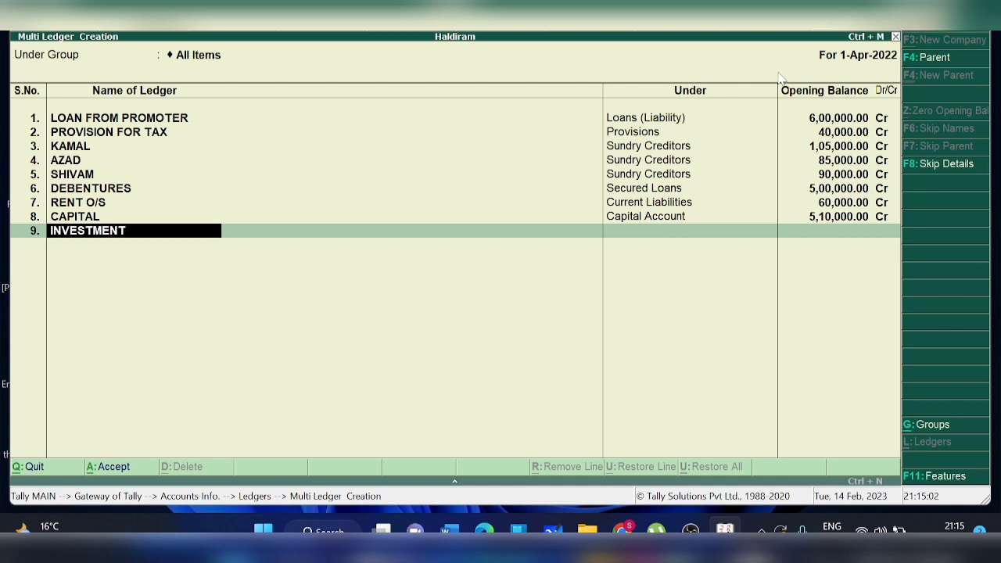
key("Return")
type("INVE")
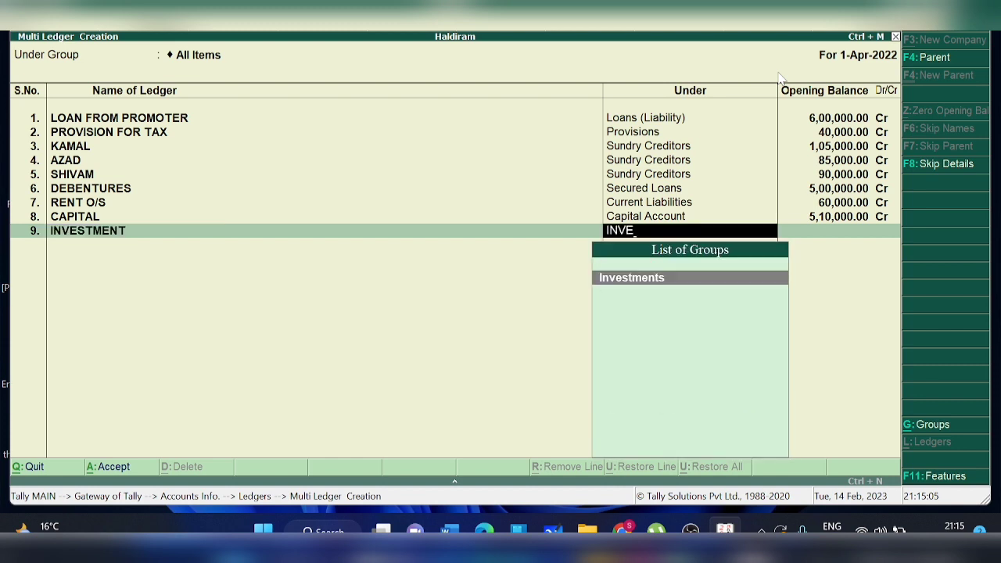
key("Return")
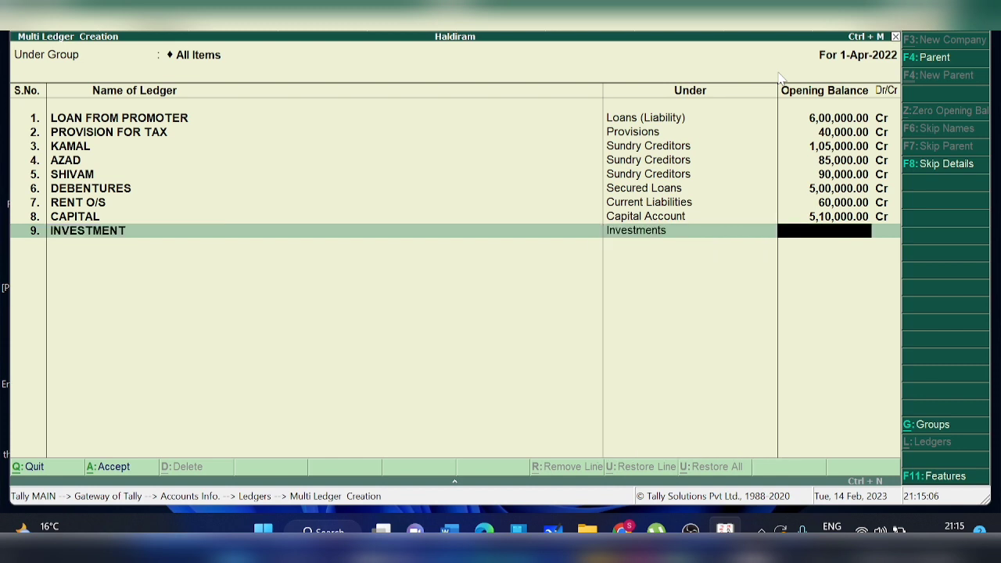
type("3,50,")
type("0000")
key("Return")
key("Return")
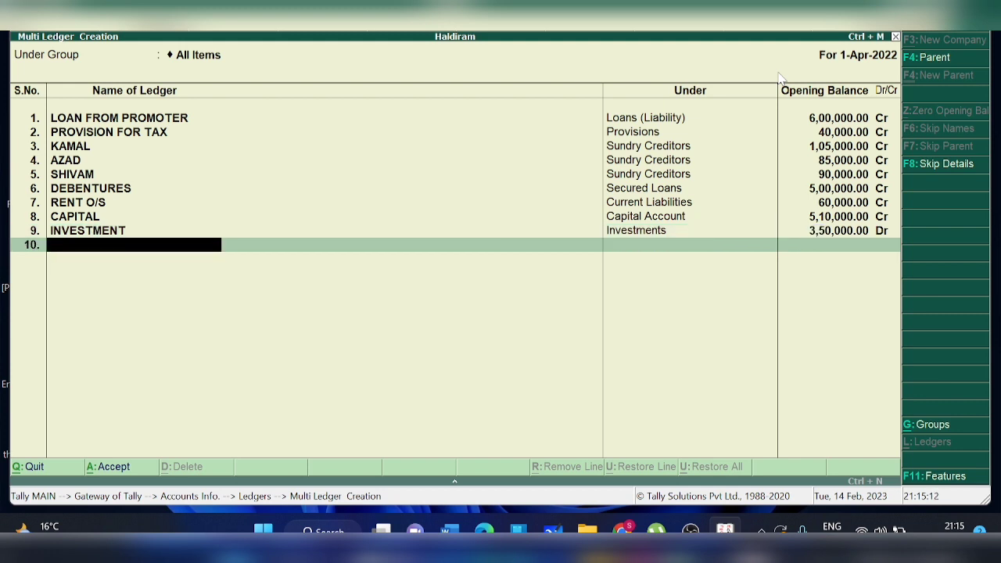
Step: Add DENA BANK under Bank Accounts with a 4,40,000 Dr opening balance
type("DENA BANK")
key("Return")
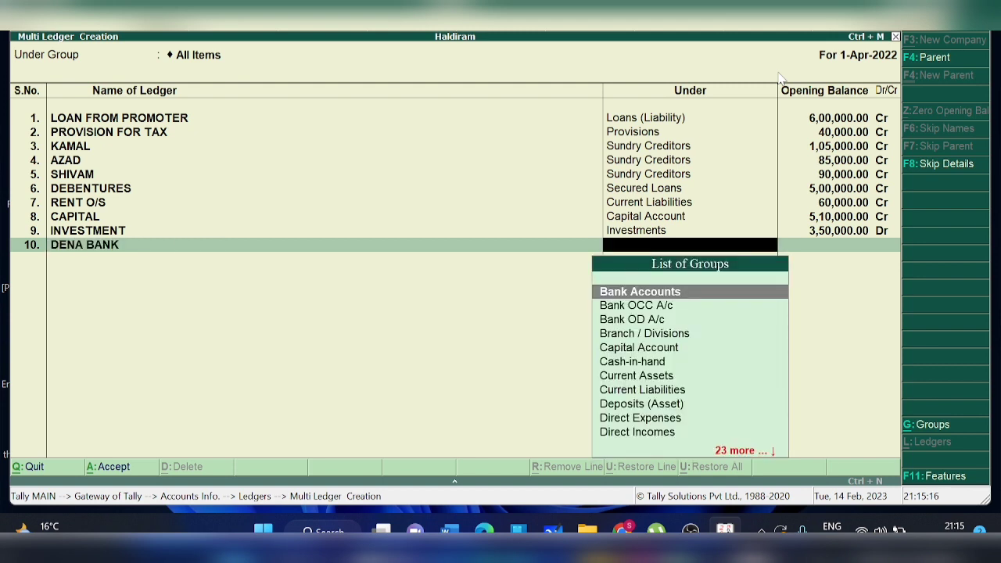
type("BA")
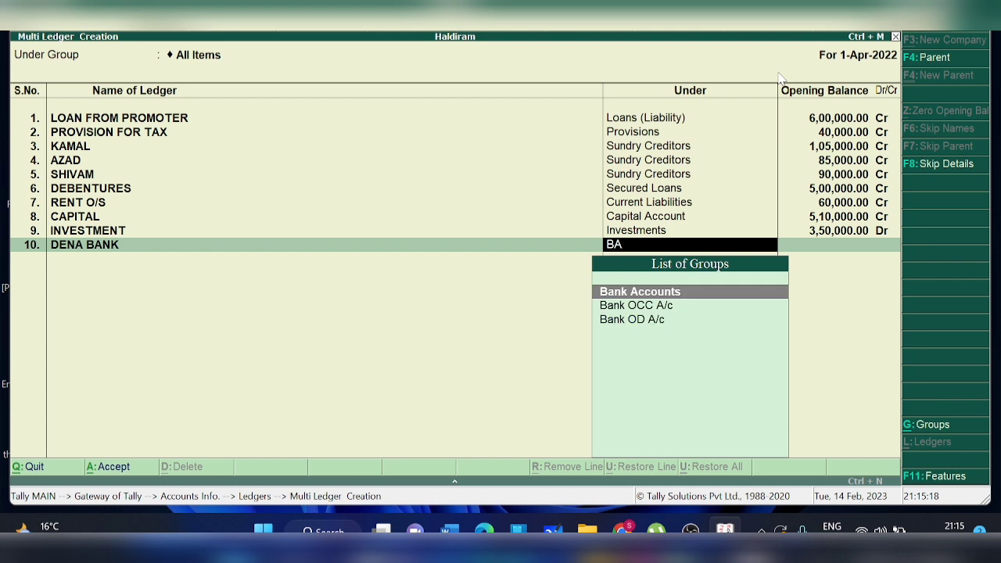
key("Return")
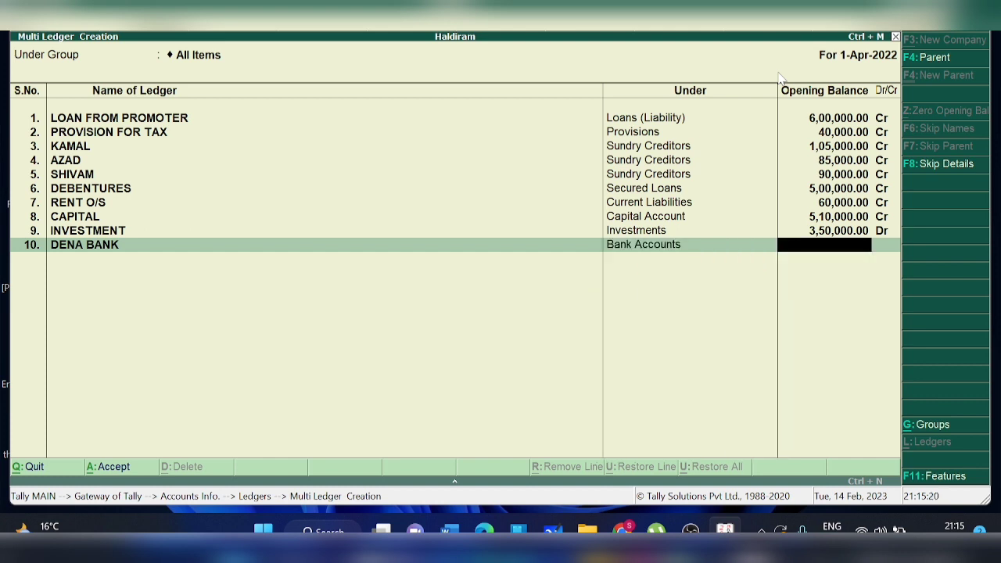
type("4,40,0")
type("0000")
key("Return")
key("Return")
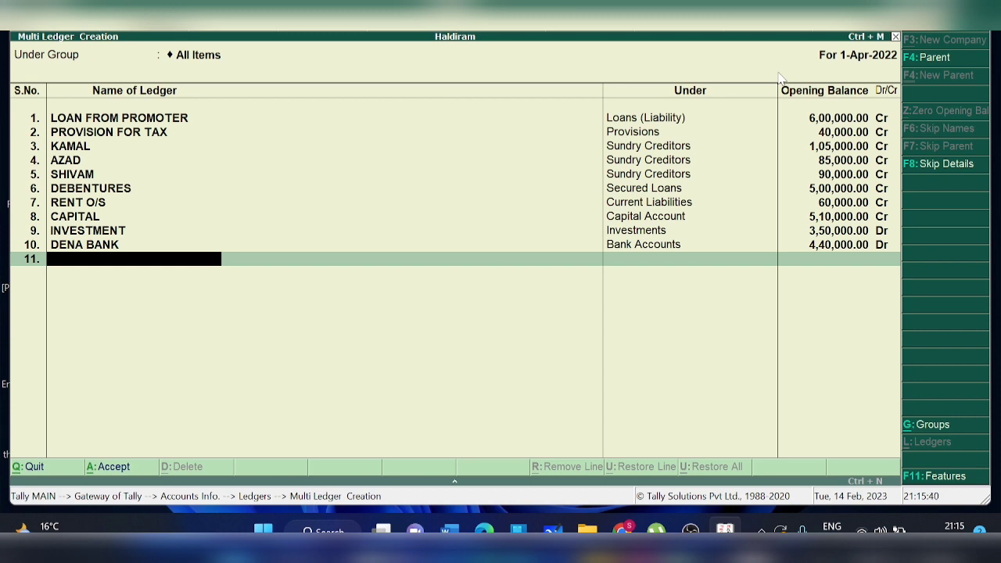
Step: Add two Sundry Debtors ledgers with opening balances of 1,40,000 Dr and 95,000 Dr
type("IBRAHIM")
key("Return")
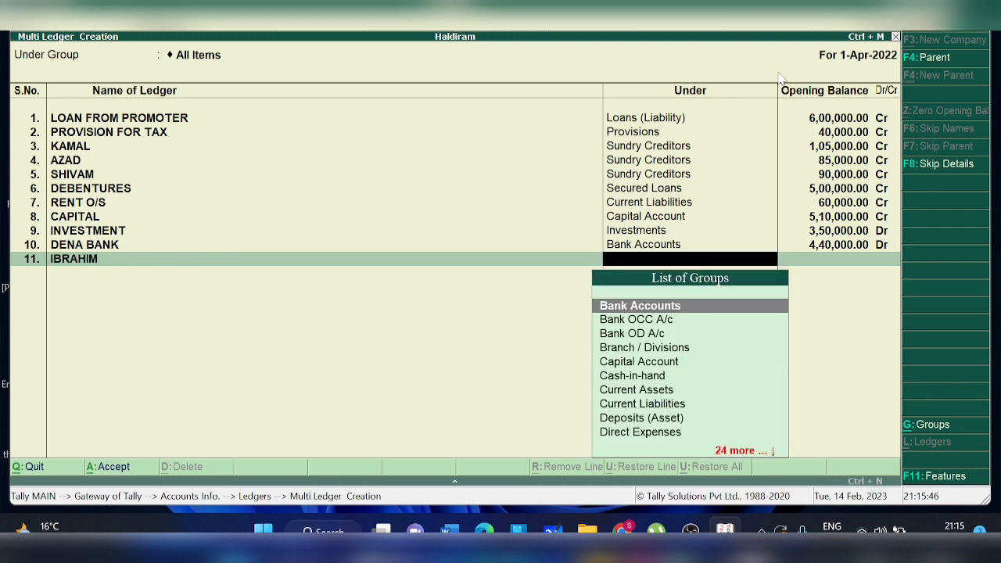
type("DEB")
key("Return")
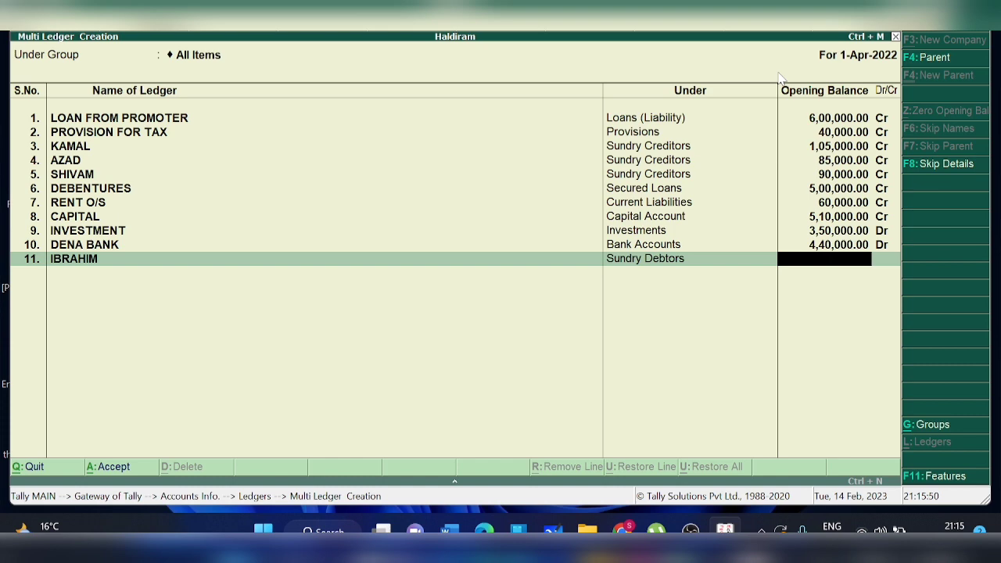
type("1,40,00")
type("0000")
key("Return")
key("Return")
key("Return")
key("Return")
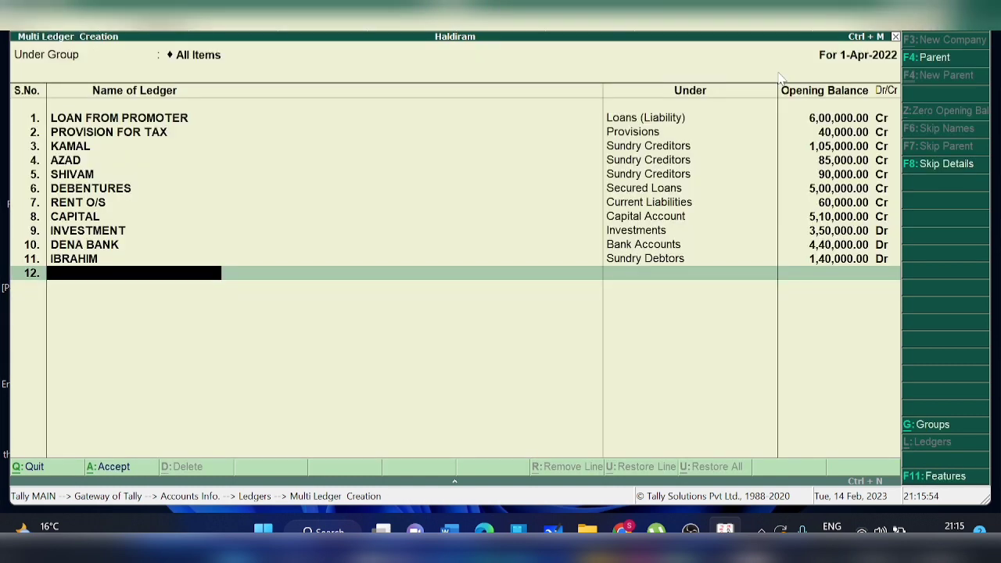
type("MONU")
key("Return")
type("DEB")
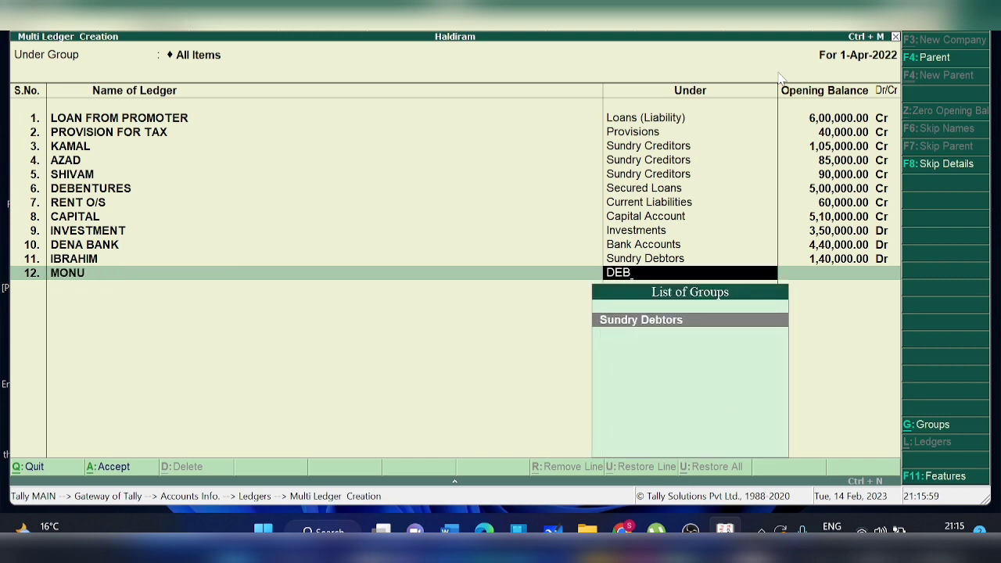
key("Return")
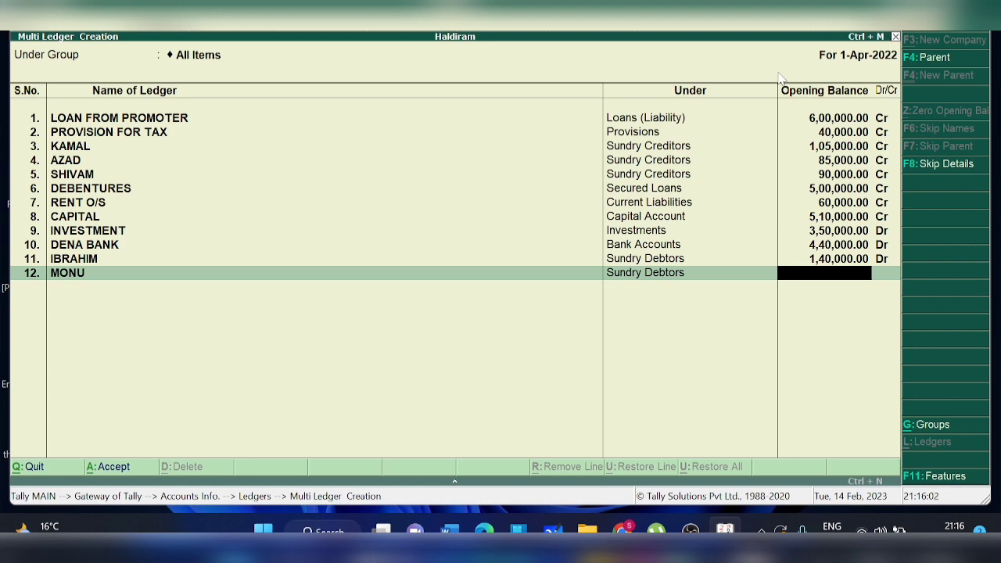
type("95000")
key("Return")
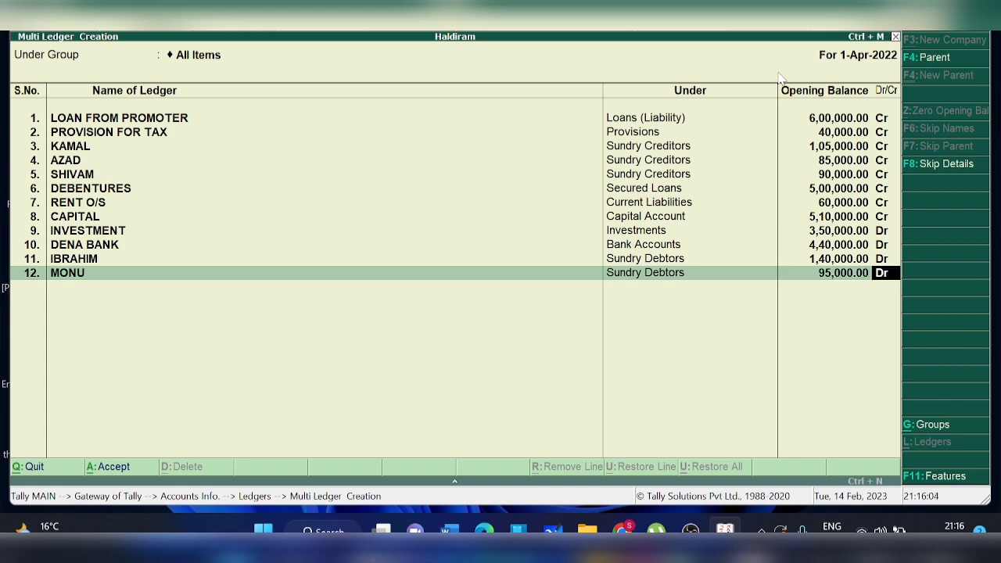
key("Return")
key("Return")
Step: Add a third Sundry Debtors ledger with a 90,000 Dr opening balance
key("Return")
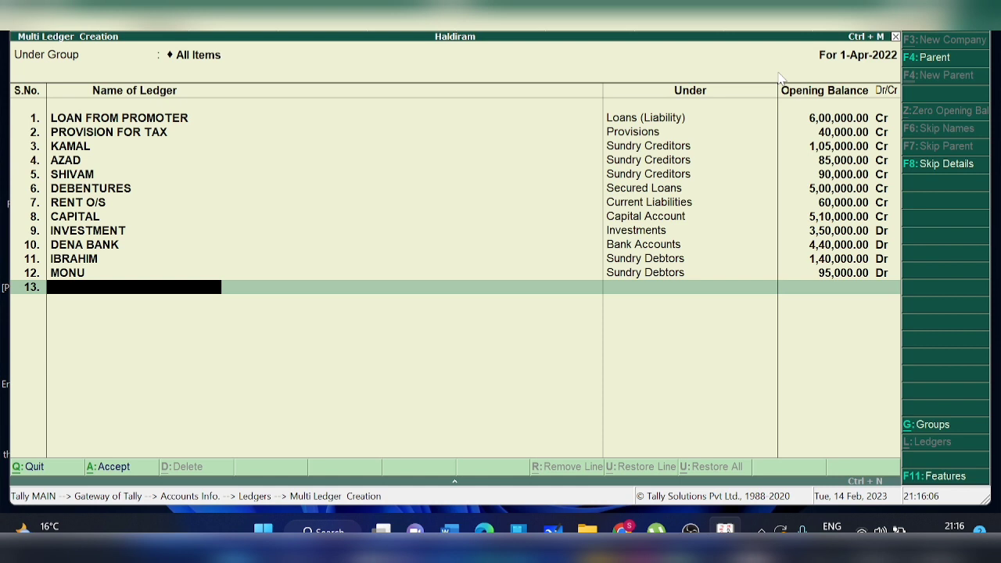
type("ARTI")
key("Return")
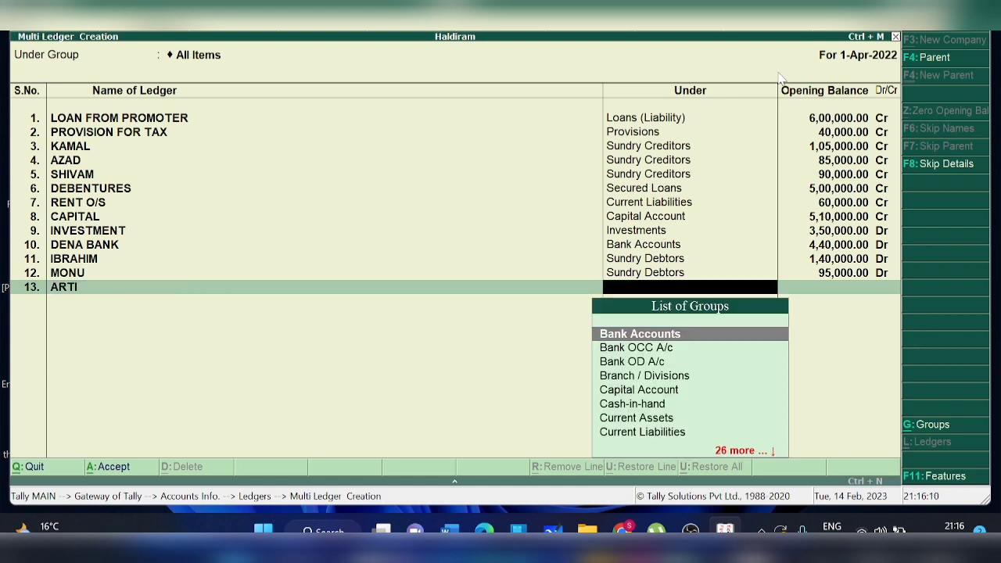
type("DEB")
key("Return")
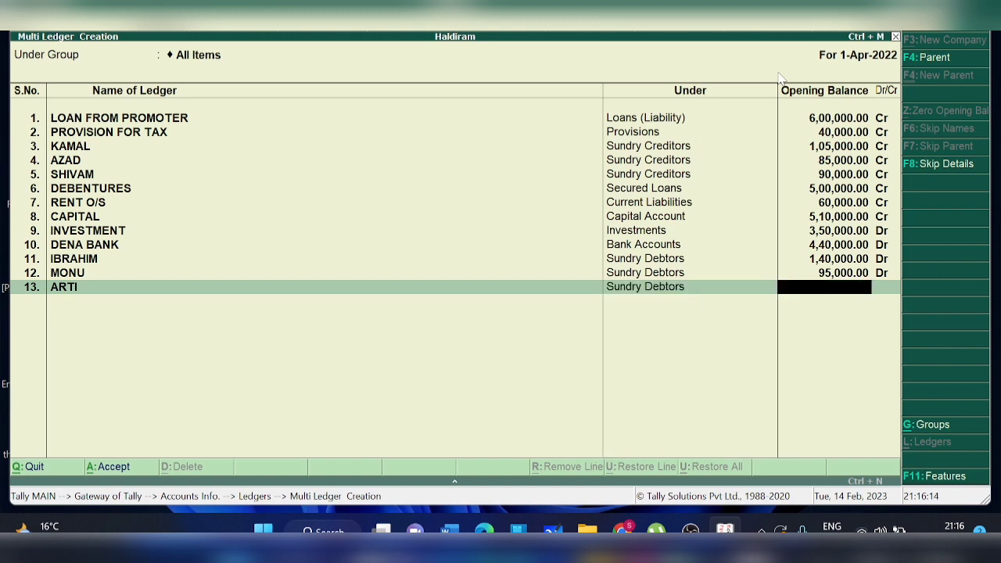
type("90000")
key("Return")
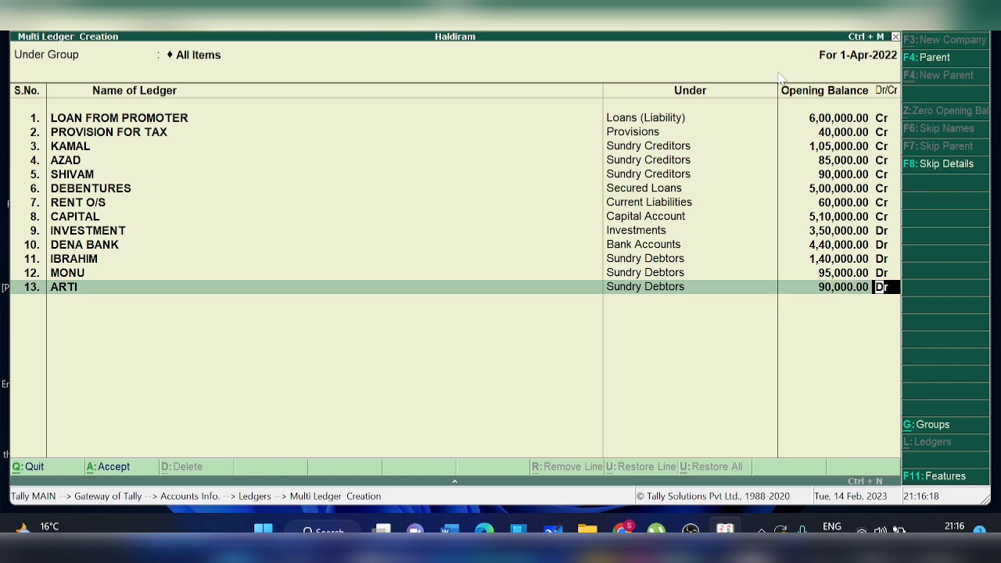
key("Return")
key("Return")
key("Return")
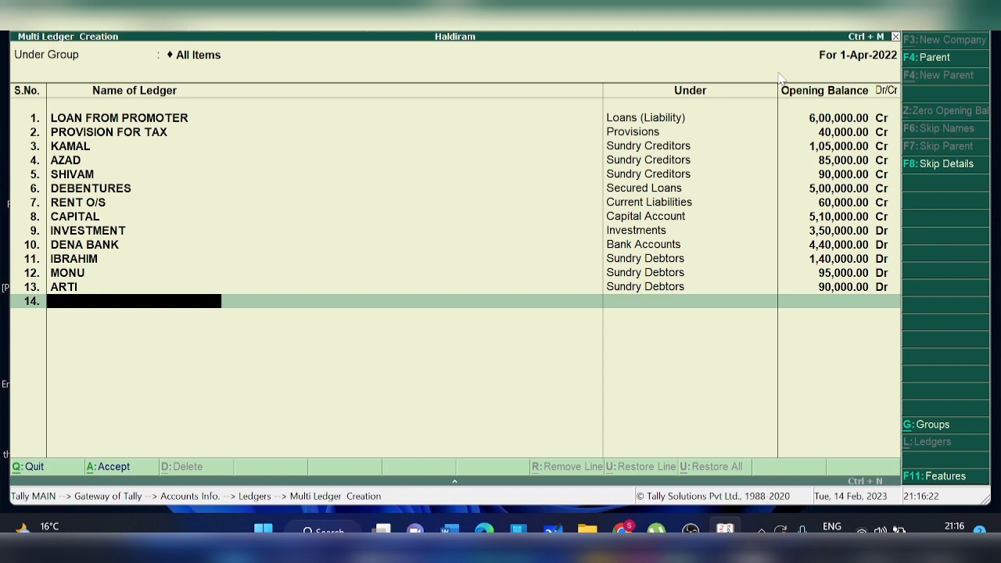
Step: Add COMPUTERS under Fixed Assets with a 3,50,000 Dr opening balance
type("COMPUTERS")
key("Return")
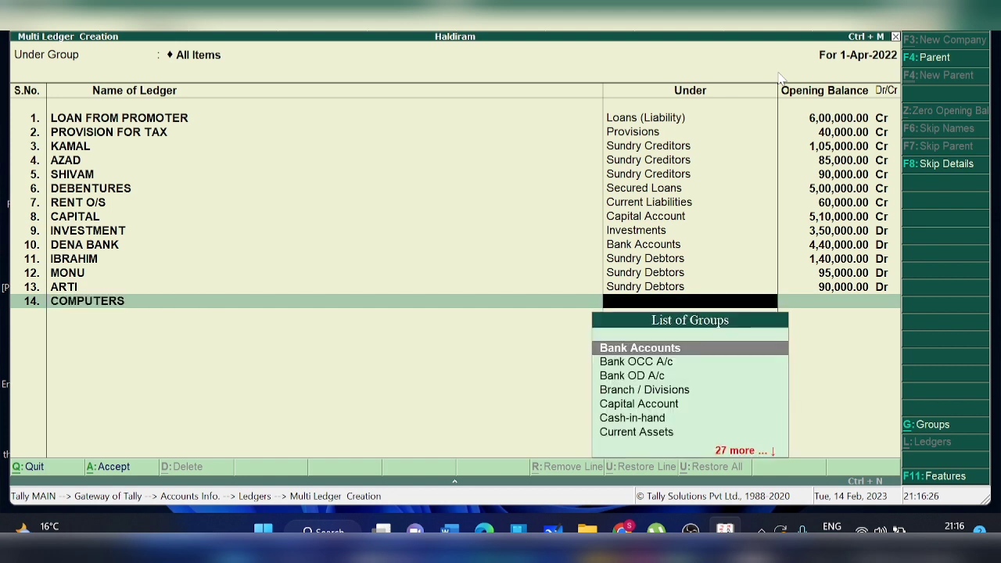
type("FIXED")
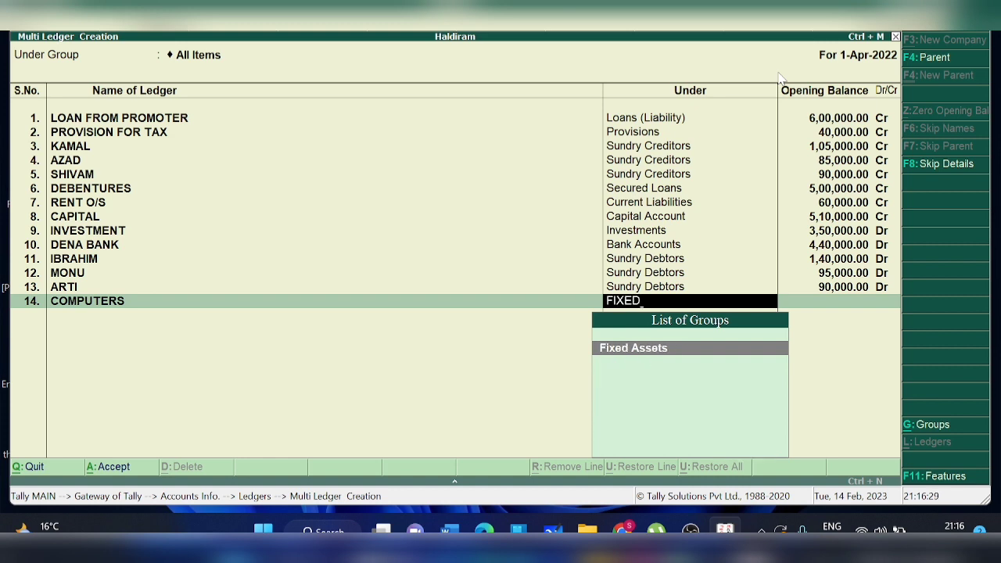
key("Return")
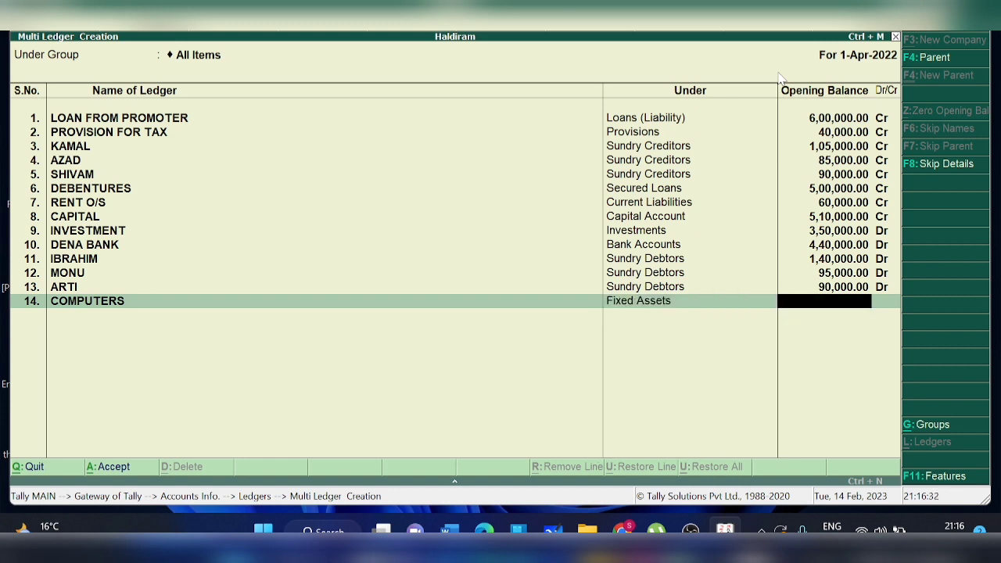
type("350000")
key("Return")
key("Return")
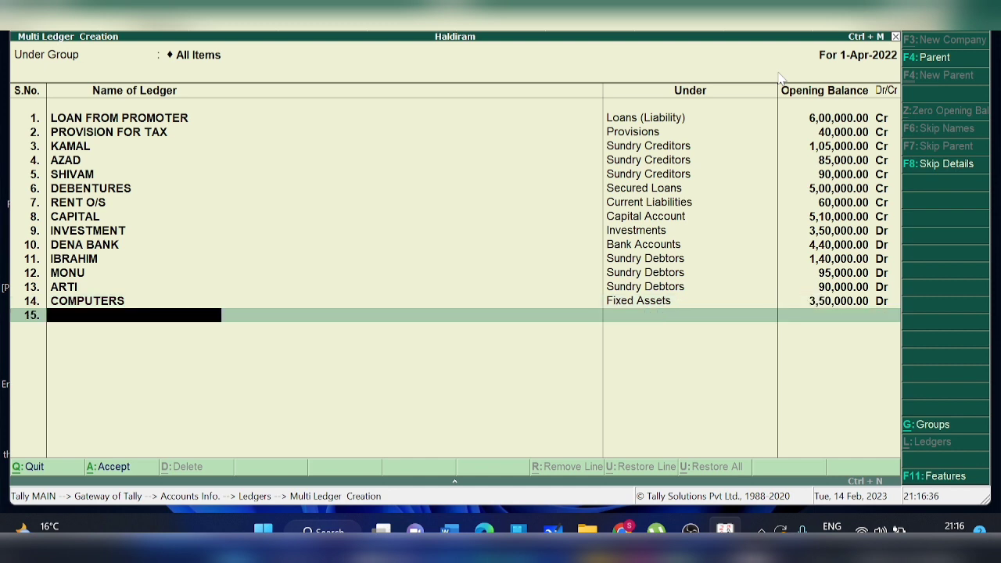
Step: Add LAND AND BUILDING under Fixed Assets with a 2,20,000 Dr opening balance
type("LAND AND BUILDING")
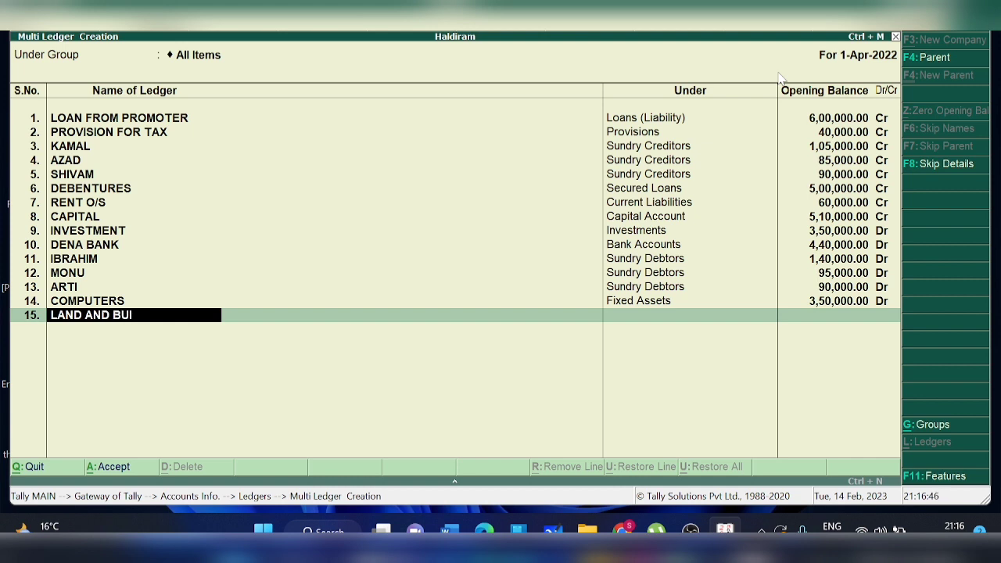
key("Return")
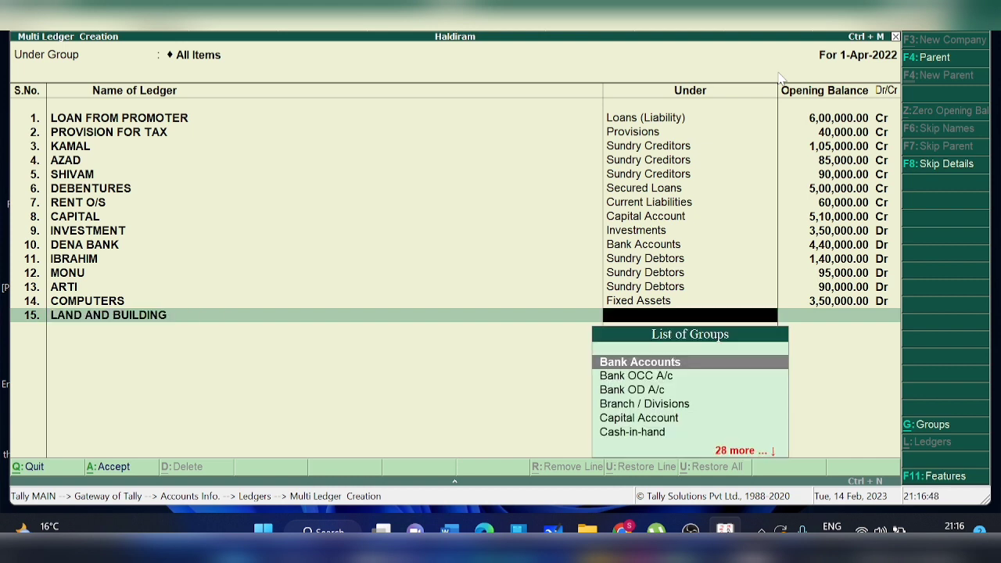
type("F")
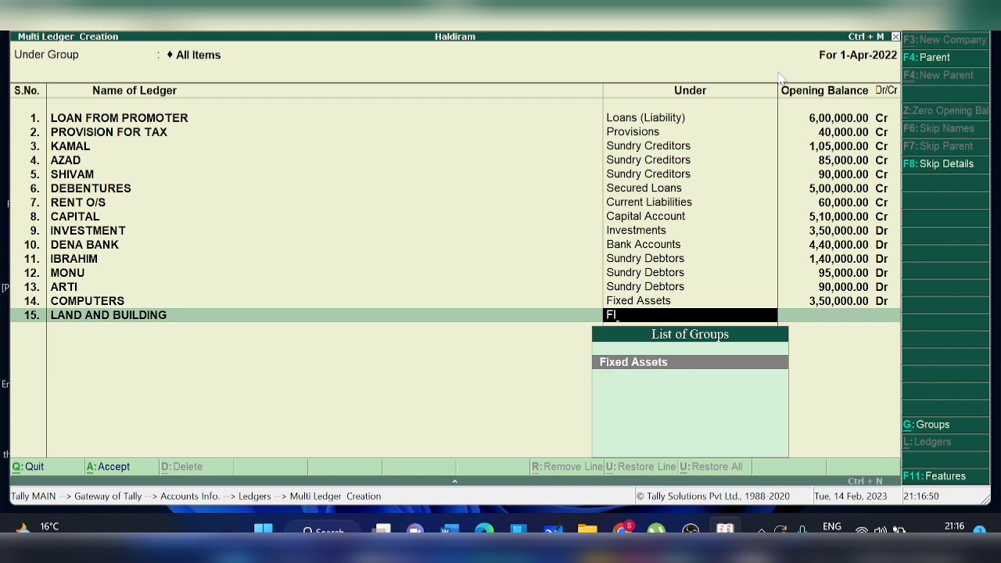
type("IXED")
key("Return")
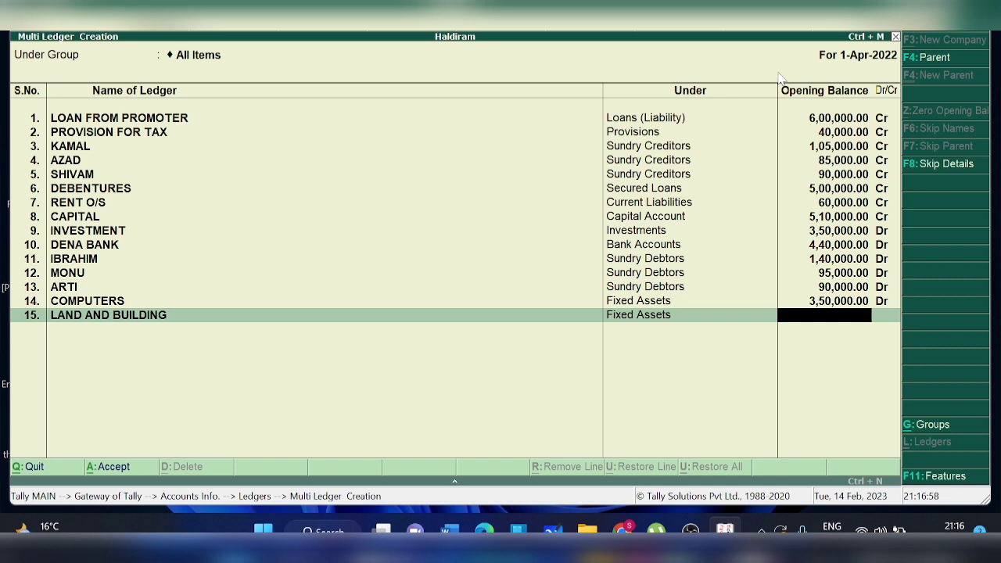
type("220000")
key("Return")
key("Return")
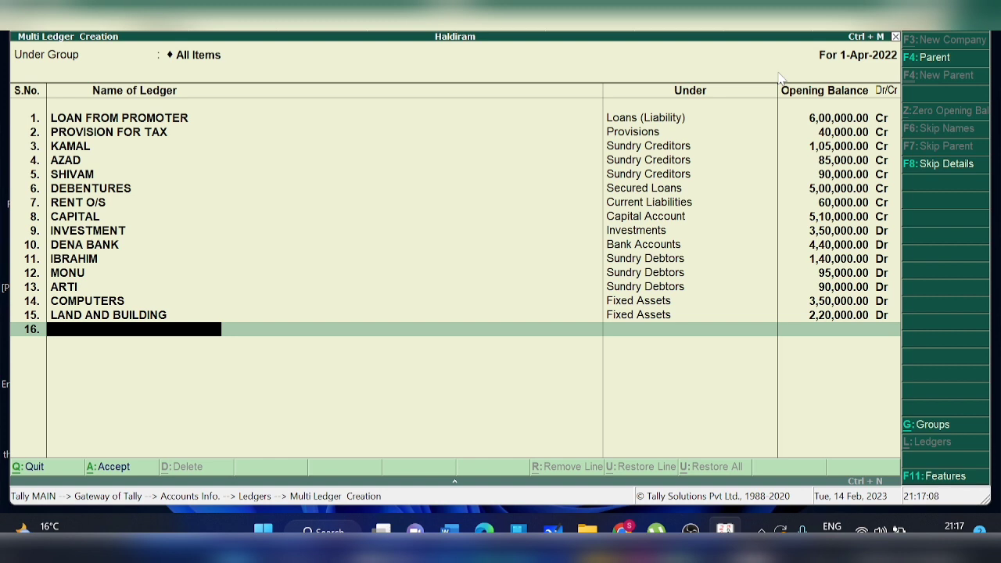
Step: Clear the stray entry and accept saving all the new ledgers
type("STO")
key("BackSpace")
key("BackSpace")
key("BackSpace")
key("Return")
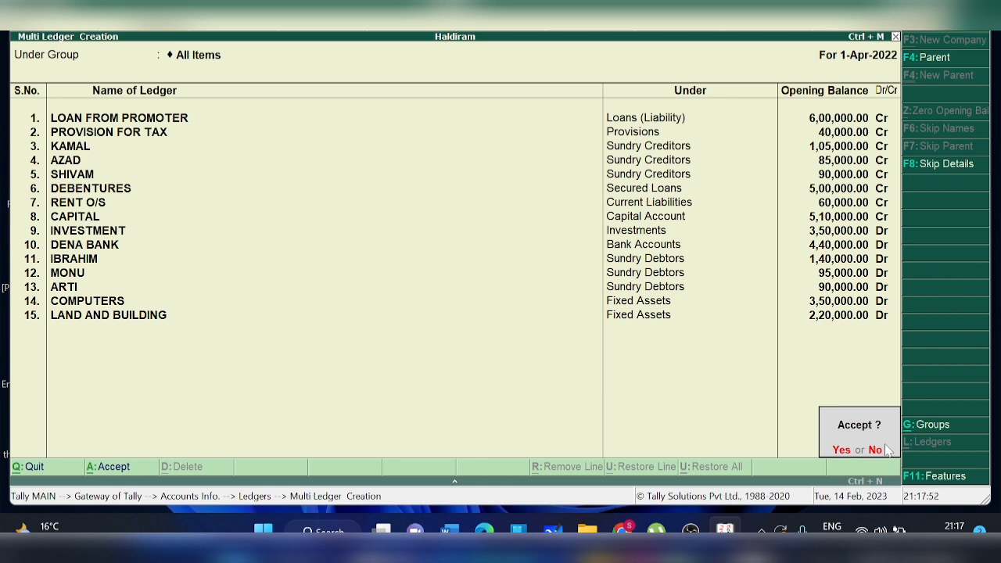
key("Return")
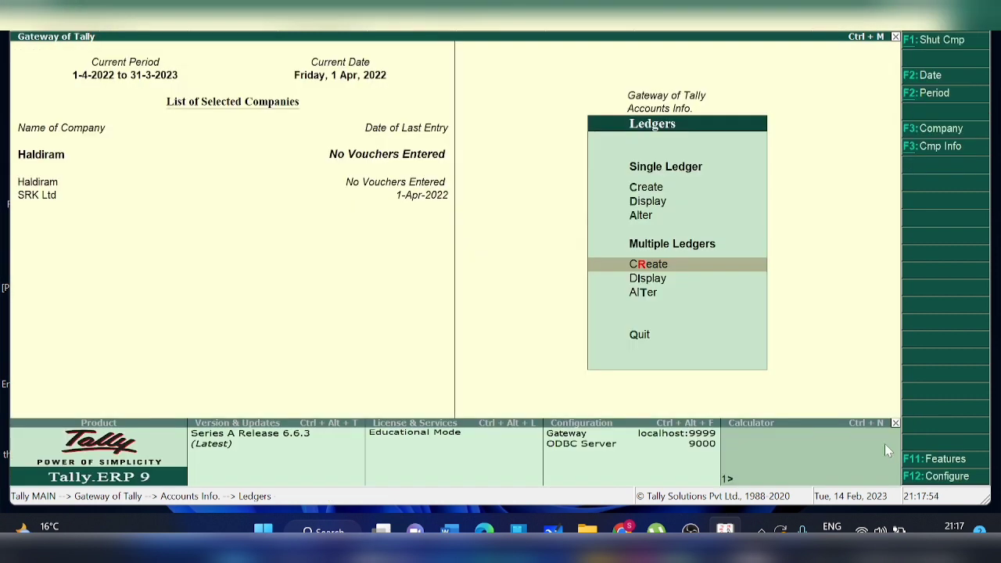
Step: In Multi Ledger Alteration for All Items, give Cash a 3,20,000 Dr opening balance
left_click(642, 301)
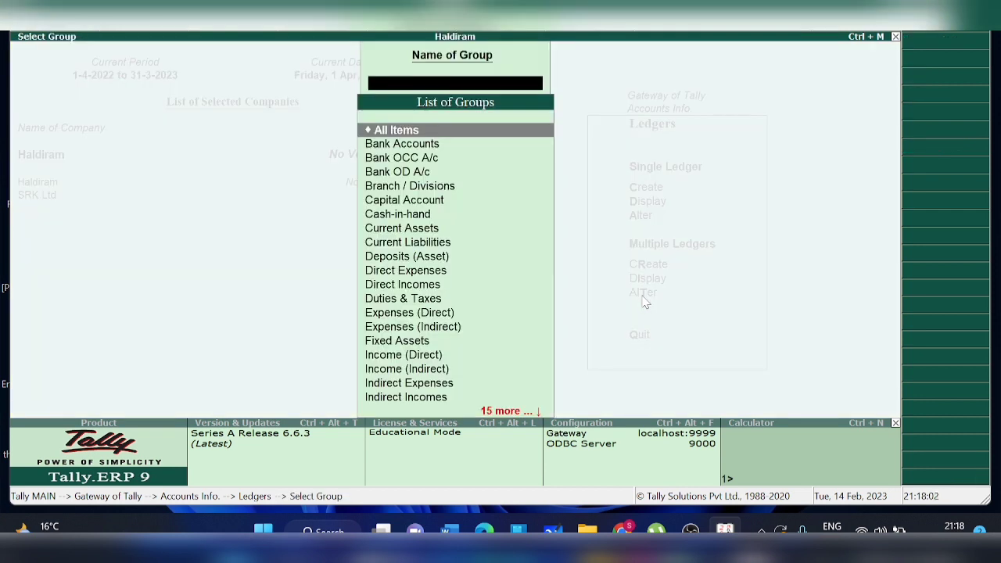
key("Return")
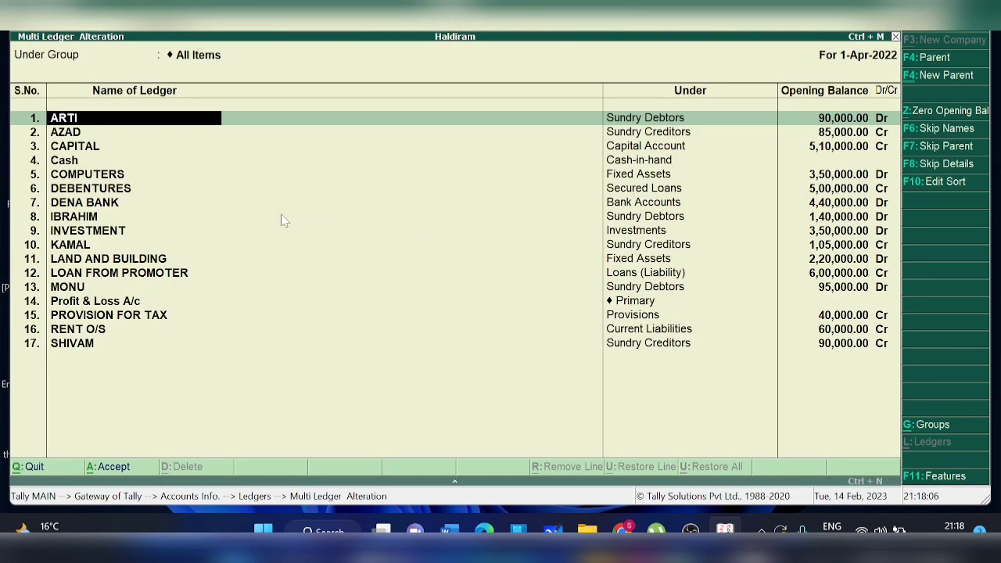
key("Down")
key("Down")
key("Down")
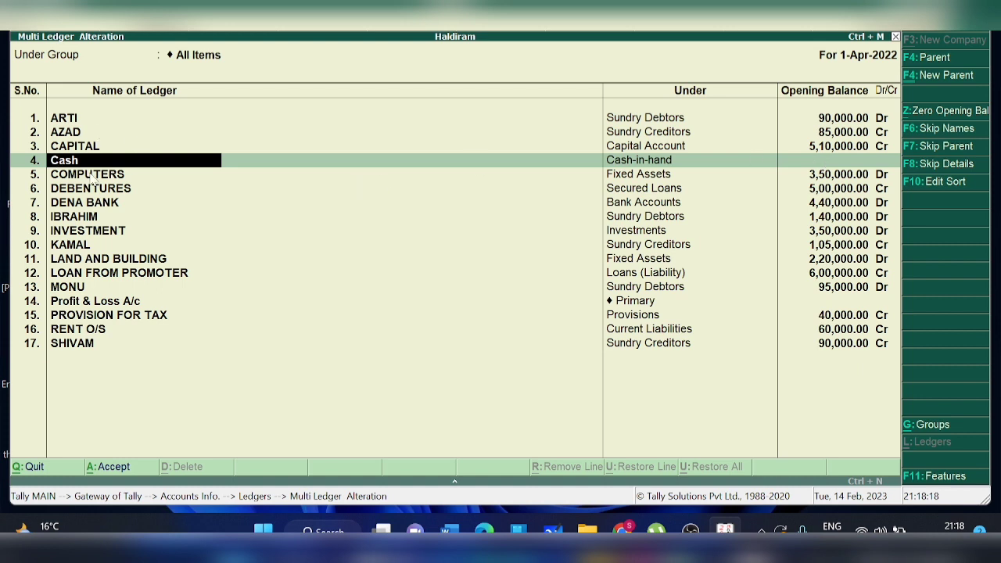
key("Return")
key("Return")
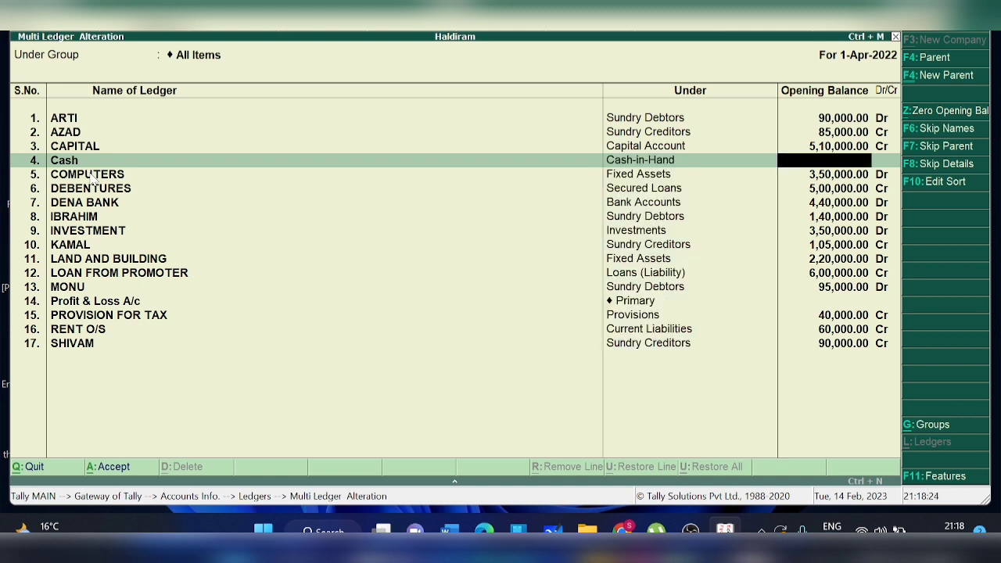
type("320000")
key("Return")
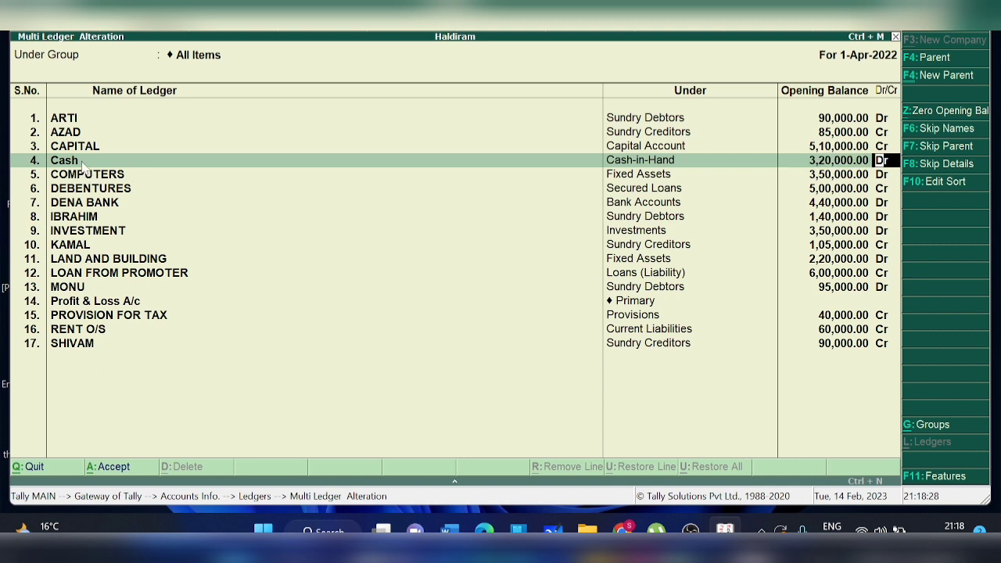
key("Return")
Step: Give Profit & Loss A/c a 3,50,000 Cr opening balance and proceed to save
key("Down")
key("Down")
key("Down")
key("Down")
key("Down")
key("Down")
key("Down")
key("Down")
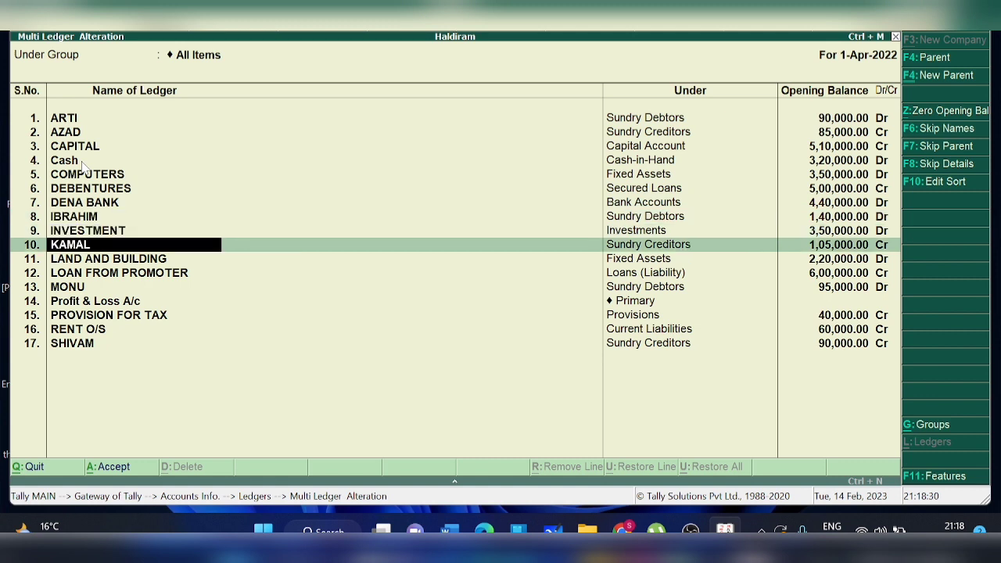
key("Down")
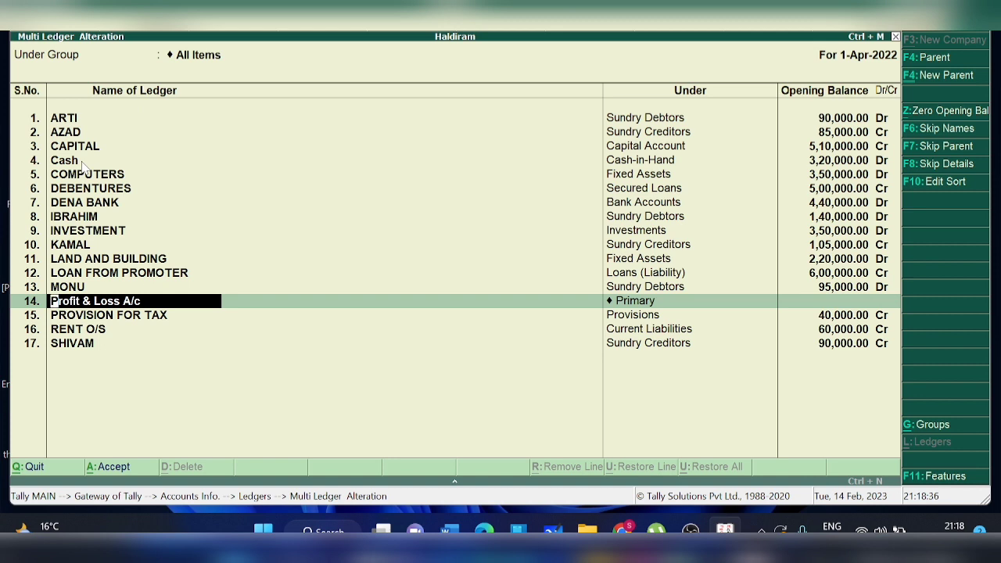
key("Return")
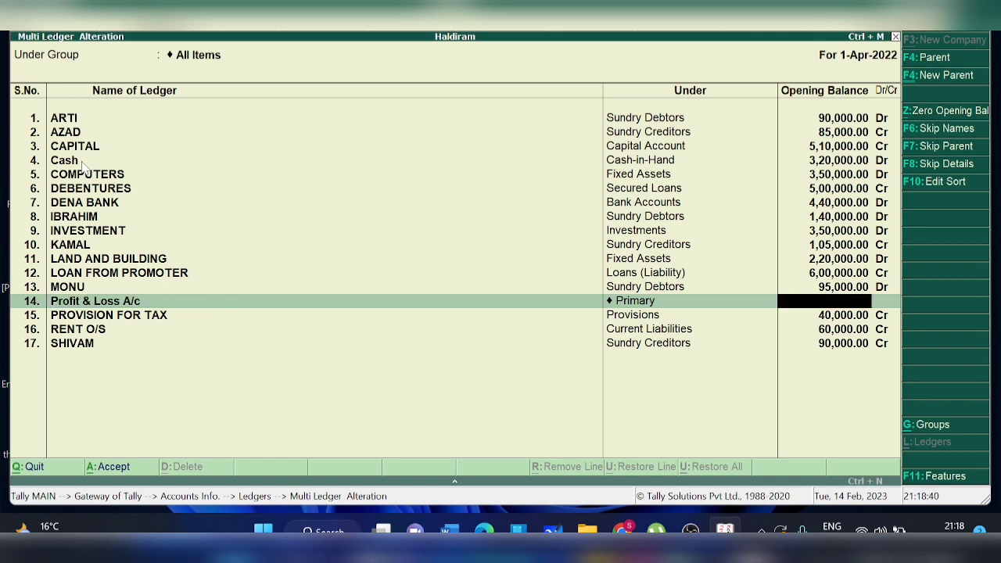
type("350000")
key("Return")
key("c")
key("Return")
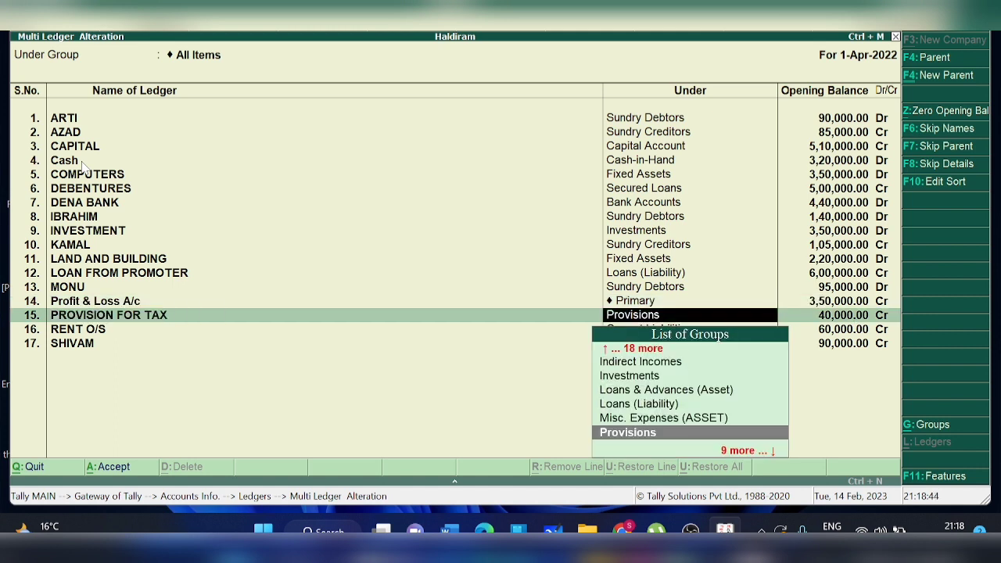
key("Return")
key("Return")
key("Down")
key("Down")
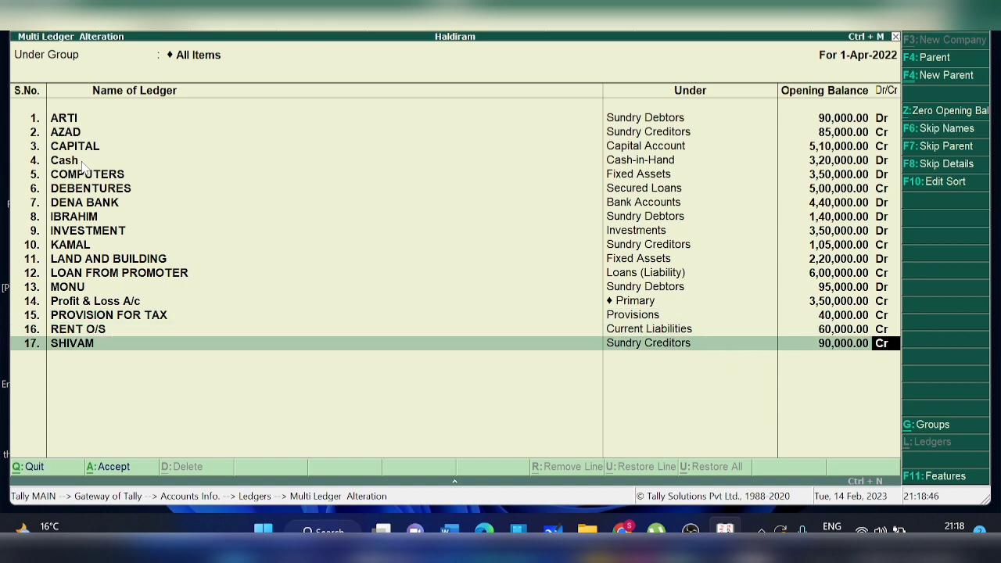
key("Return")
key("Return")
key("Return")
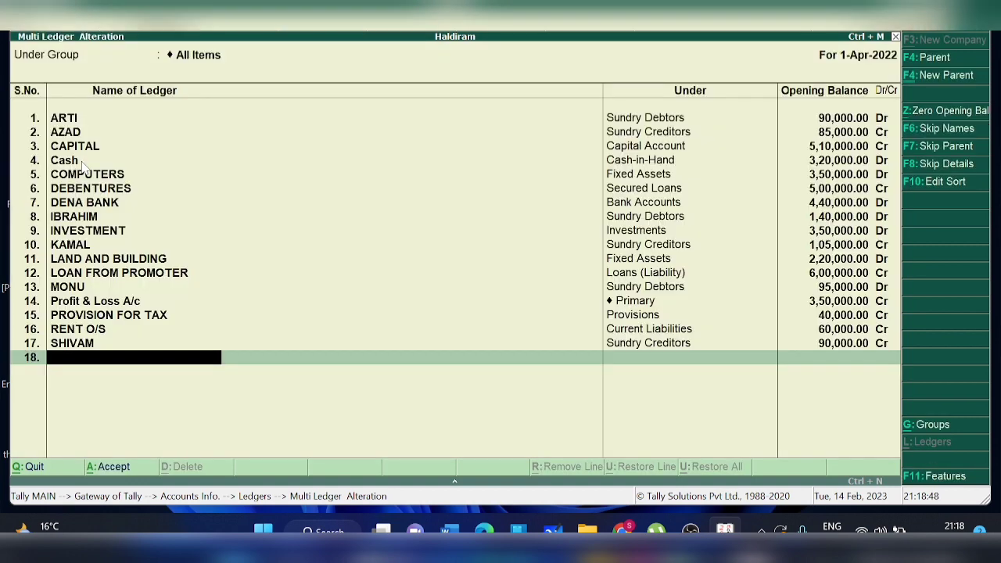
key("Return")
key("Return")
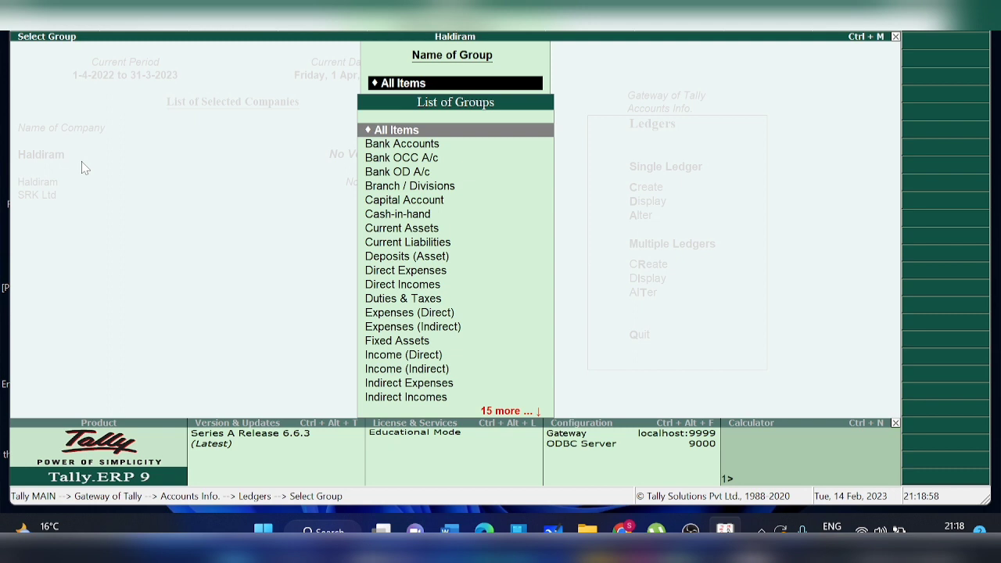
Step: Return to Gateway of Tally and open the Inventory Info. menu
key("Escape")
key("Escape")
key("Escape")
key("Escape")
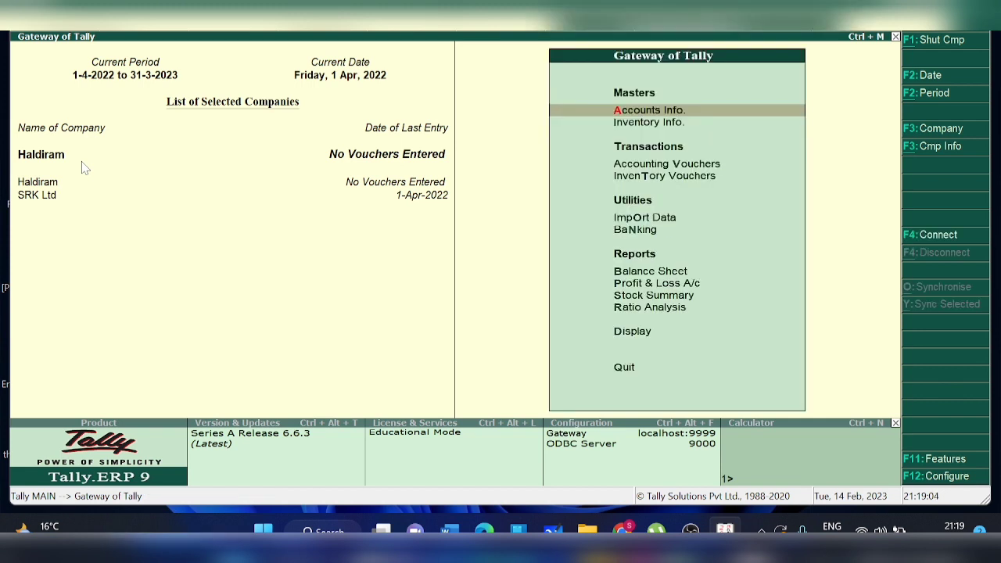
key("Down")
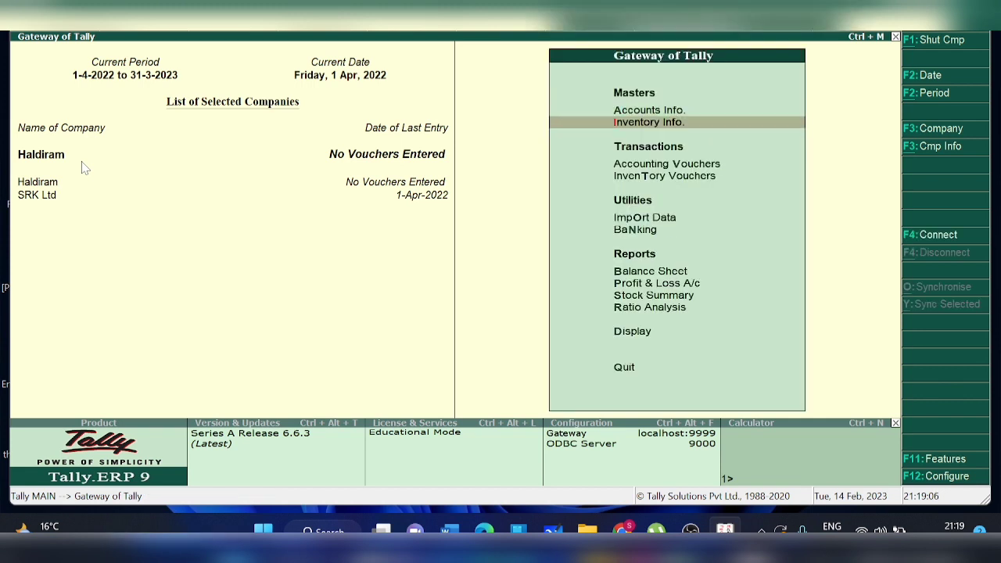
key("Up")
key("Down")
key("Return")
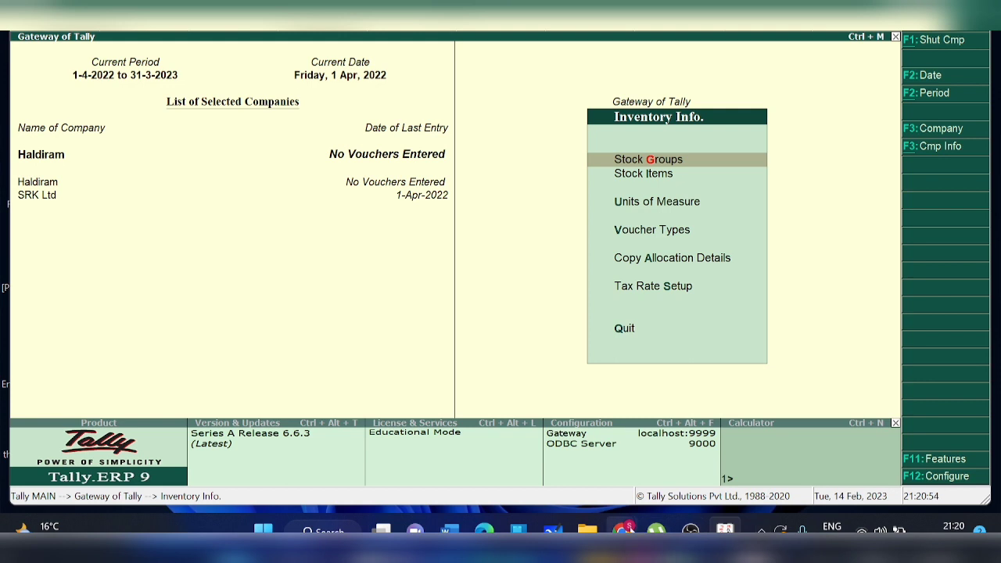
Step: Switch to the Google Meet call and check its in-call messages
mouse_move(623, 532)
left_click(591, 498)
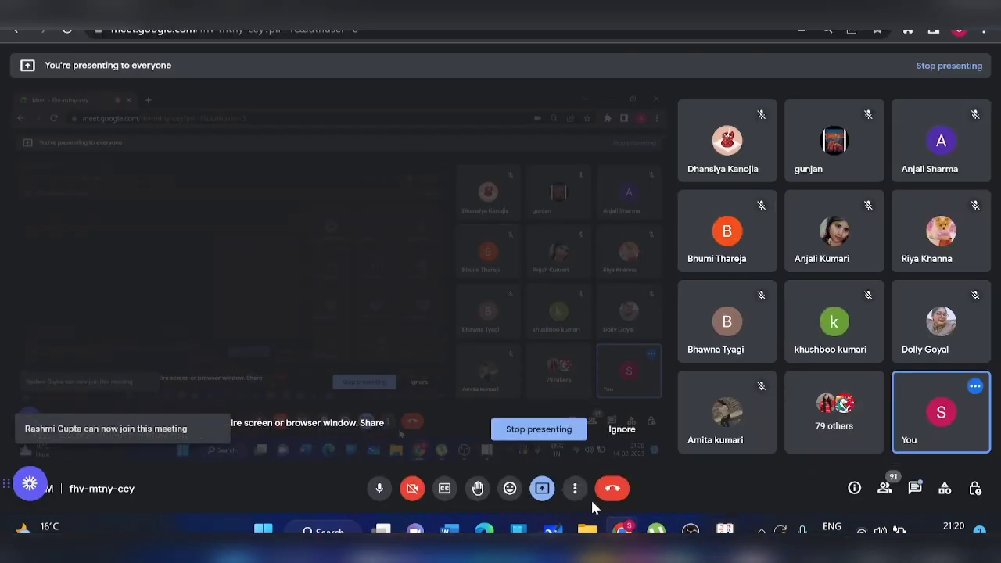
left_click(915, 488)
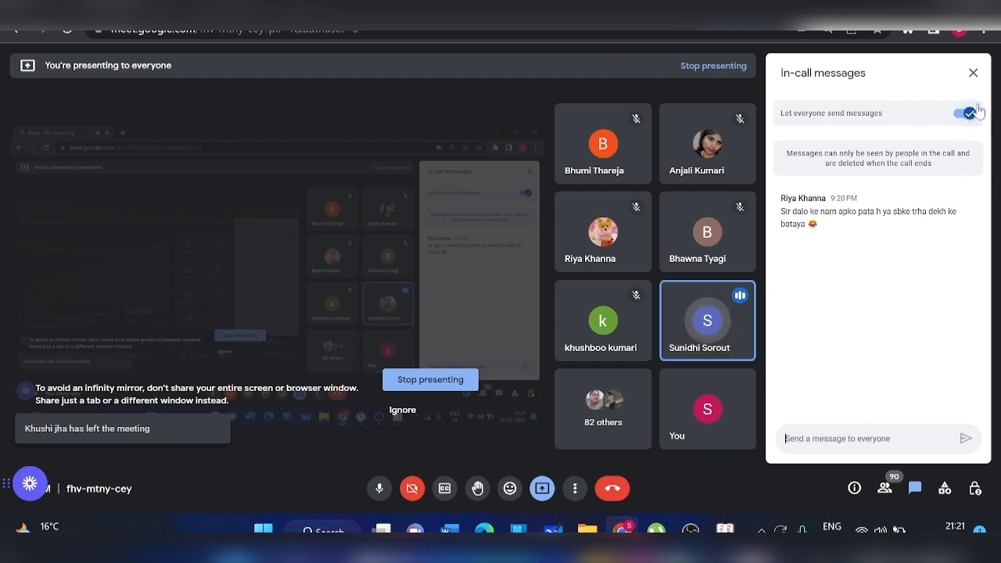
left_click(972, 72)
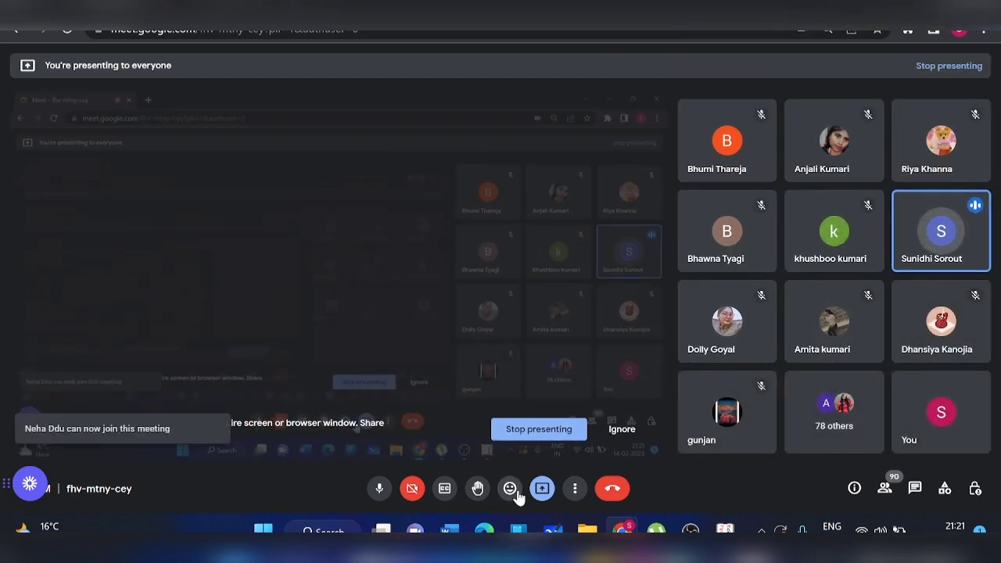
Step: Bring OBS Studio forward, then switch back to the Tally window
mouse_move(553, 530)
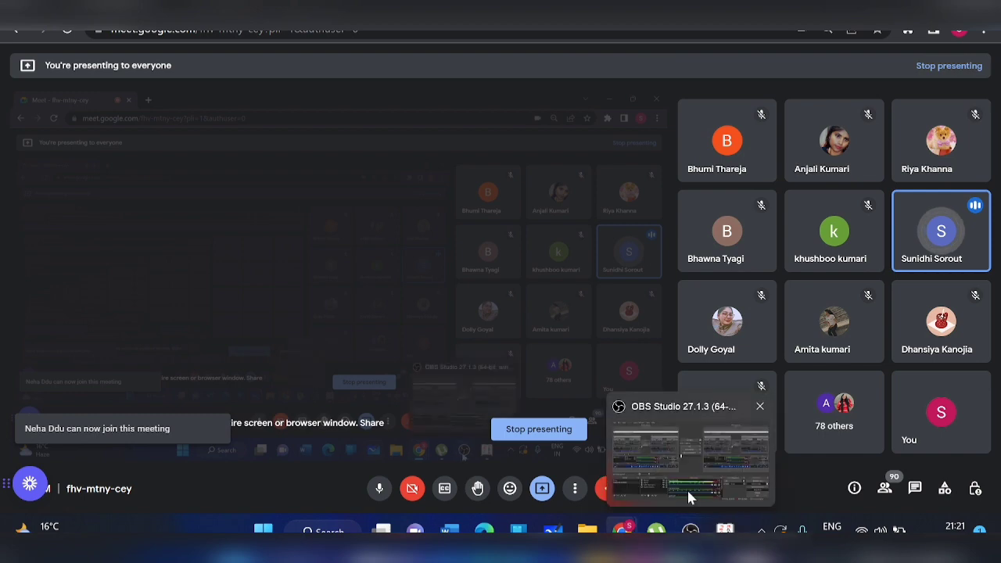
left_click(685, 486)
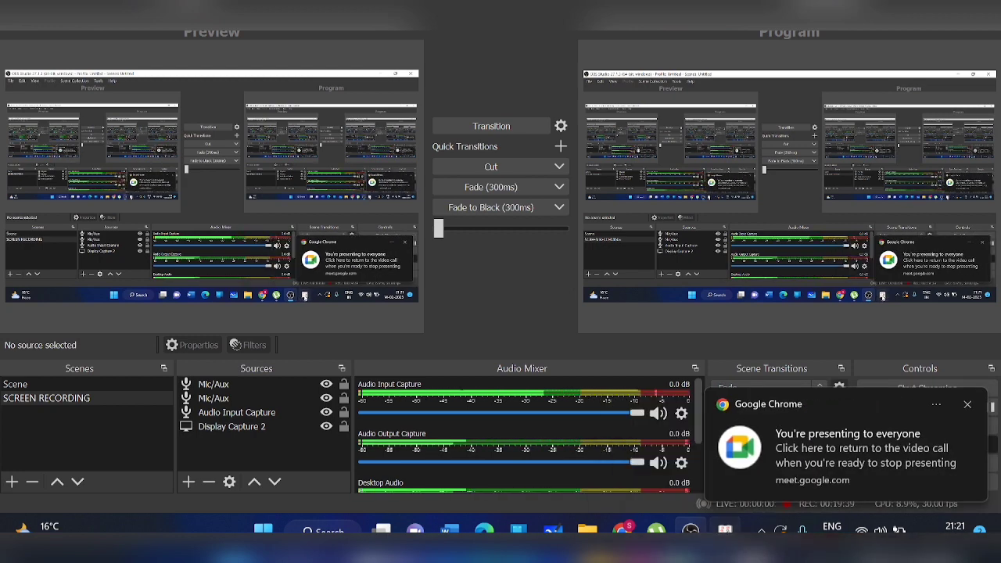
left_click(725, 530)
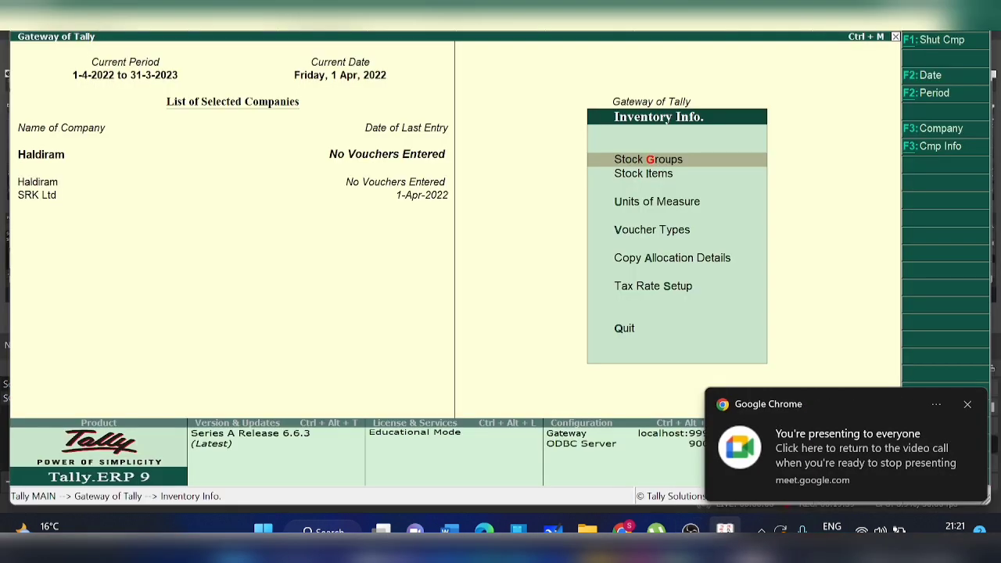
Step: Create unit NOS with formal name NUMBERS, UQC Not Applicable and 0 decimal places
left_click(970, 404)
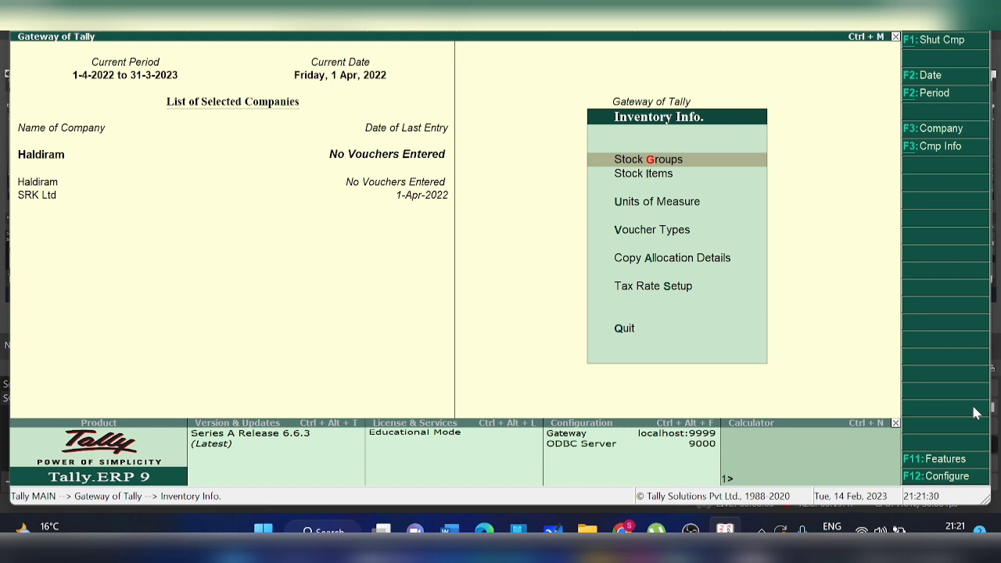
left_click(618, 202)
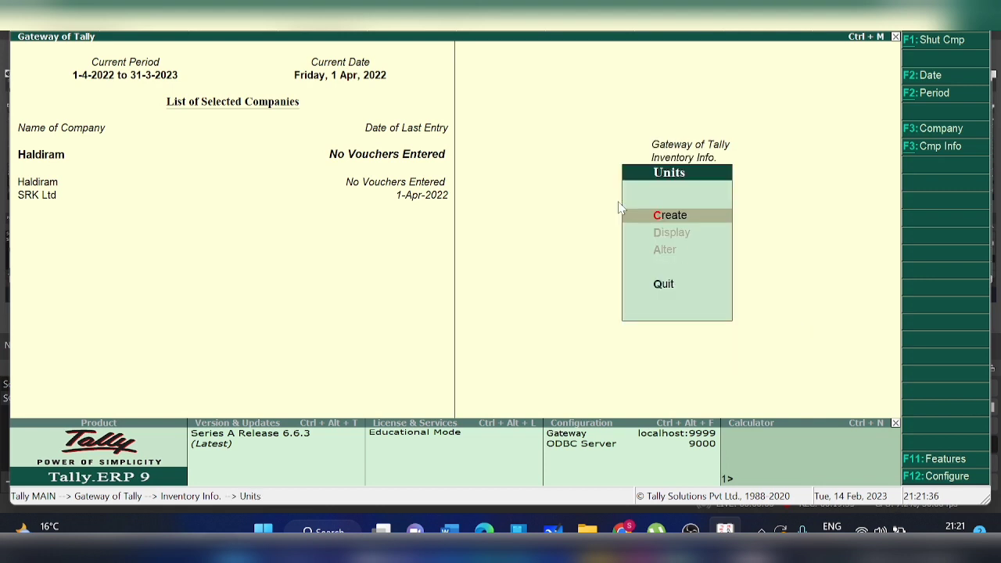
key("Return")
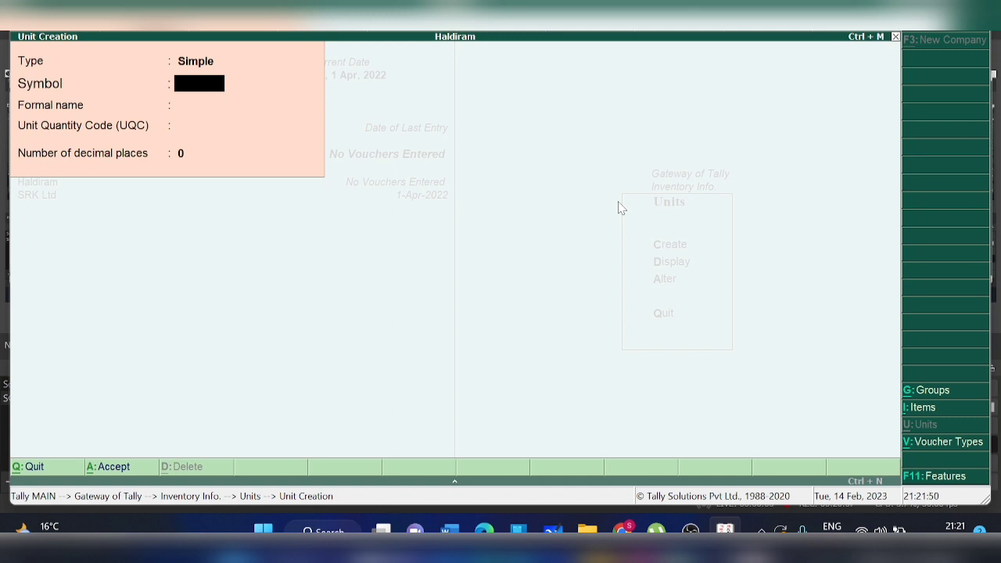
type("NOS")
key("Return")
type("N")
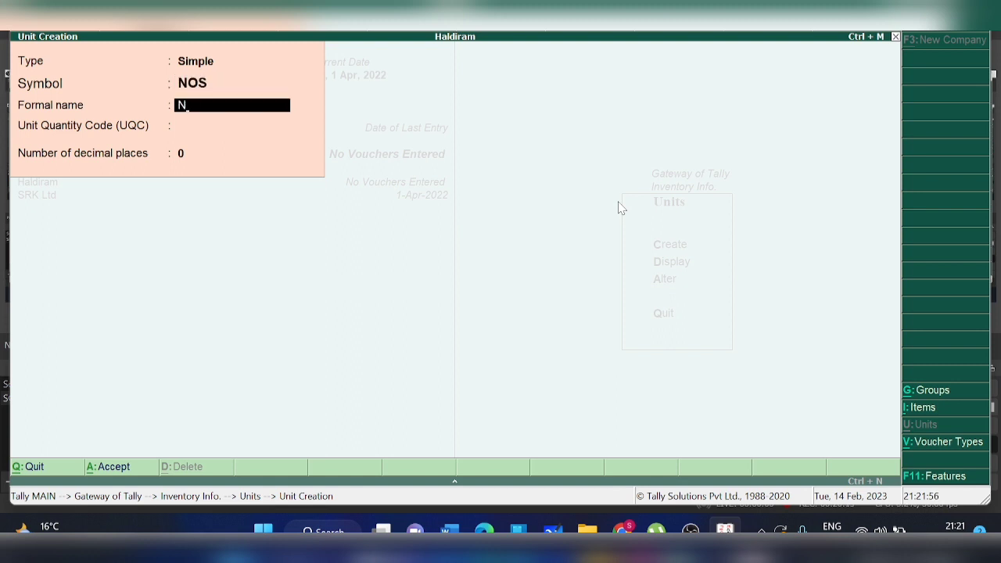
type("UMBERS")
key("Return")
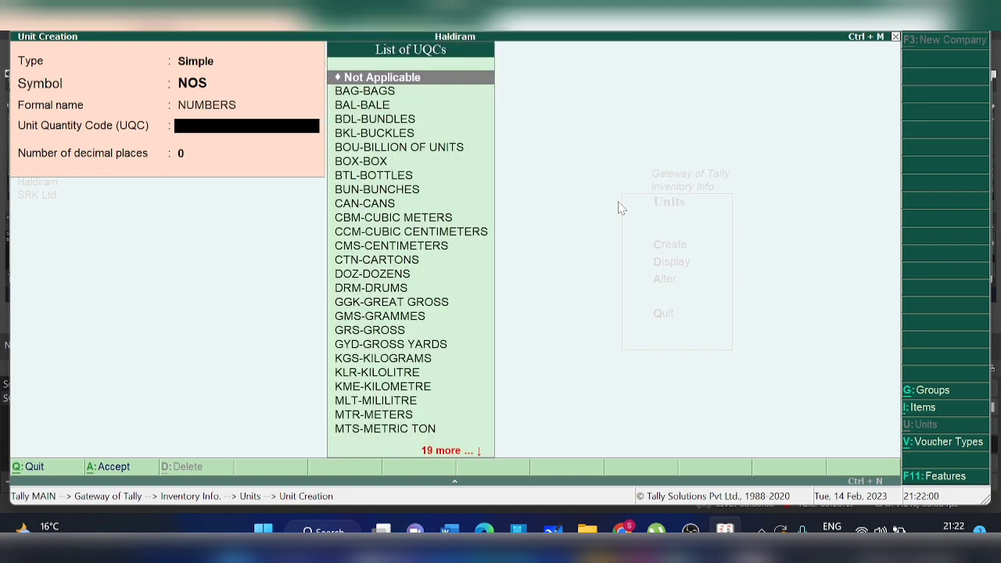
key("Return")
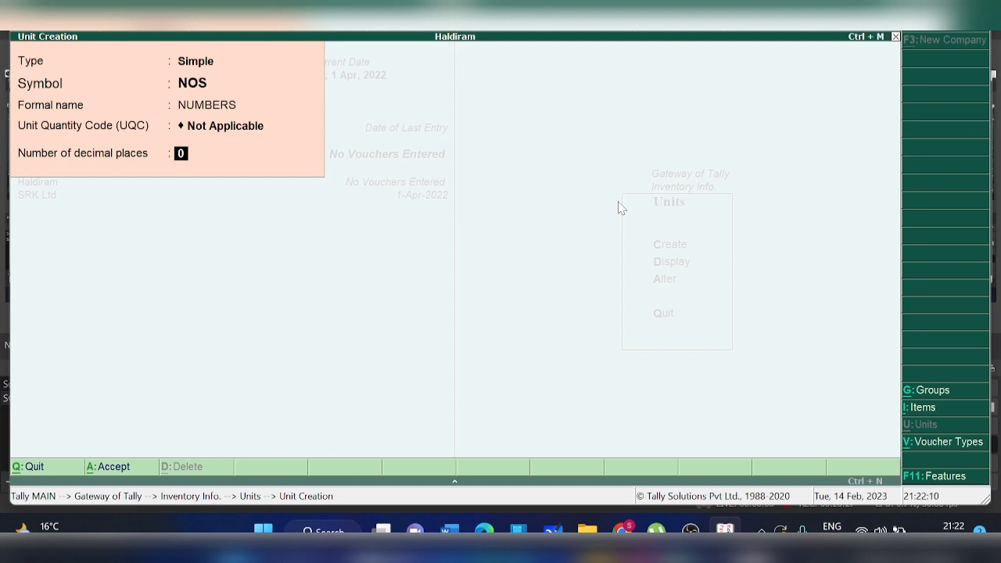
key("Return")
key("Return")
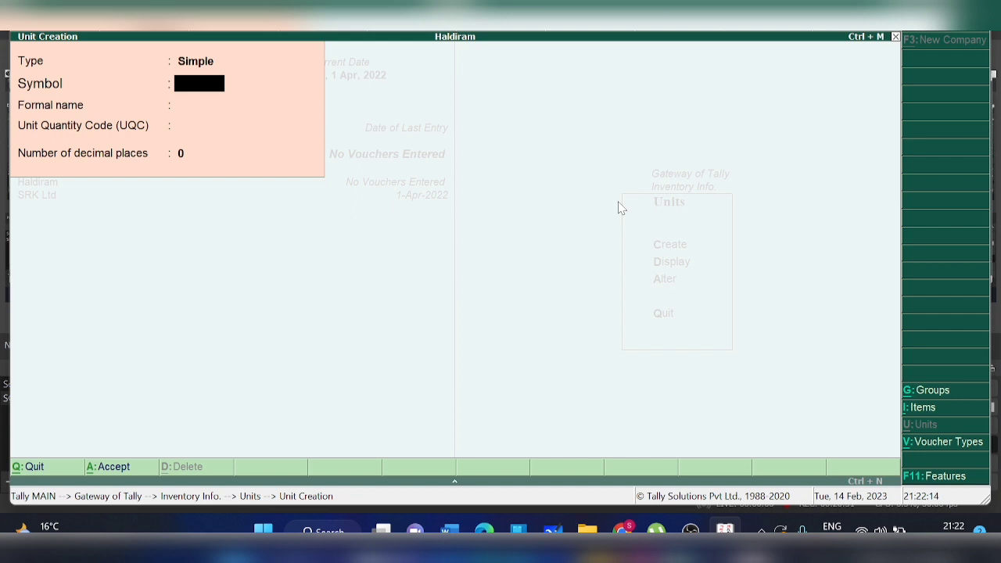
key("Escape")
key("Return")
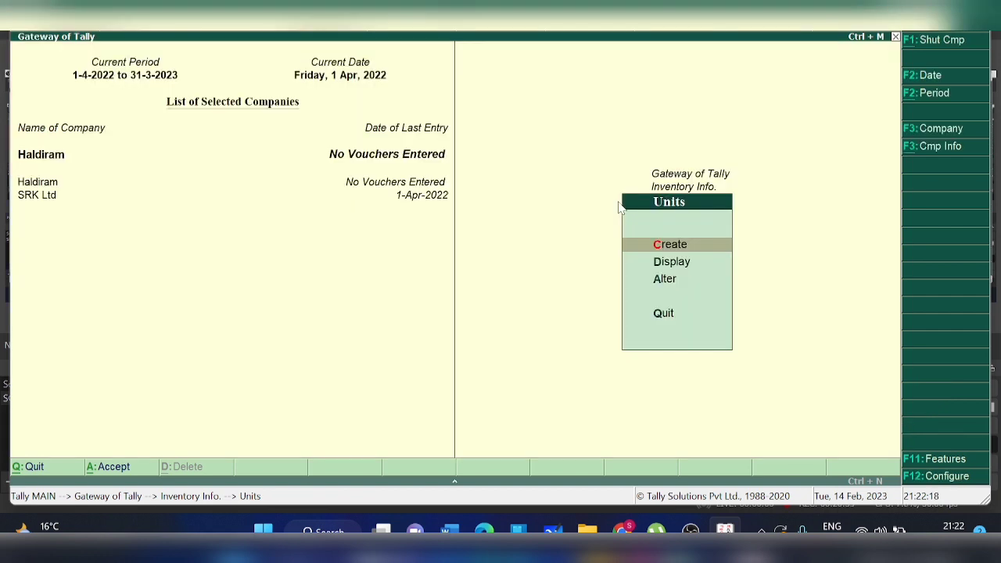
Step: Add stock group FURNITURE under Primary, set to add item quantities
key("Escape")
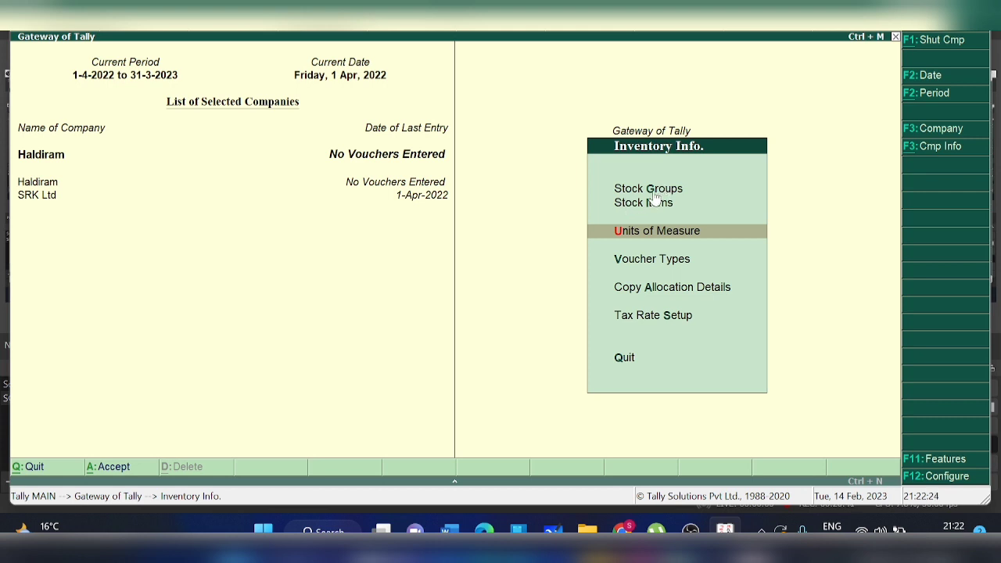
left_click(653, 194)
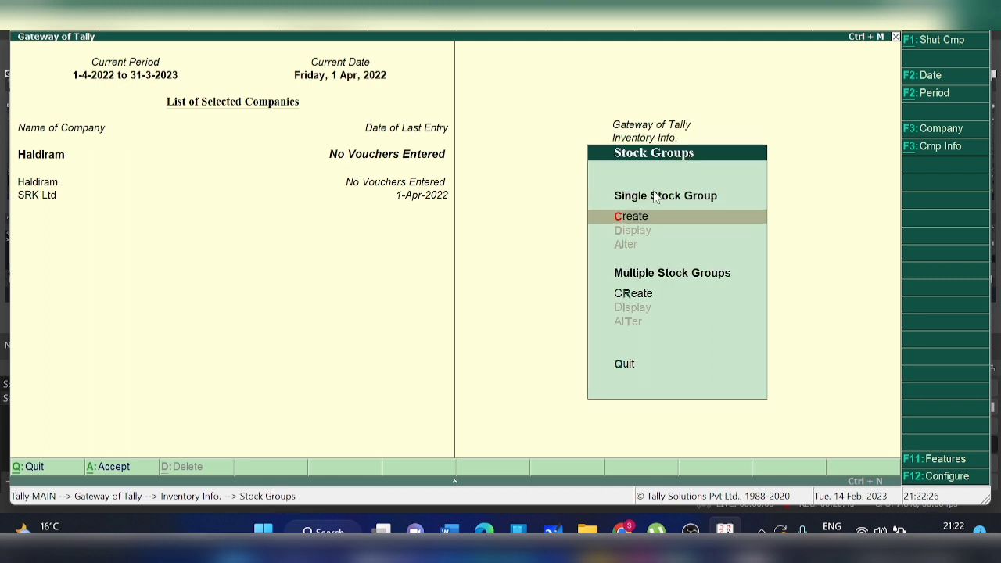
left_click(628, 297)
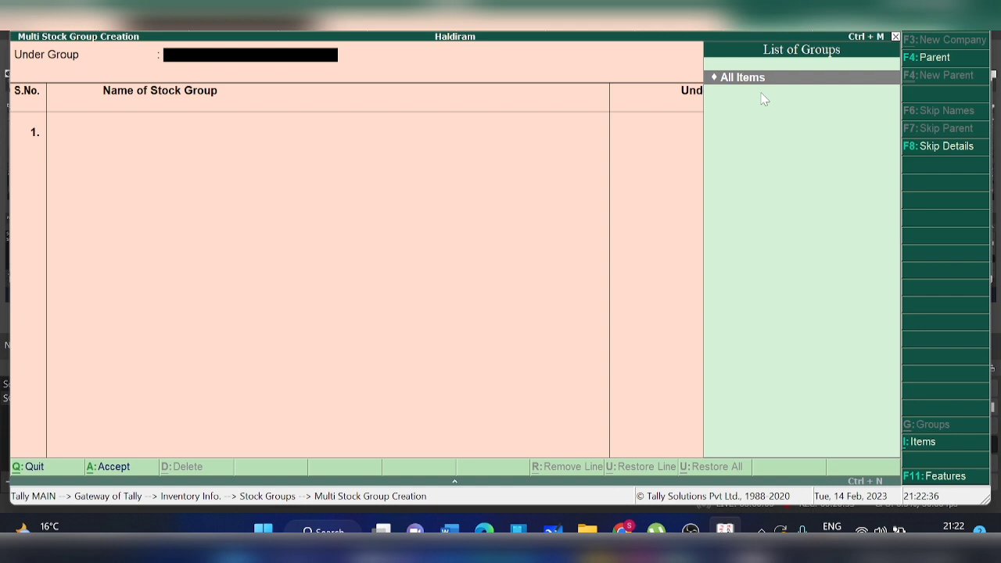
key("Return")
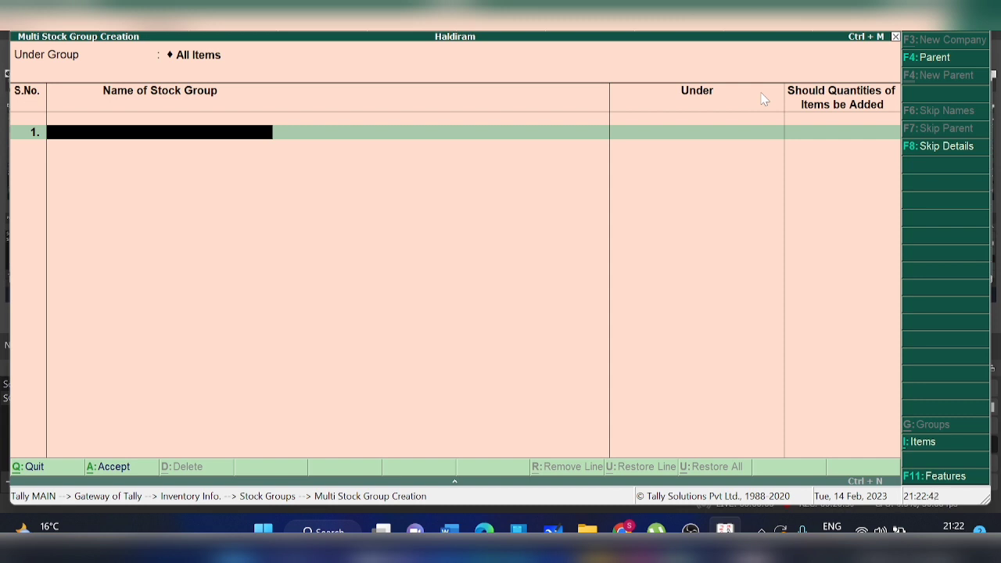
type("FURNITURE")
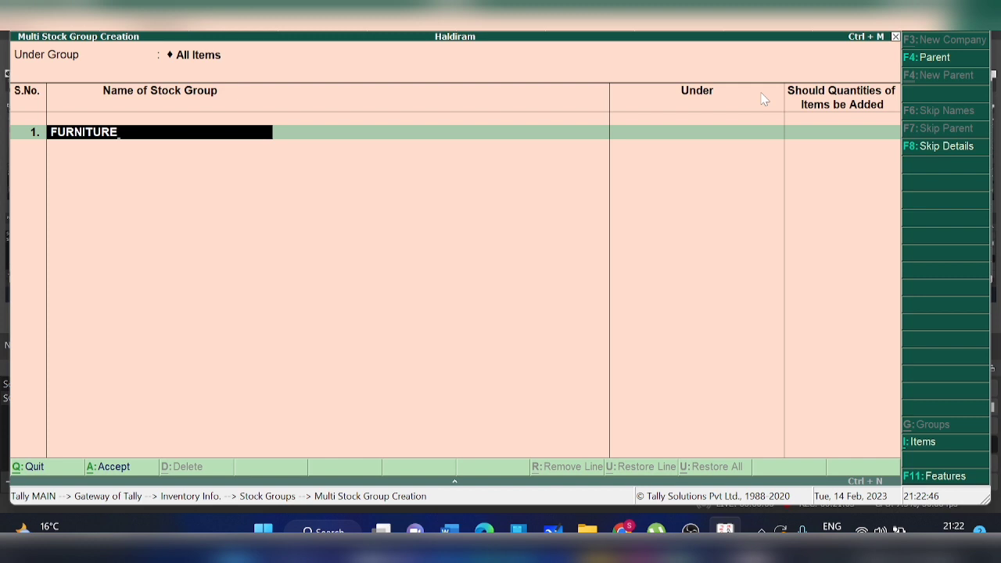
key("Return")
key("Return")
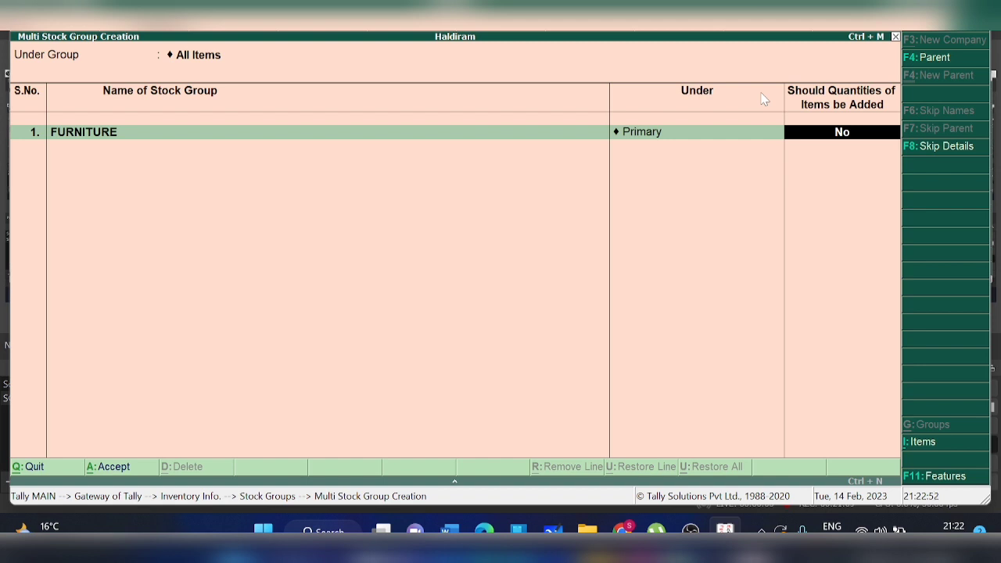
type("y")
key("Return")
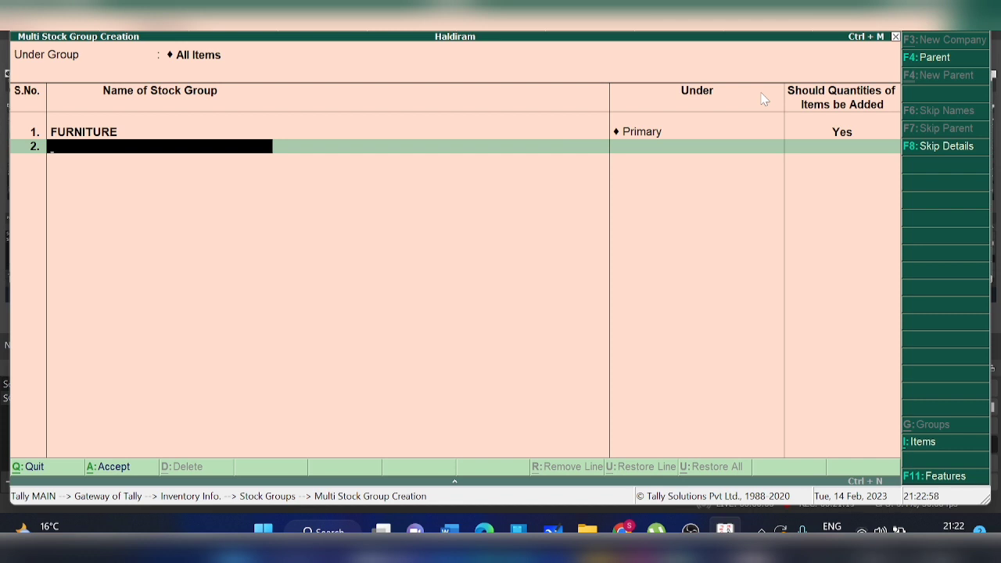
Step: Add stock group ELECTRONICS under Primary with quantities added, then save both groups
type("ELECTRONOCS")
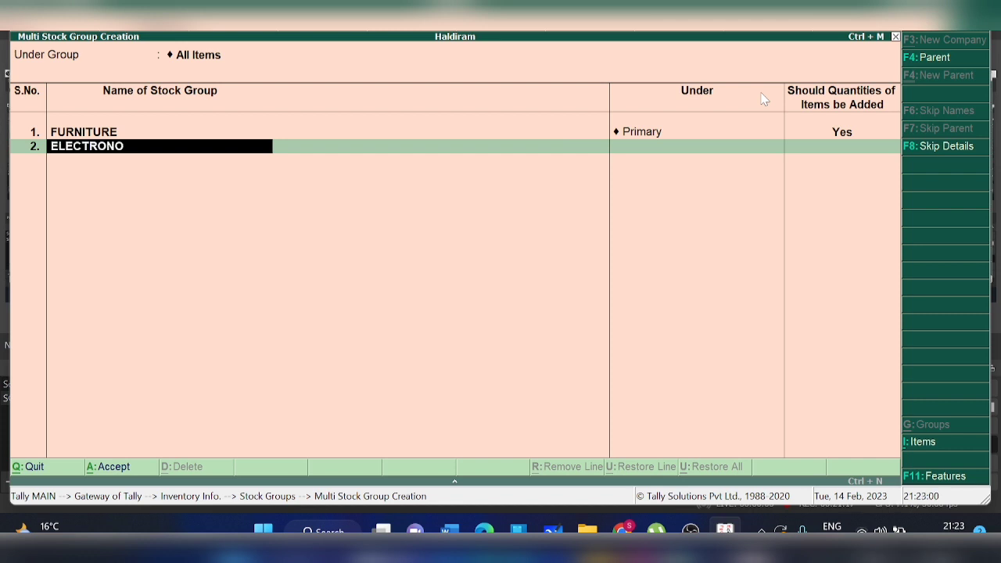
key("BackSpace")
key("BackSpace")
key("BackSpace")
type("ICS")
key("Return")
key("Return")
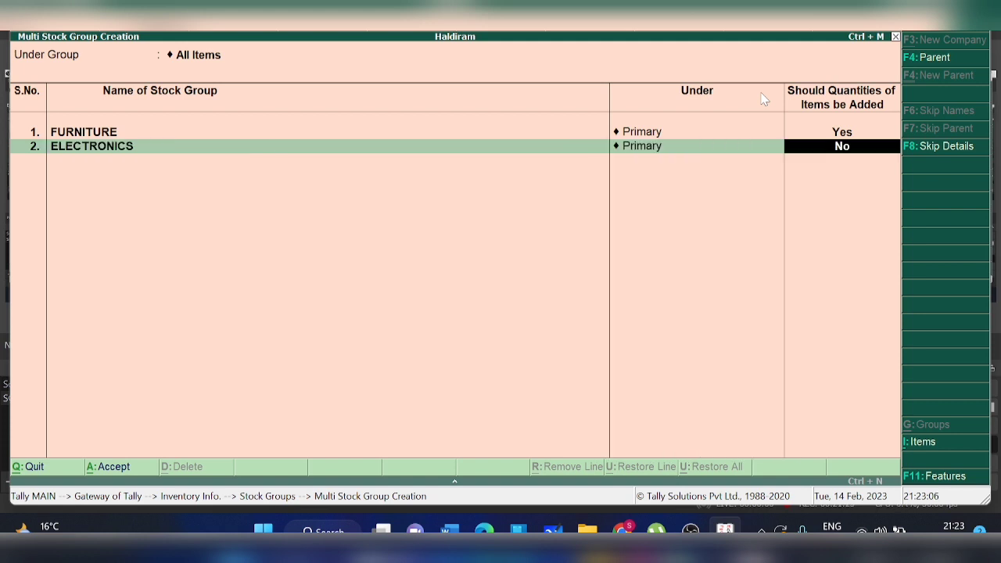
type("Y")
key("Return")
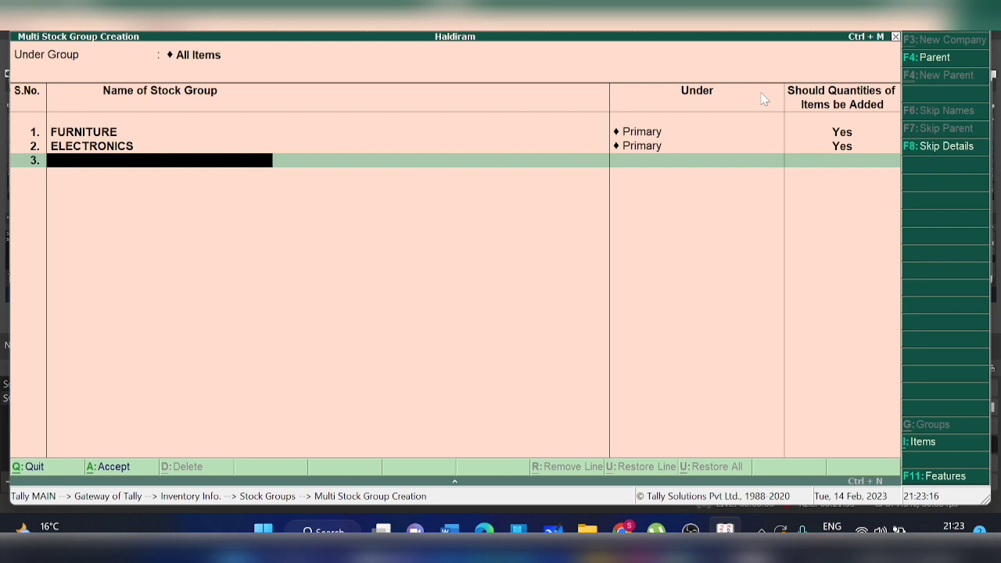
key("Return")
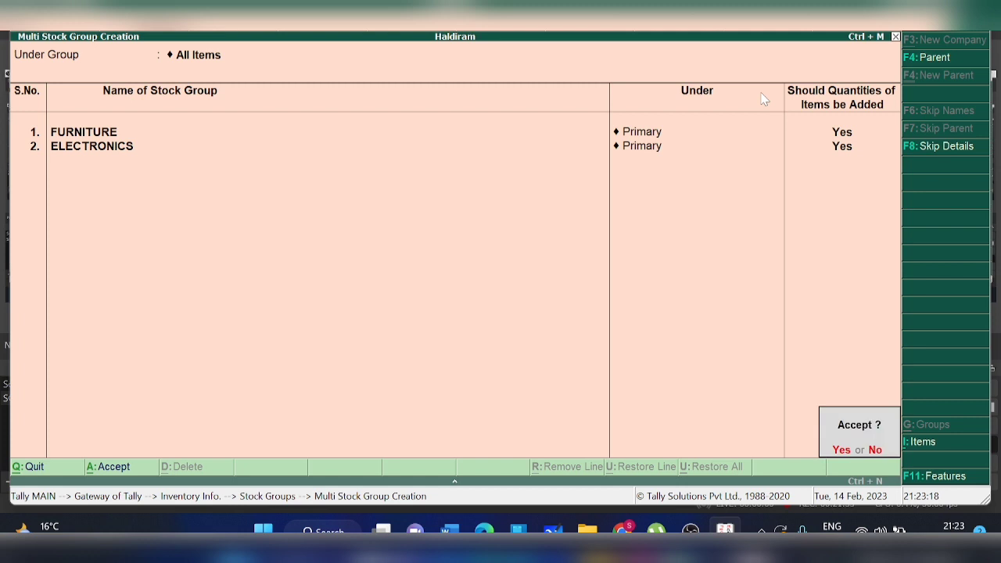
key("Return")
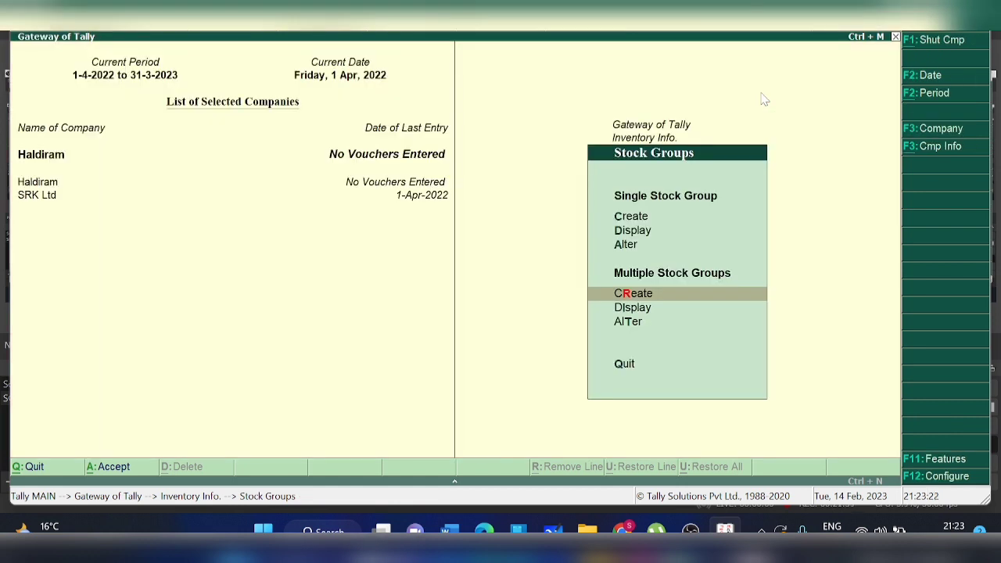
Step: Open Multi Stock Item Creation from the Stock Items options
key("Escape")
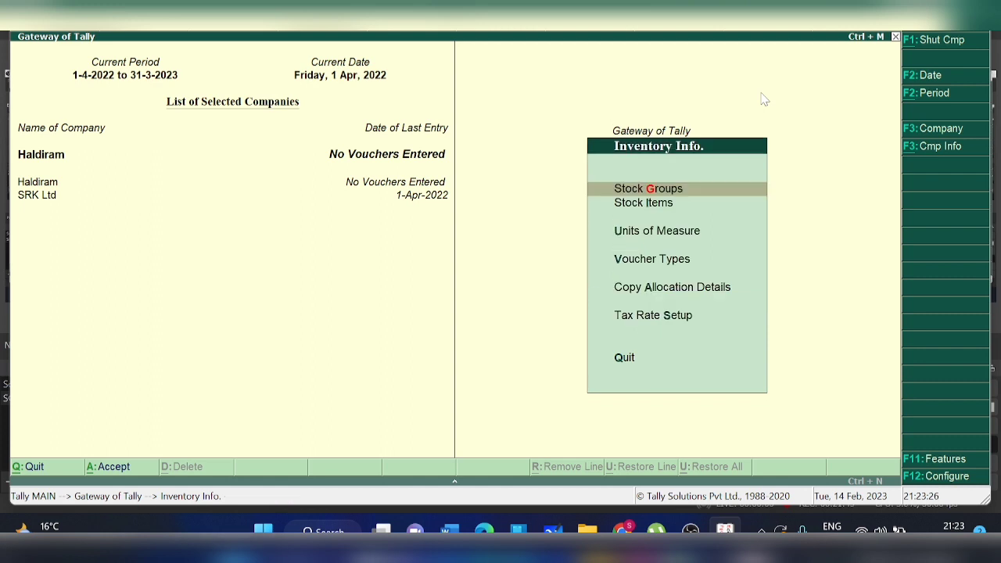
left_click(650, 204)
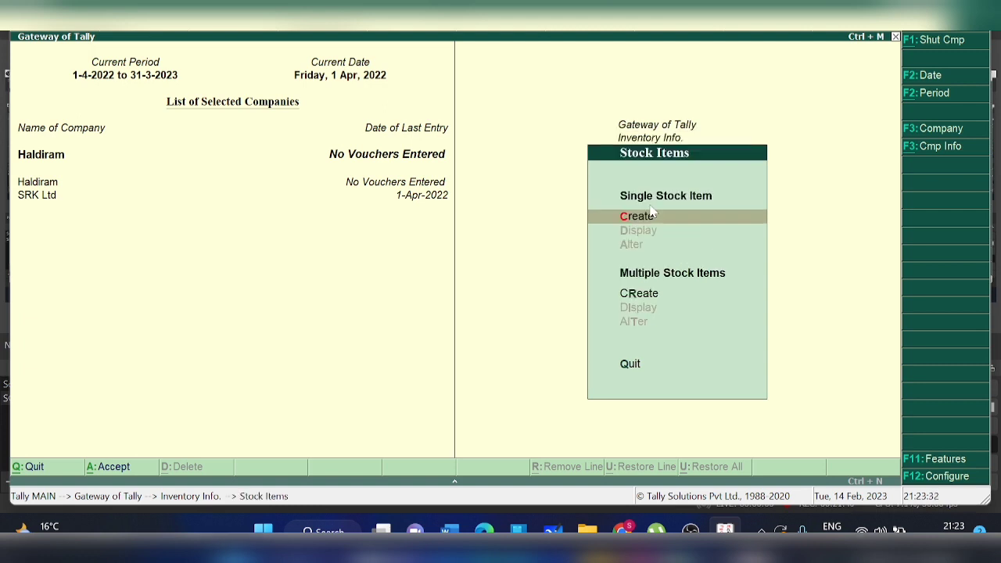
left_click(635, 297)
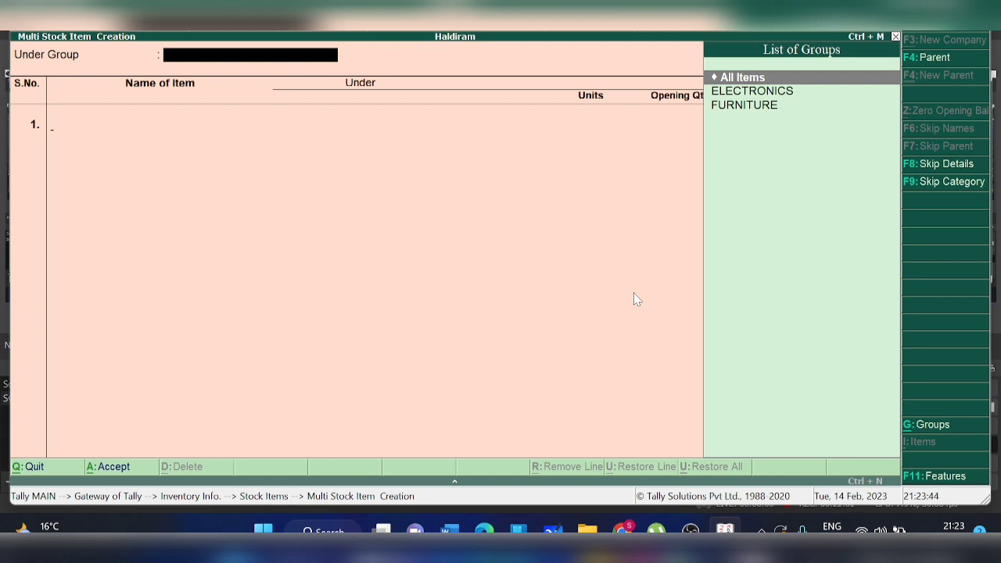
Step: Enter item BED under FURNITURE in nos, opening stock 15 at rate 2,500
key("Return")
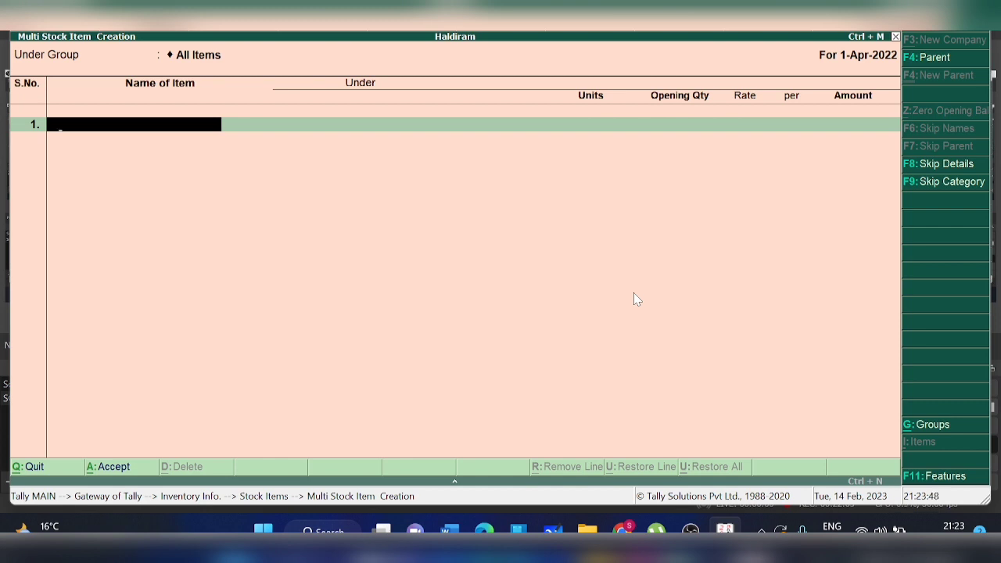
type("BED")
key("Return")
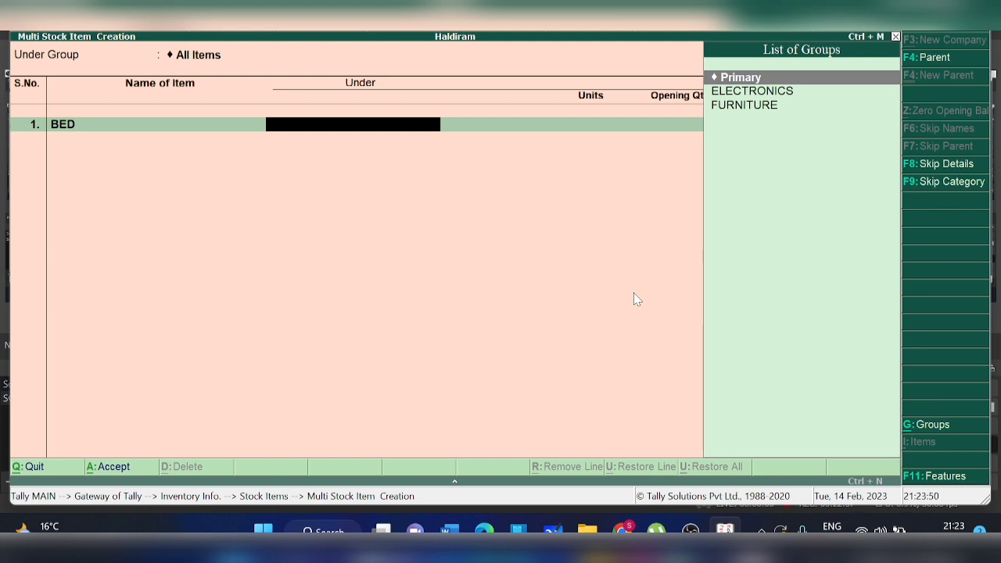
key("Down")
key("Down")
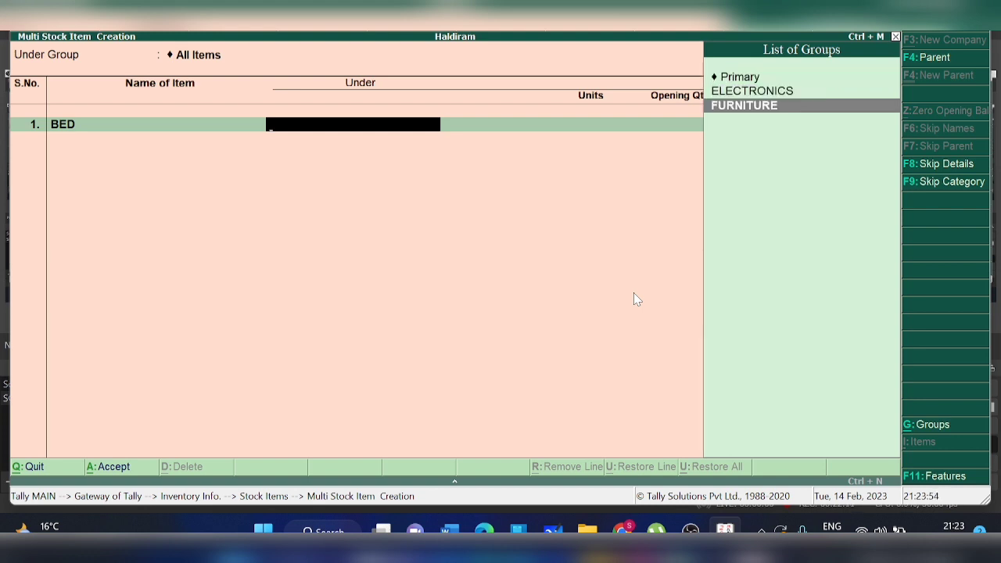
key("Return")
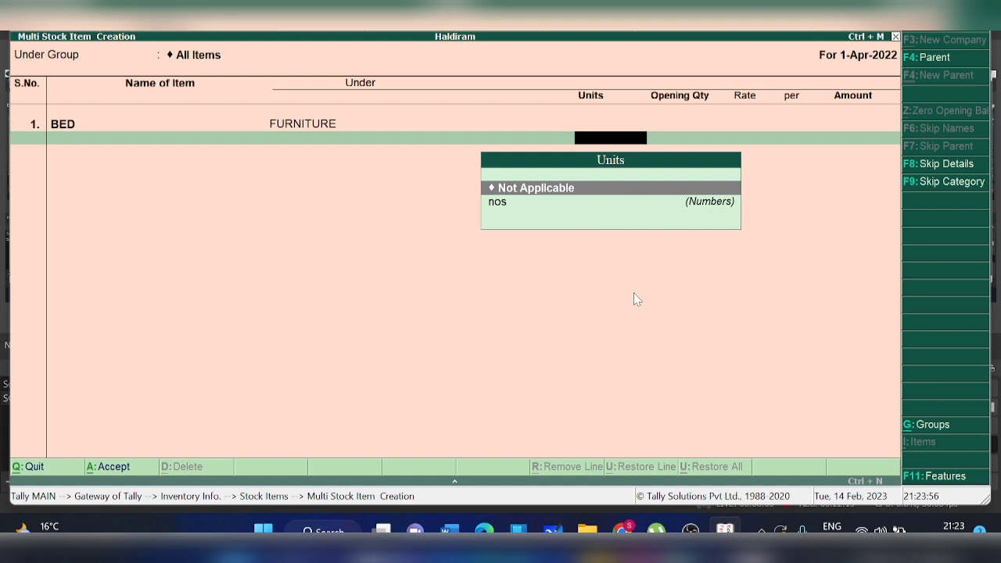
key("Down")
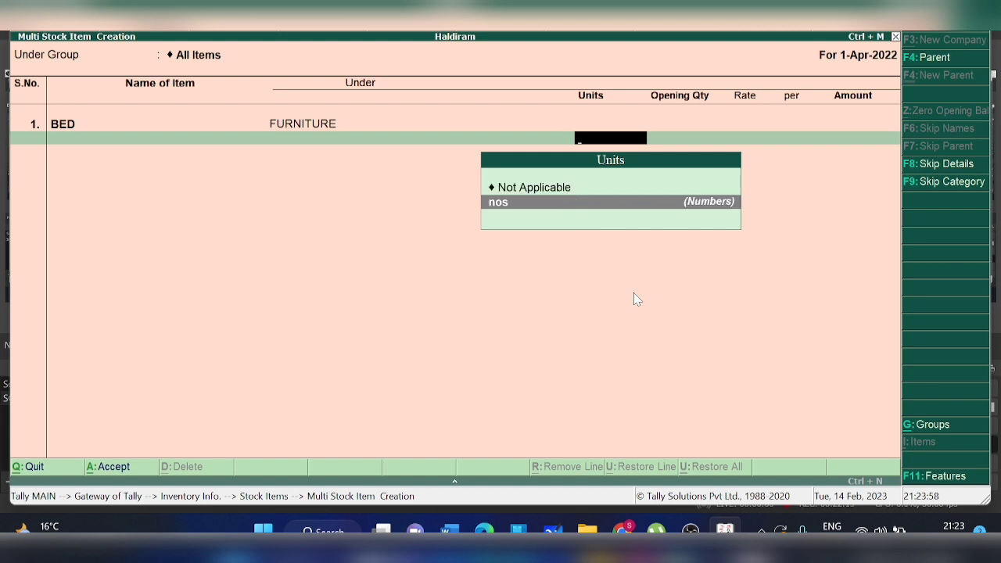
key("Return")
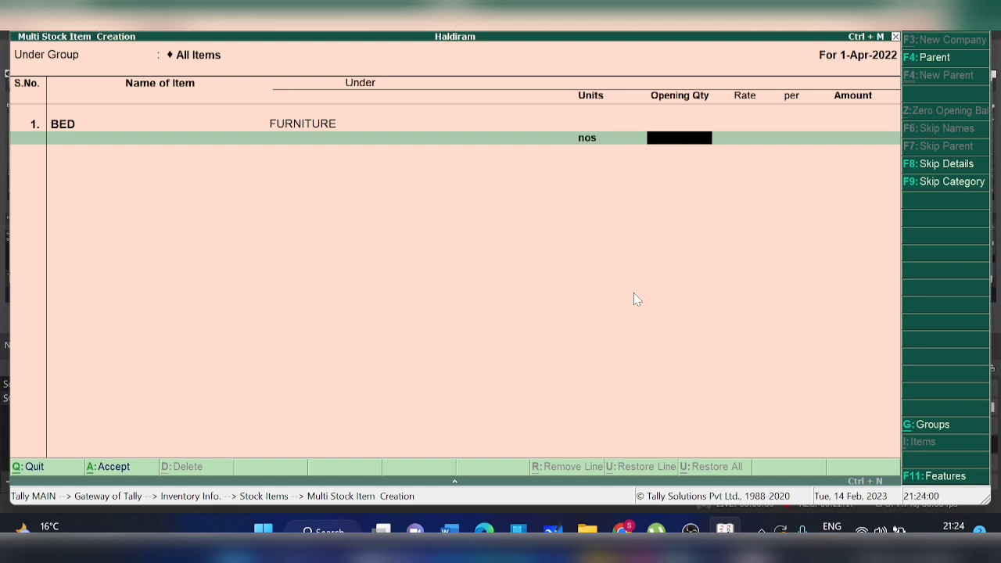
type("15")
key("Return")
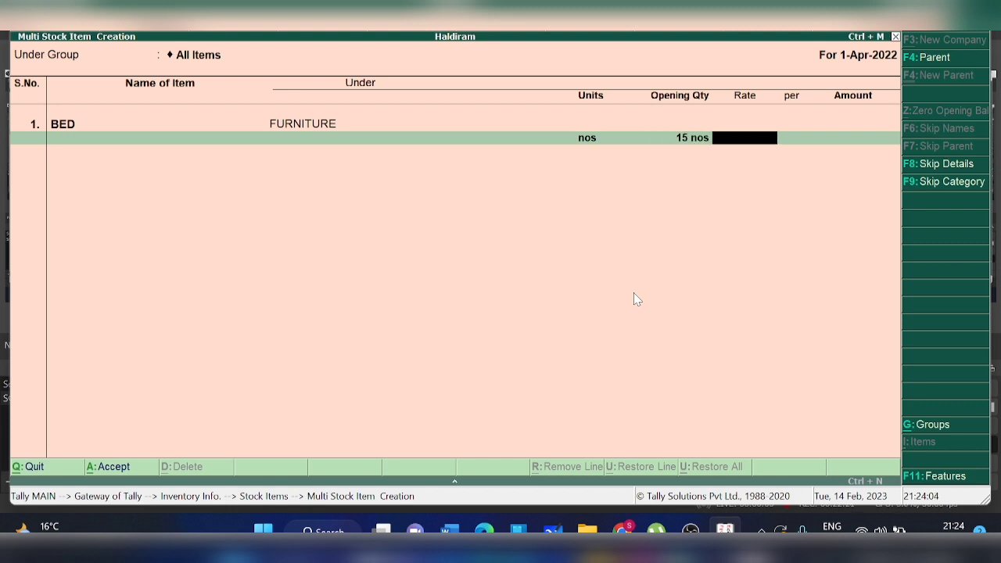
type("2")
key("alt+Tab")
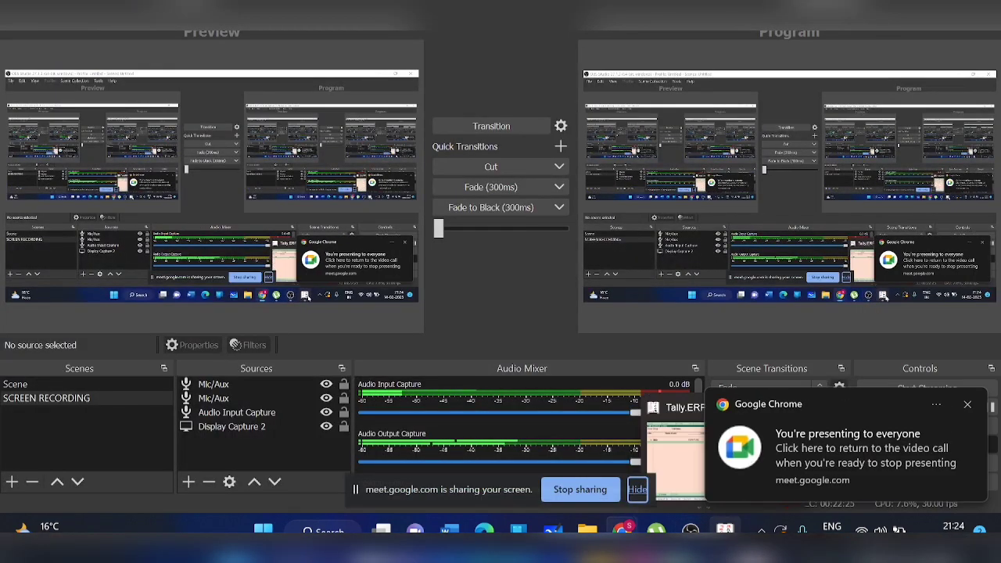
left_click(724, 530)
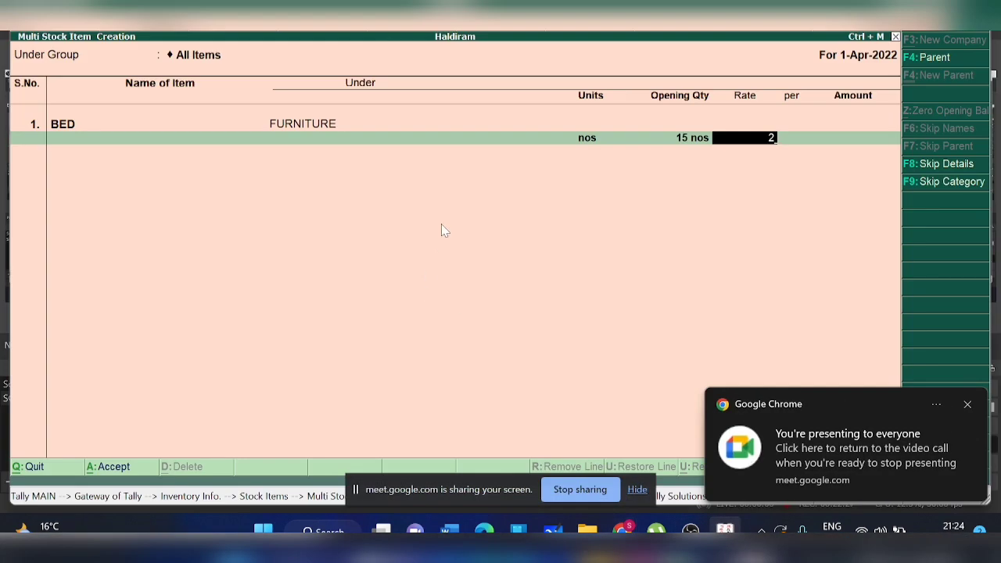
type("500")
key("Return")
key("Return")
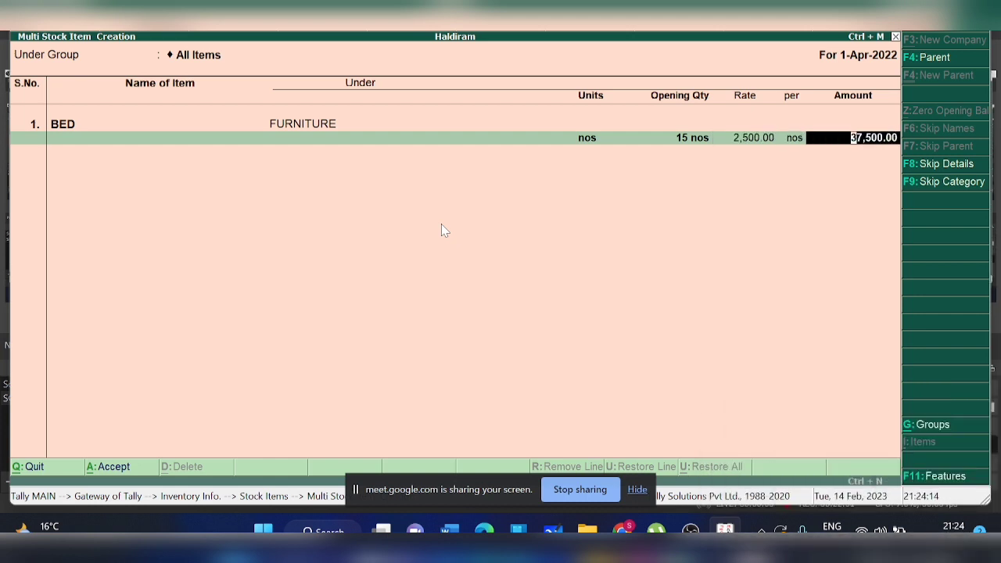
key("Return")
Step: Add item SOFA under FURNITURE in nos, opening stock 10 at rate 2,000
type("SOFA")
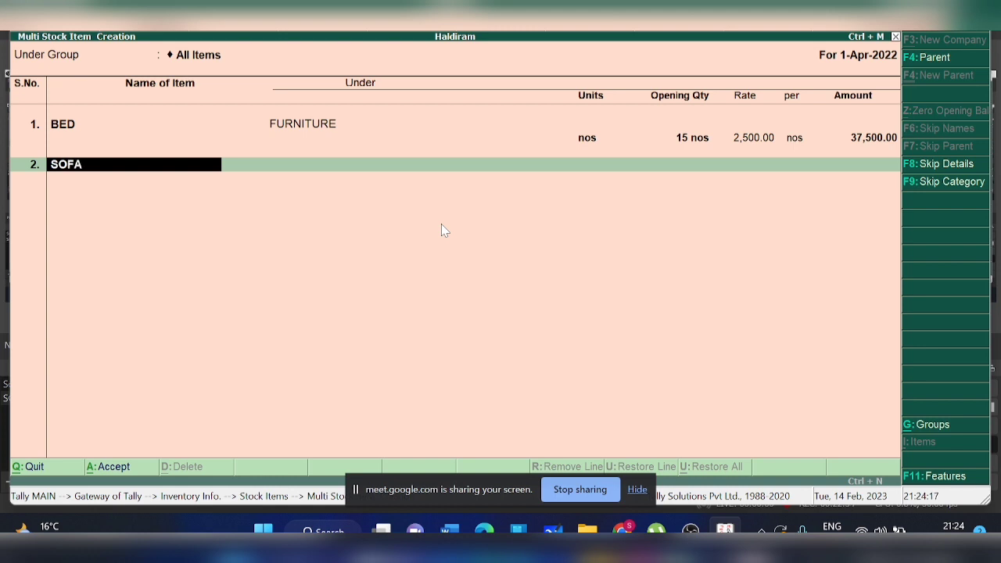
key("Return")
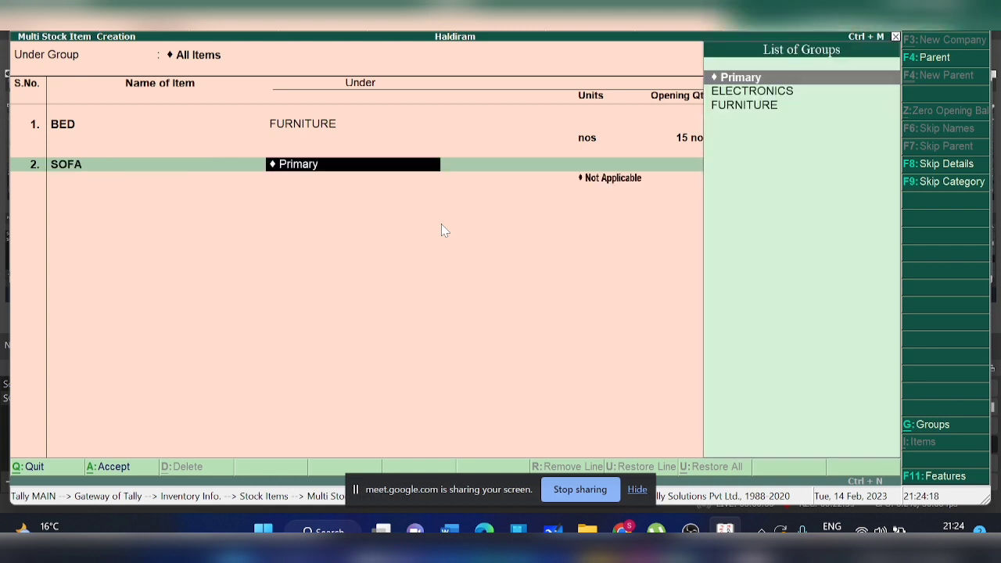
key("Down")
key("Down")
key("Return")
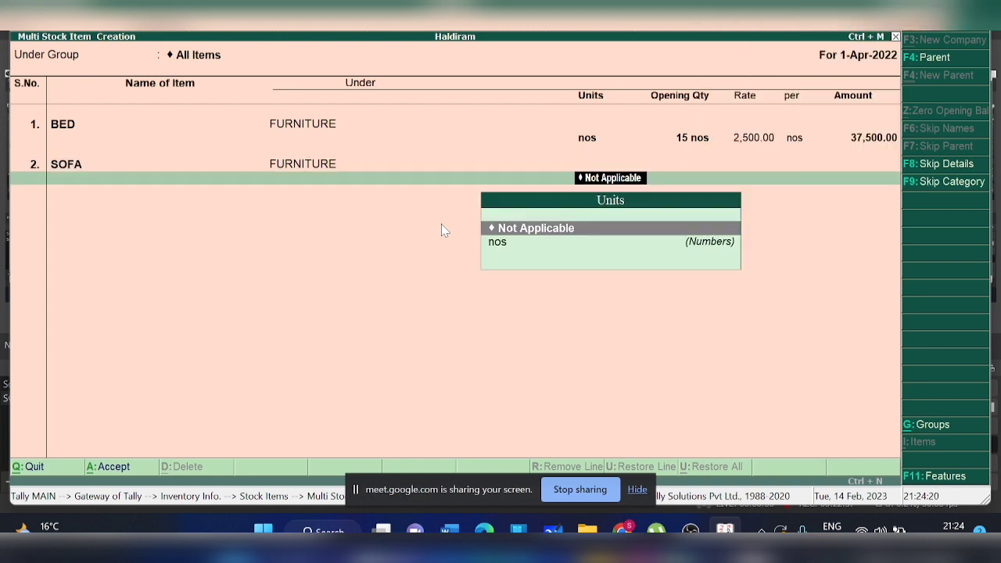
key("Down")
key("Return")
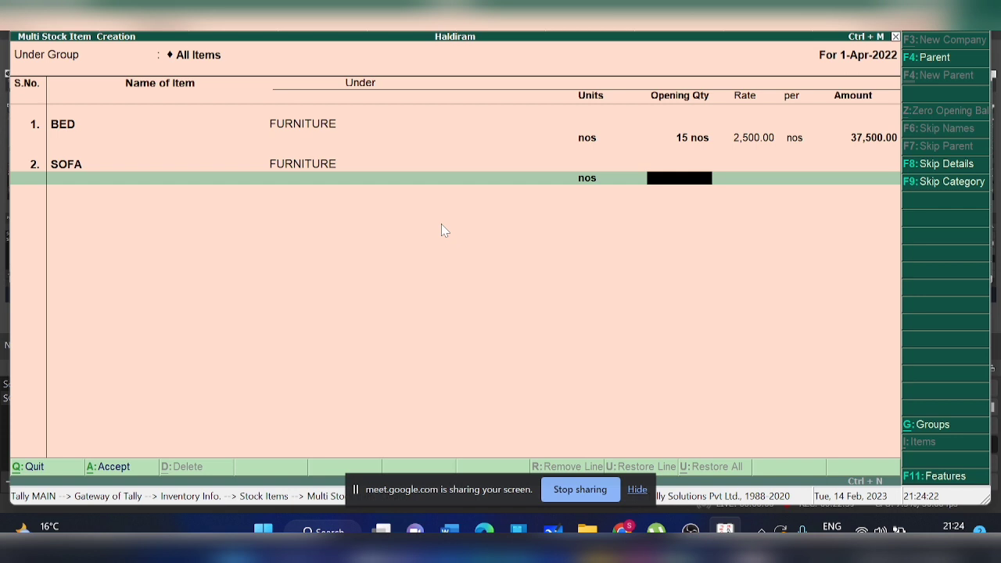
type("10")
key("Return")
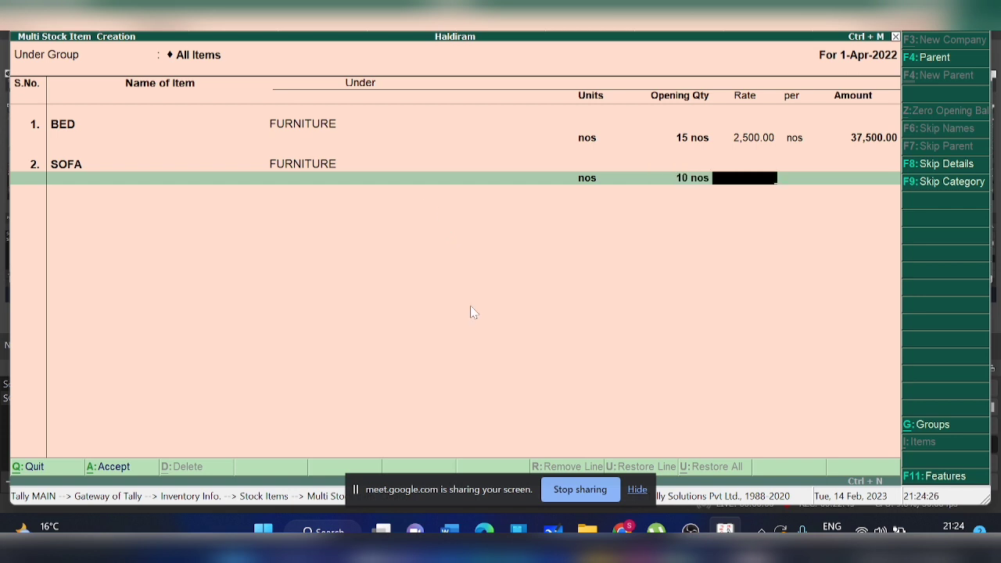
type("2000")
key("Return")
key("Return")
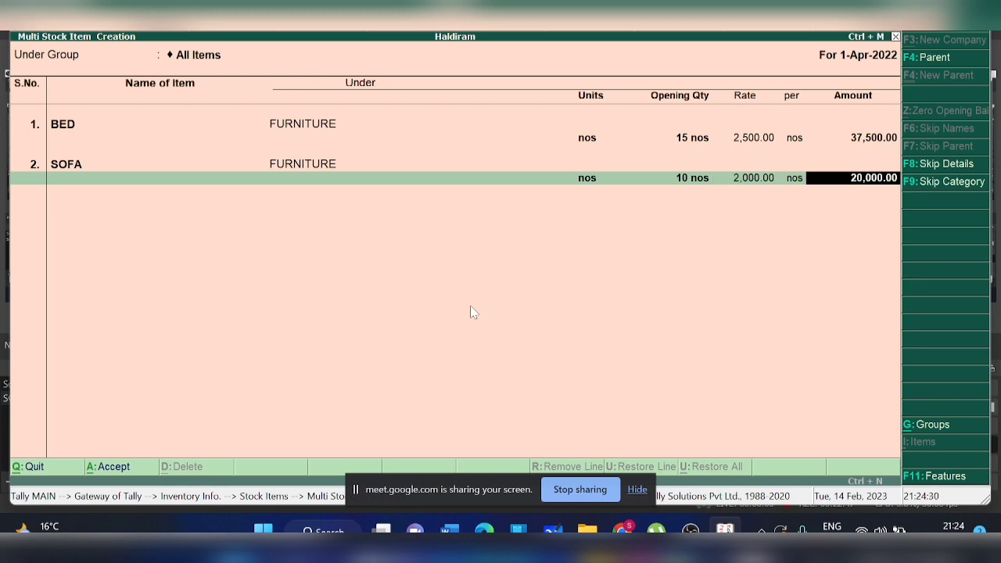
key("Return")
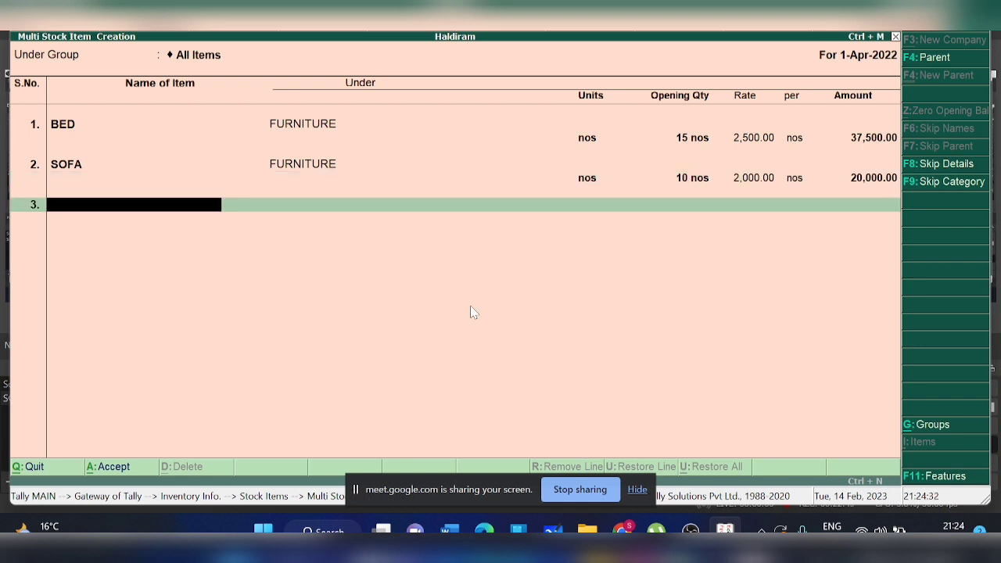
Step: Add item COOLER under ELECTRONICS in nos, opening stock 100 at rate 2,000
type("COOLER")
key("Return")
key("Down")
key("Return")
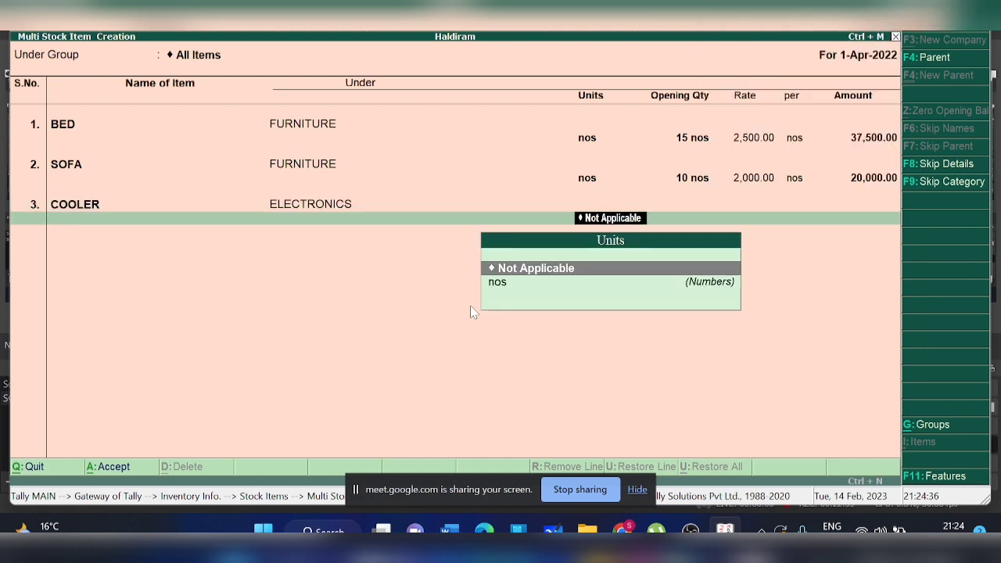
key("Down")
key("Return")
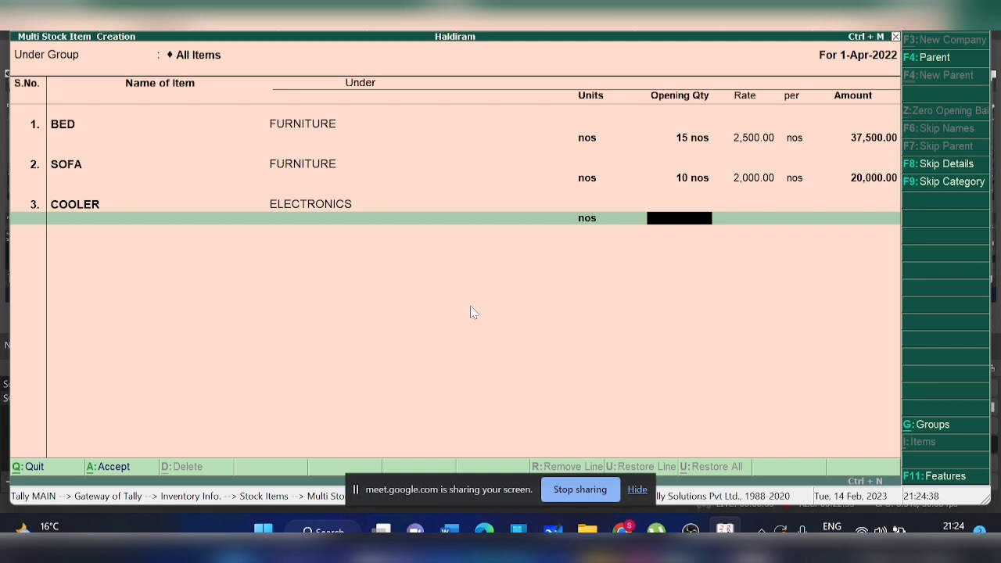
type("100")
key("Return")
type("2000")
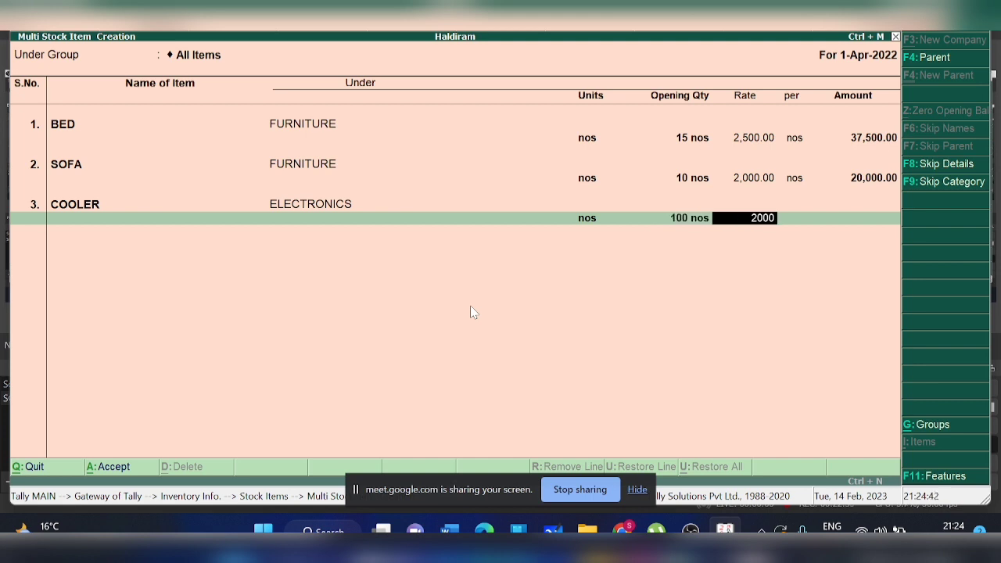
key("Return")
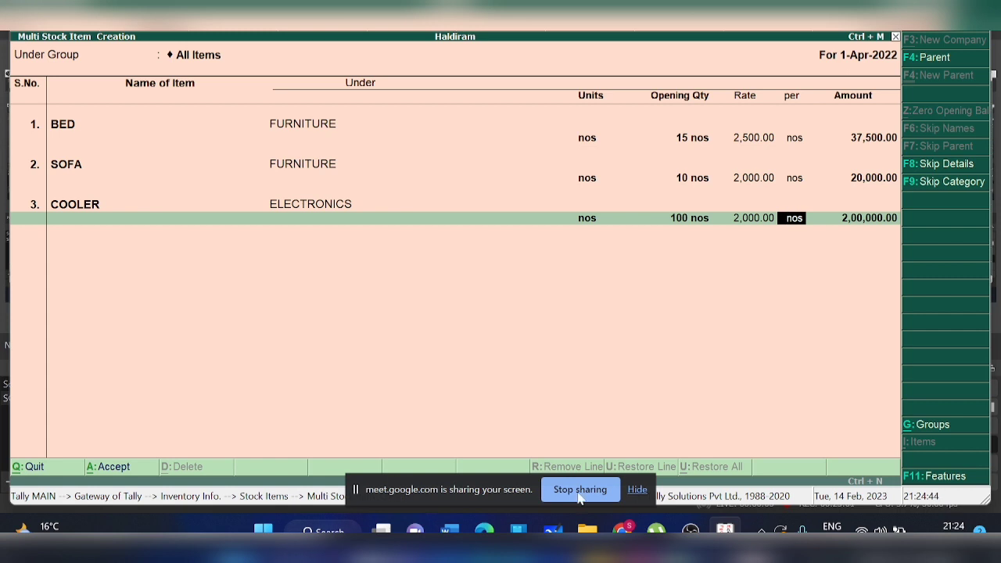
left_click(630, 491)
key("Return")
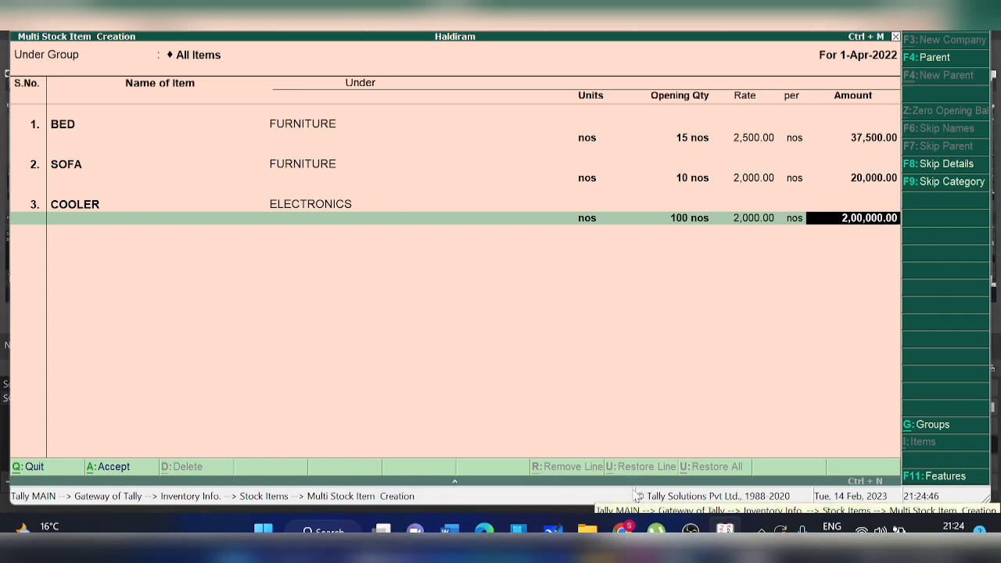
key("Return")
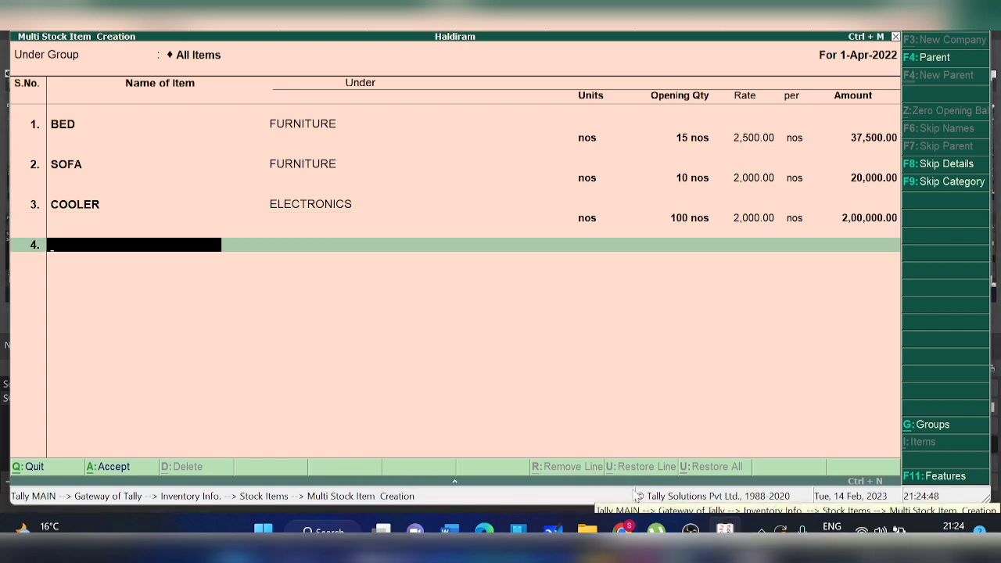
Step: Add item IRON under ELECTRONICS in nos, opening stock 50 at rate 1,550
type("IRON")
key("Return")
key("Down")
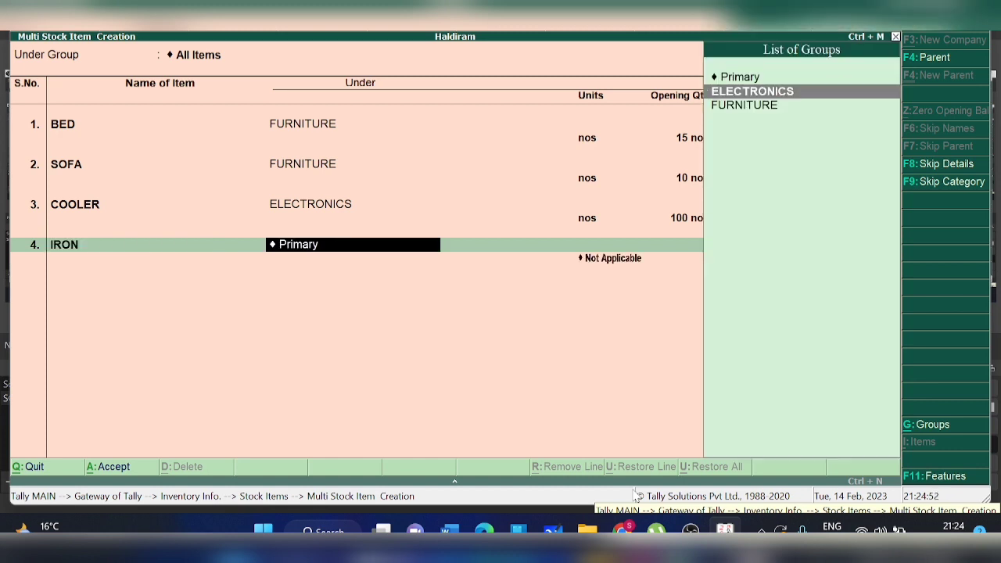
key("Return")
key("Down")
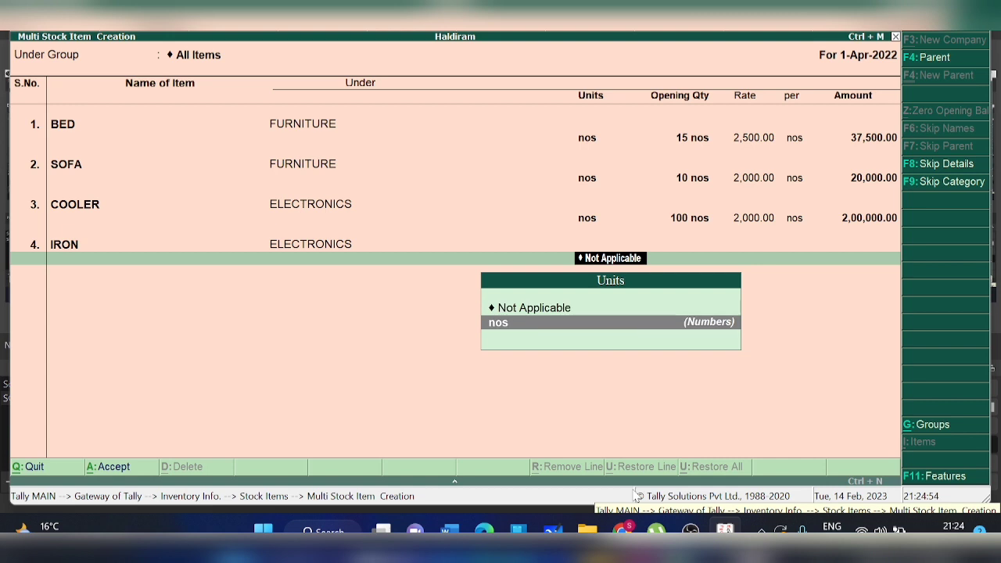
key("Return")
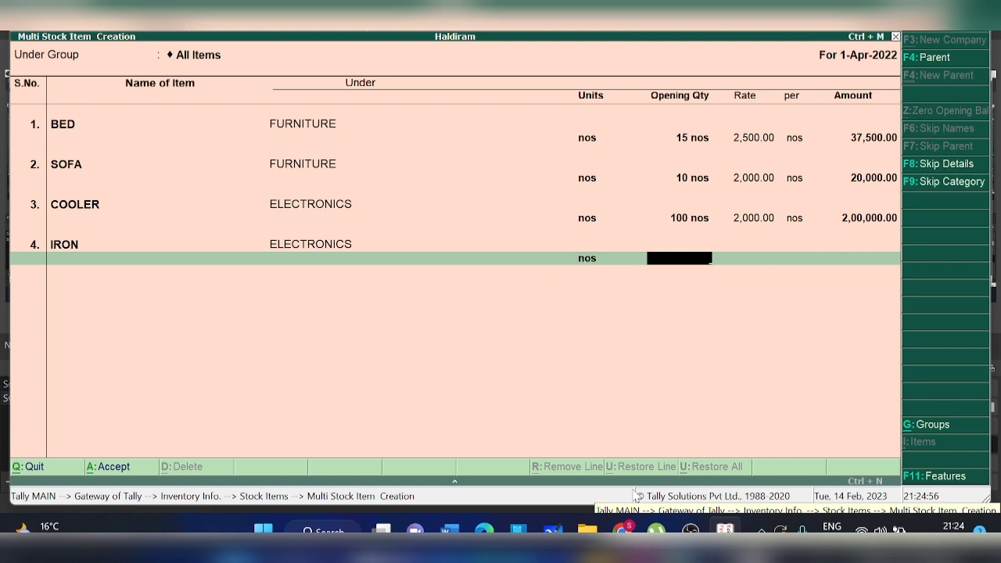
type("50")
key("Return")
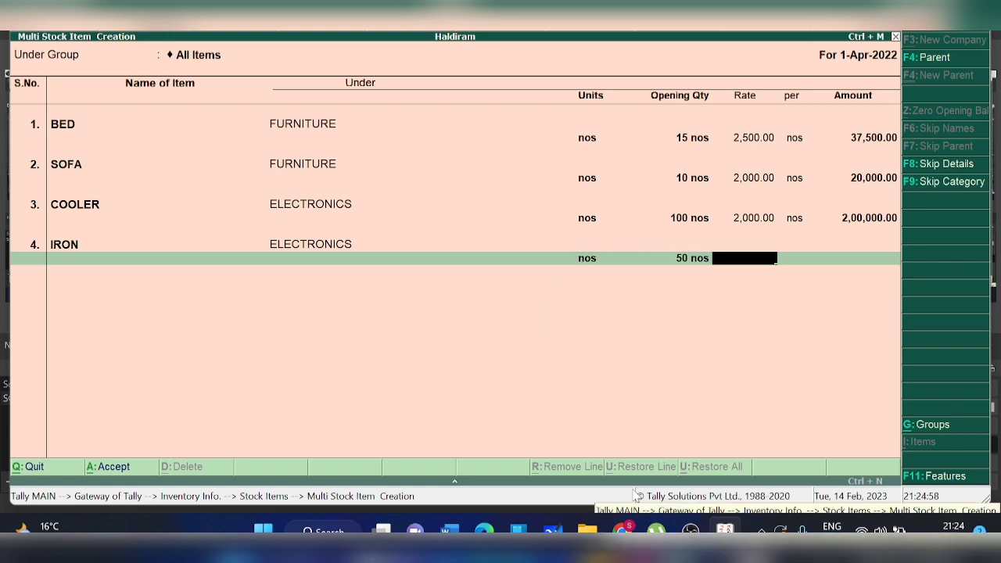
type("1550")
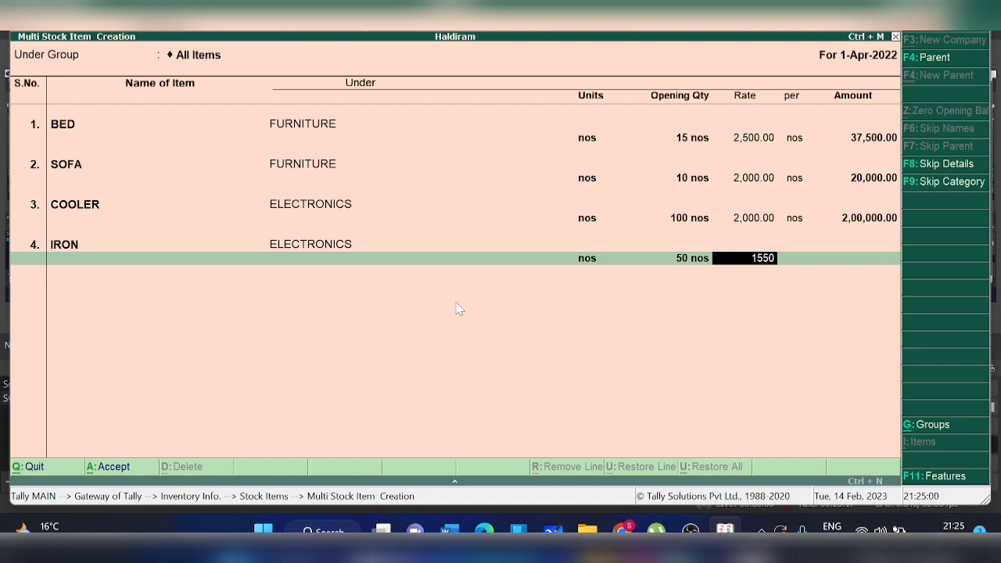
key("Return")
key("Return")
key("Return")
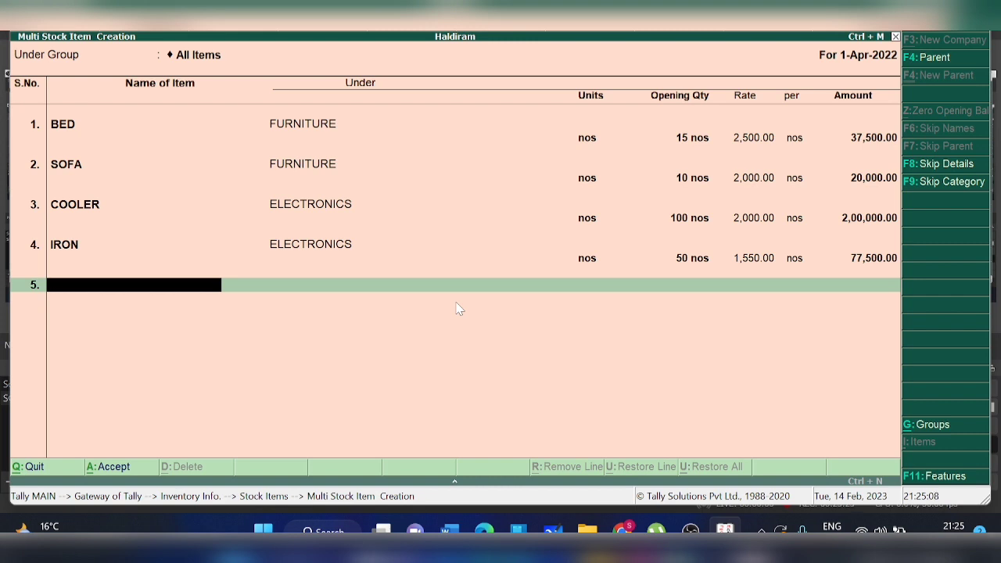
Step: Accept the four stock items BED, SOFA, COOLER and IRON, and leave Multi Stock Item Creation
key("Return")
key("Return")
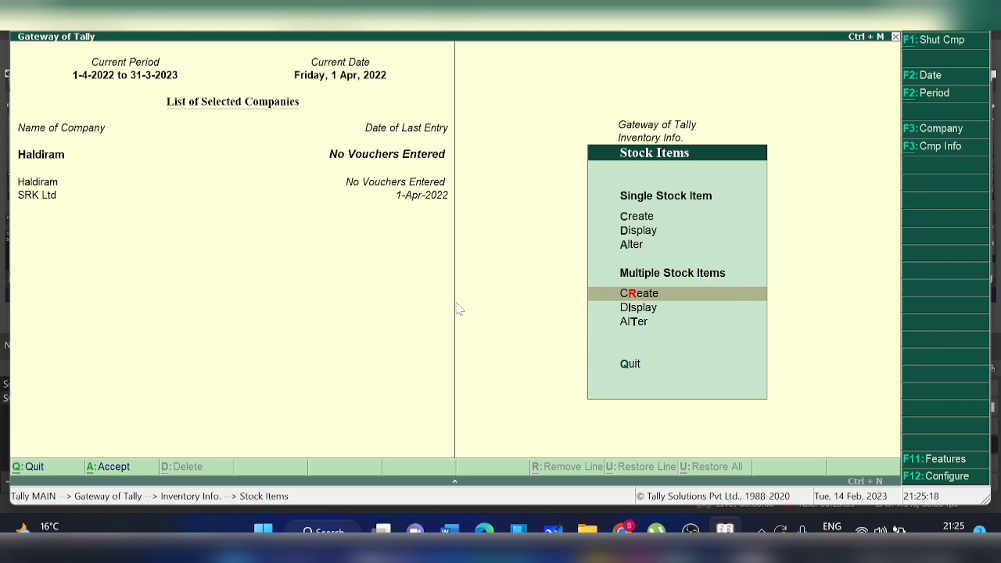
key("Escape")
key("Escape")
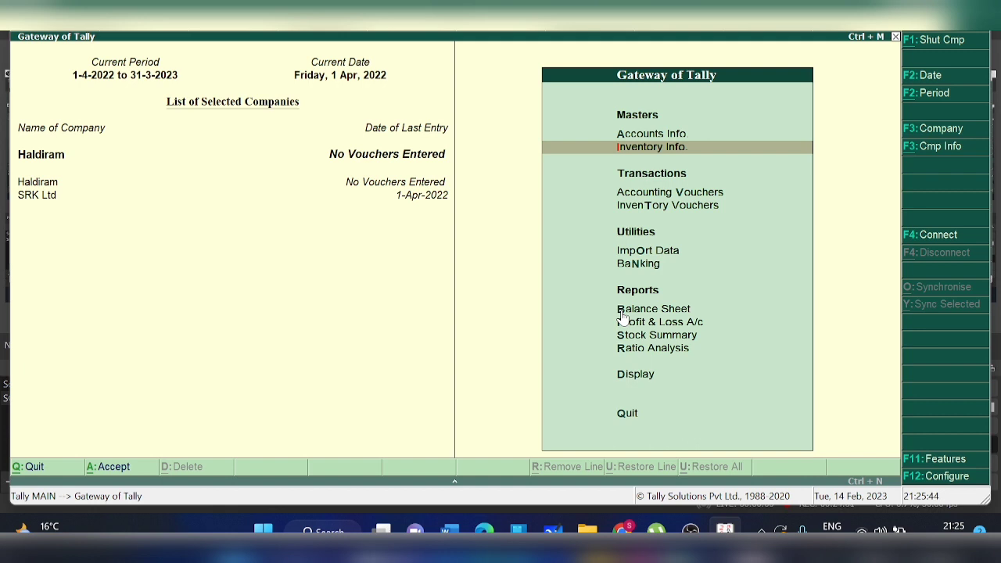
Step: Show Haldiram's Balance Sheet as at 1-Apr-2022 in detailed view, with both sides totalling 23,40,000
left_click(621, 314)
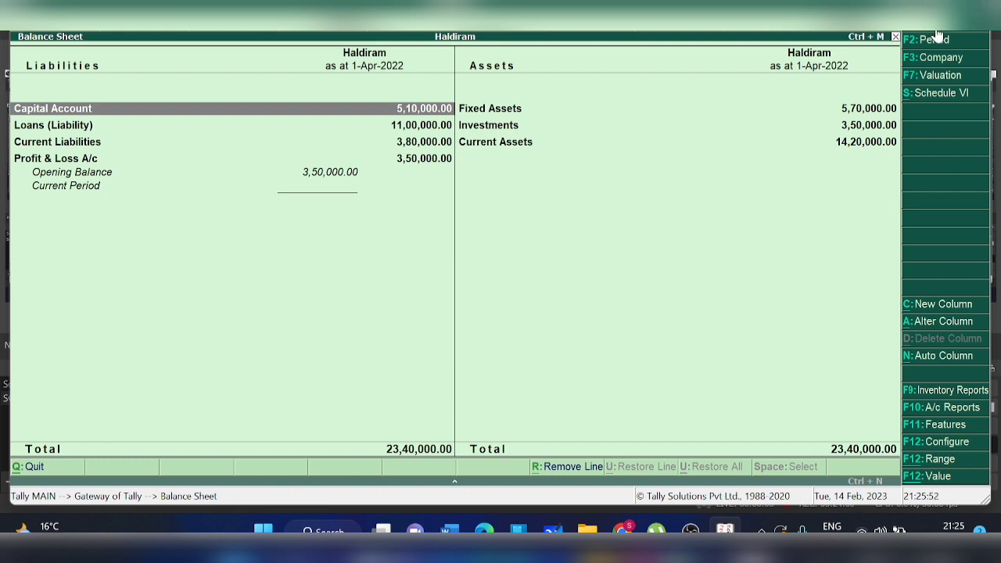
key("alt+F1")
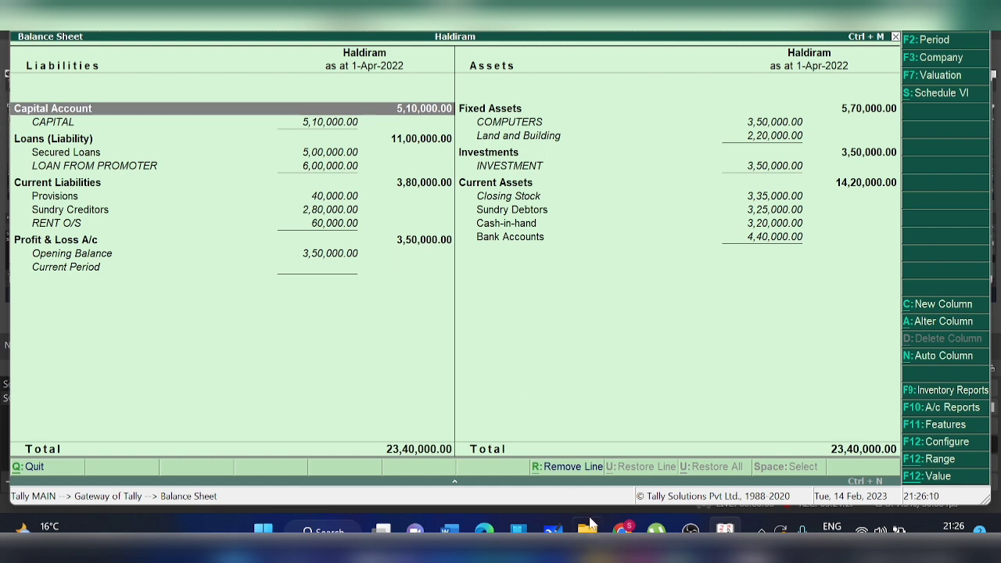
Step: Quit the Balance Sheet report back to the Gateway of Tally main menu
mouse_move(622, 531)
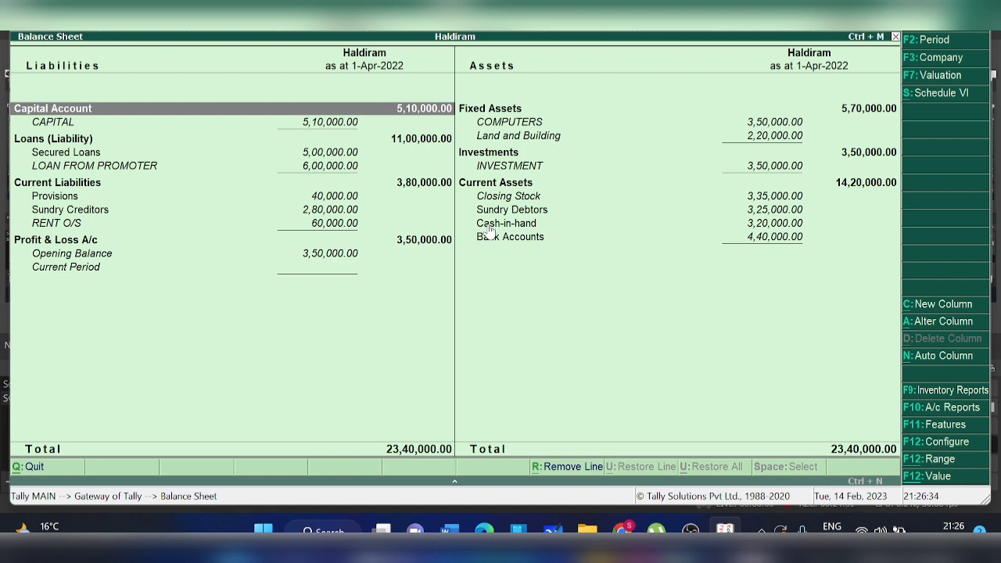
key("Escape")
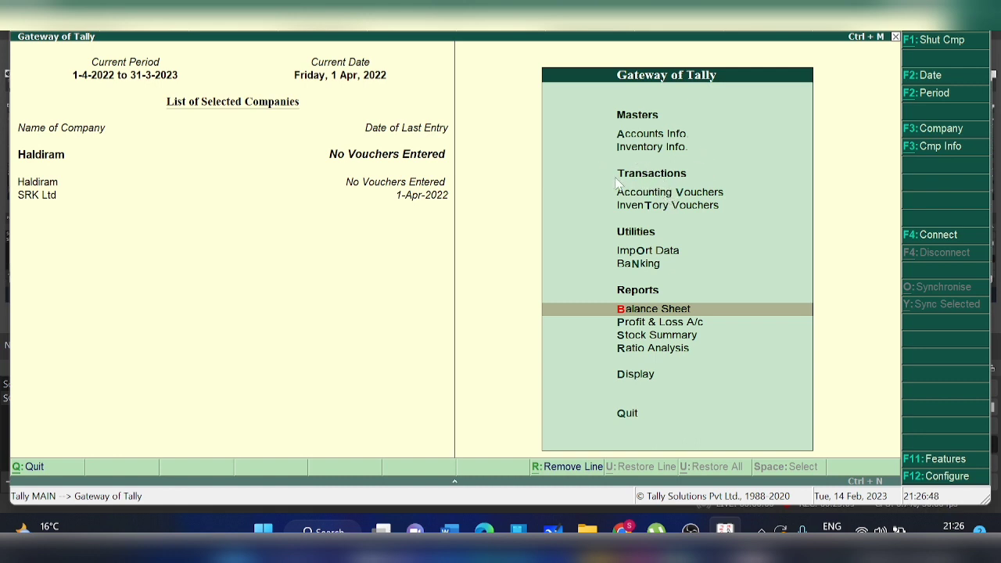
Step: Begin Payment voucher No. 1 and bring up the F11 Accounting Features settings
left_click(683, 193)
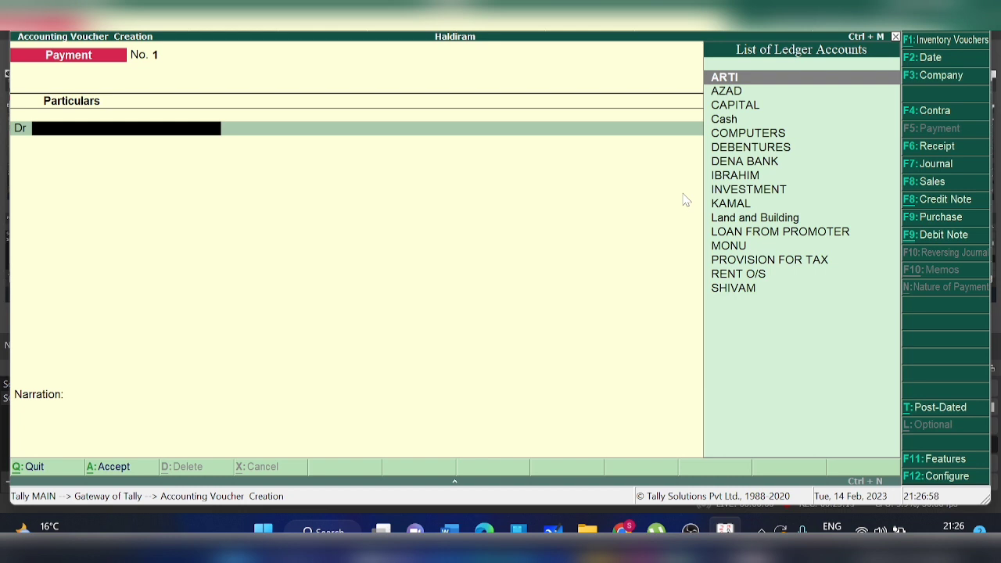
left_click(937, 459)
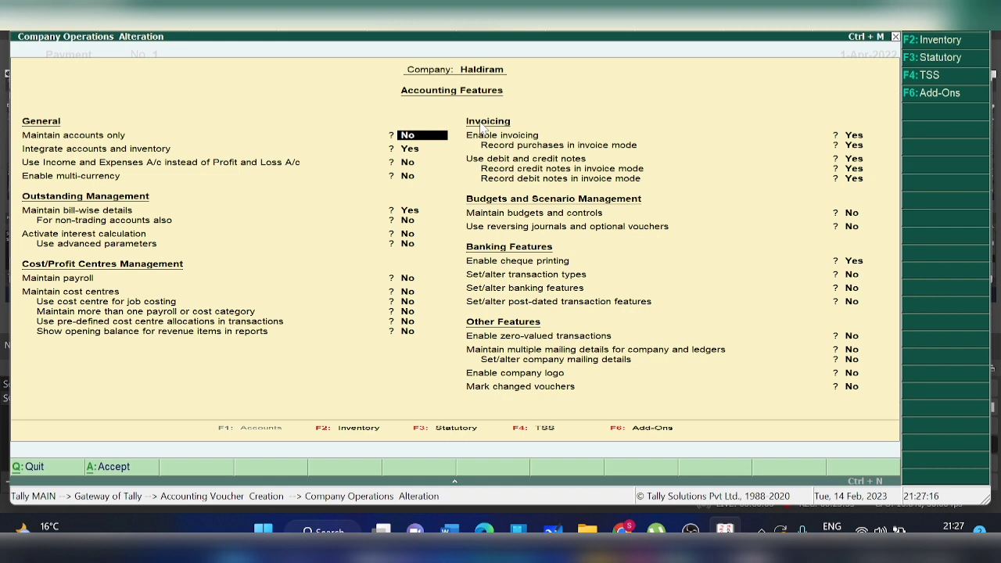
Step: Pass through every Accounting Features field without changes and accept them, returning to blank Payment voucher No. 1
key("Return")
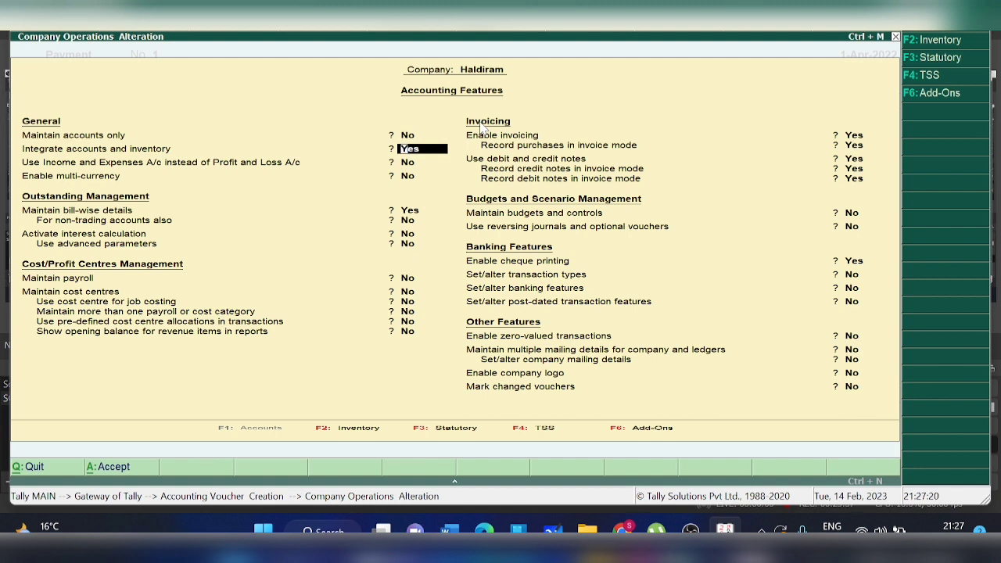
key("Return")
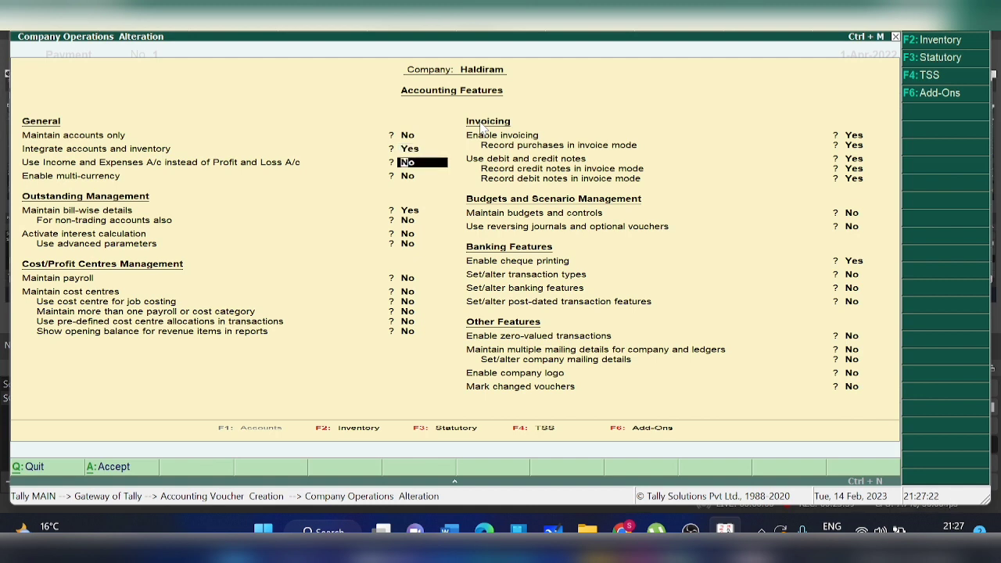
key("Return")
key("Return")
key("Return")
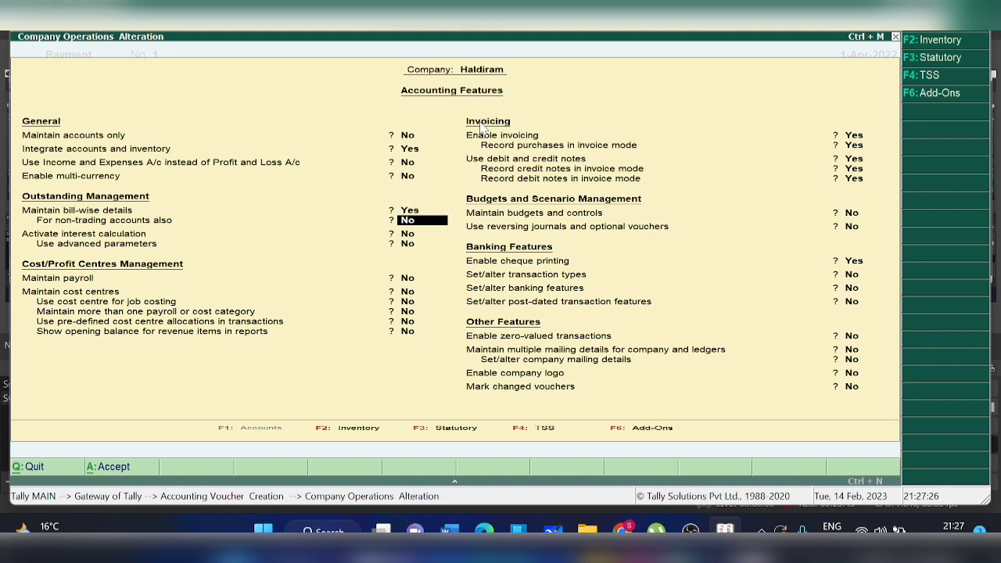
key("Return")
key("Return")
key("Return")
key("Return")
key("Return")
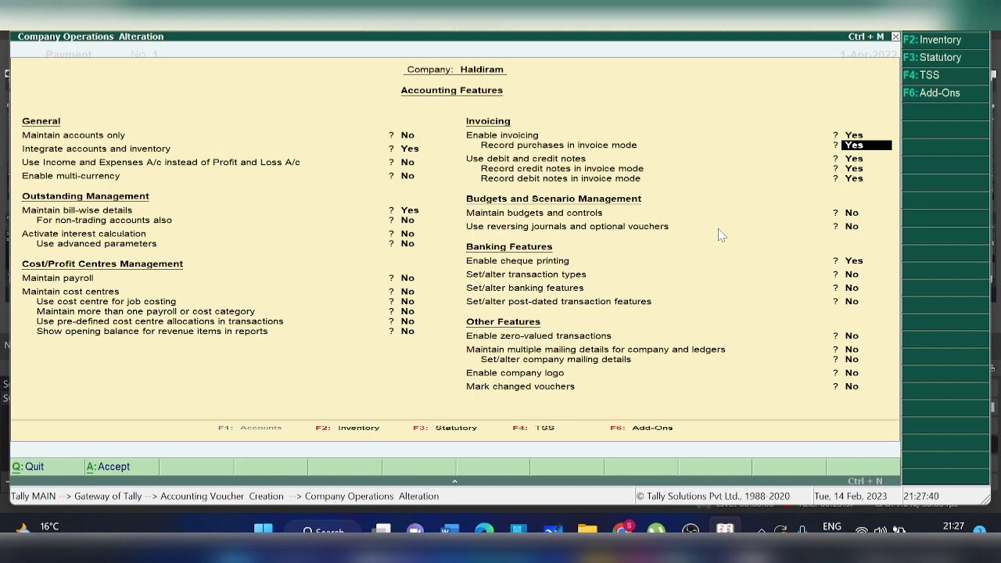
key("Return")
key("Return")
key("Return")
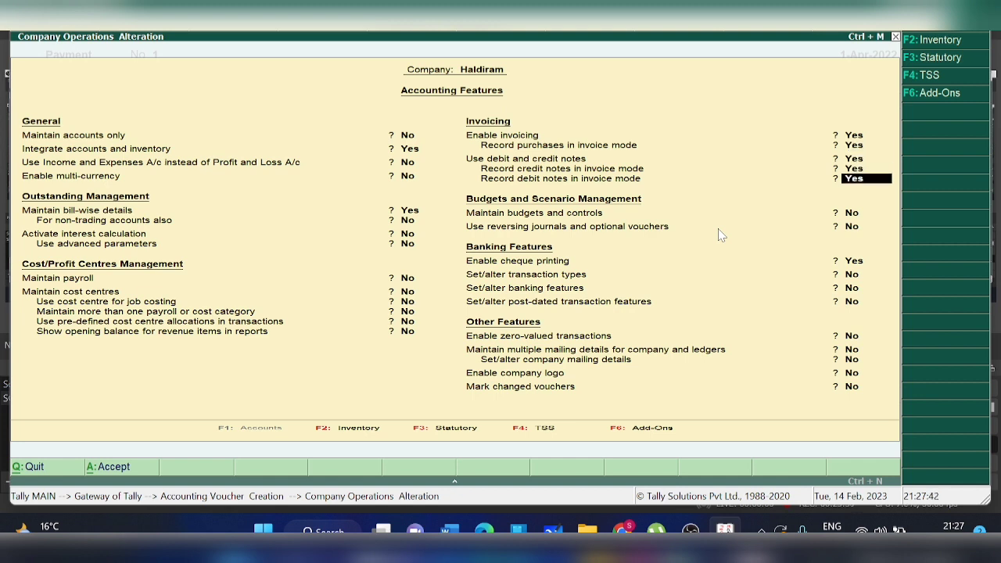
key("Return")
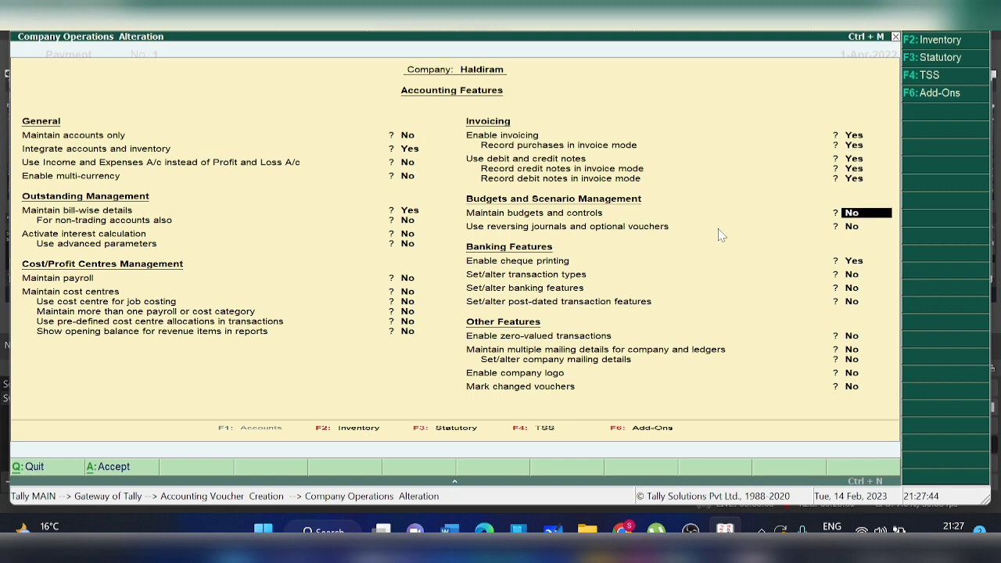
key("Return")
key("Return")
key("Return")
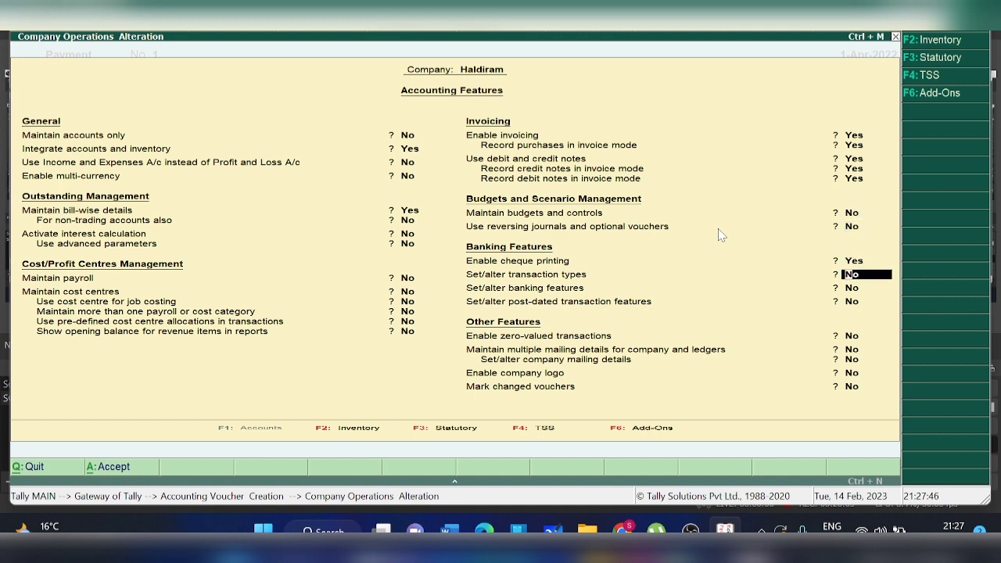
key("Return")
key("Return")
key("Return")
key("Return")
key("Return")
key("Return")
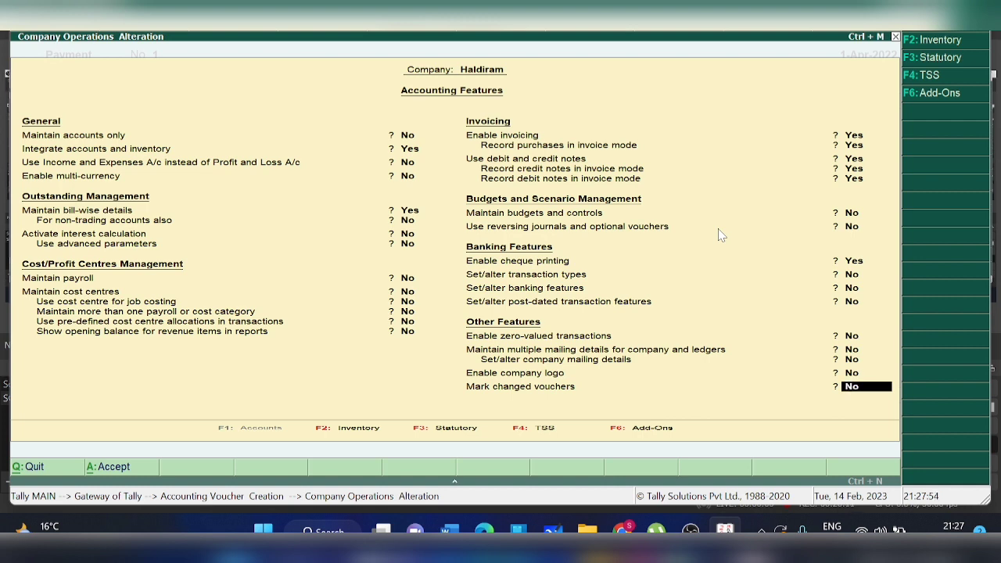
key("Return")
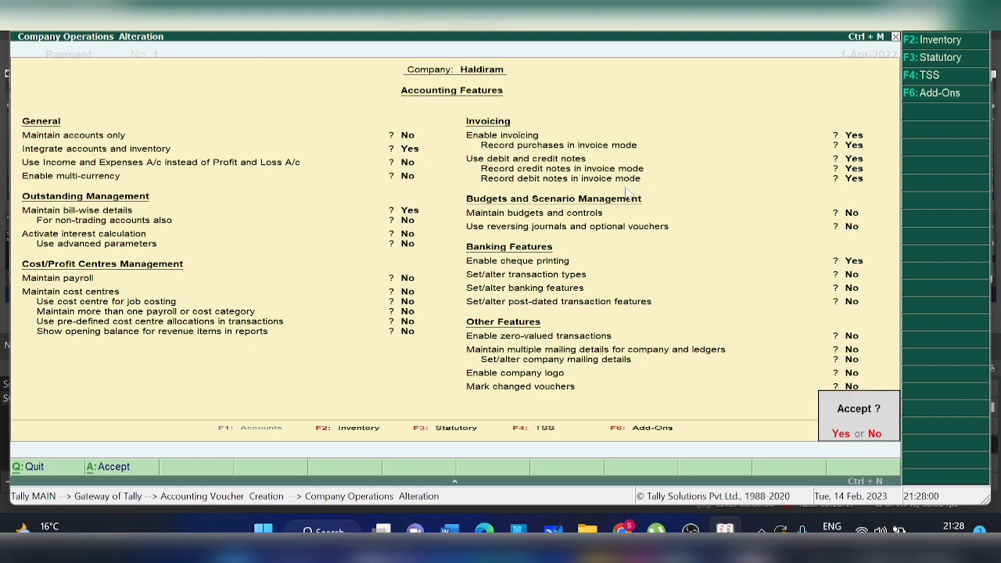
key("y")
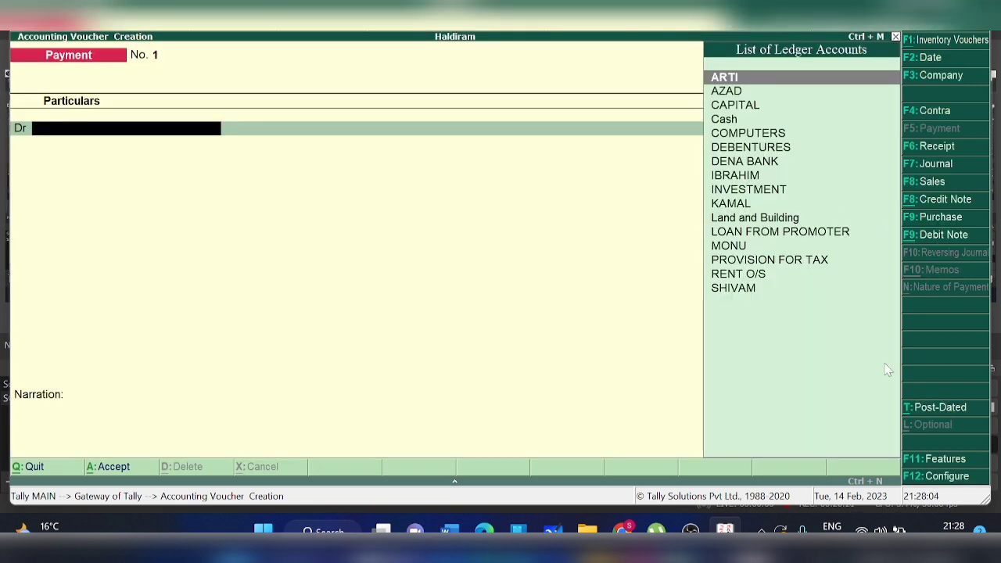
Step: From Payment voucher No. 1, reach the F2 Inventory Features settings via F11
left_click(942, 459)
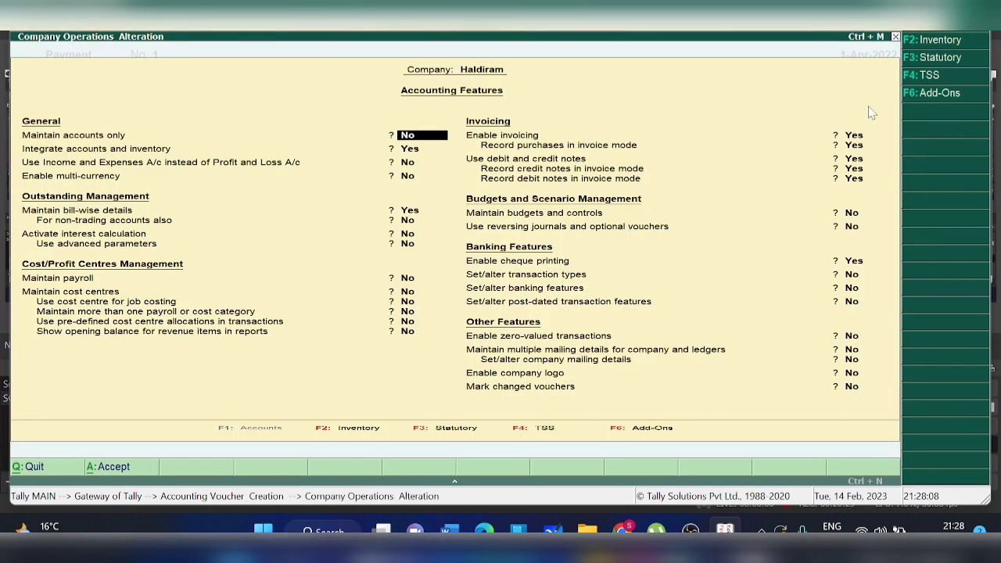
left_click(936, 47)
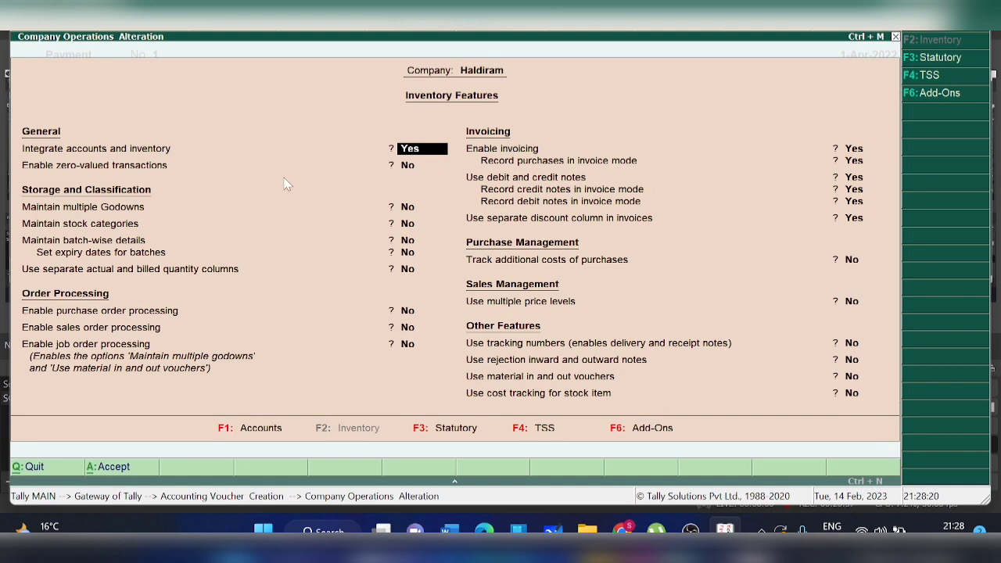
Step: Step through all Inventory Features fields without changes and save them, back to the Payment voucher
key("Down")
key("Down")
key("Down")
key("Down")
key("Down")
key("Down")
key("Down")
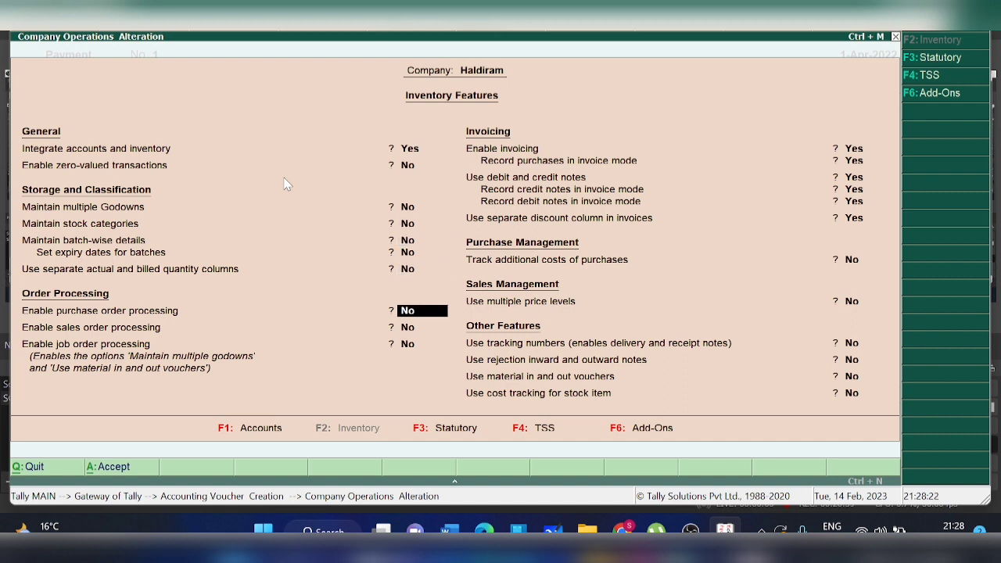
key("Down")
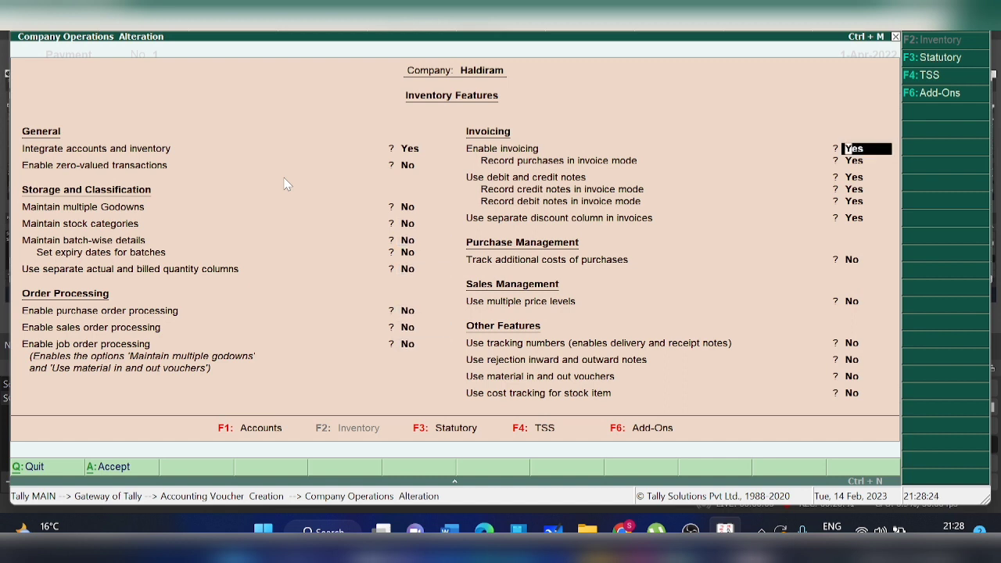
key("Down")
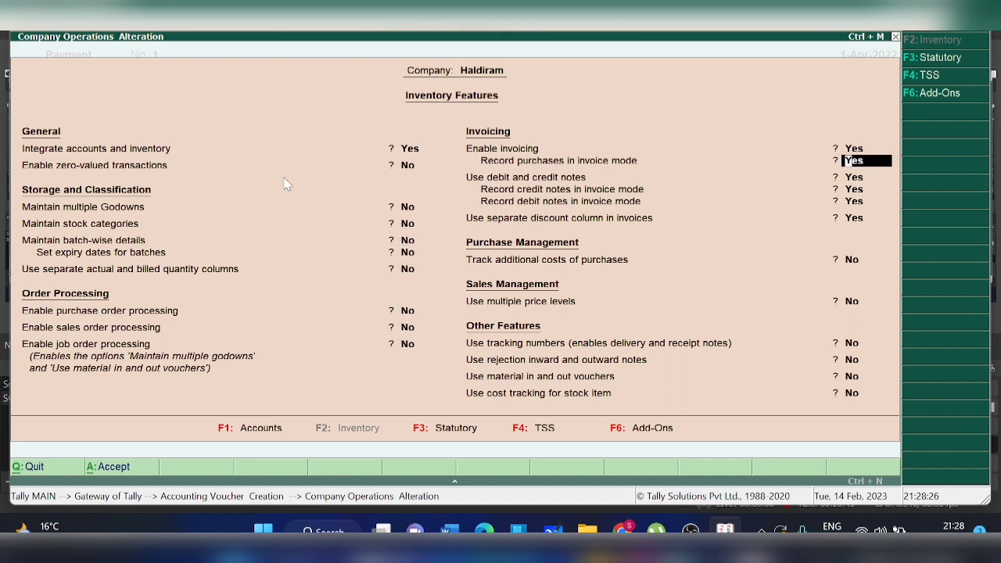
key("Down")
key("Down")
key("Down")
key("Down")
key("Down")
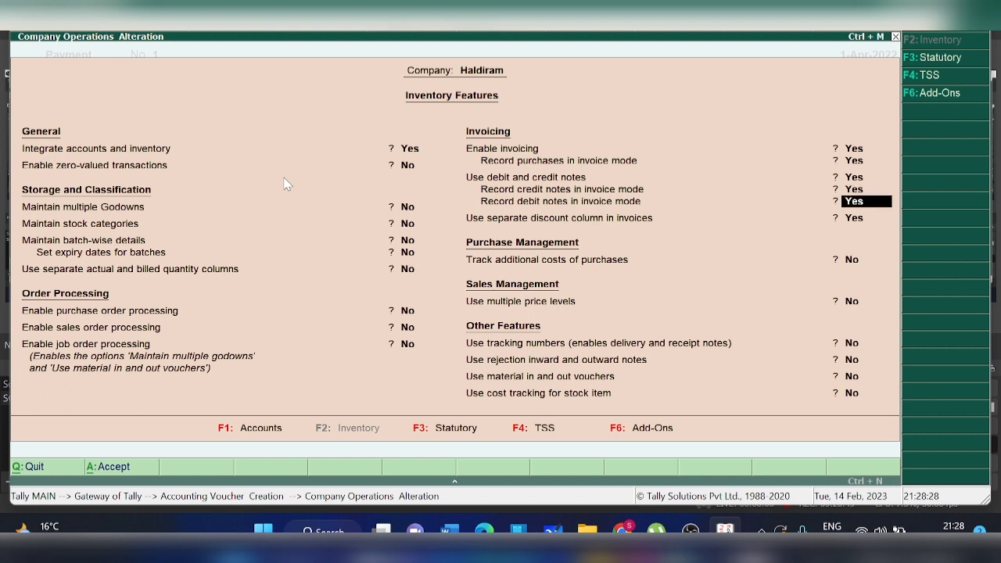
key("Down")
key("Down")
key("Down")
key("Down")
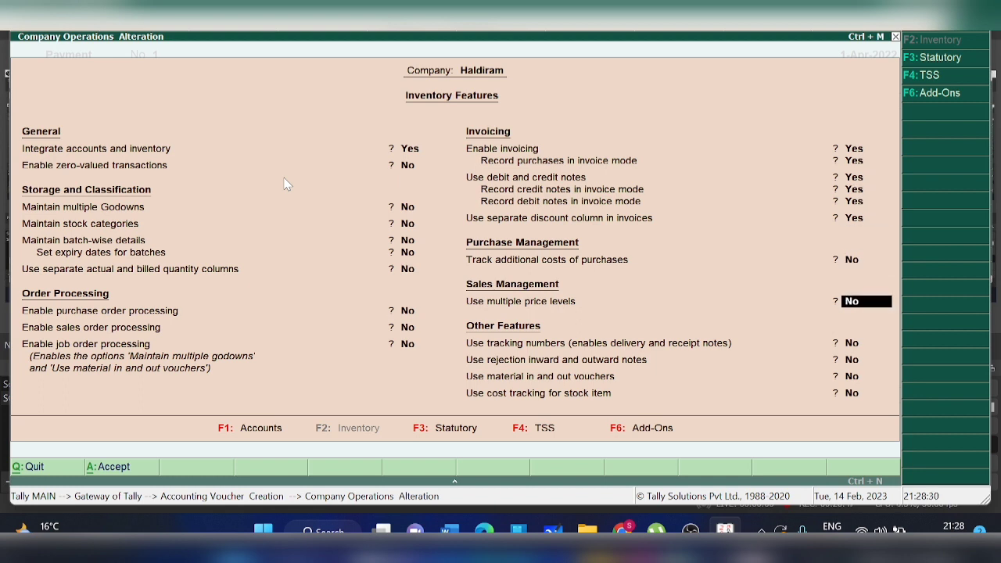
key("Down")
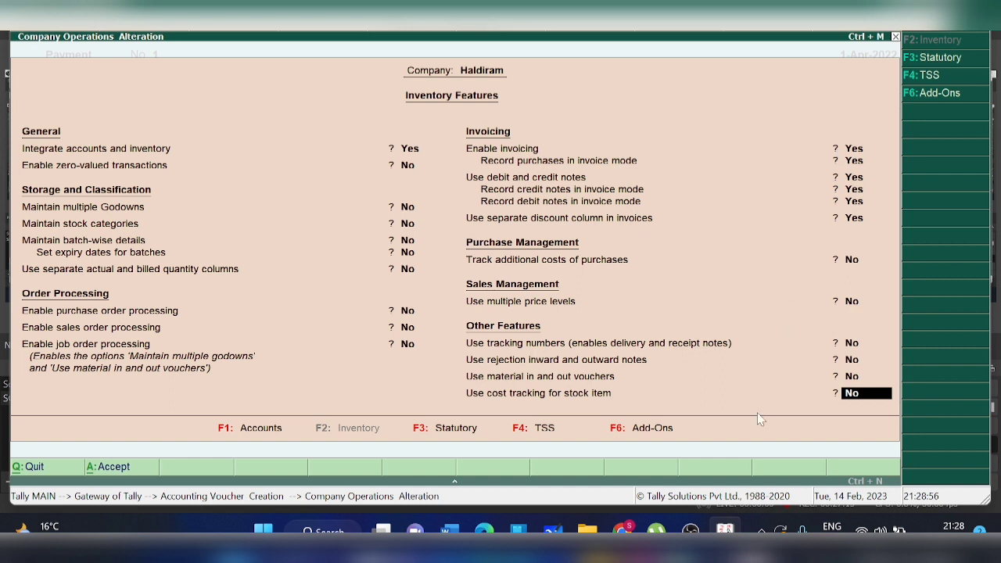
key("Return")
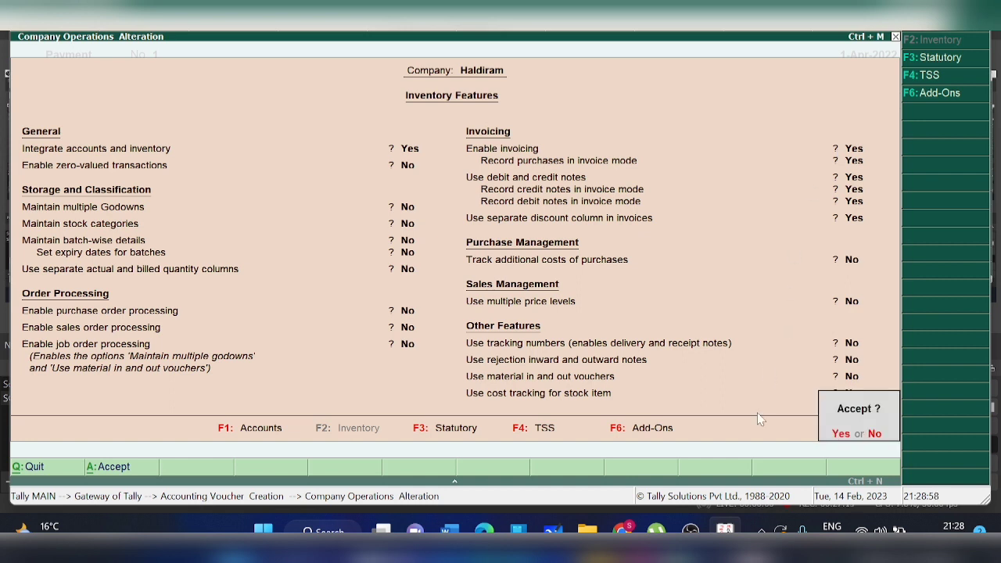
key("Return")
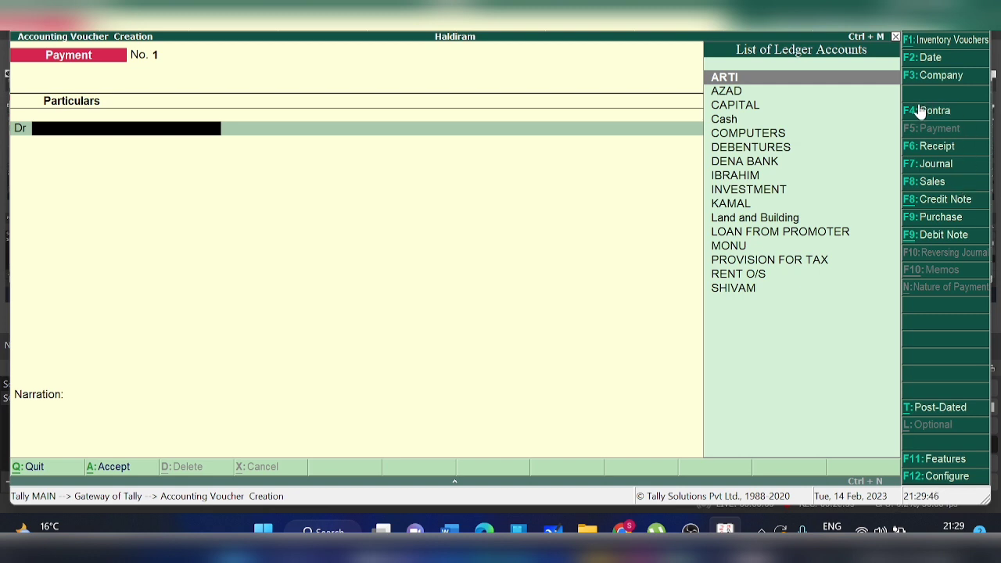
left_click(945, 112)
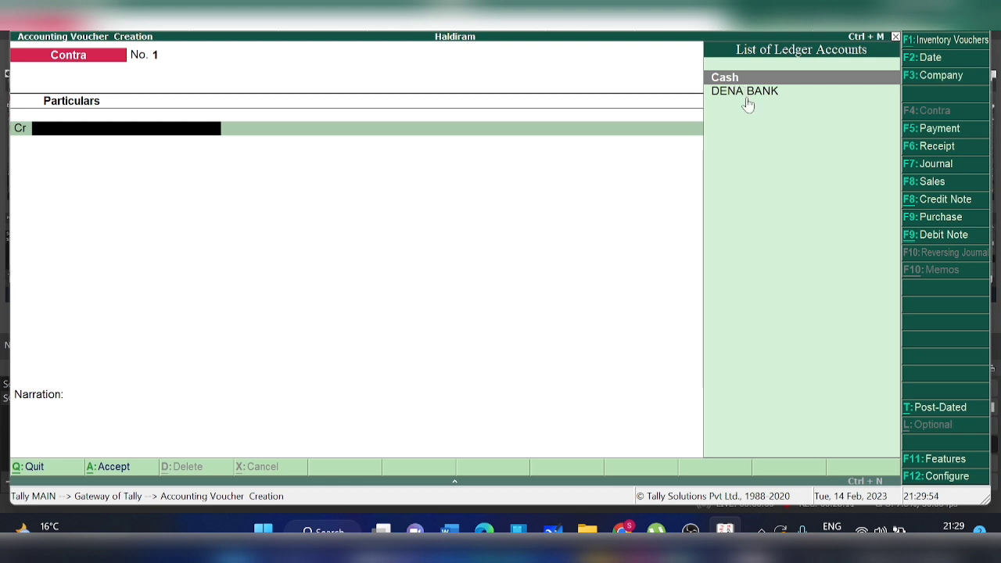
left_click(938, 133)
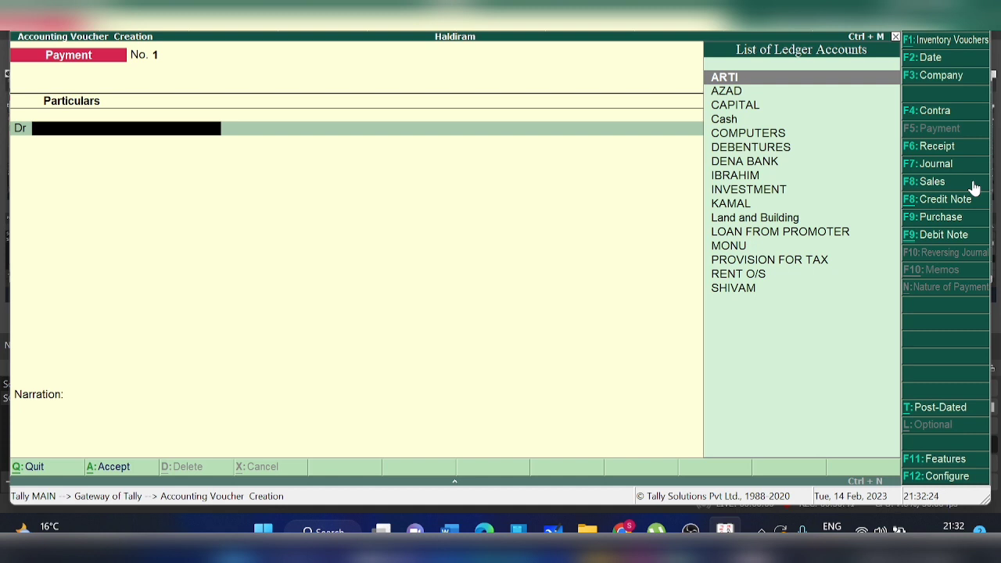
left_click(945, 150)
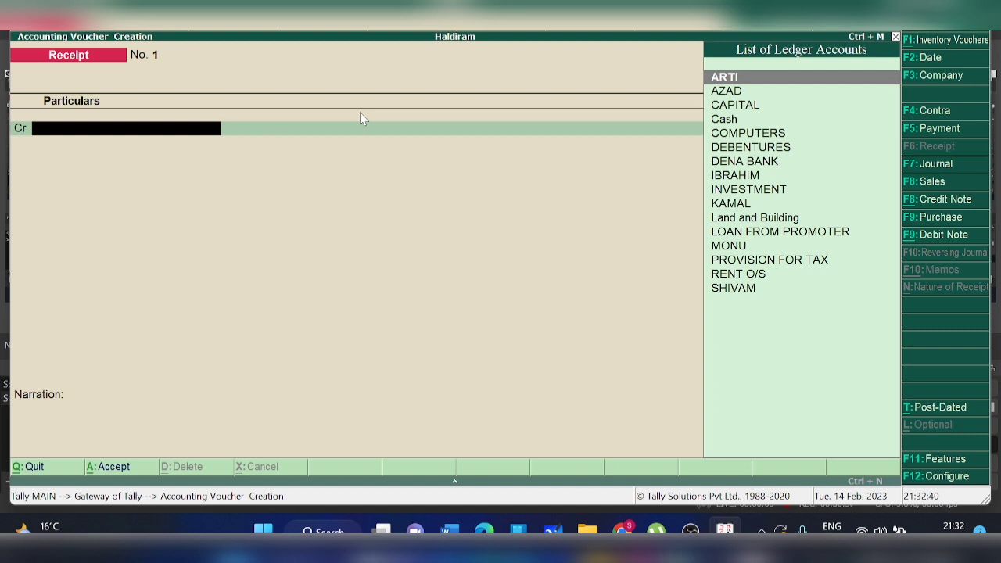
type("CASH")
key("Return")
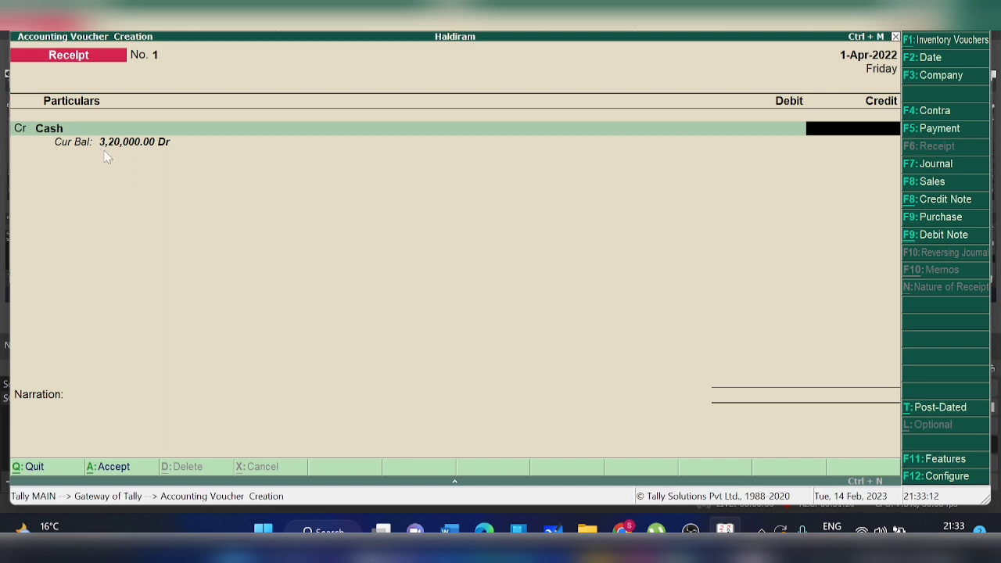
key("BackSpace")
key("BackSpace")
key("BackSpace")
key("BackSpace")
key("BackSpace")
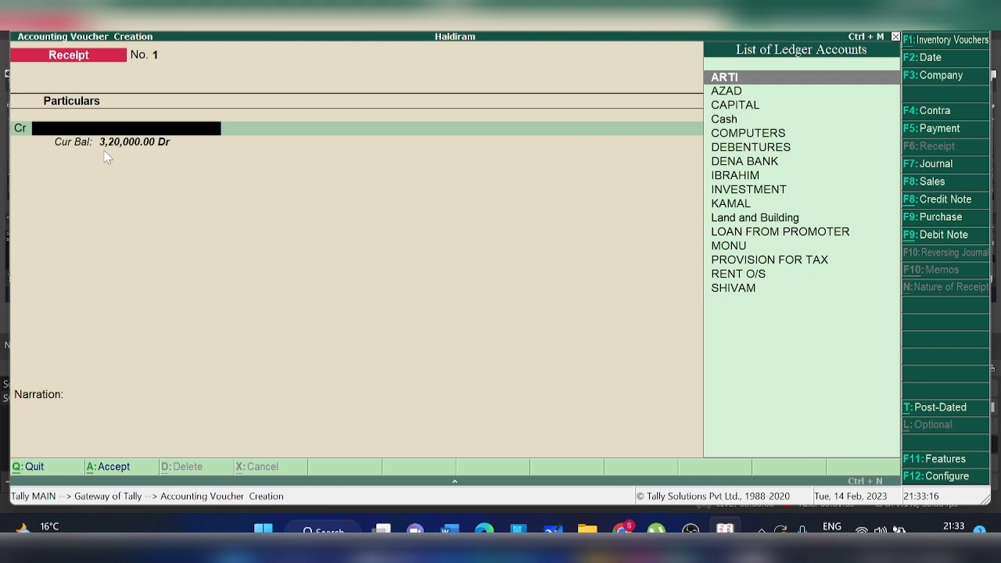
Step: Select COMPUTERS as the credit ledger on receipt No. 1 and enter 1,00,000
type("COMPUT")
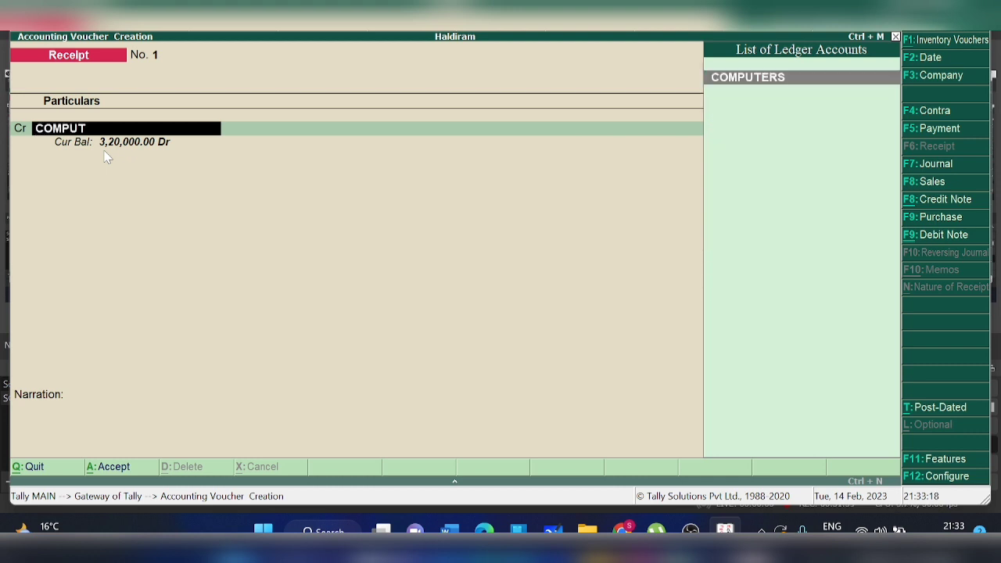
type("ER")
key("Return")
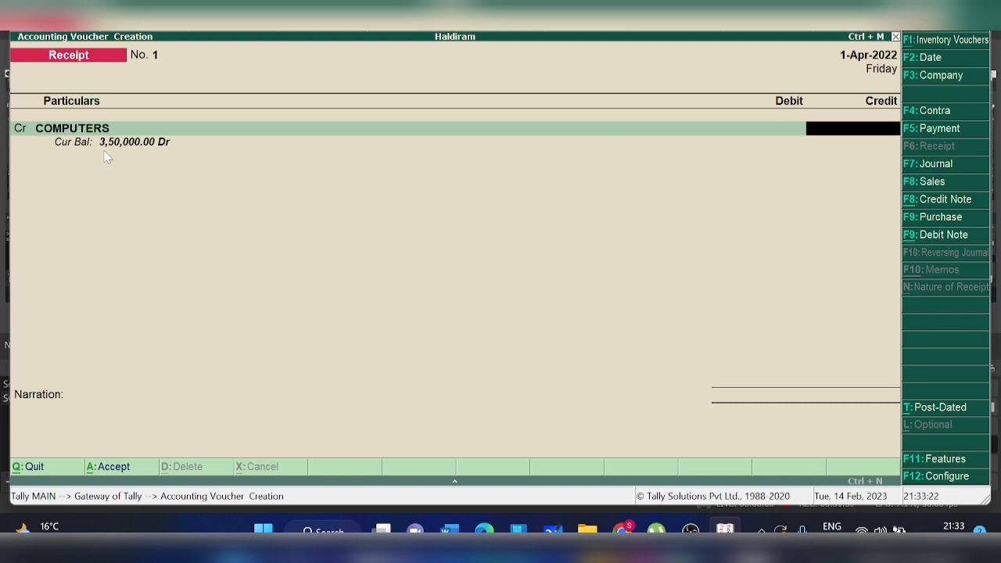
type("100000")
key("Return")
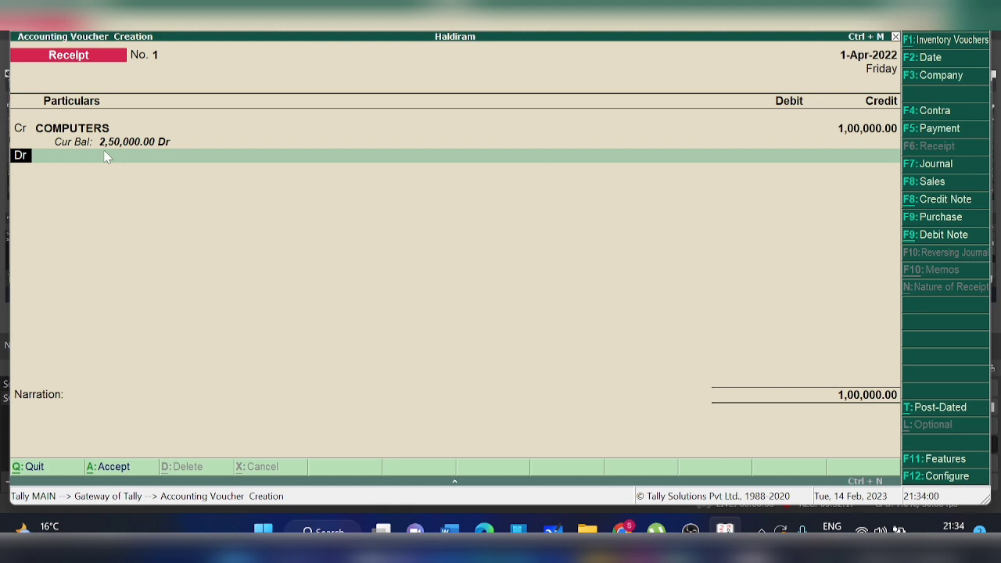
Step: Change the COMPUTERS credit amount to 90,000 and mark the next line as Cr
left_click(195, 132)
key("Return")
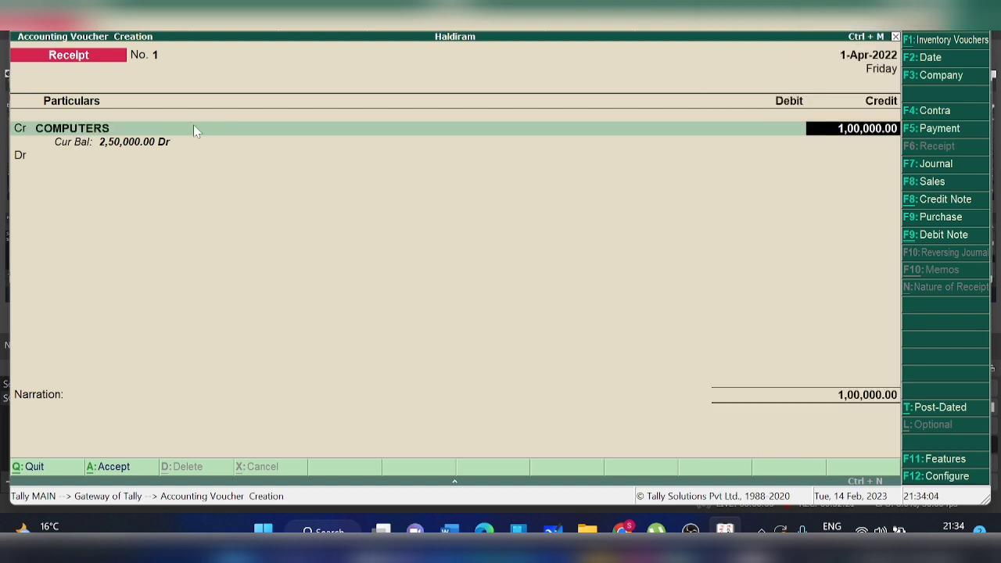
type("90000")
key("Return")
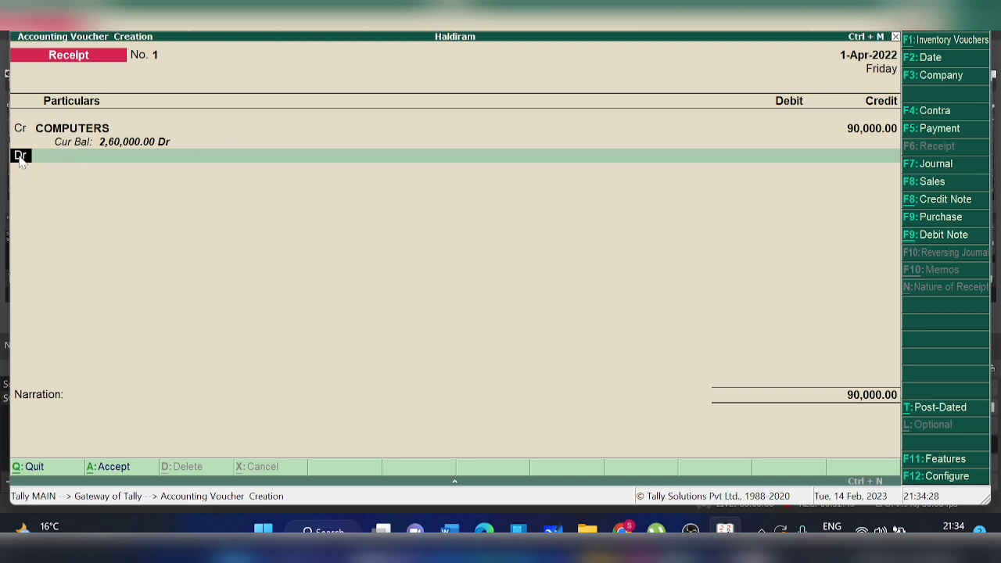
type("r")
key("Return")
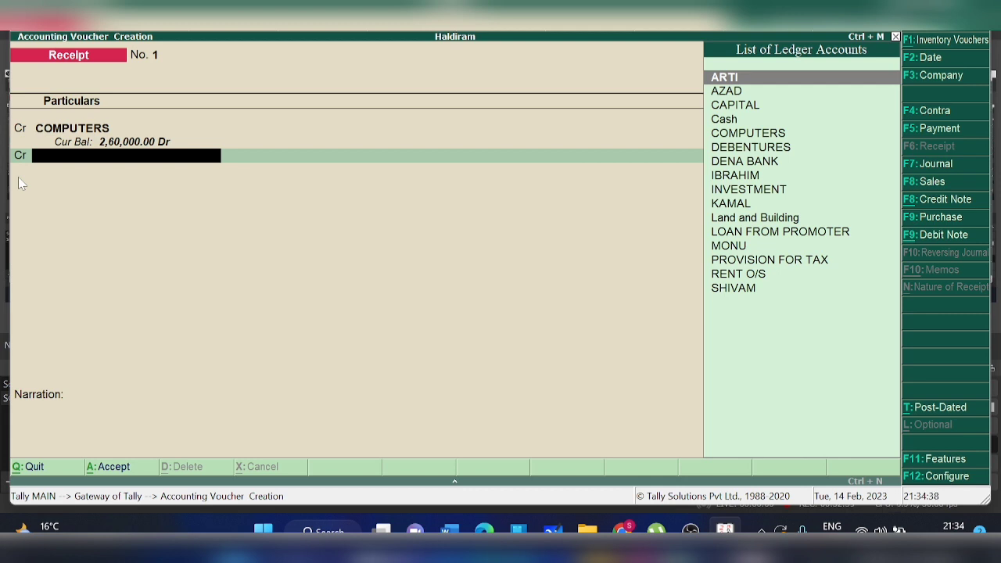
Step: Switch the second line to Dr and debit Cash 90,000 with no narration, balancing the receipt
type("P")
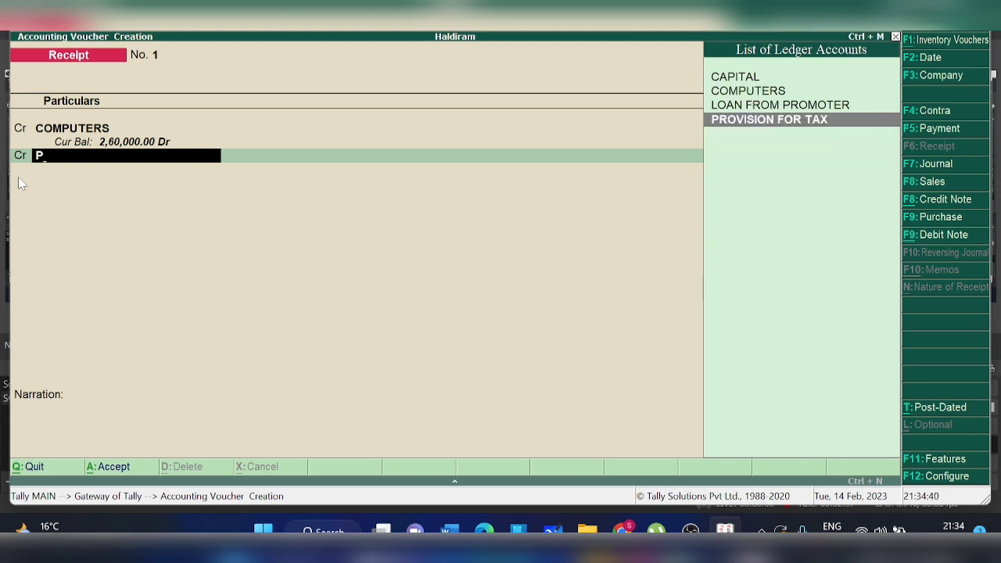
type("RO")
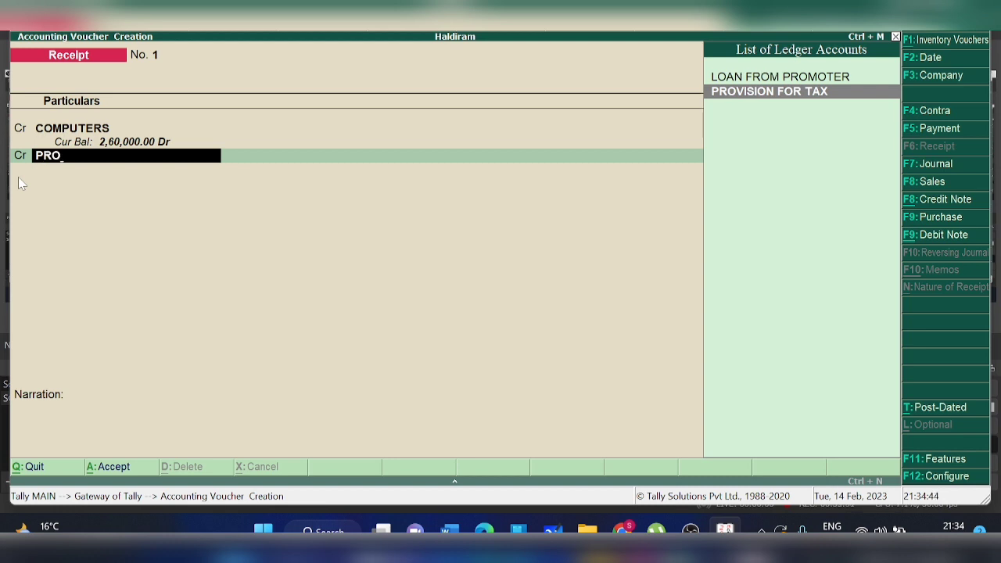
key("BackSpace")
key("BackSpace")
key("BackSpace")
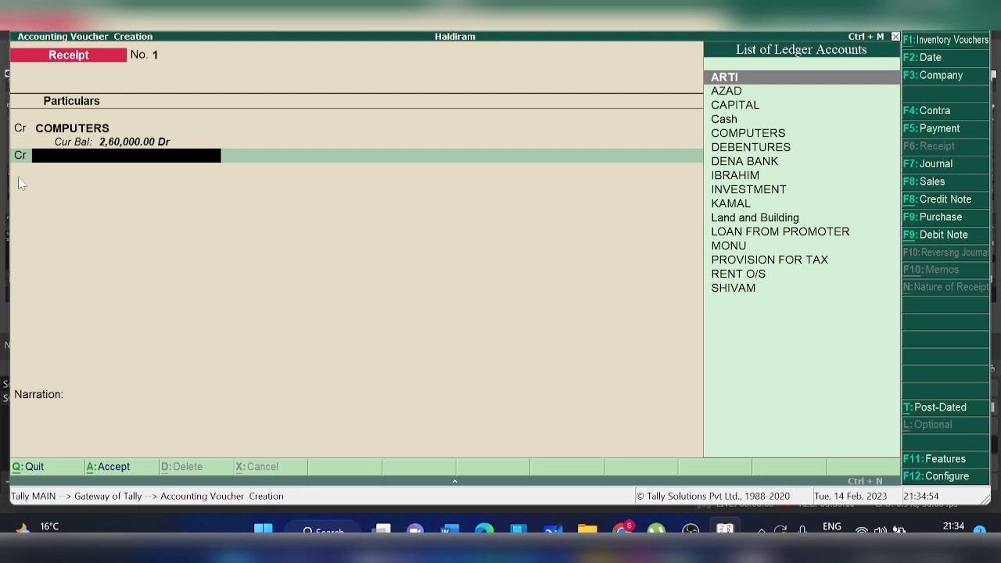
key("BackSpace")
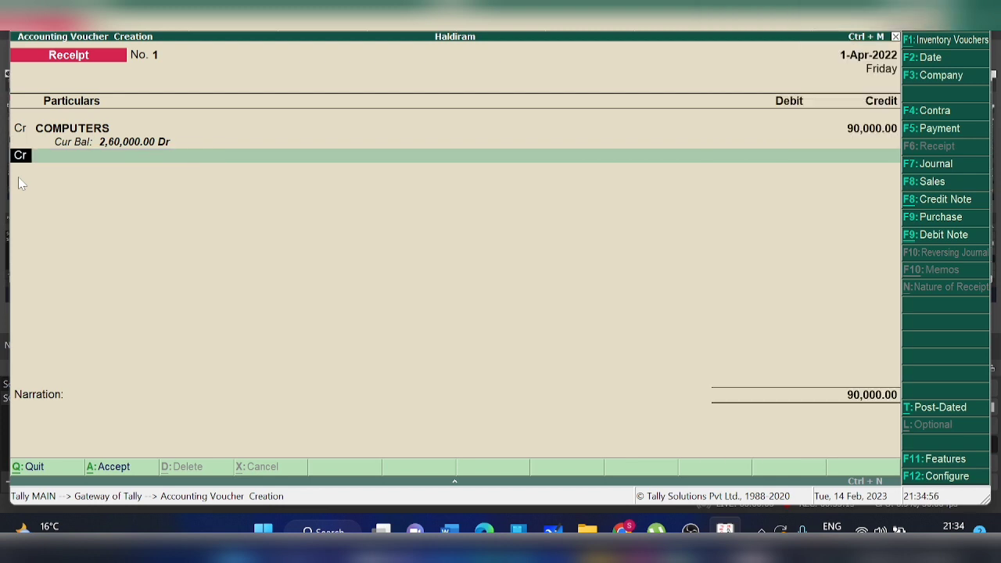
type("d")
key("Return")
type("cash")
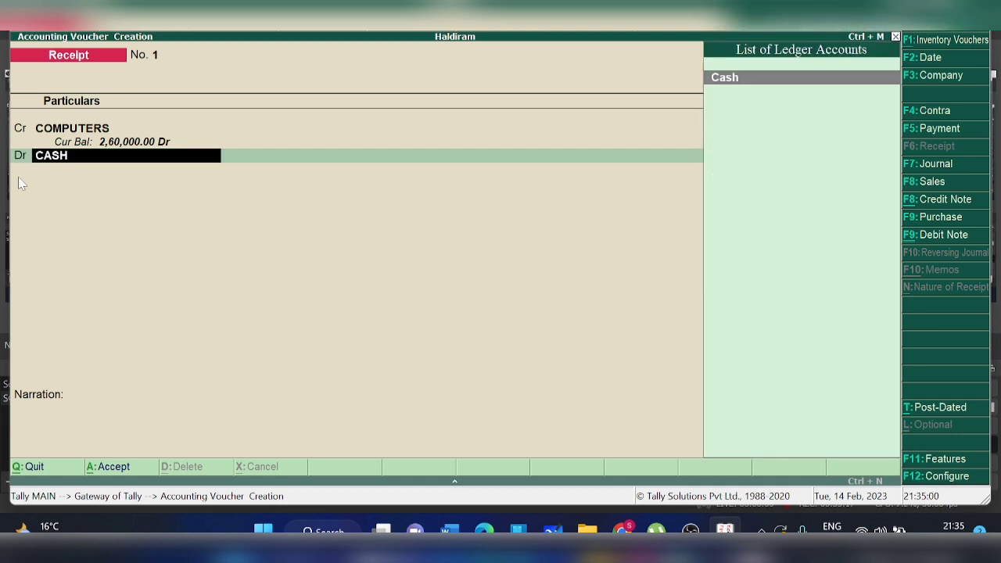
key("Return")
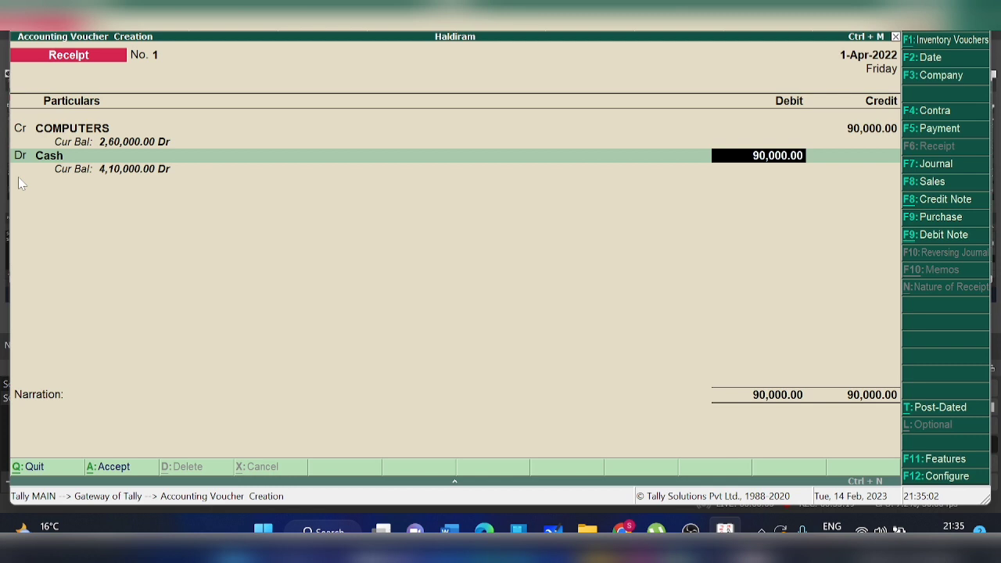
key("Return")
key("Return")
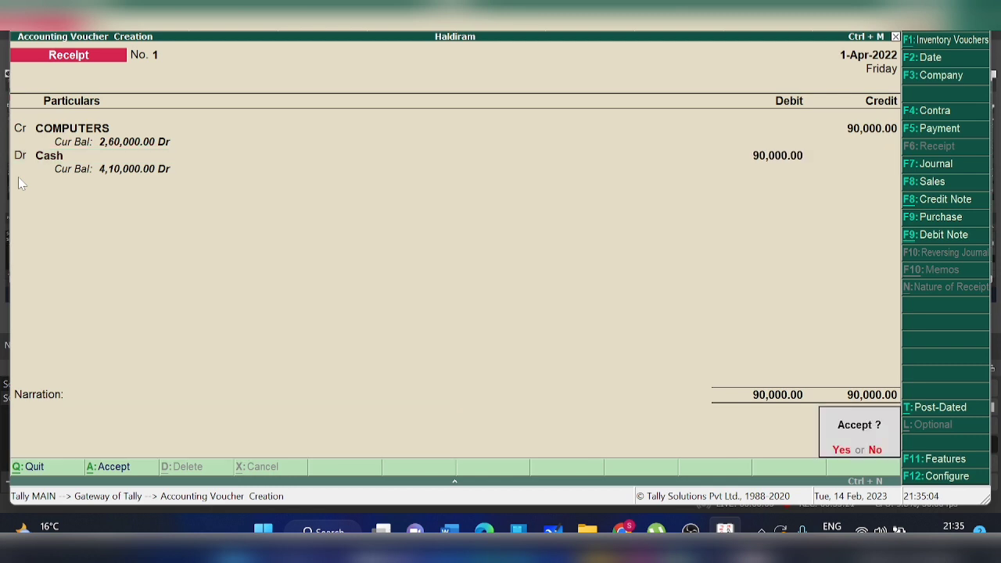
key("Return")
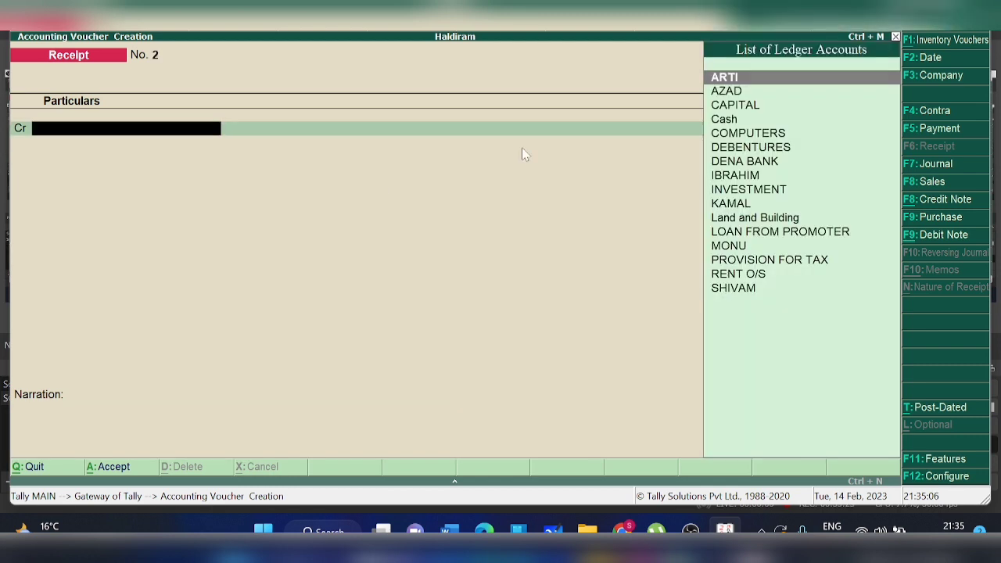
Step: Open Journal voucher No. 1 and enter CAPITAL as its debit ledger
left_click(936, 164)
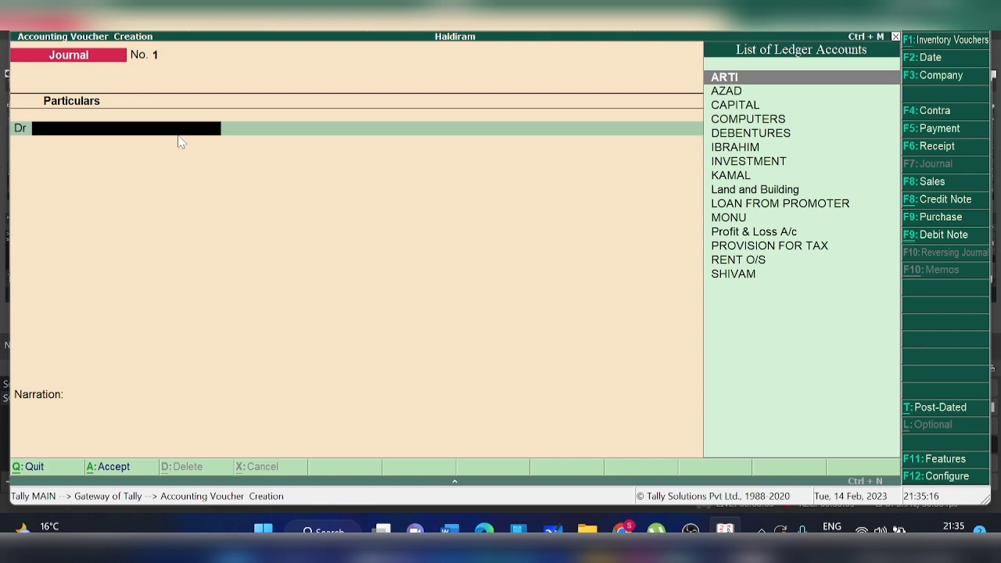
type("CA")
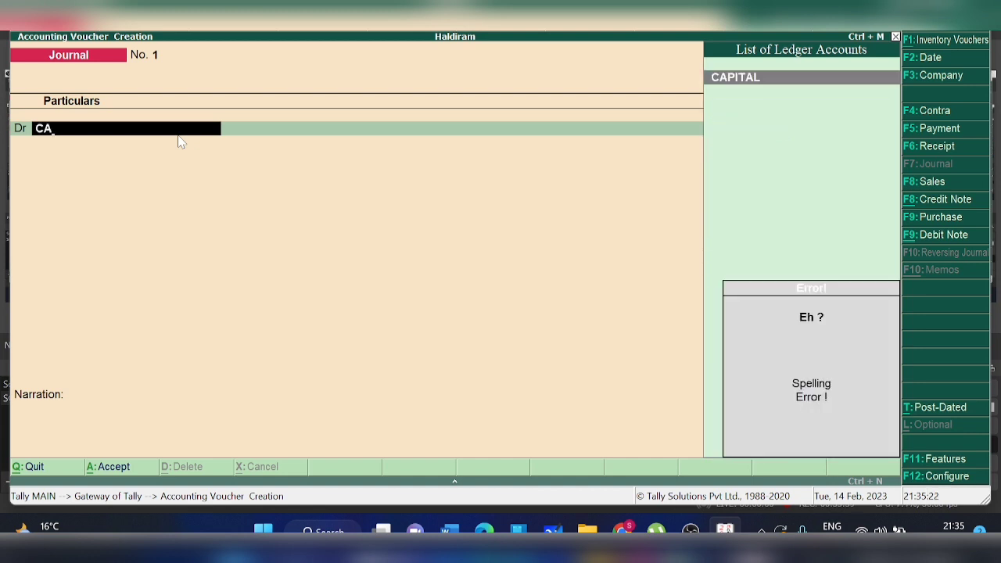
type("P")
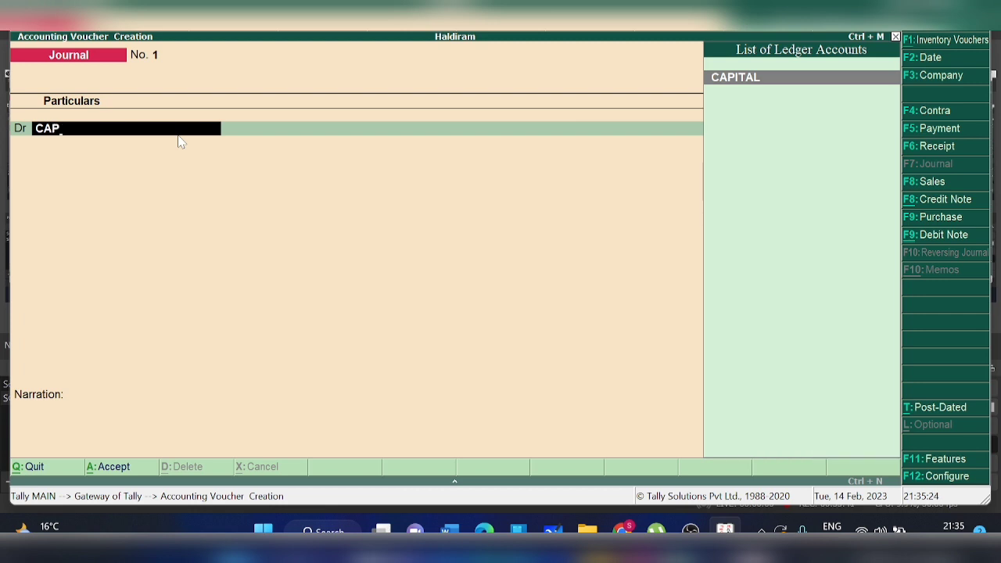
key("Return")
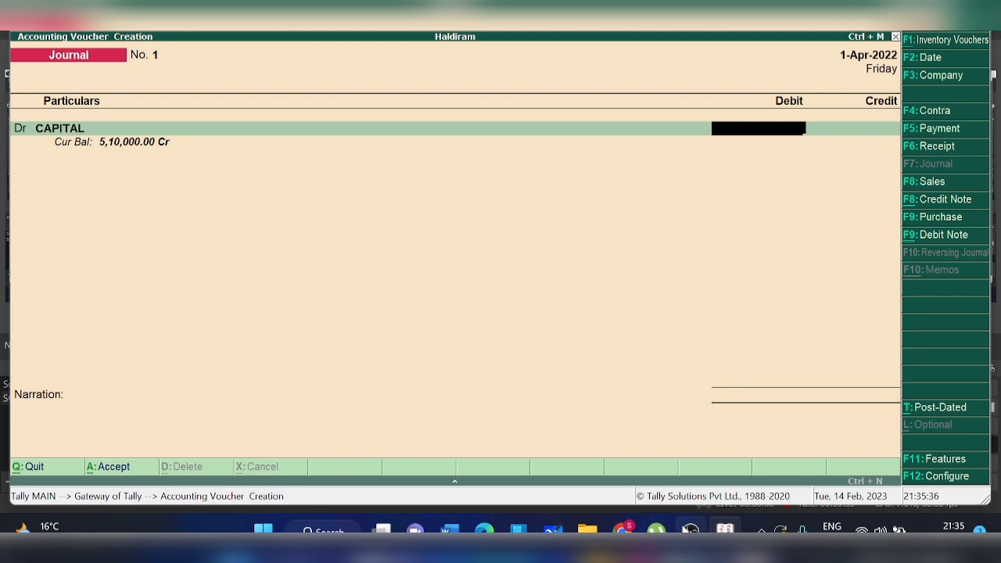
mouse_move(690, 530)
left_click(671, 493)
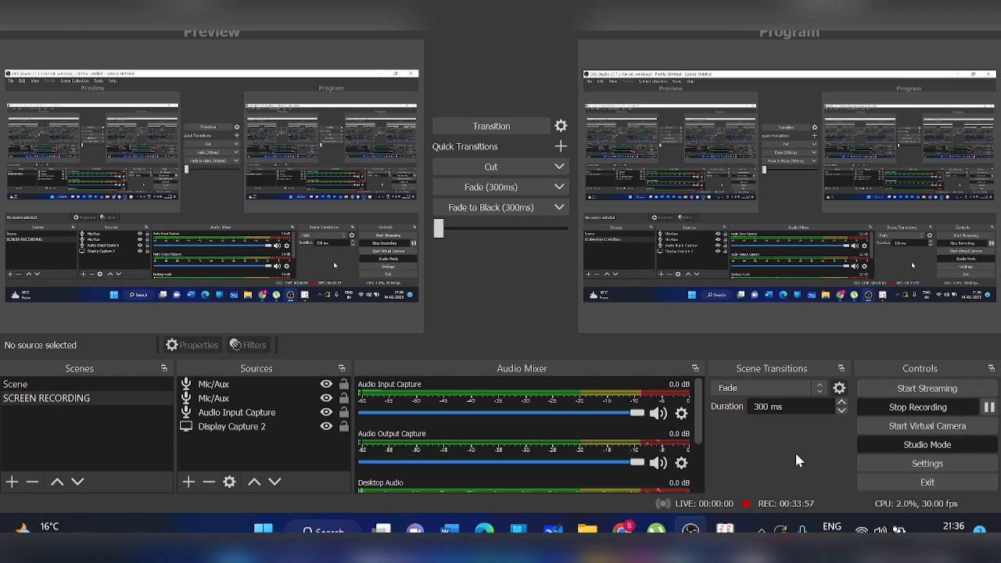
mouse_move(690, 531)
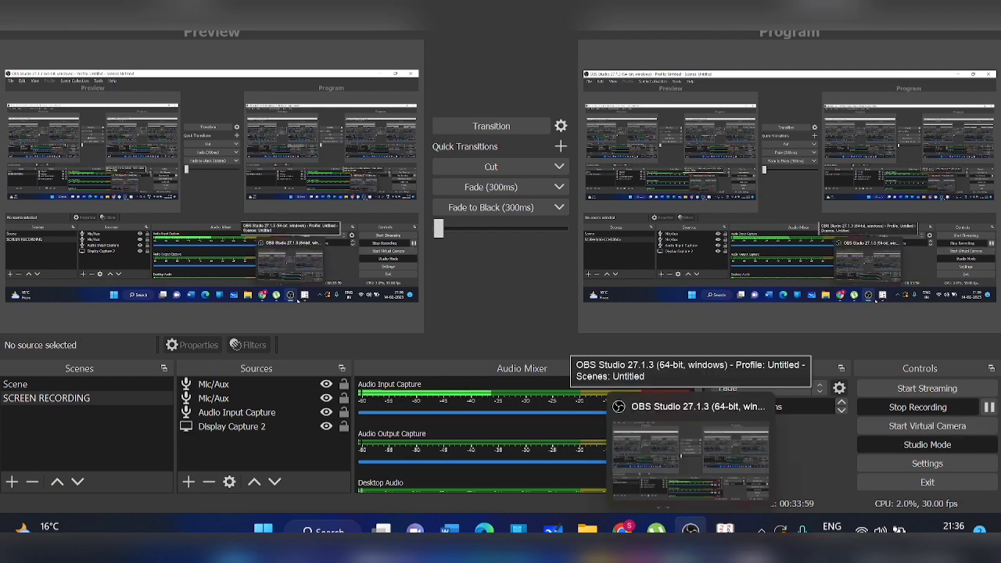
left_click(724, 530)
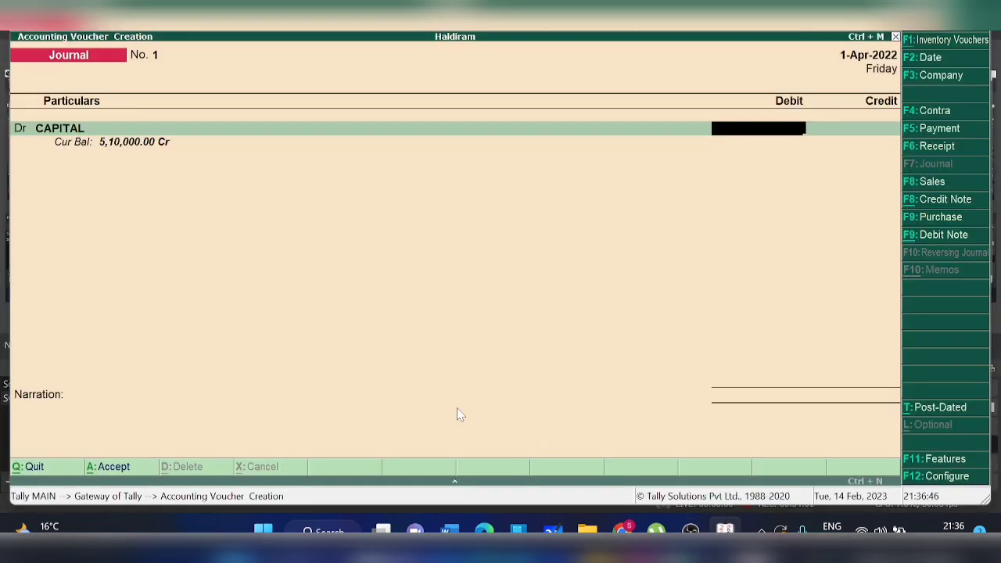
Step: Clear CAPITAL from the journal's debit ledger and filter the ledger list to names starting with PRO
key("BackSpace")
key("Delete")
key("Delete")
key("Delete")
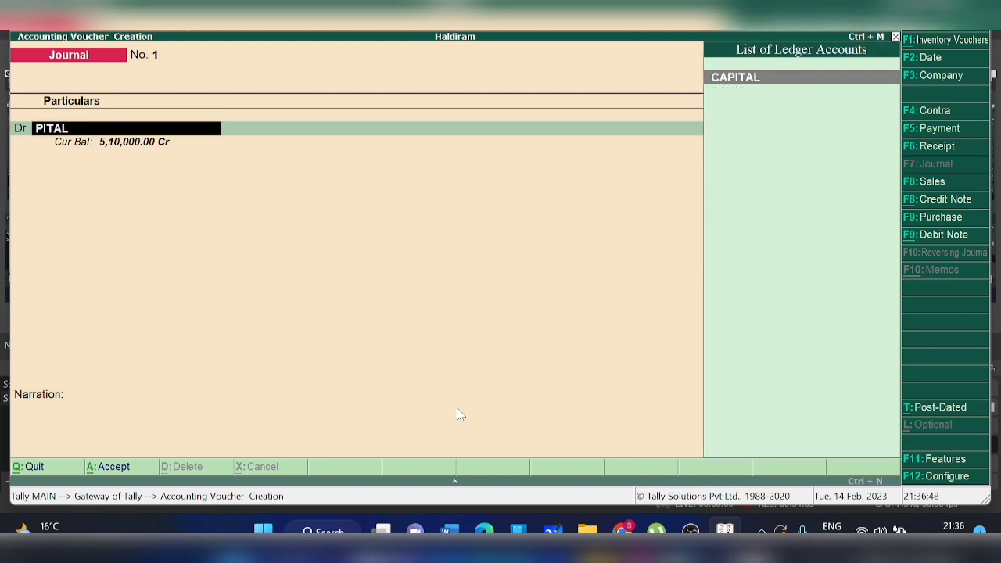
key("Delete")
key("Delete")
key("Delete")
key("Delete")
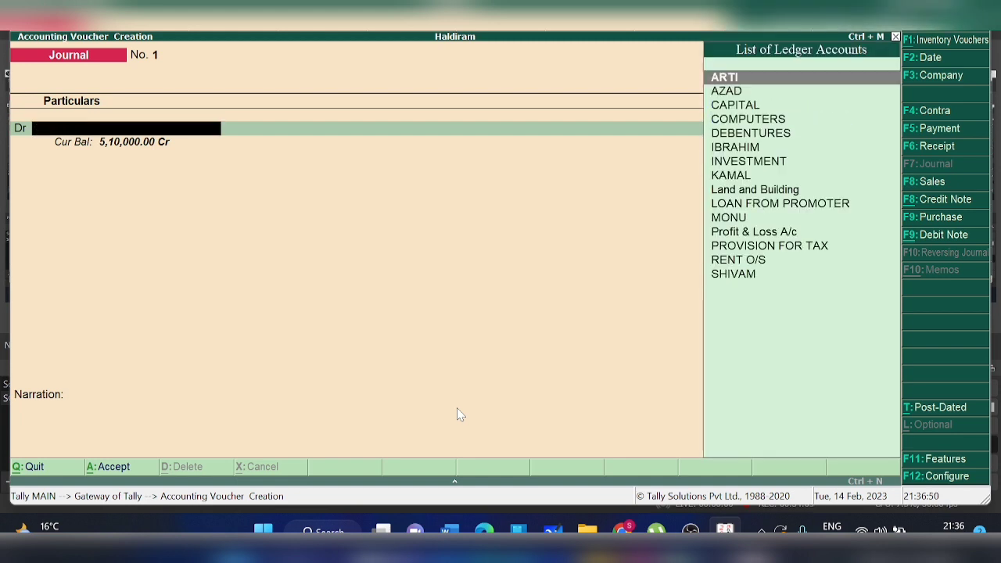
type("PRO")
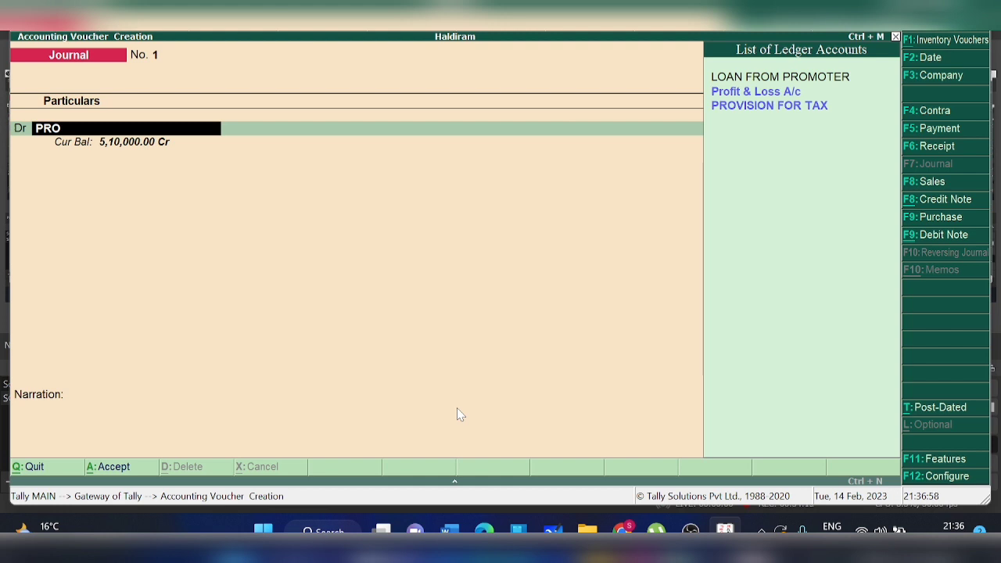
mouse_move(724, 530)
Step: Create a new ledger named PROFIT ON SALE under Indirect Incomes
key("alt+c")
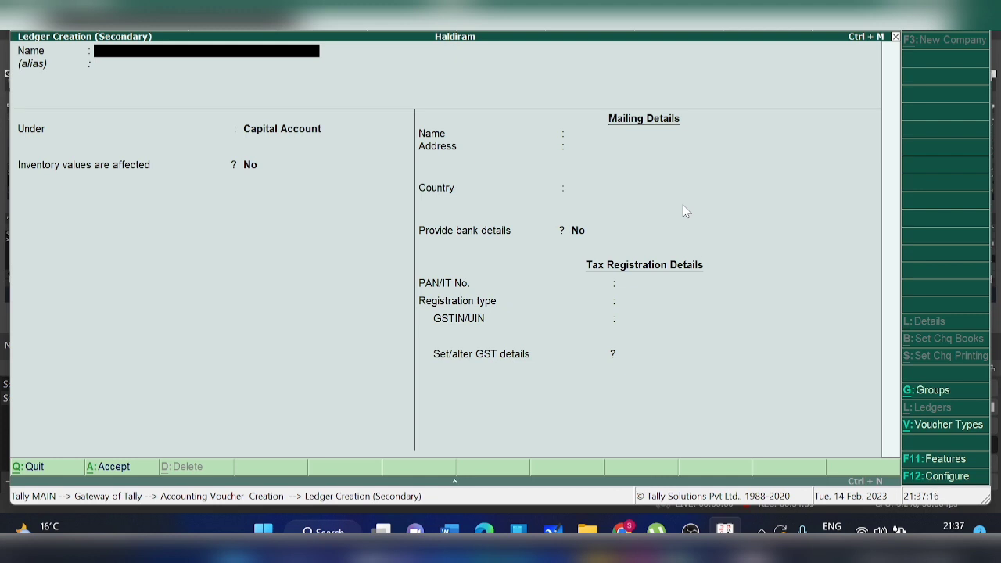
type("PROFI")
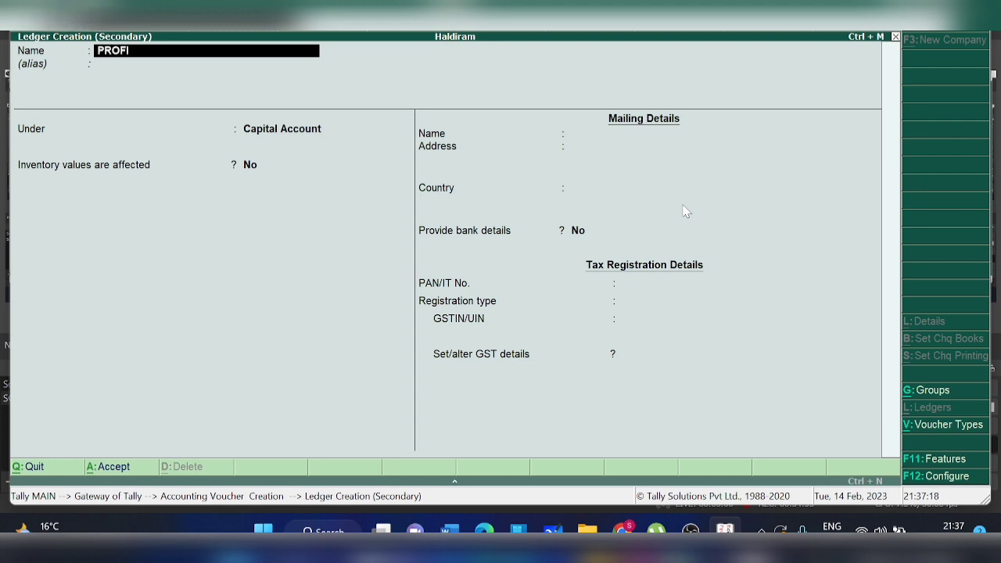
type("T ON SALE")
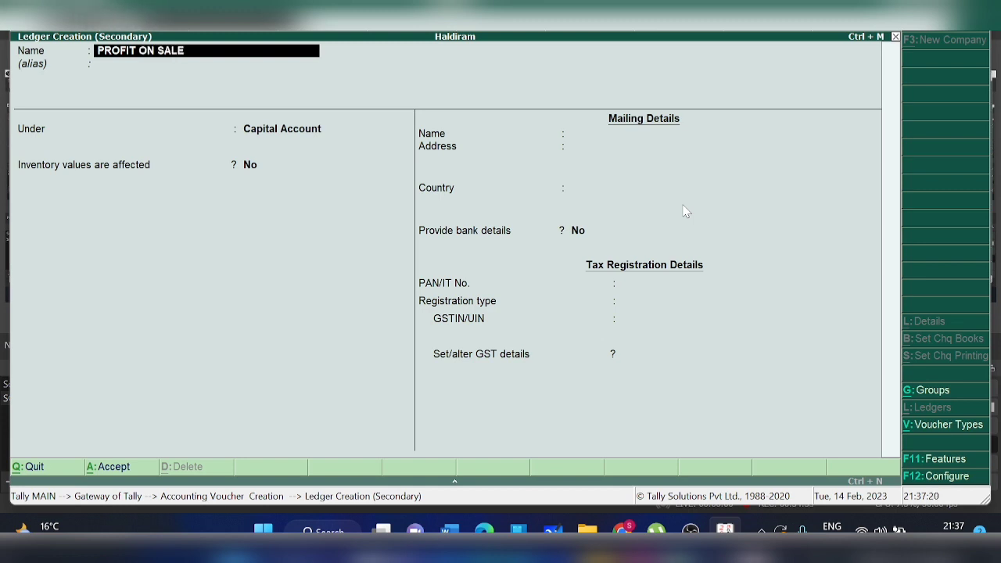
key("Return")
key("Return")
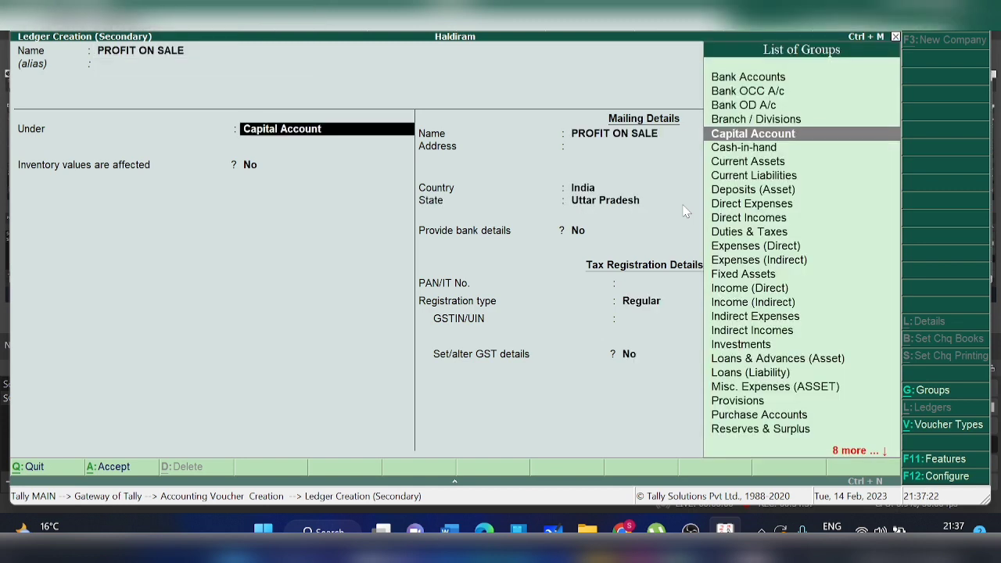
type("INDI")
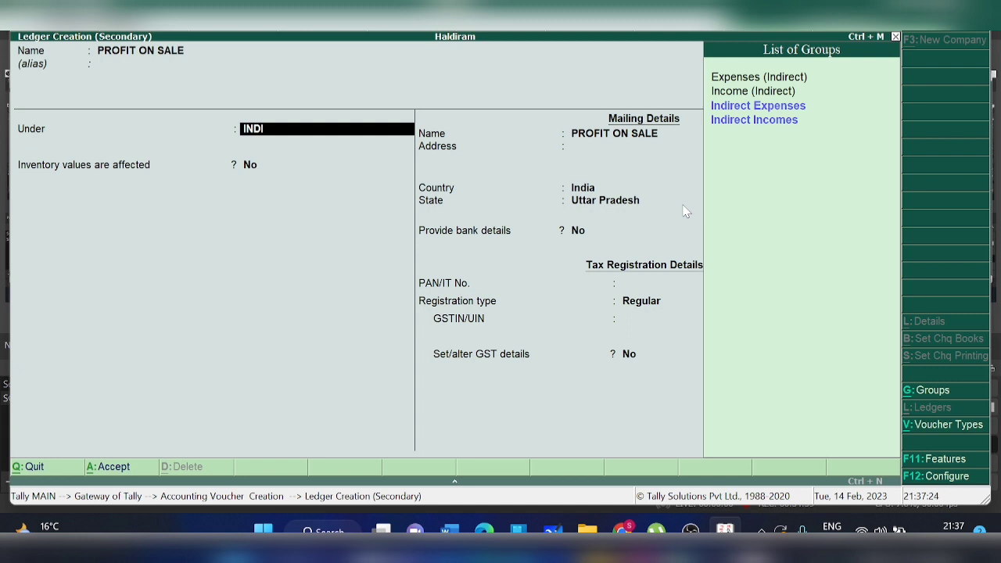
key("Down")
key("Down")
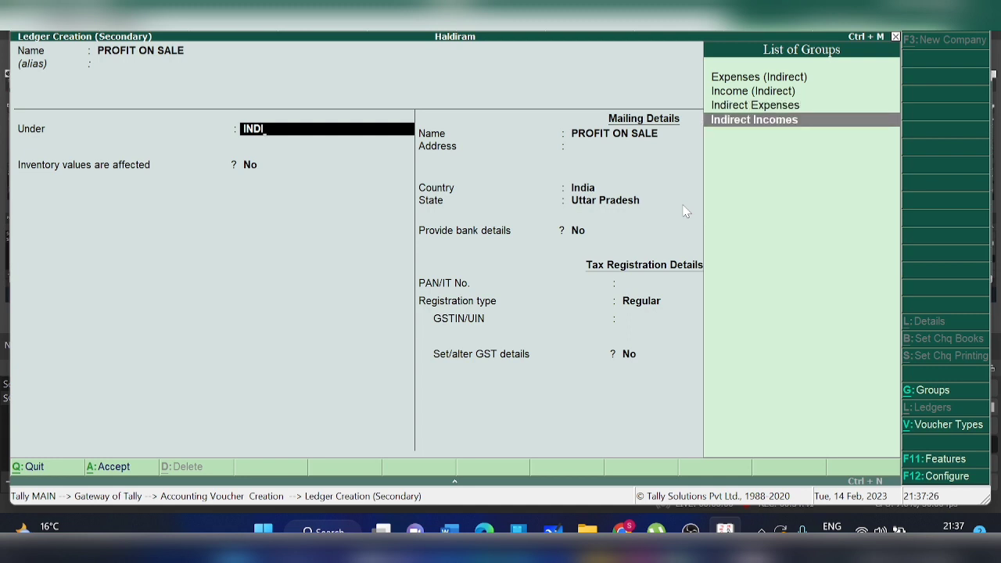
key("Return")
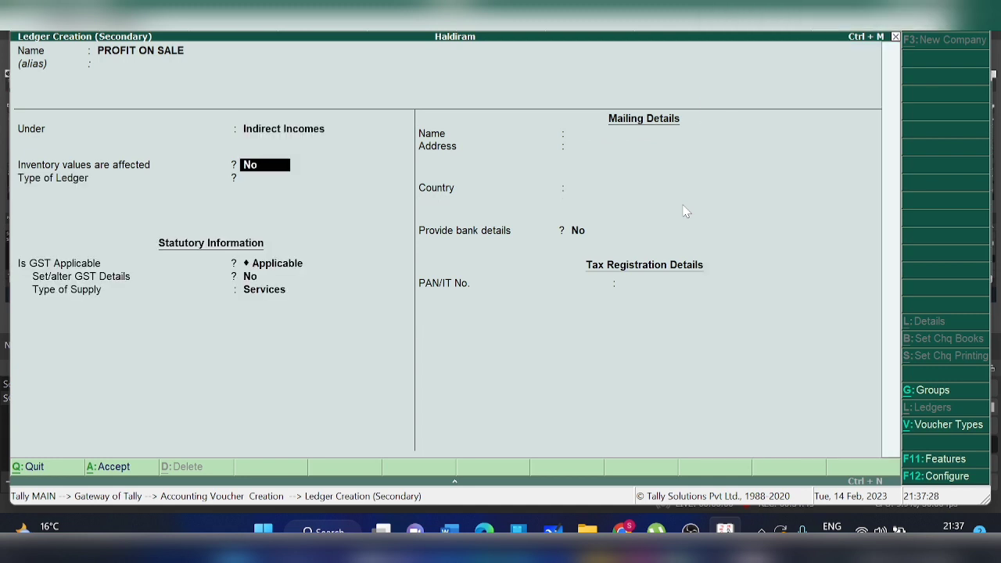
Step: Set GST to Not Applicable and save the PROFIT ON SALE ledger
key("Return")
key("Return")
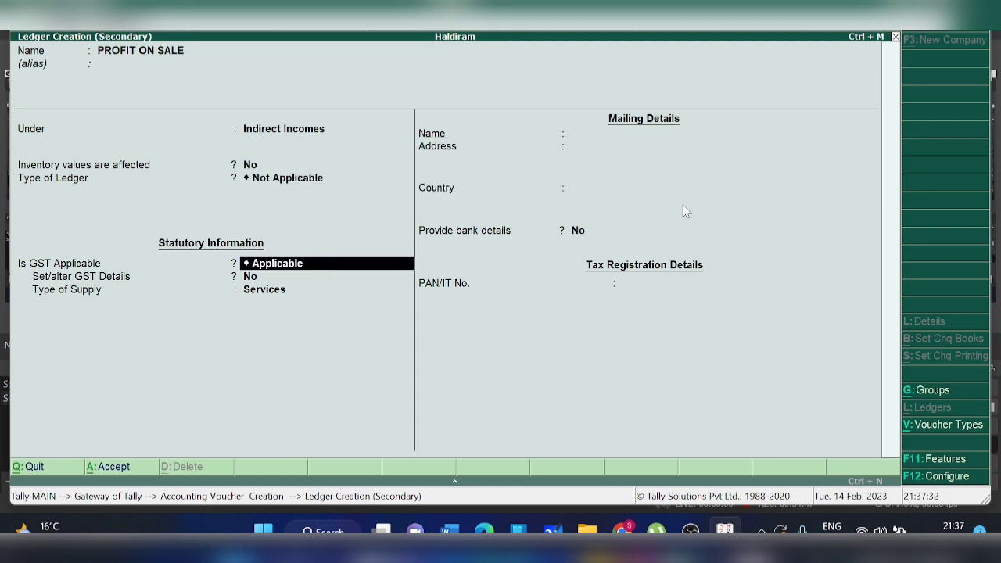
type("N")
key("Down")
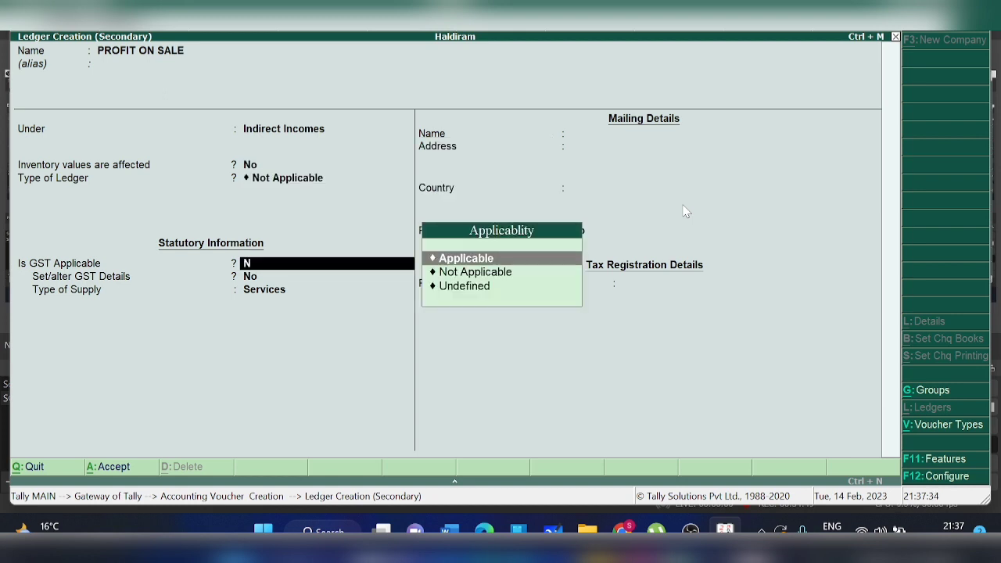
key("Down")
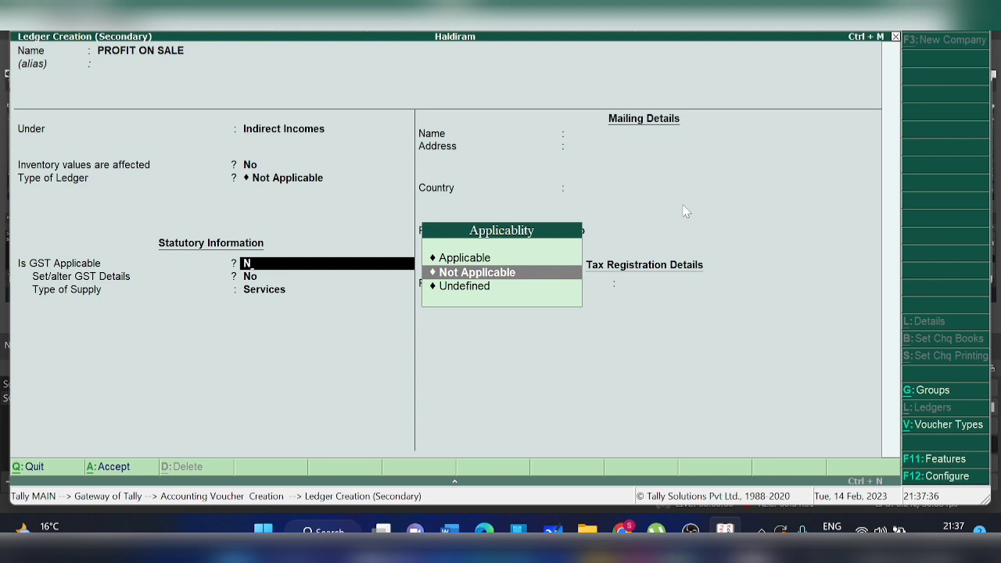
key("Return")
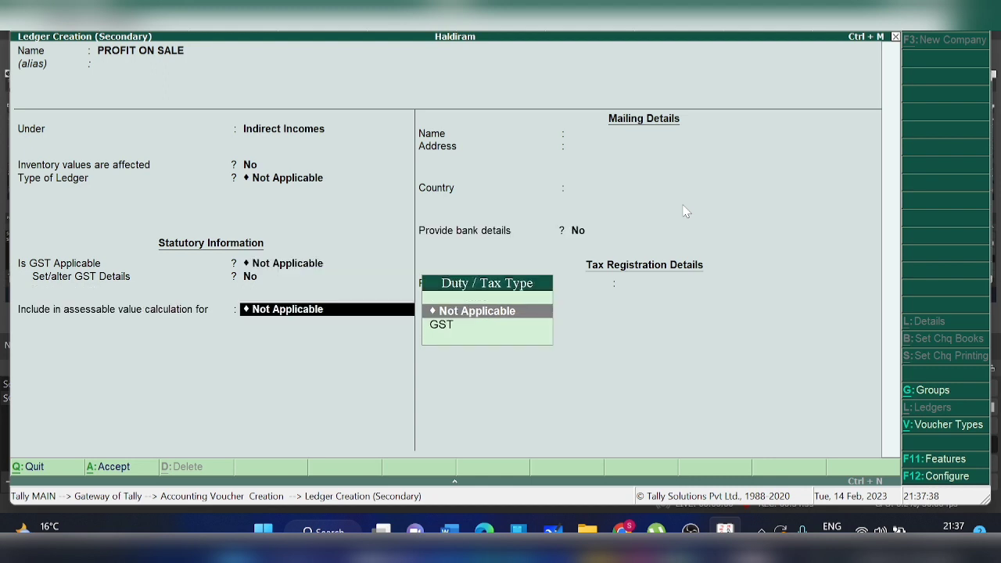
key("Return")
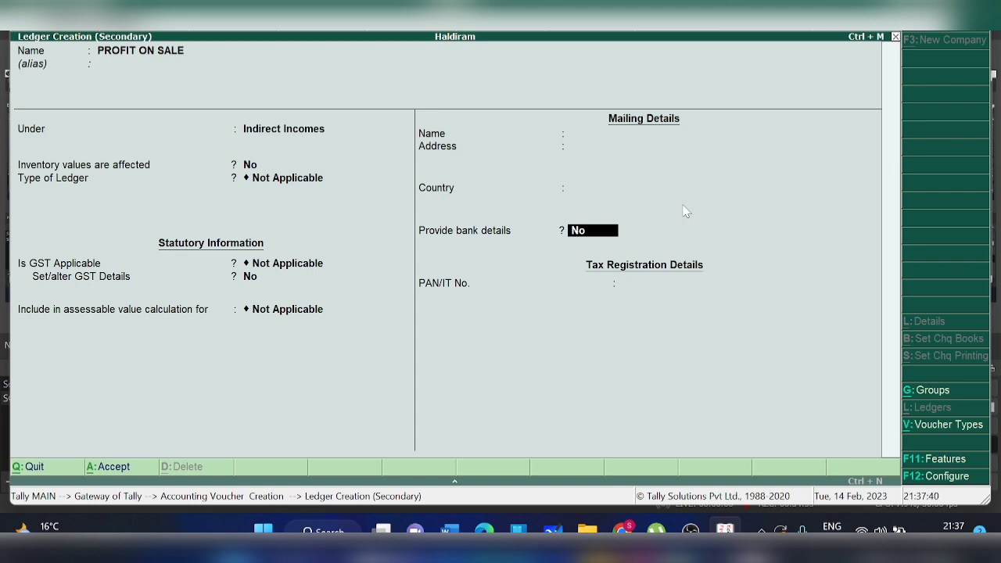
key("Return")
key("Return")
key("Return")
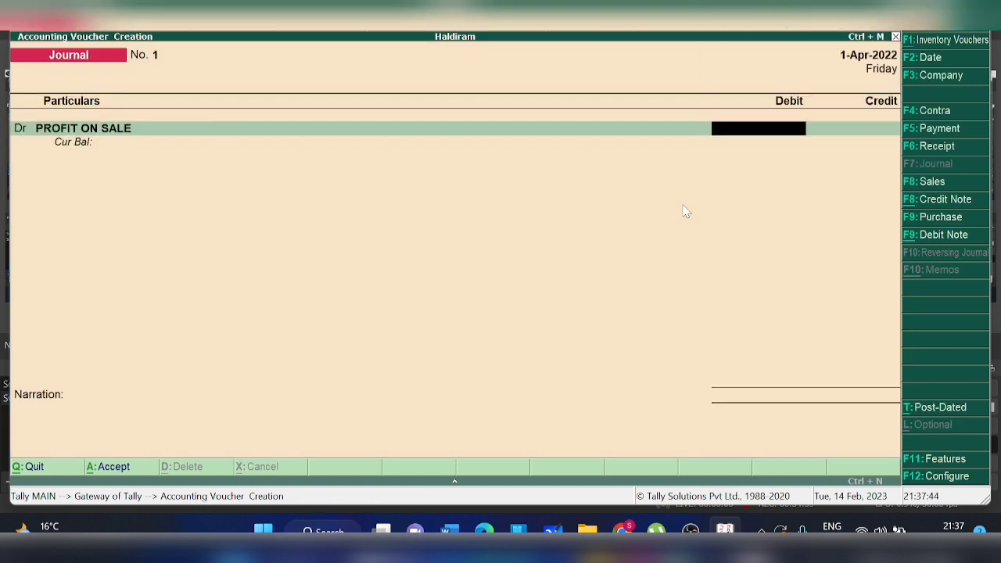
Step: Debit PROFIT ON SALE 10,000, credit Profit & Loss A/c, and save journal No. 1
type("10000")
key("Return")
key("Return")
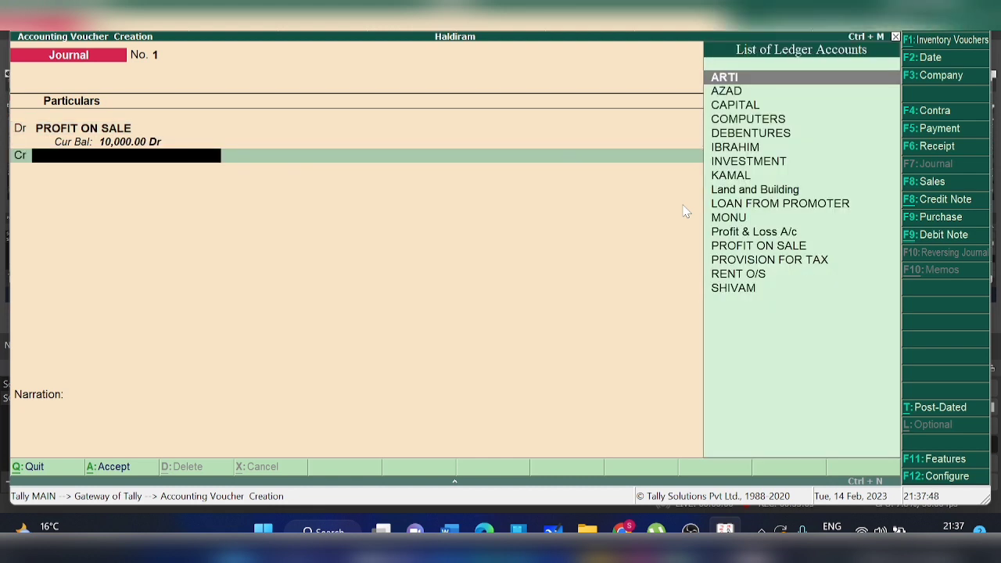
key("Down")
key("Down")
key("Down")
key("Down")
key("Down")
key("Down")
key("Down")
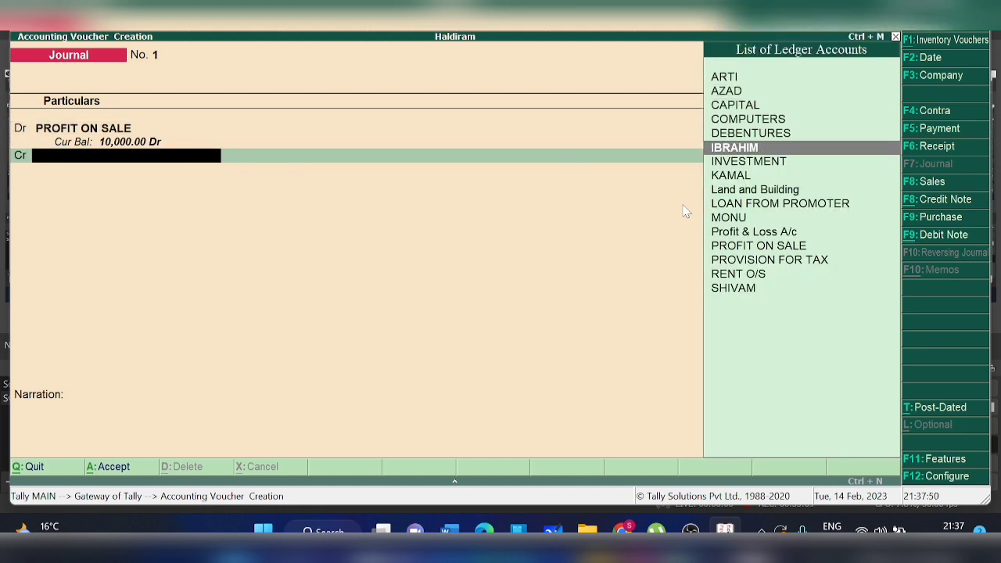
key("Down")
key("Down")
key("Down")
key("Down")
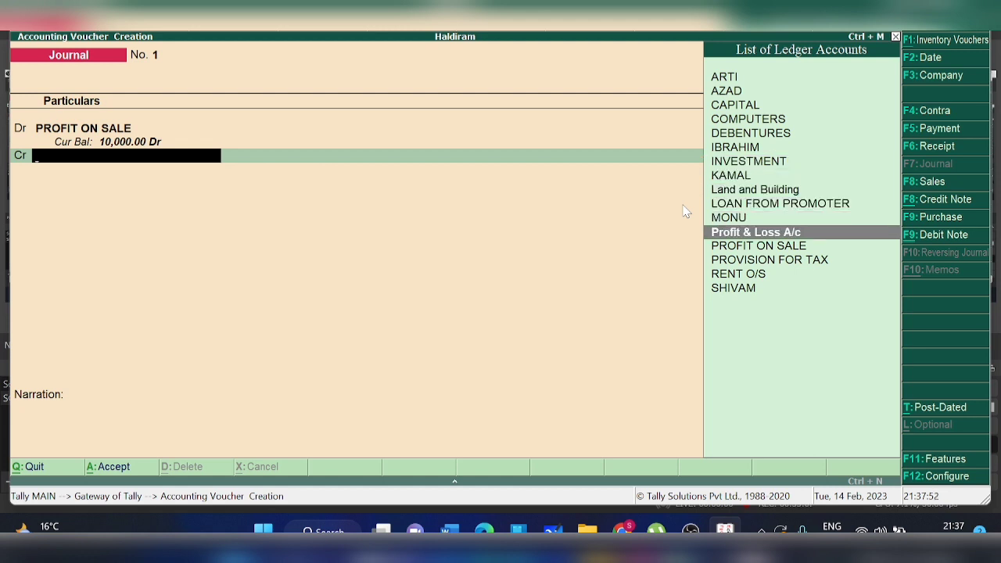
key("Return")
key("Return")
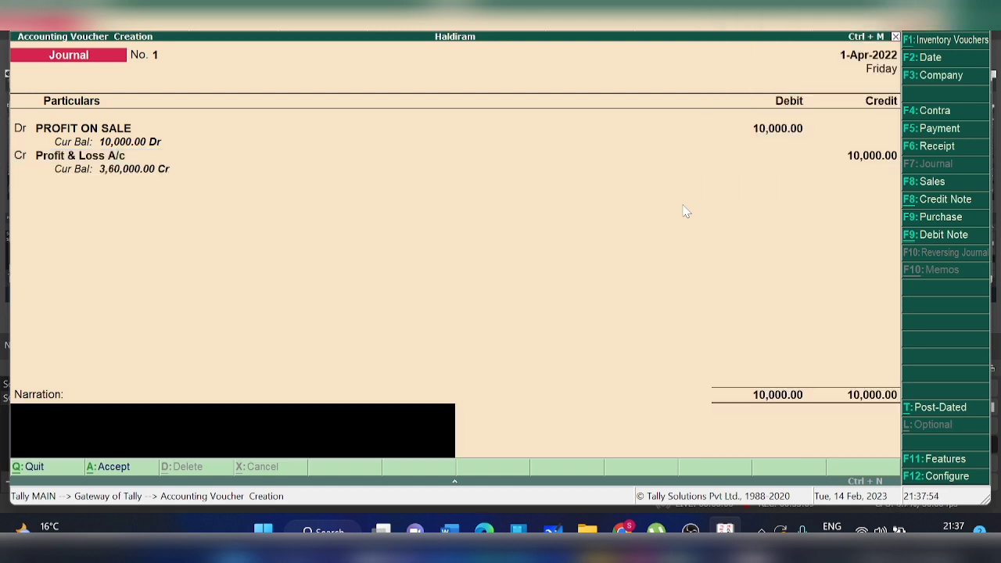
key("Return")
key("Return")
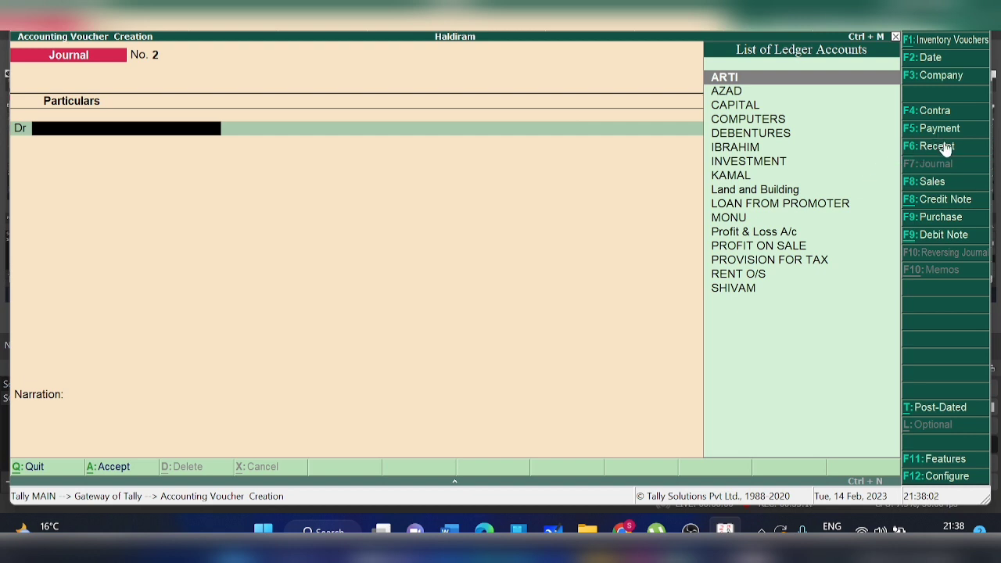
Step: Open a Purchase voucher and, after toggling display modes, leave it in item-invoice layout
left_click(944, 219)
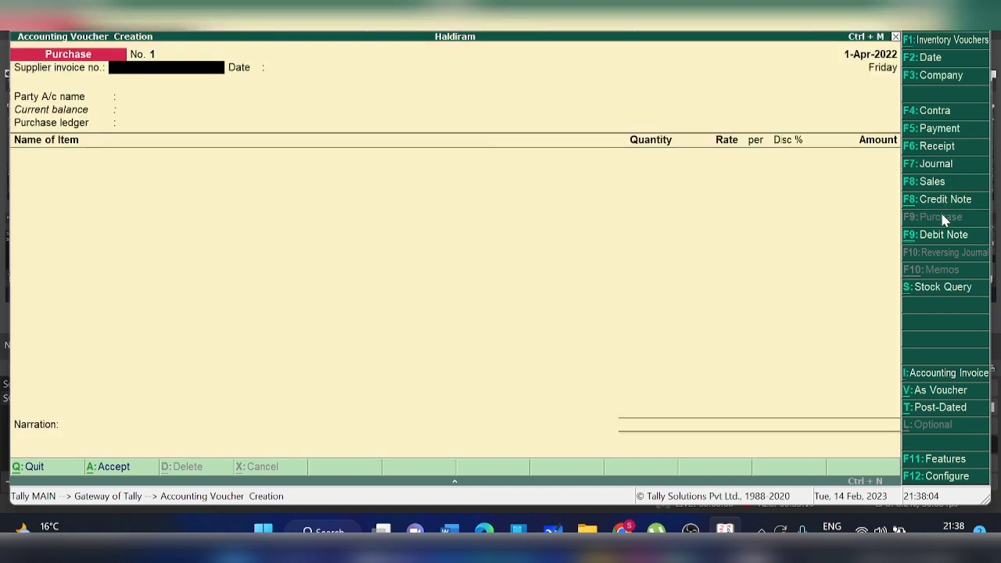
left_click(935, 394)
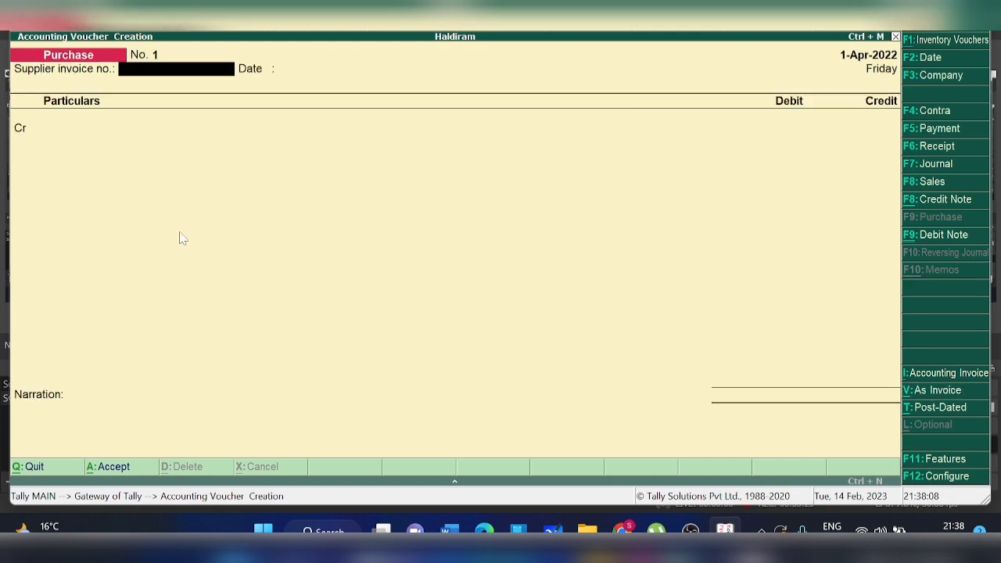
left_click(938, 394)
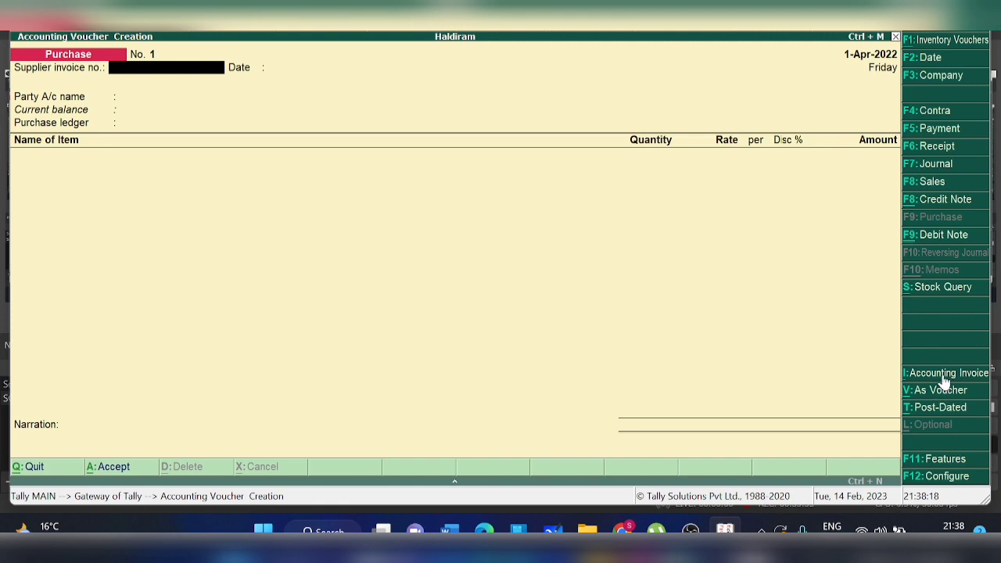
left_click(944, 381)
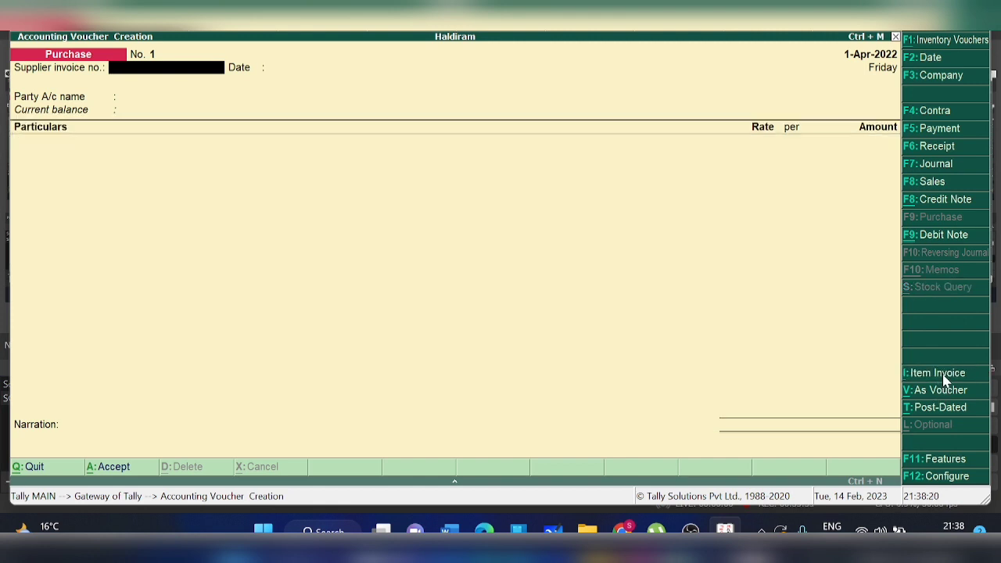
left_click(943, 381)
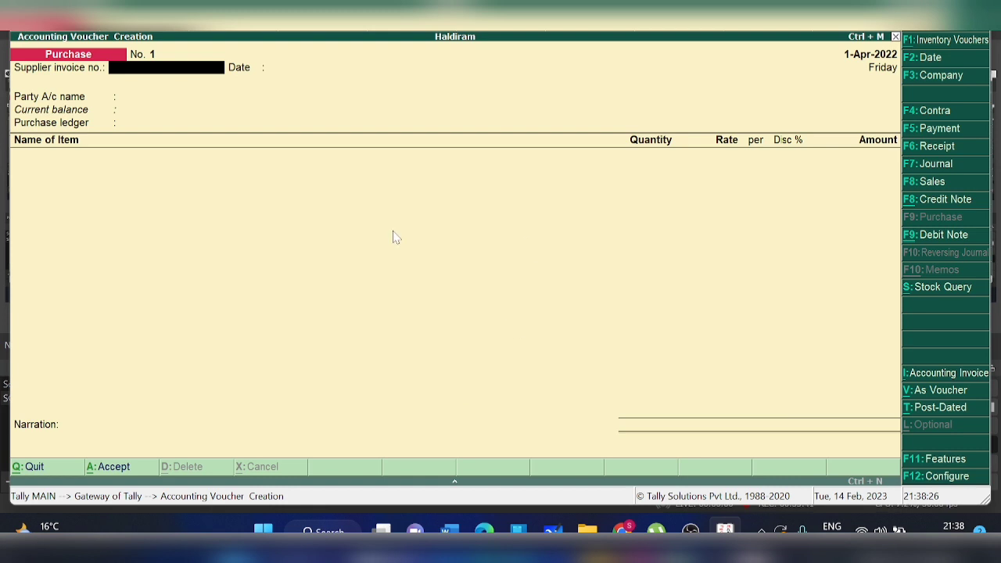
left_click(949, 378)
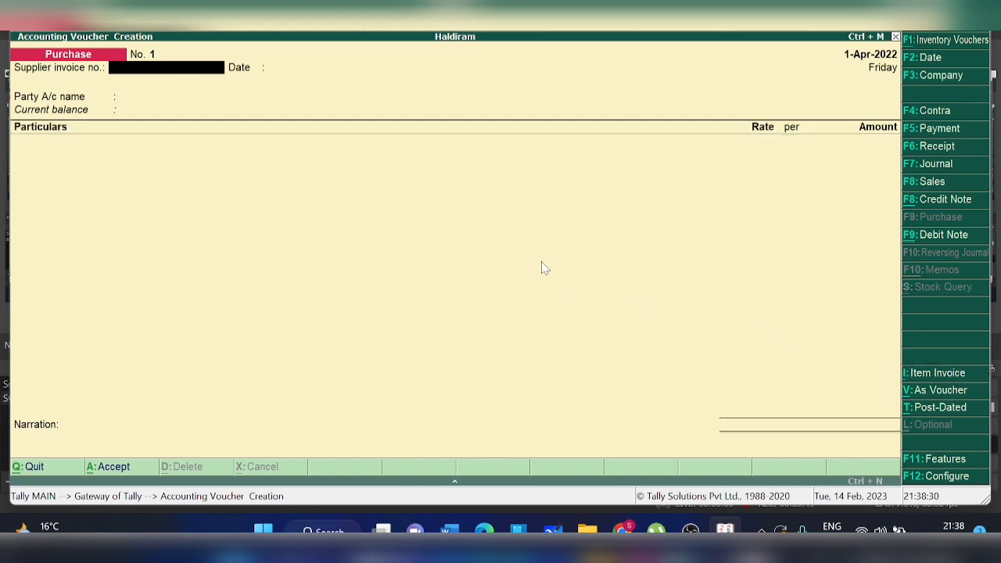
left_click(932, 381)
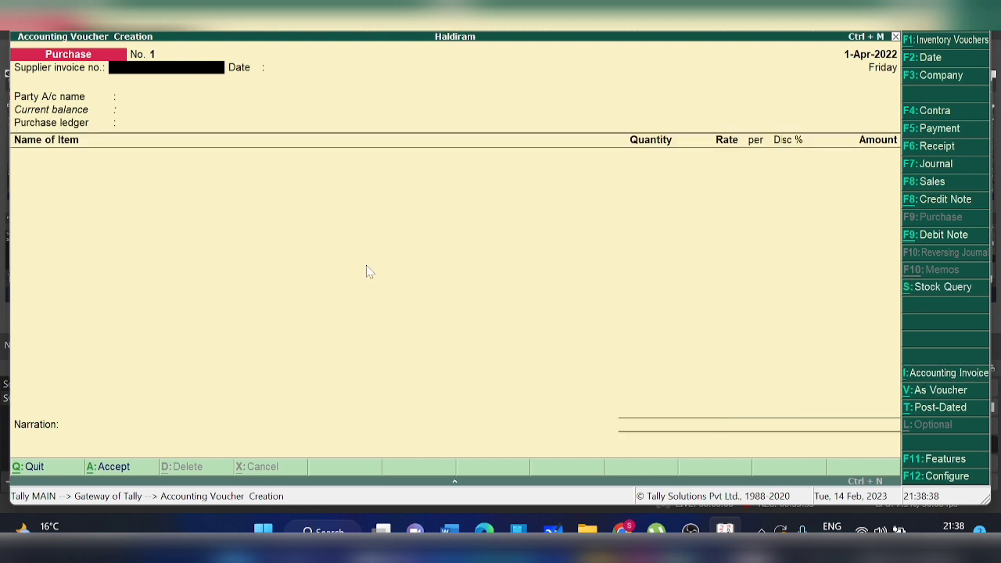
Step: Choose KAMAL as the supplier and start a new ledger named PURCHASE for the purchase ledger
key("Return")
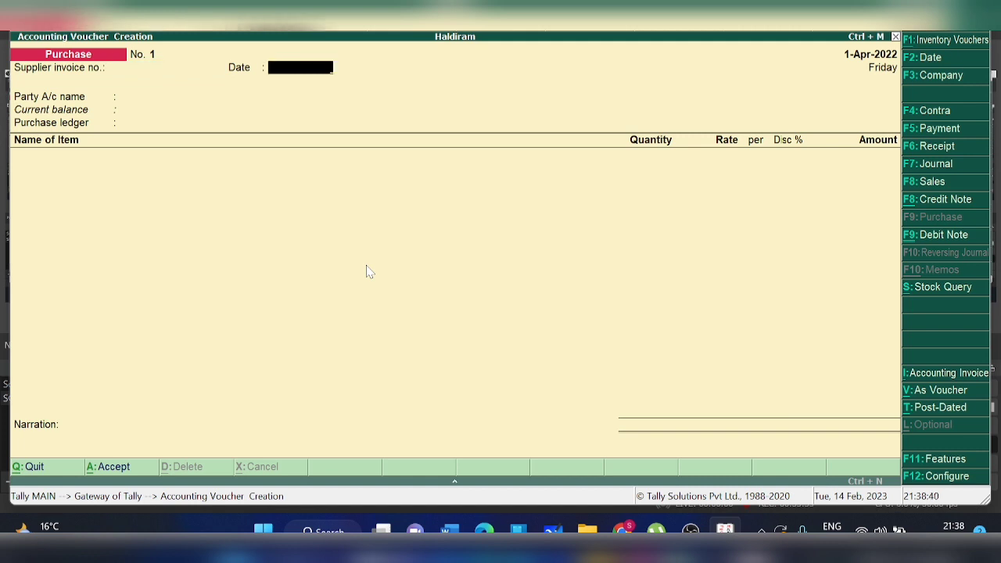
key("Return")
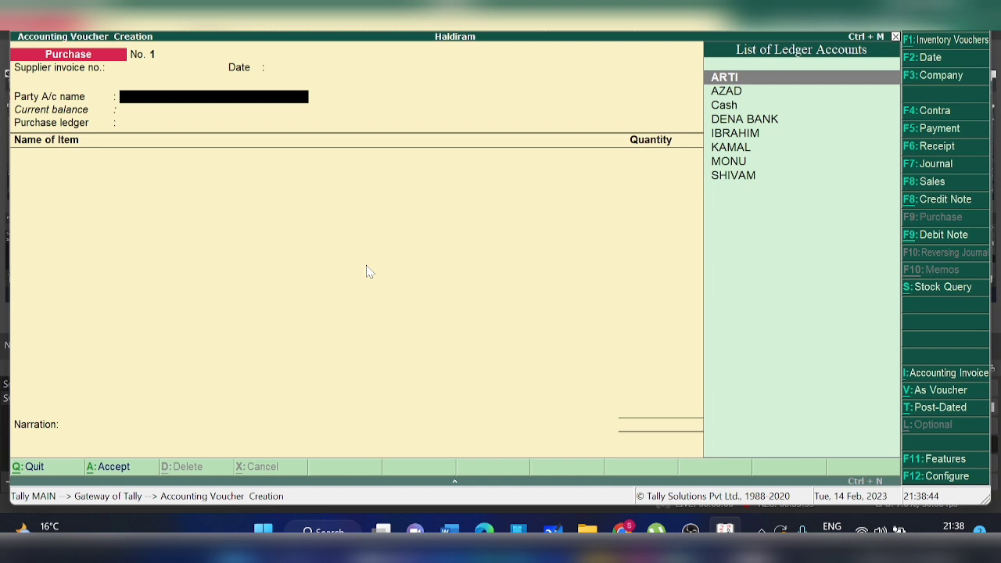
type("K")
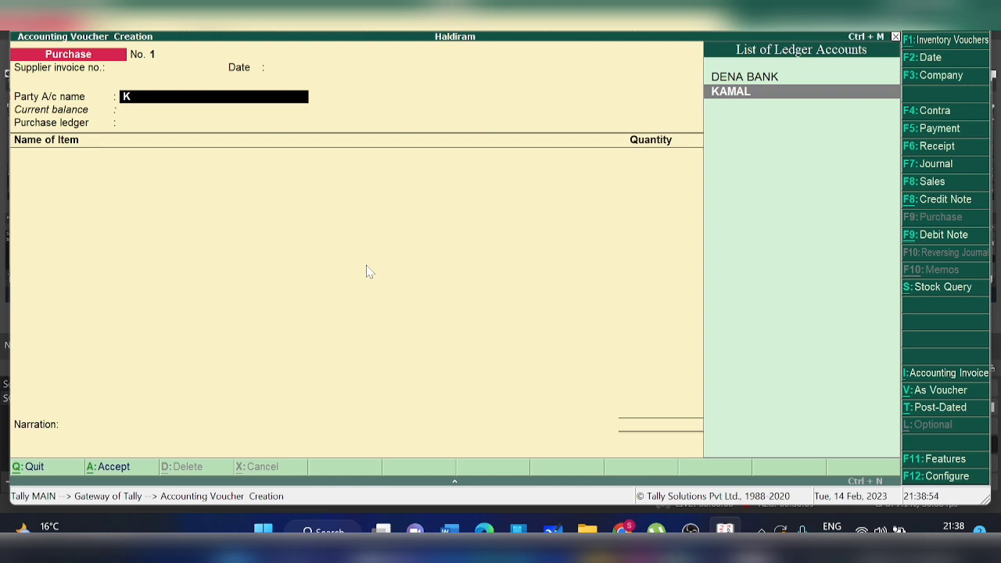
key("Return")
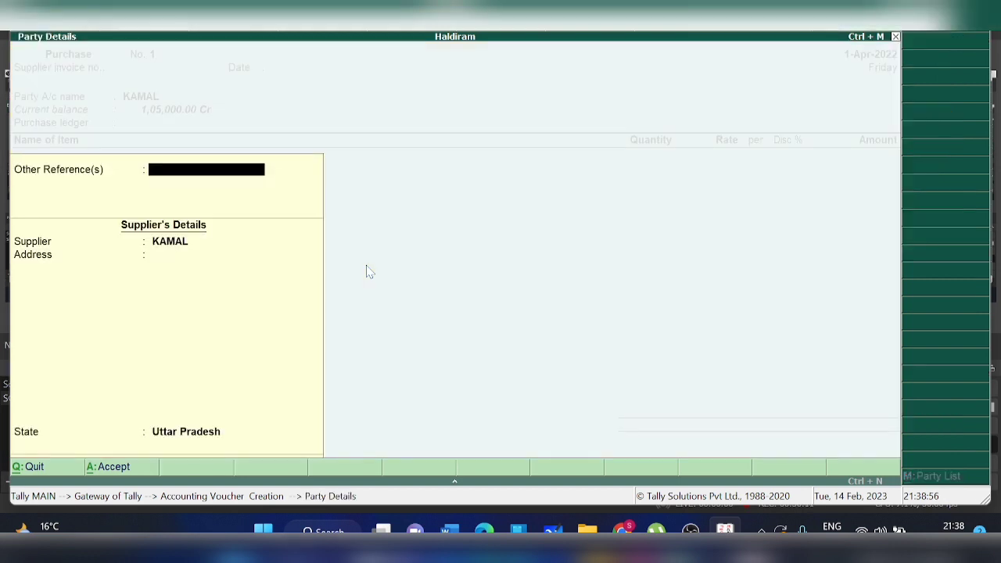
key("Return")
key("Return")
key("Return")
key("Return")
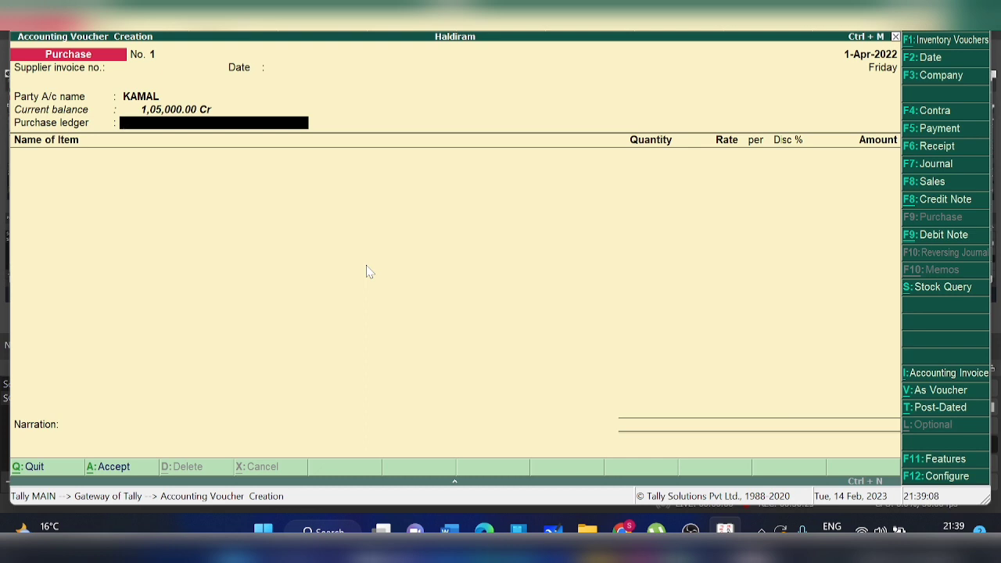
key("alt+c")
type("PURCHASE")
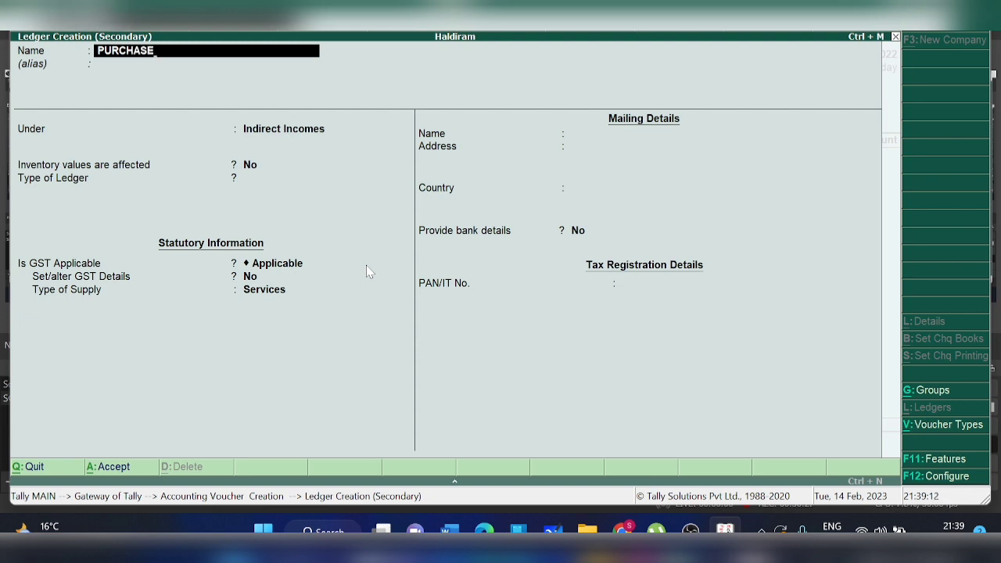
Step: Put the PURCHASE ledger under Purchase Accounts, inventory affected, GST Not Applicable, and save it
key("Return")
key("Return")
type("PURCH")
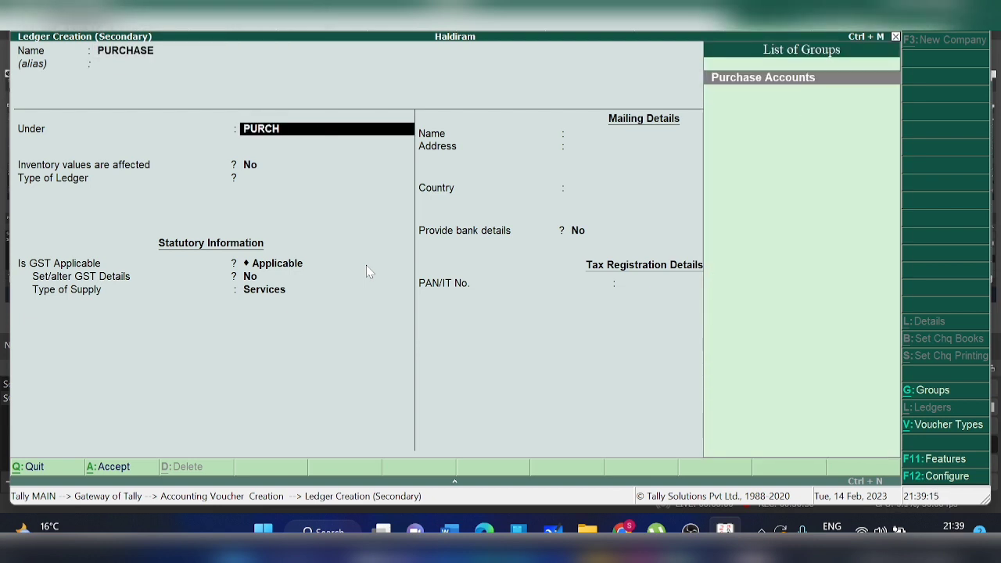
key("Return")
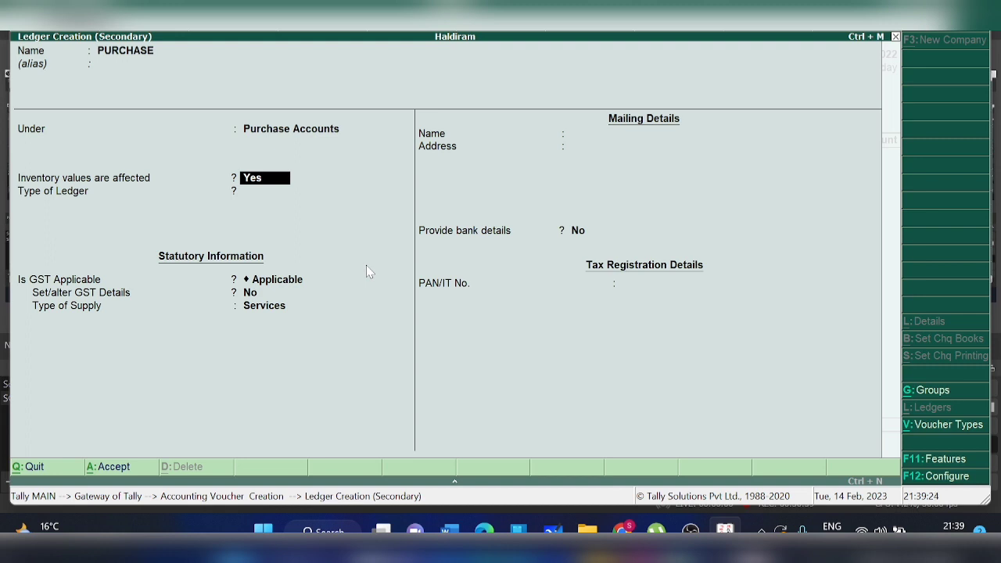
key("Return")
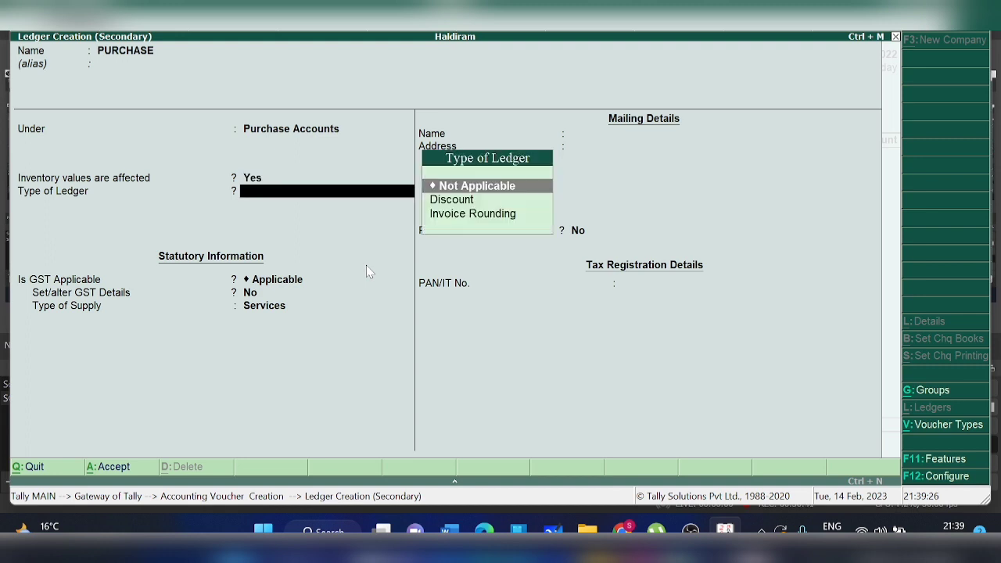
key("Return")
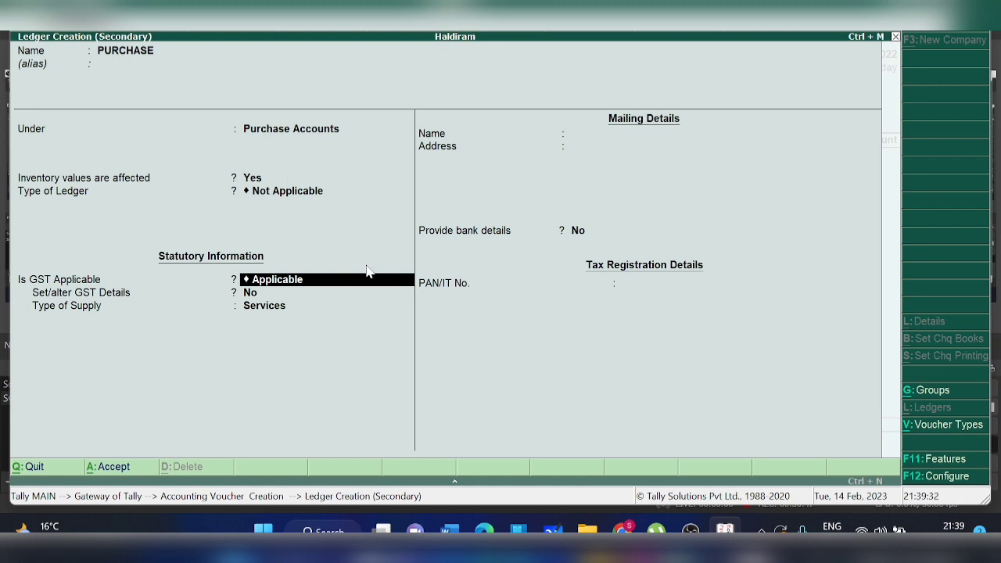
type("N")
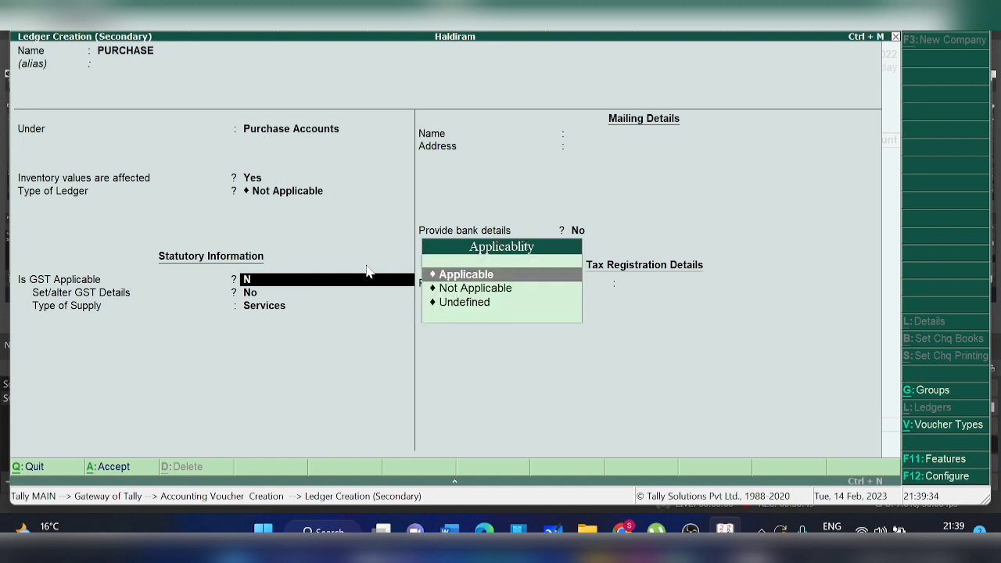
key("Down")
key("Return")
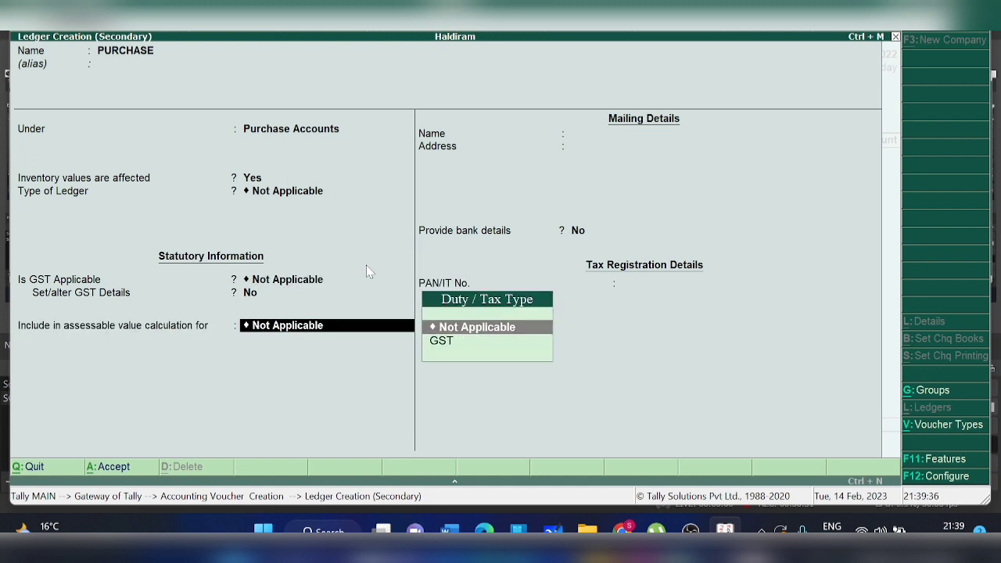
key("Return")
key("Return")
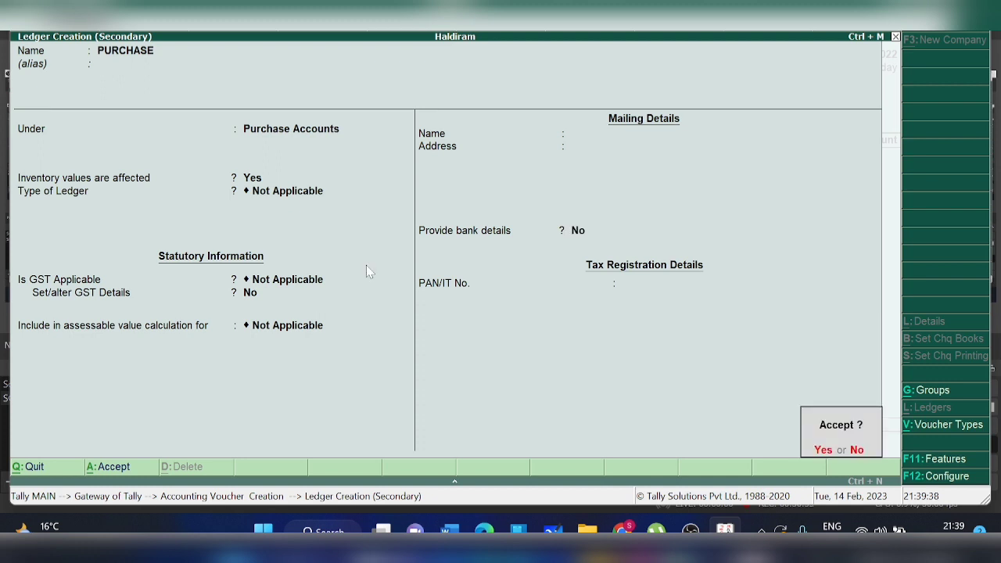
key("Return")
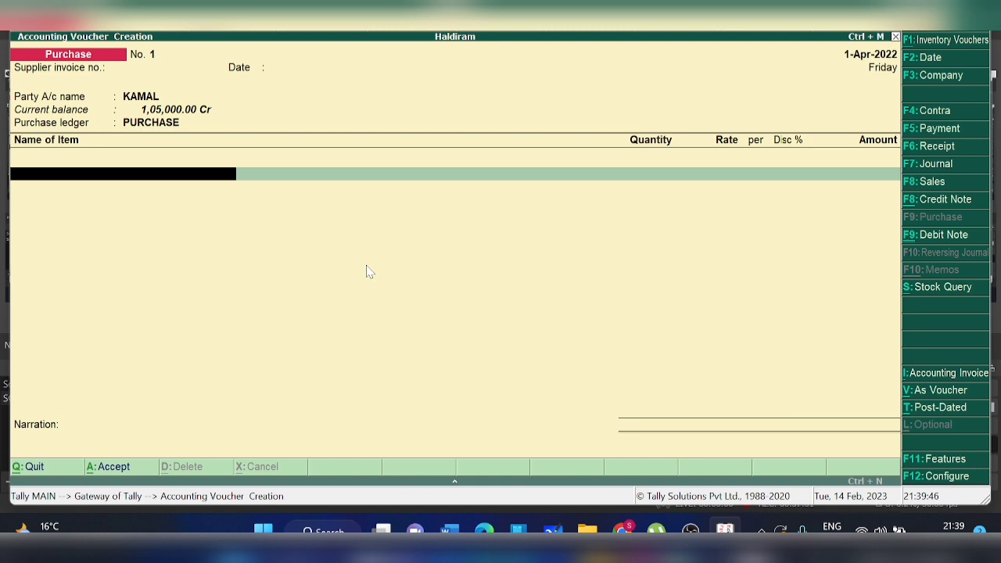
Step: Enter BED at 5 nos, rate 10,000, 10% discount (45,000.00), and start the SOFA line
type("BE")
key("Return")
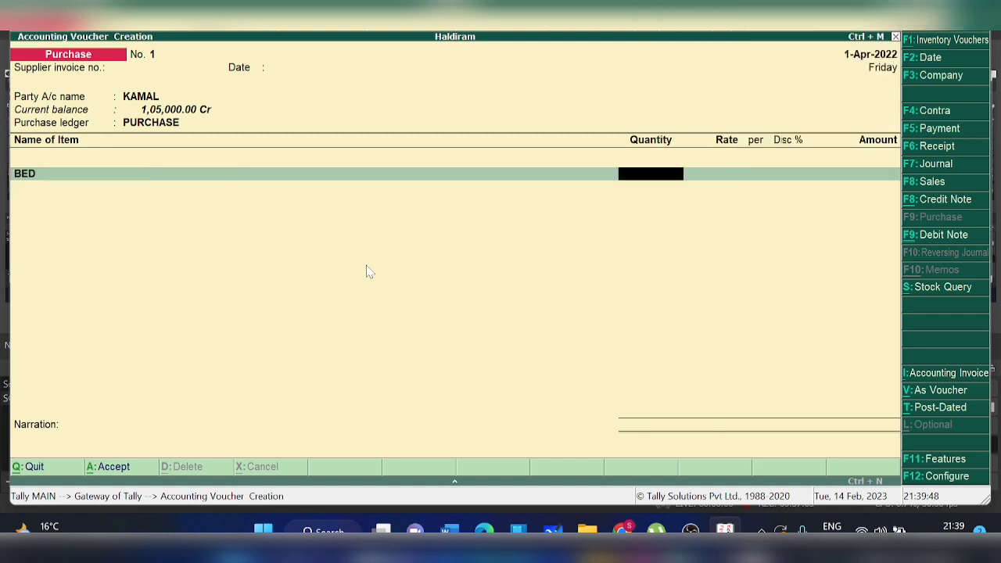
type("5")
key("Return")
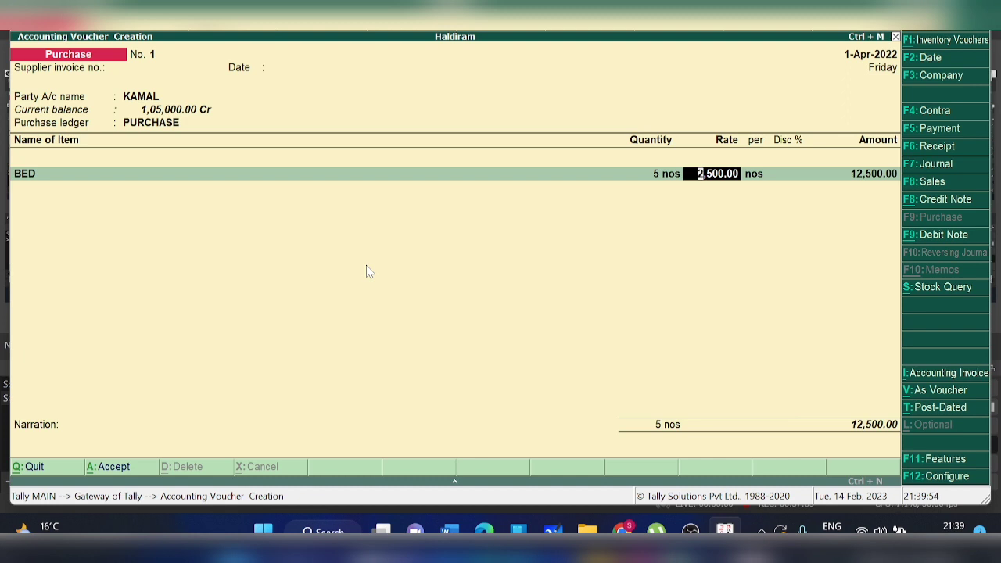
type("10")
key("Return")
key("Return")
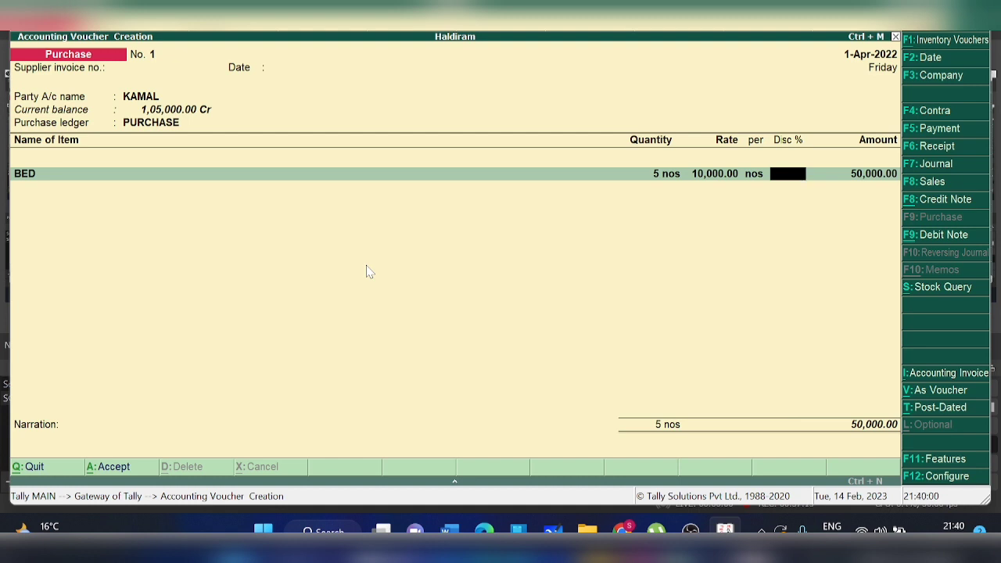
type("10")
key("Return")
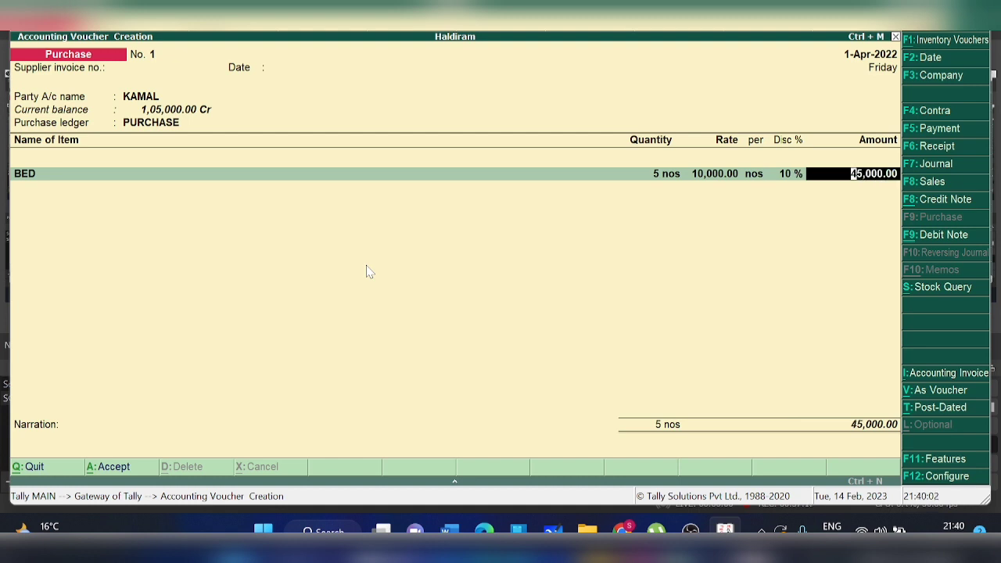
key("Return")
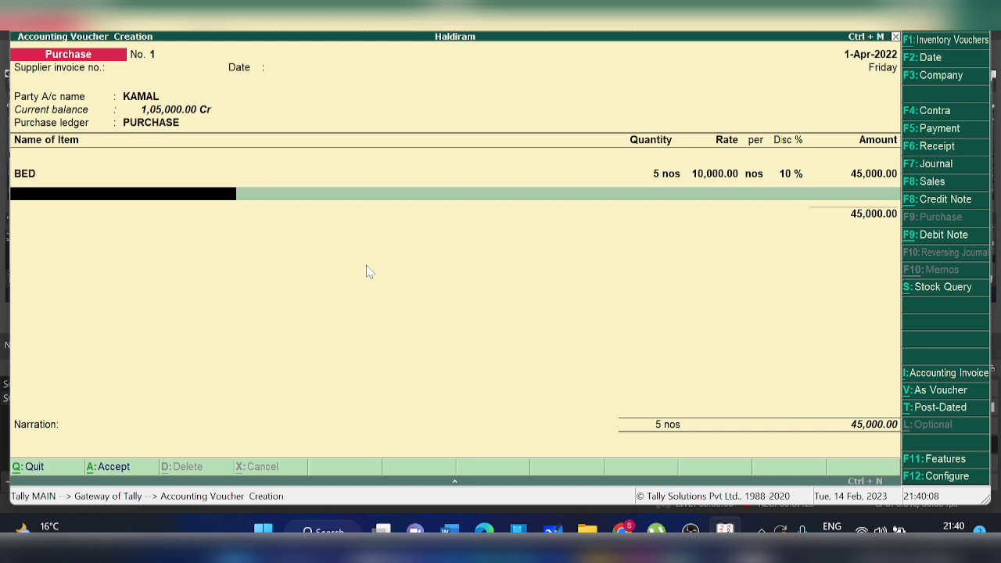
type("SOFA")
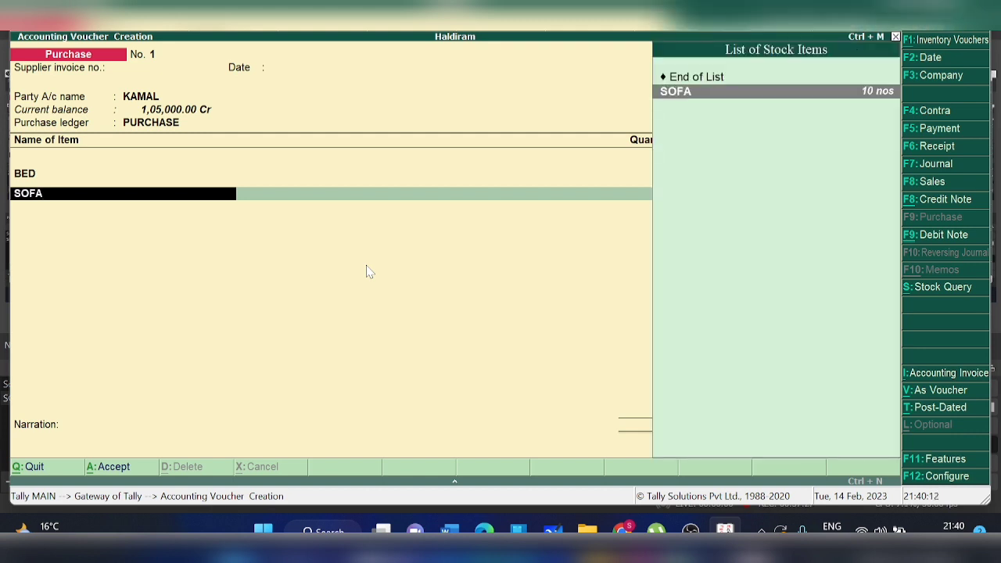
Step: Add SOFA at 2 nos and rate 1,750.00 with no discount, correcting the mistaken quantity
key("Return")
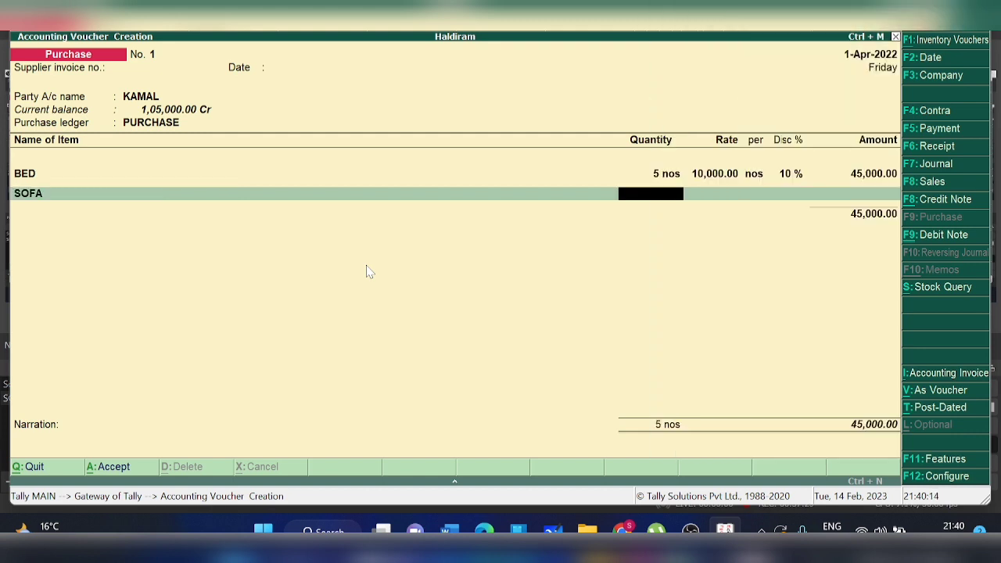
type("1750")
key("Return")
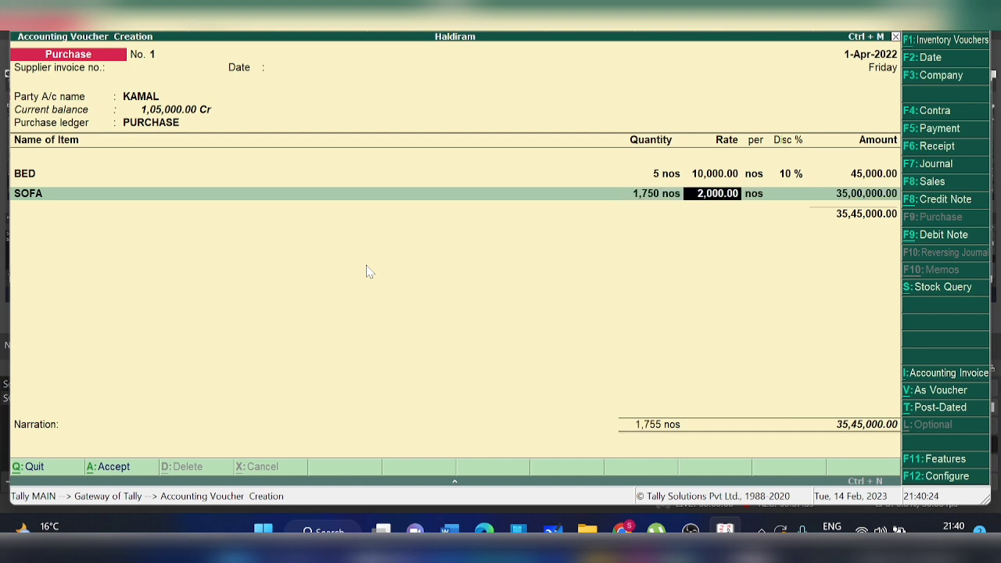
key("BackSpace")
type("2")
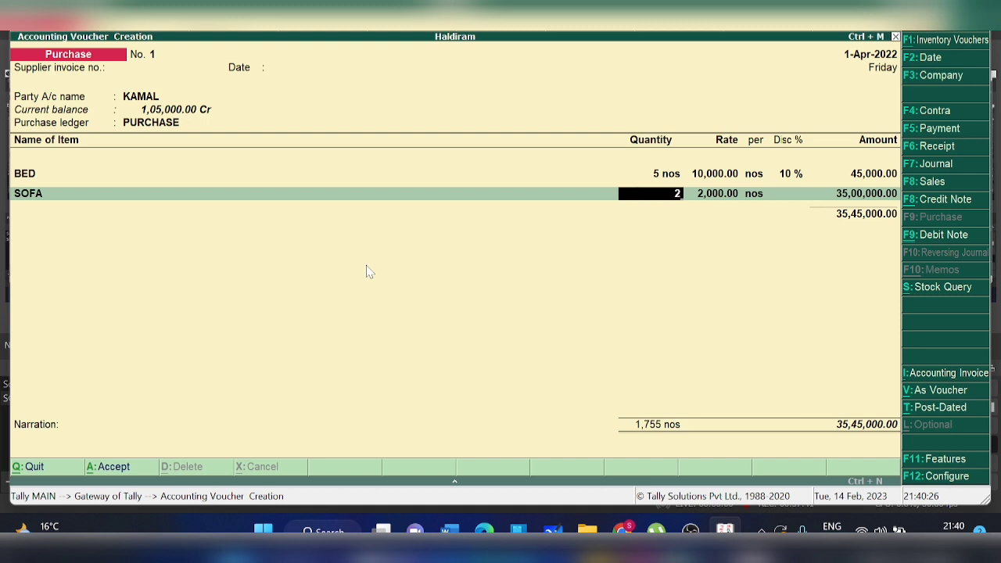
key("Return")
type("1750")
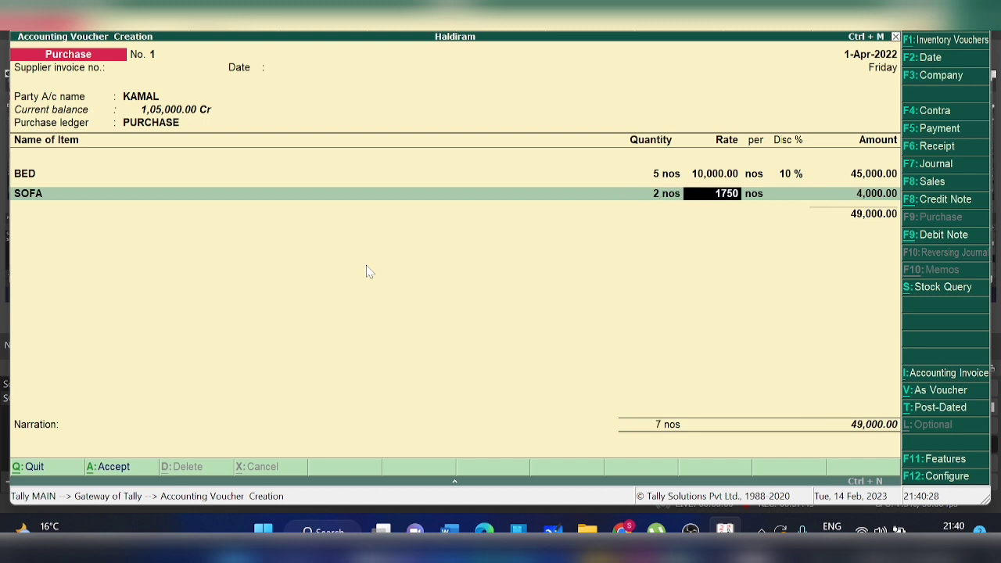
key("Return")
key("Return")
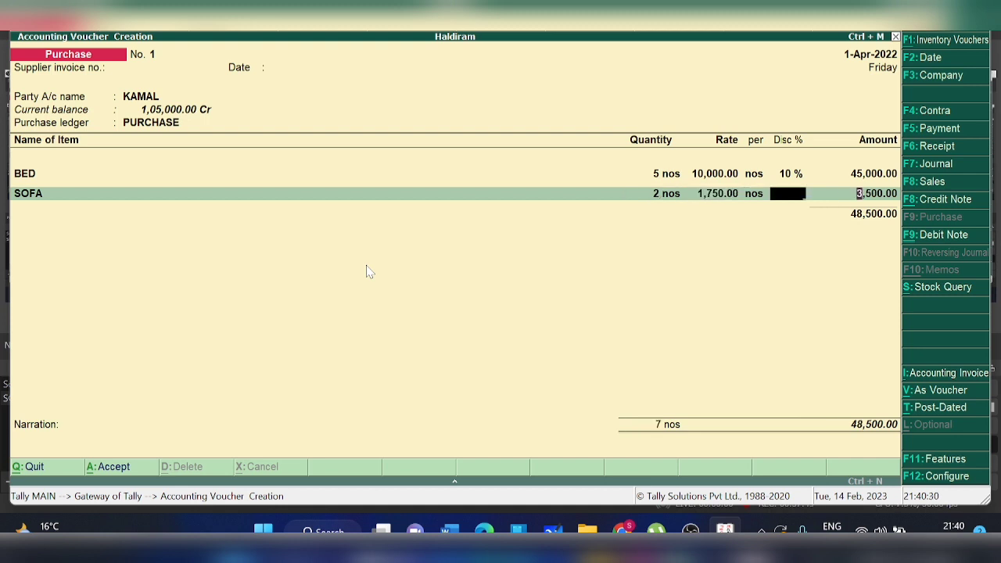
key("Return")
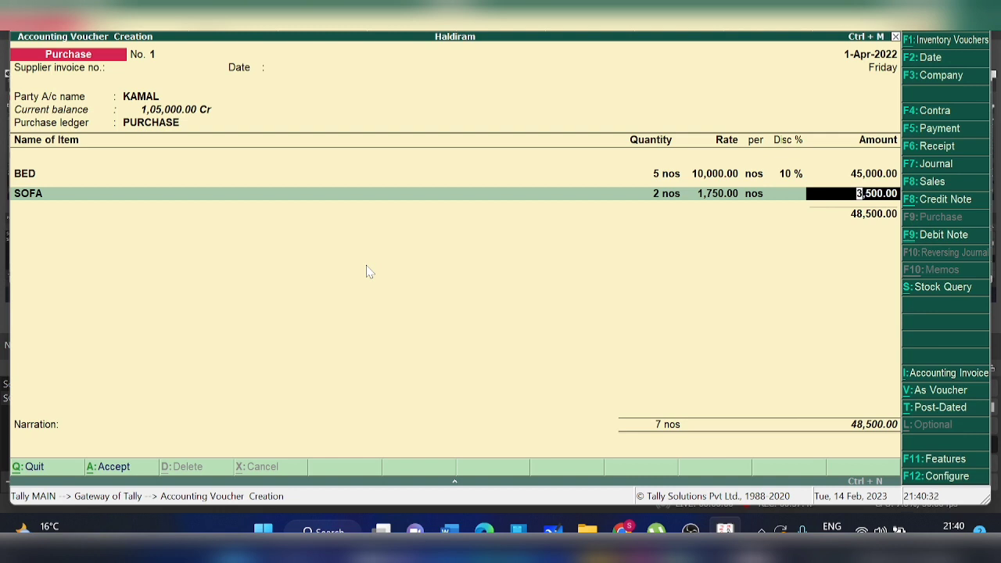
key("Return")
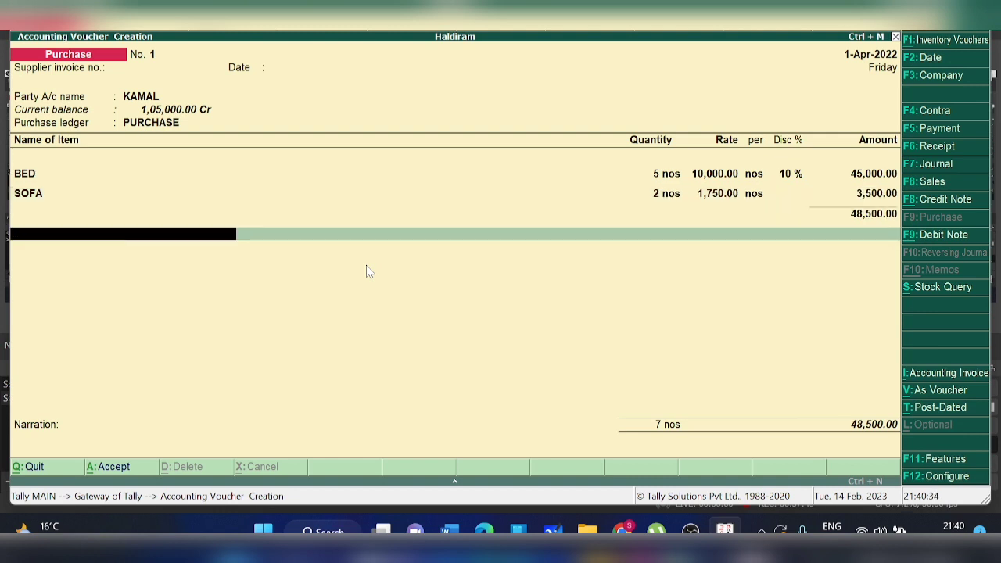
Step: Finish the item list and save purchase voucher No. 1 totalling 48,500.00
key("Return")
key("Return")
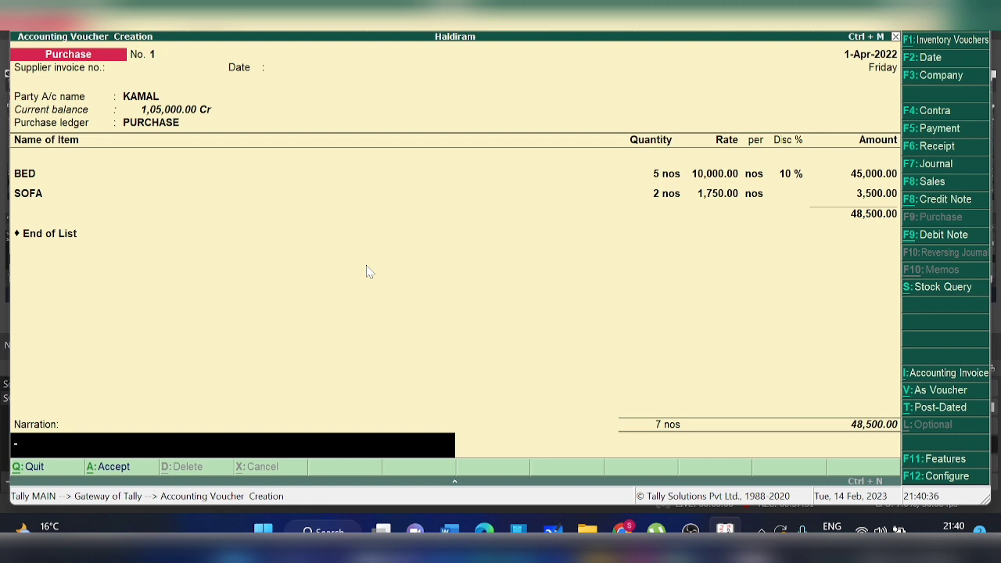
key("Return")
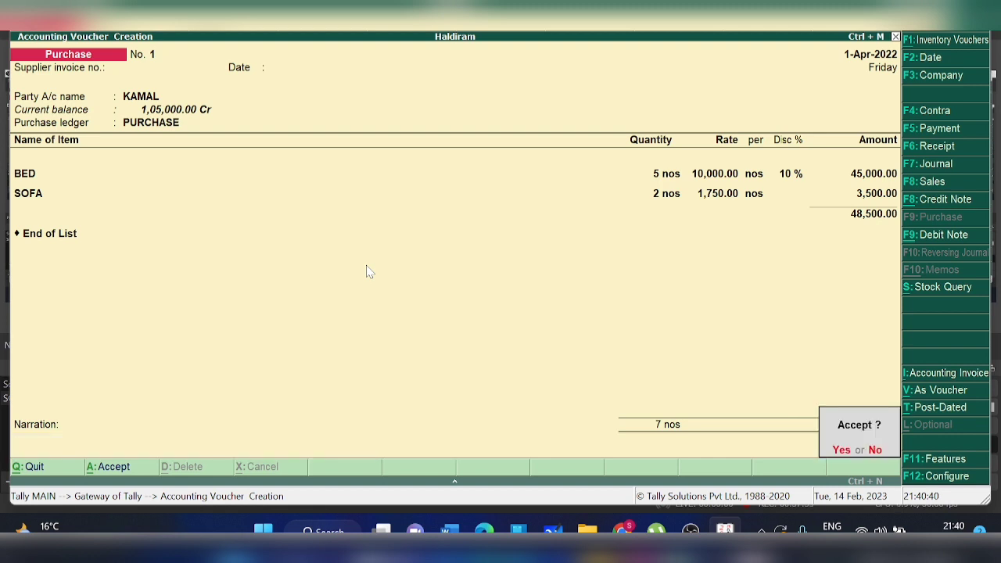
key("y")
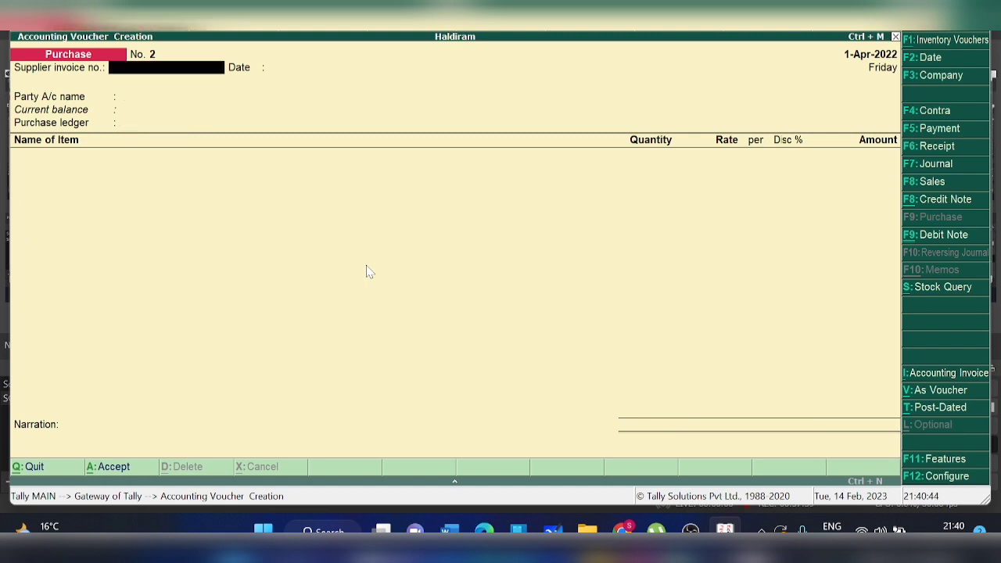
Step: Start a Sales voucher with Cash as the party and begin creating a new sales ledger
left_click(936, 188)
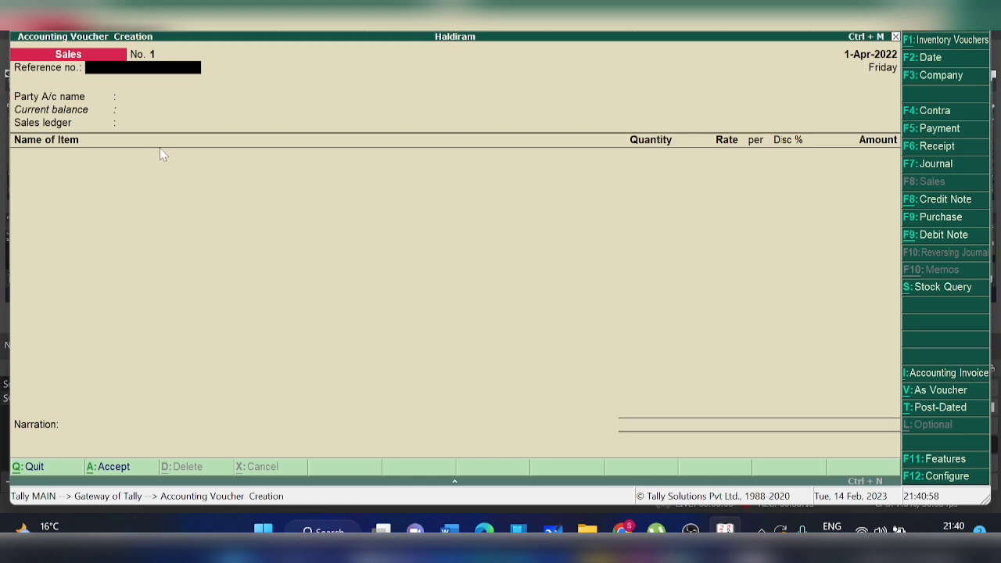
key("Return")
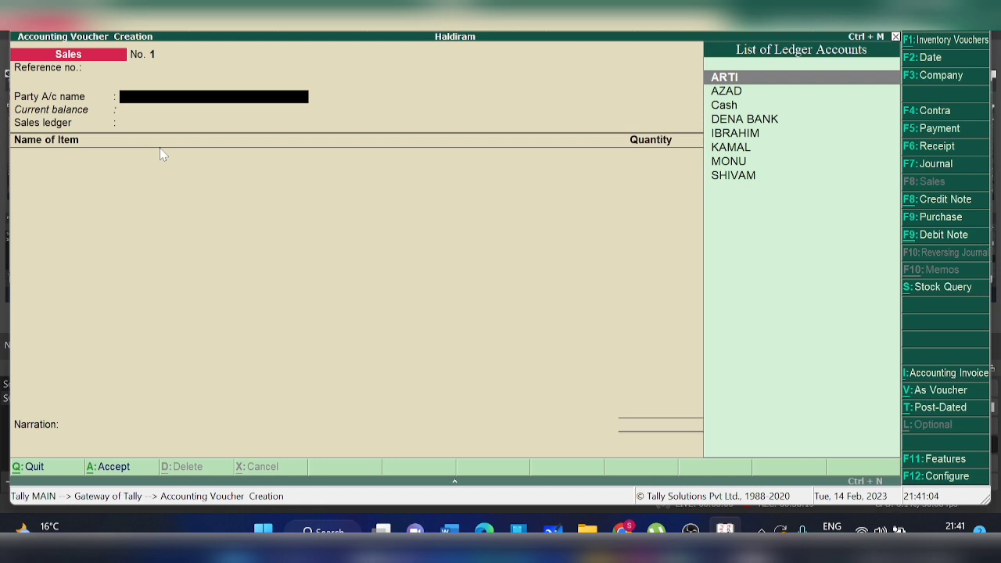
type("CASH")
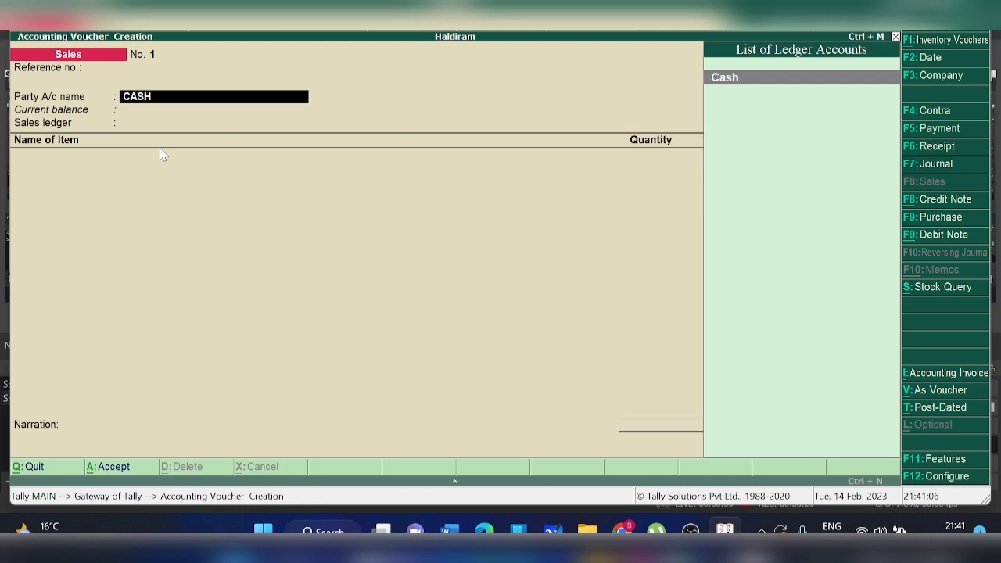
key("Return")
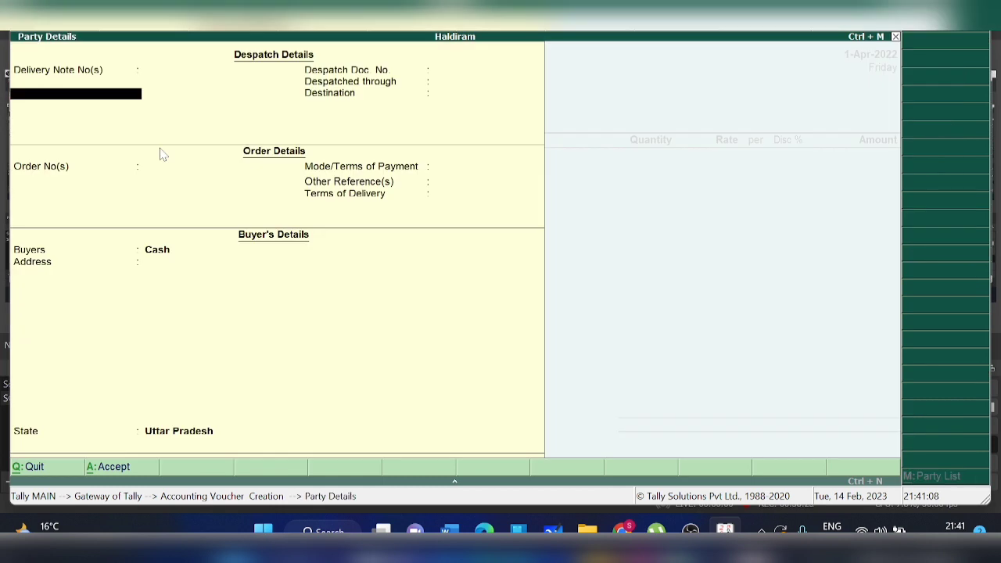
key("Return")
key("Return")
key("Return")
key("Return")
key("Return")
key("Return")
key("Return")
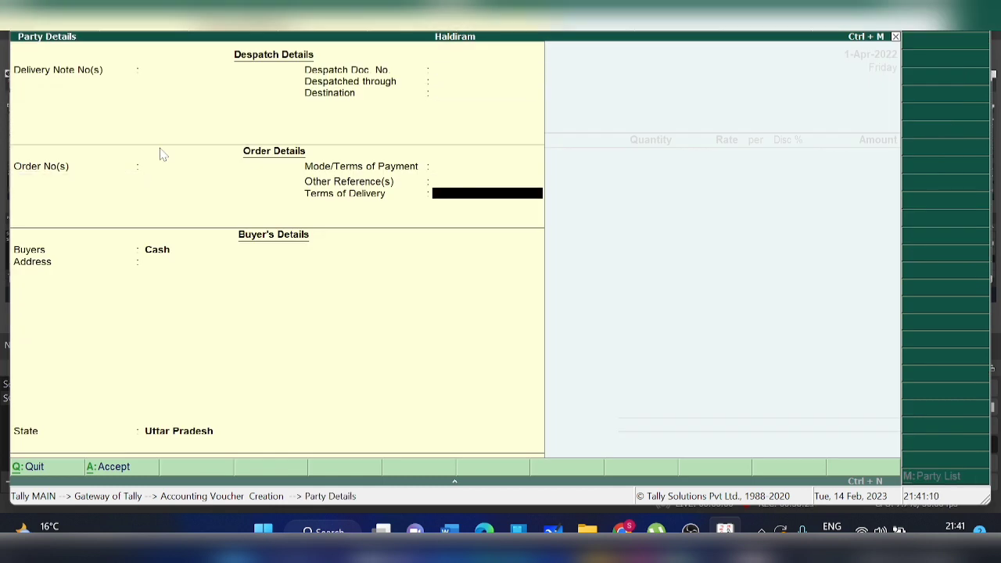
key("Return")
key("Return")
key("Return")
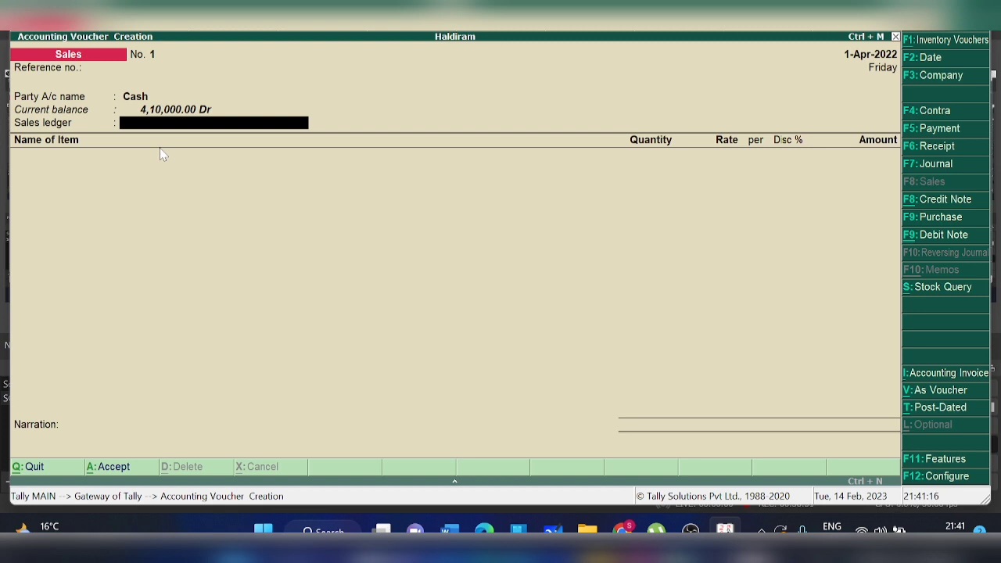
key("alt+c")
Step: Name the ledger SALES, place it under Sales Accounts with GST Not Applicable, and save it
type("SALES")
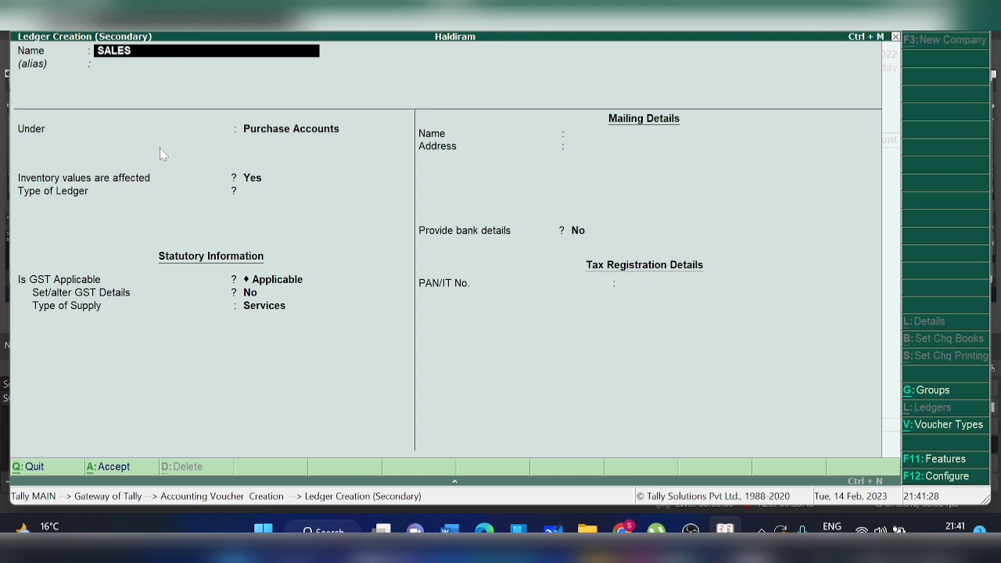
key("Return")
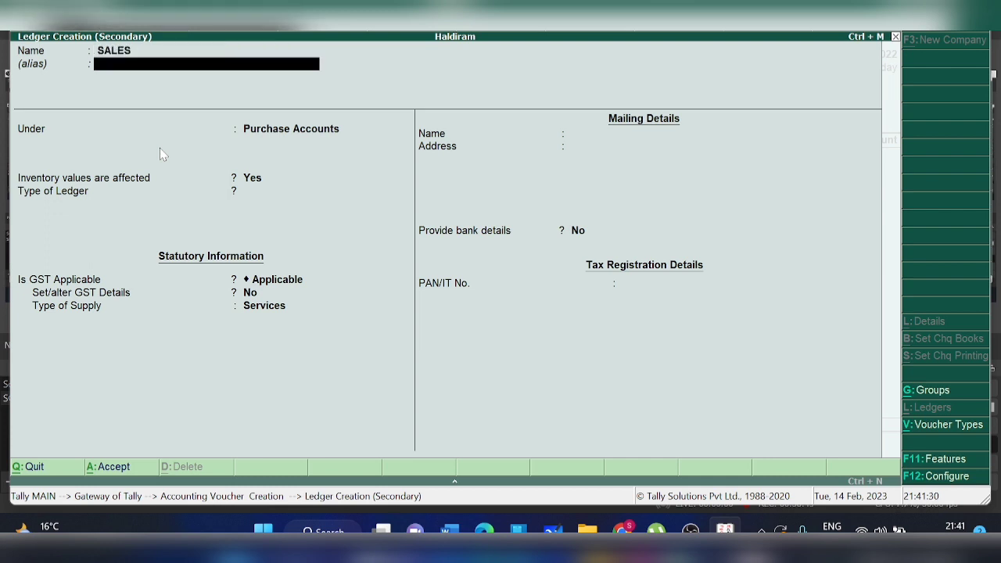
key("Return")
type("SALE")
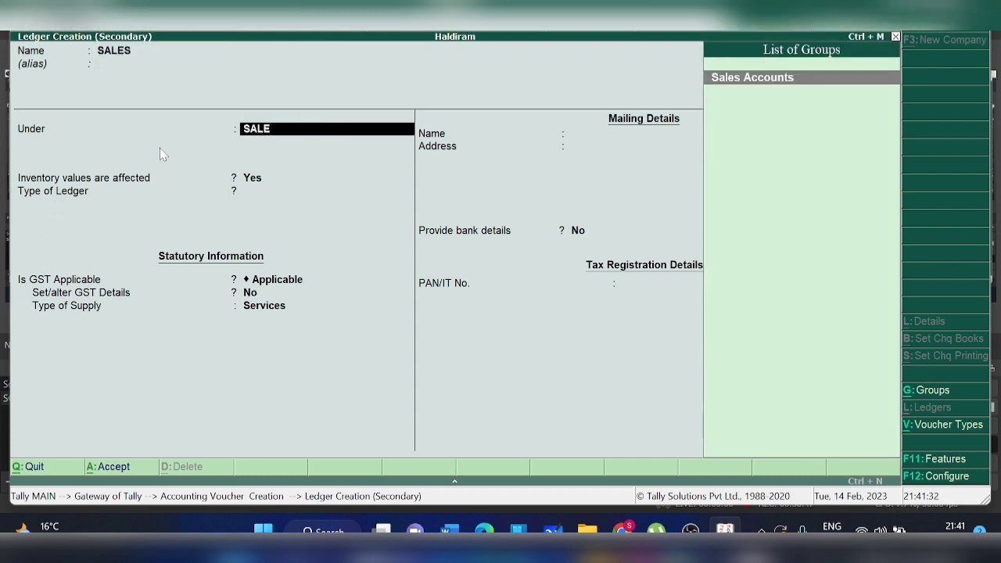
key("Return")
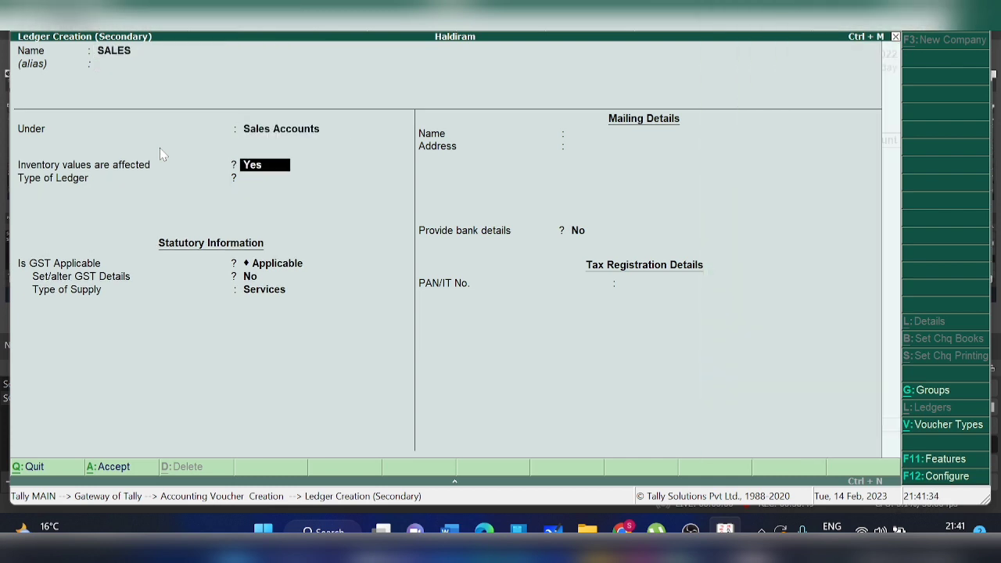
key("Return")
key("Return")
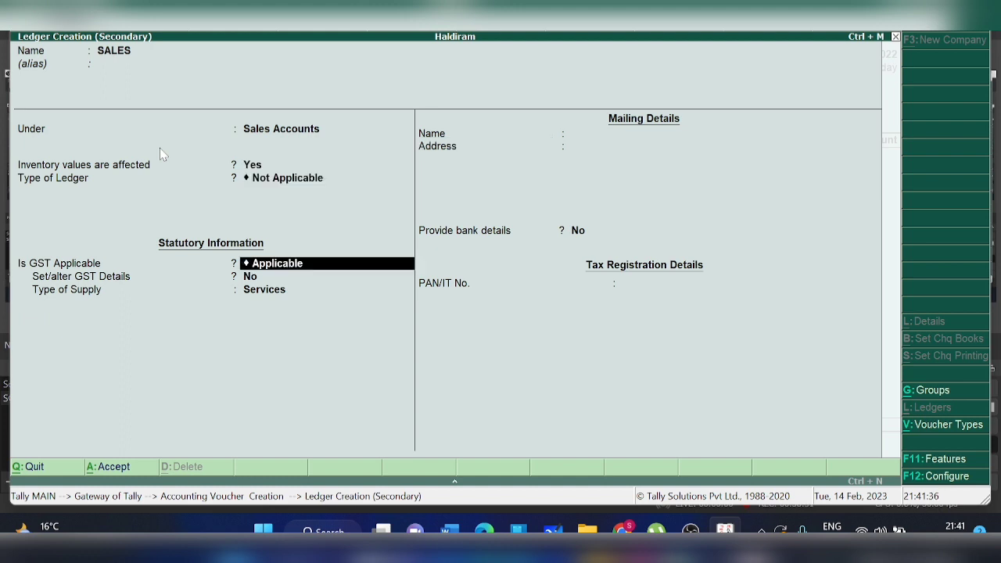
type("N")
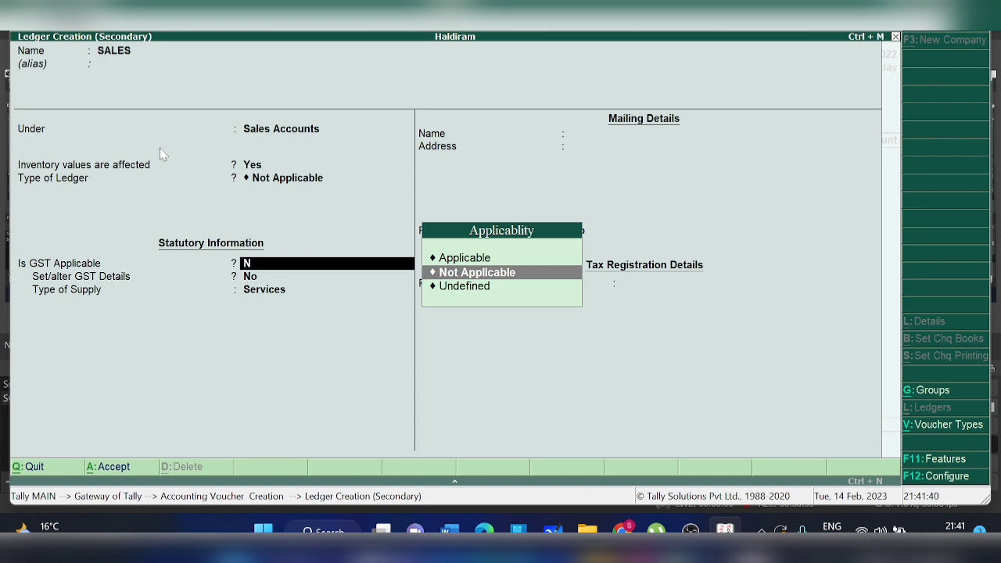
key("Return")
key("Return")
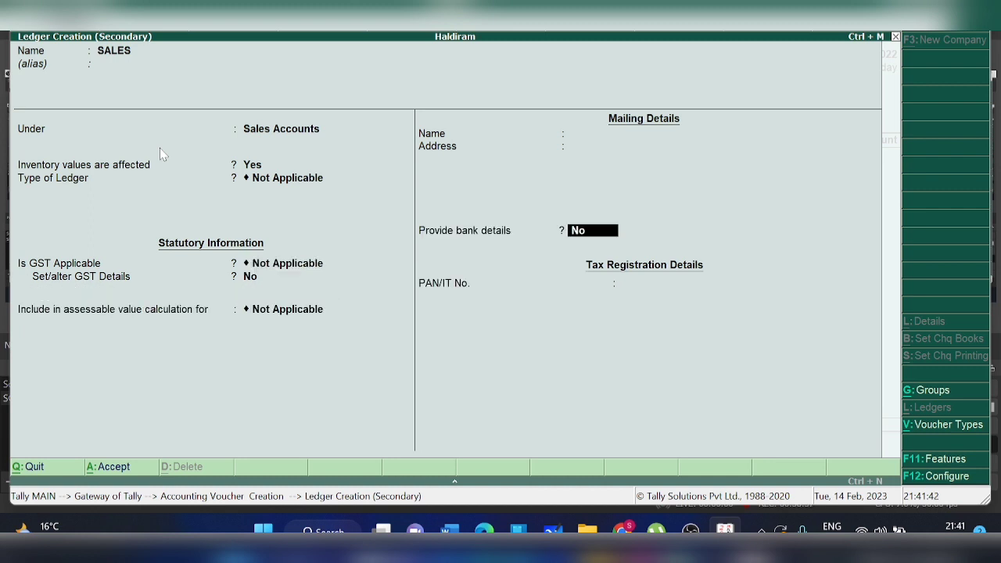
key("Return")
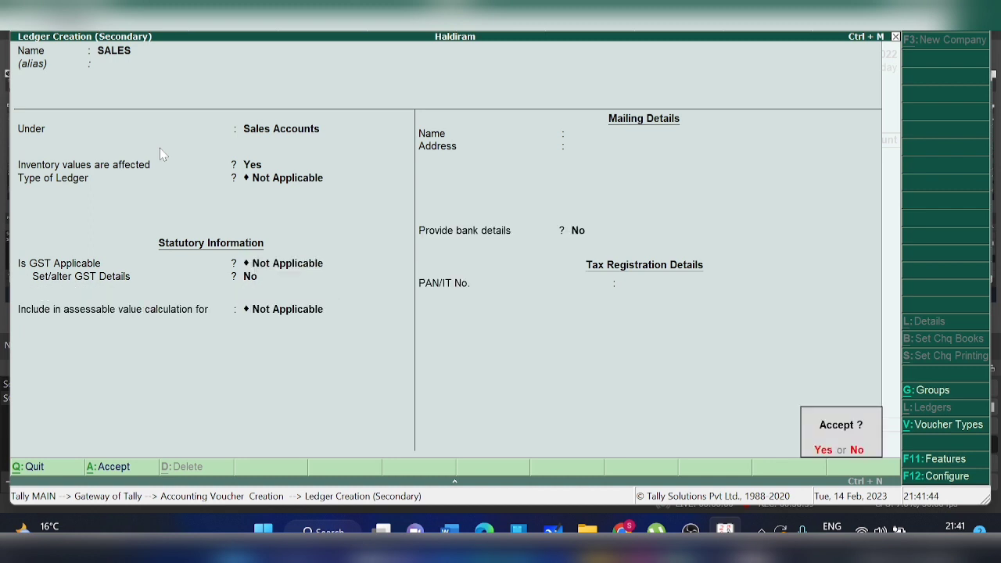
key("Return")
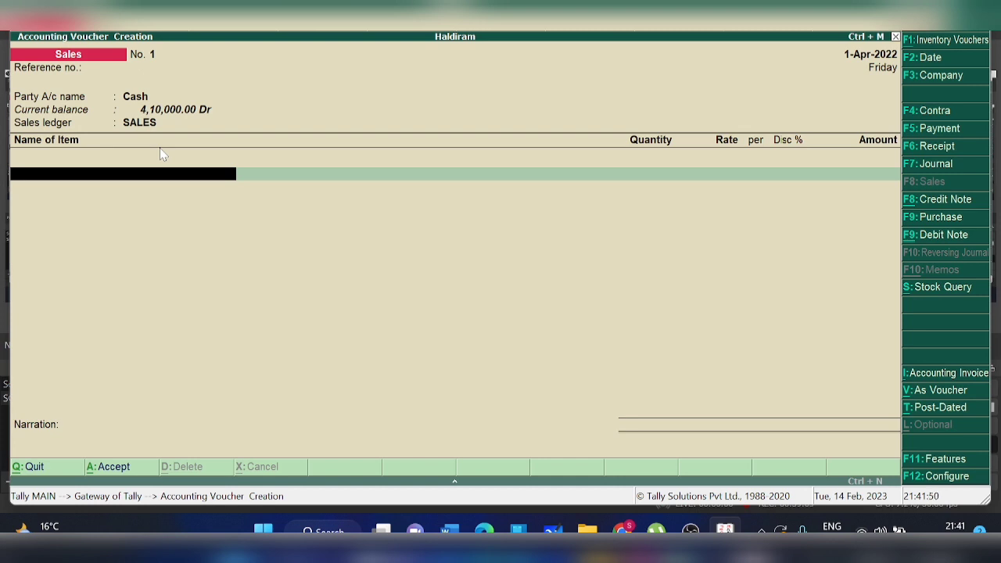
Step: Add BED as the first sales item: 3 nos at 3,000
type("Br")
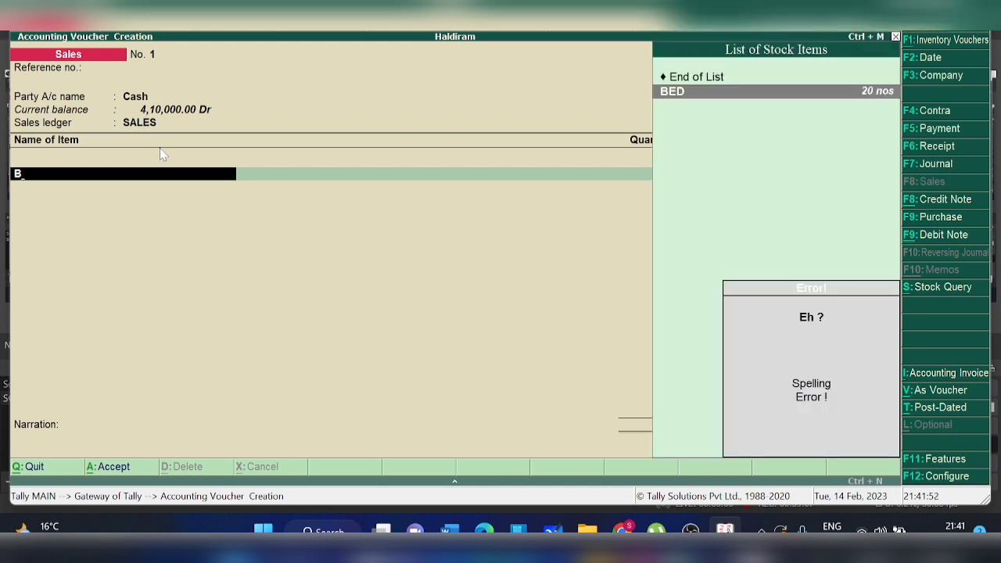
key("BackSpace")
type("E")
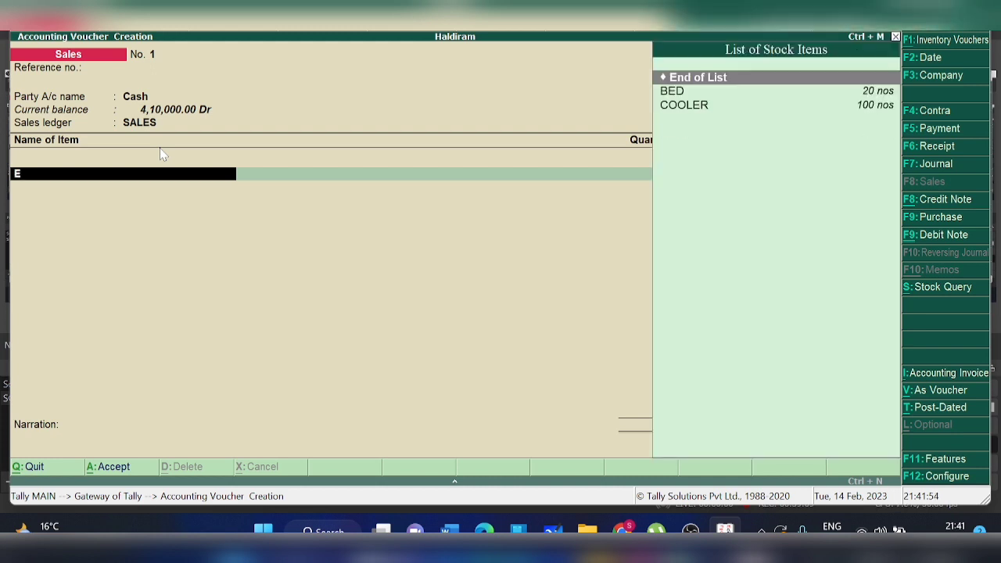
key("Down")
key("Return")
type("3")
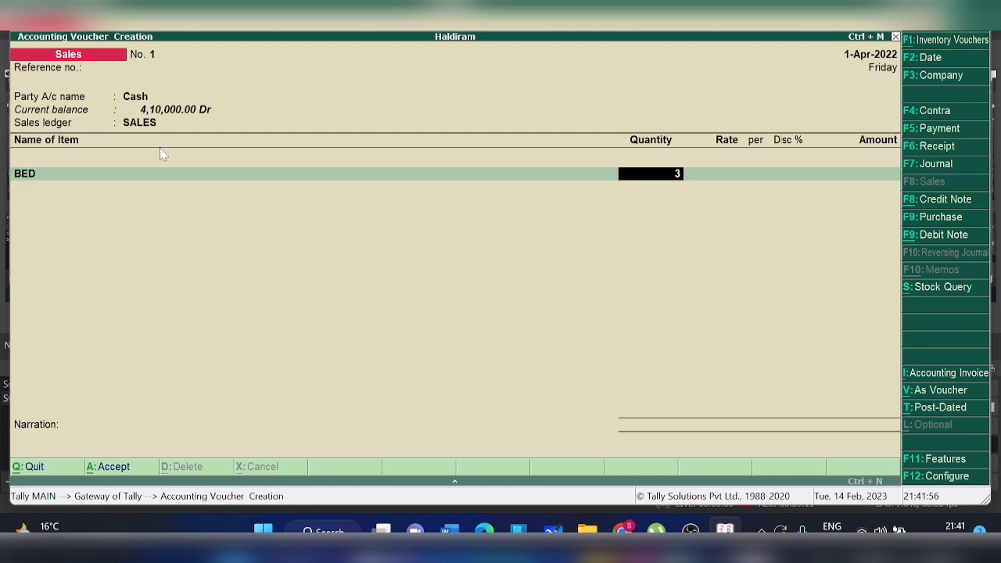
key("Return")
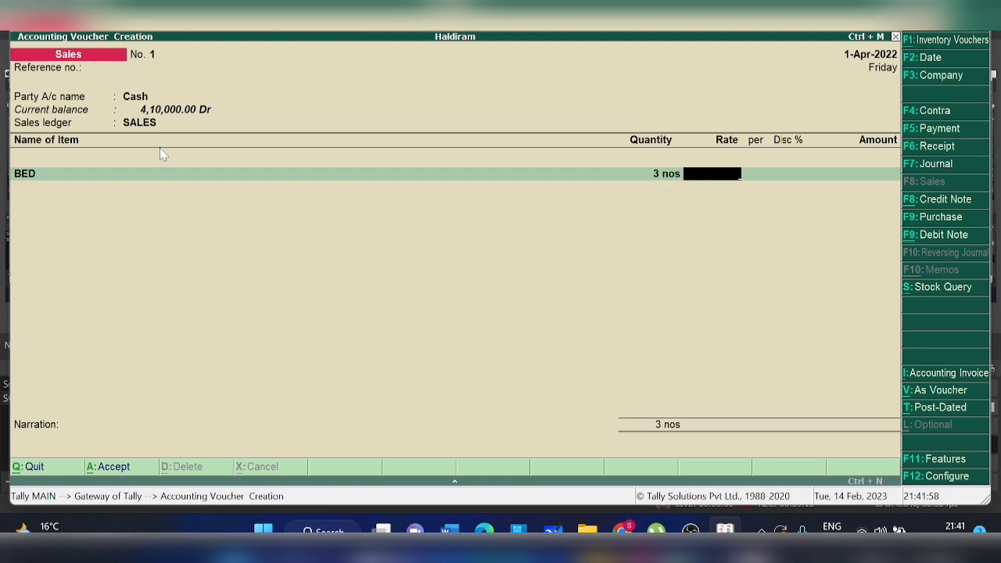
type("3000")
key("Return")
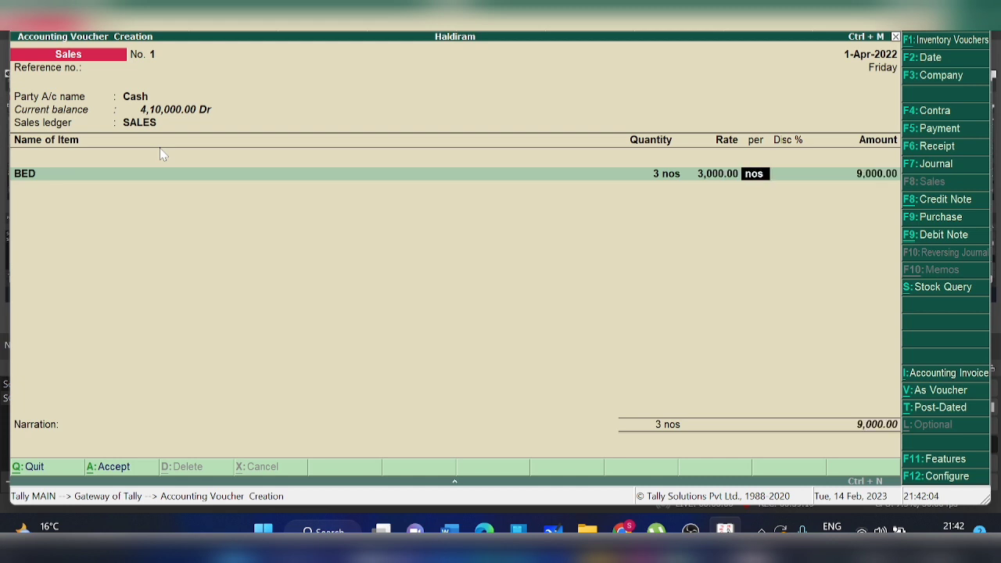
key("Return")
key("Return")
key("Return")
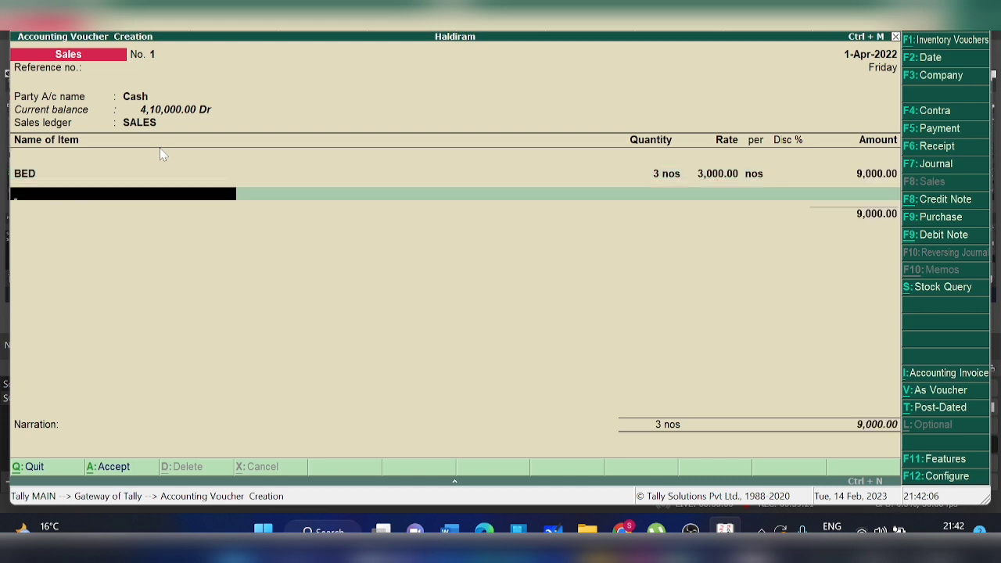
Step: Add SOFA, 5 nos at 2,500, then end the item list without a narration
type("SO")
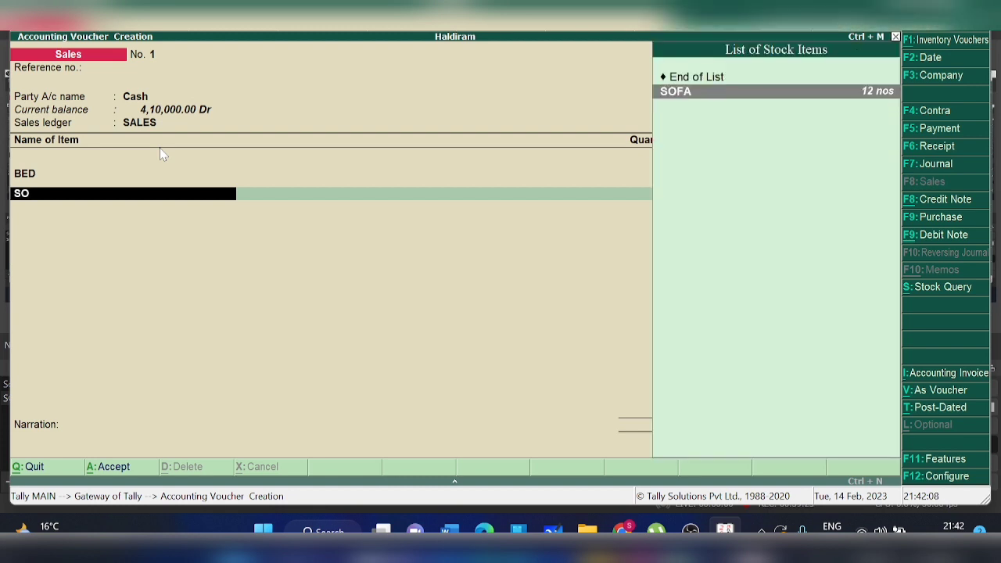
key("Return")
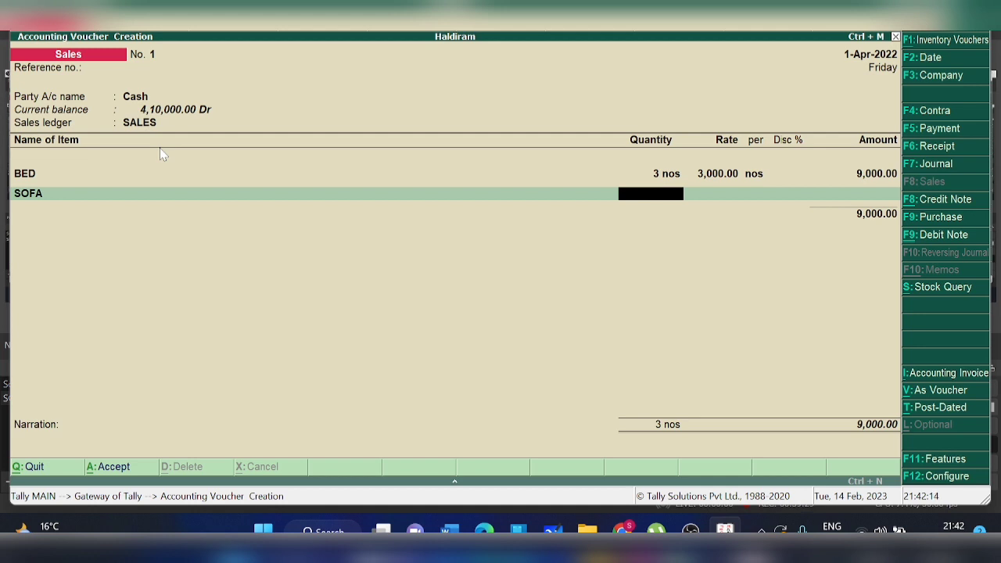
type("5")
key("Return")
type("2500")
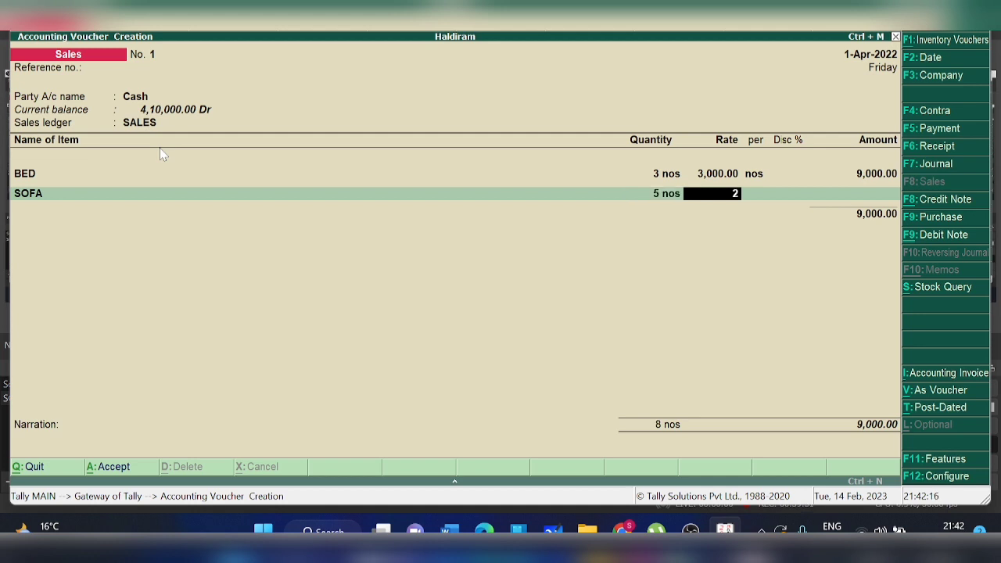
key("Return")
key("Return")
key("Return")
key("Return")
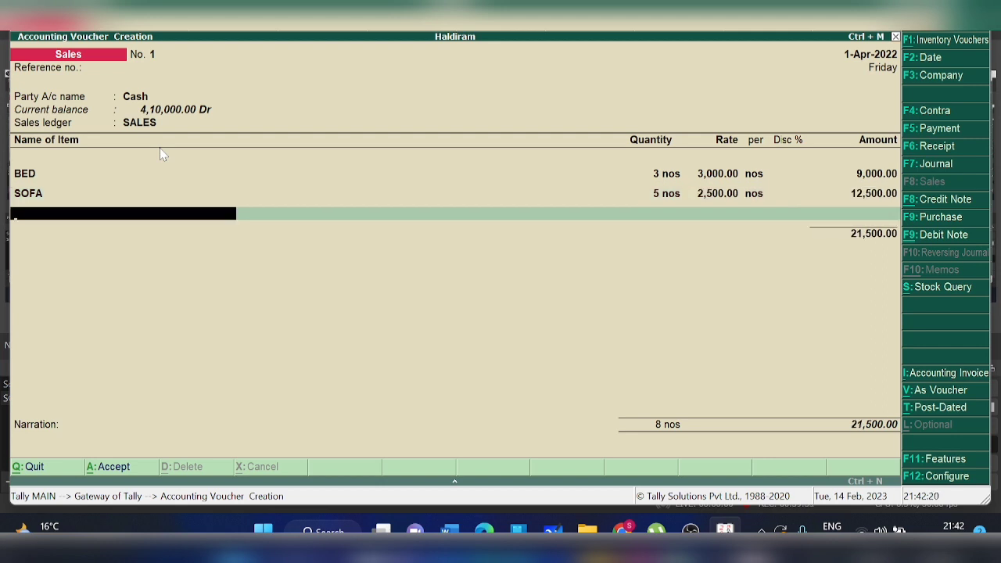
key("Return")
key("Return")
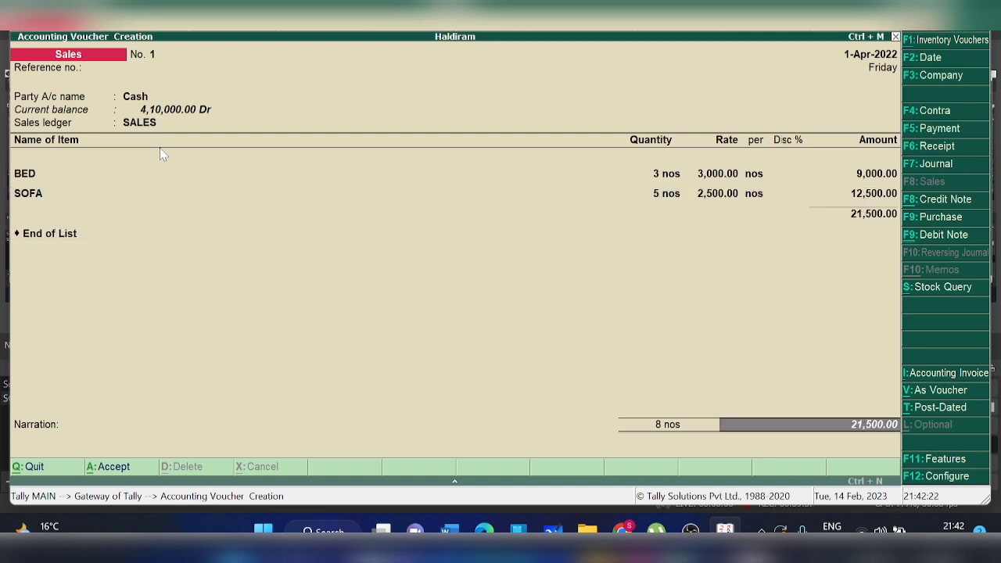
key("Return")
key("Return")
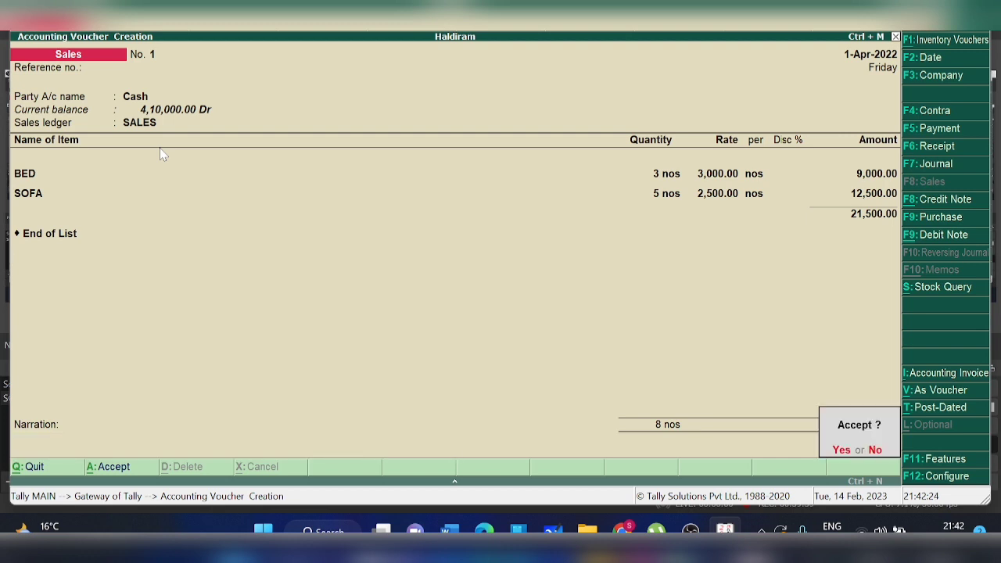
key("Return")
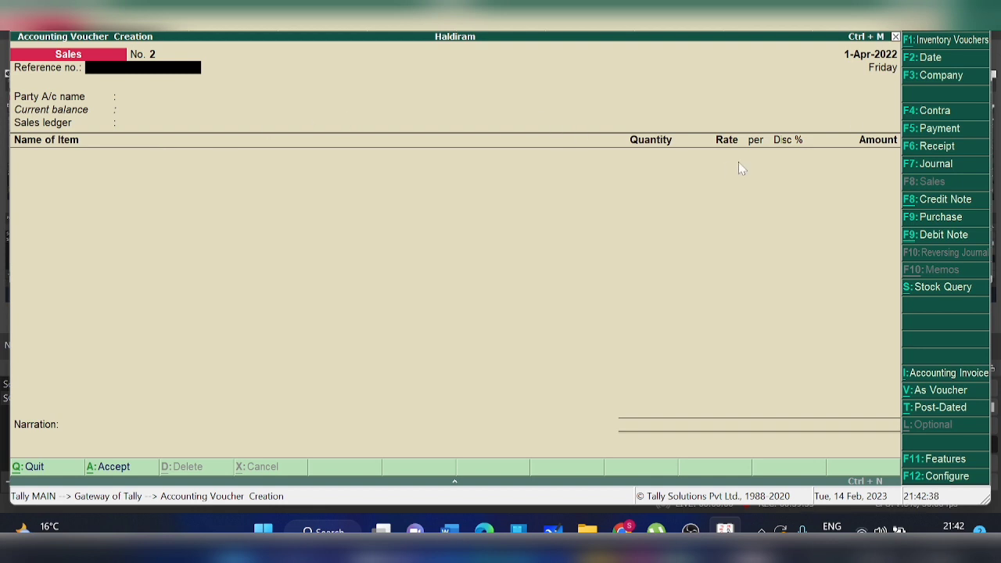
Step: Start Payment No. 1 debiting AZAD 85,000 on account
left_click(940, 128)
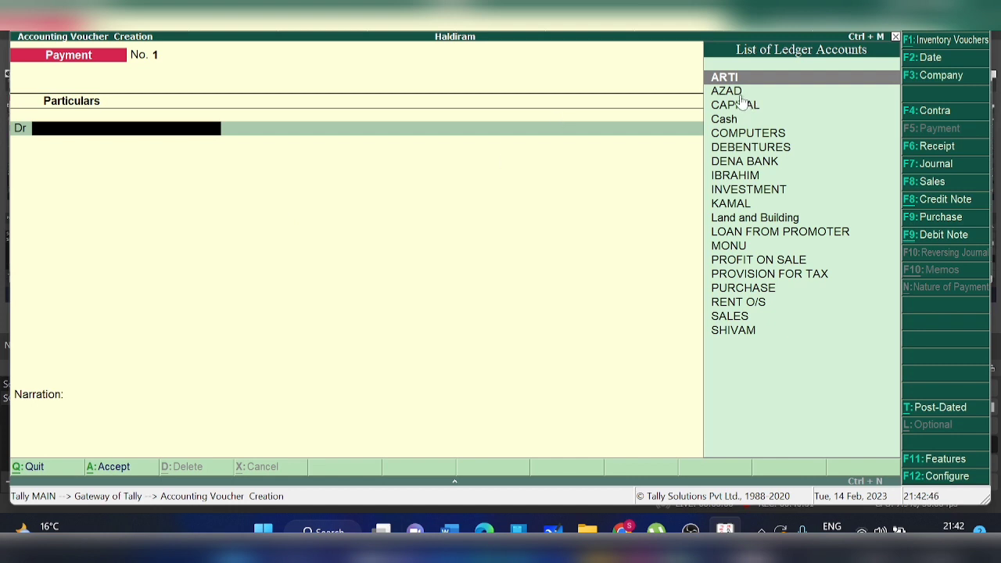
type("AZA")
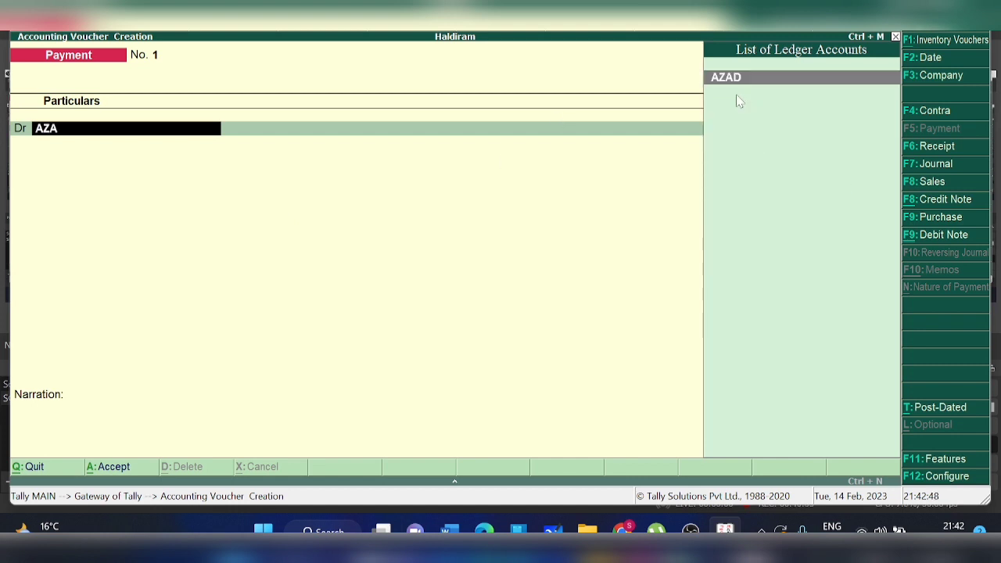
key("Return")
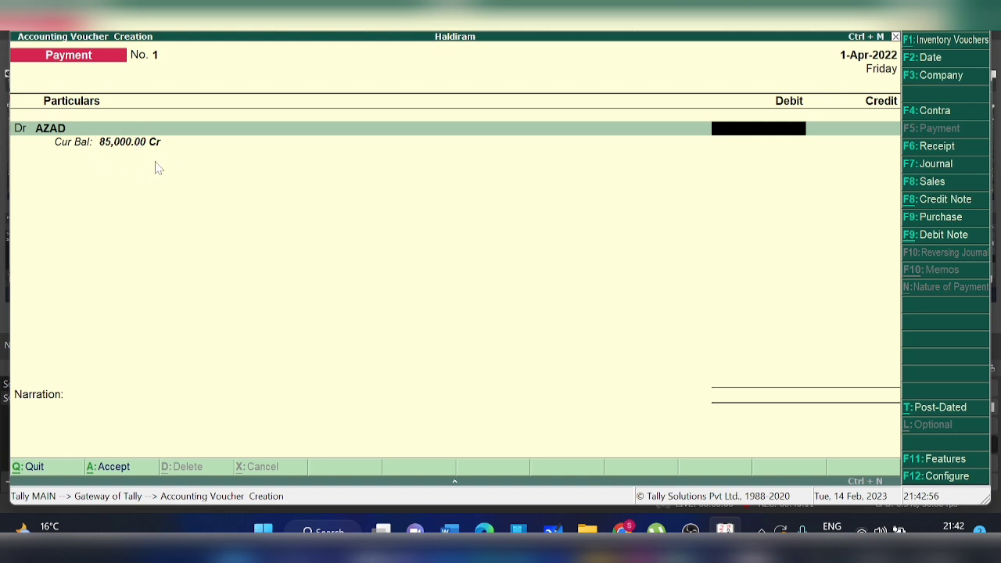
type("850000")
key("BackSpace")
key("Return")
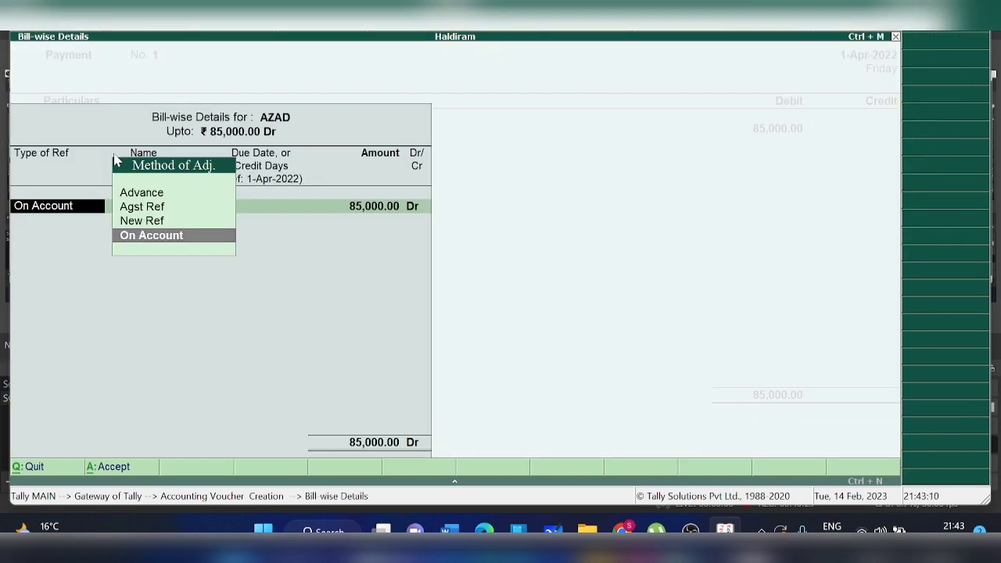
key("Return")
key("Return")
key("Return")
key("Return")
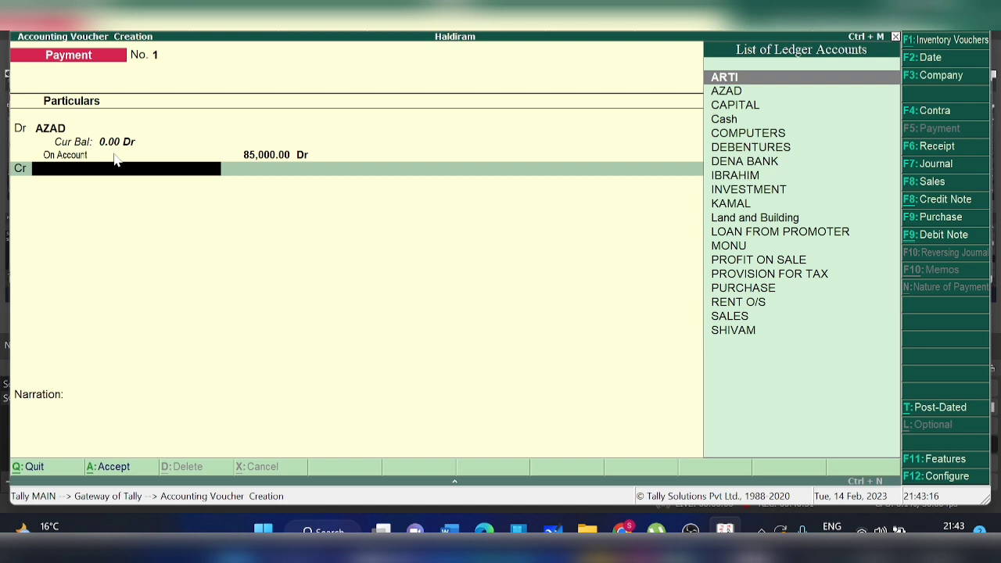
Step: Credit DENA BANK 82,500 with cheque bank allocation
type("BA")
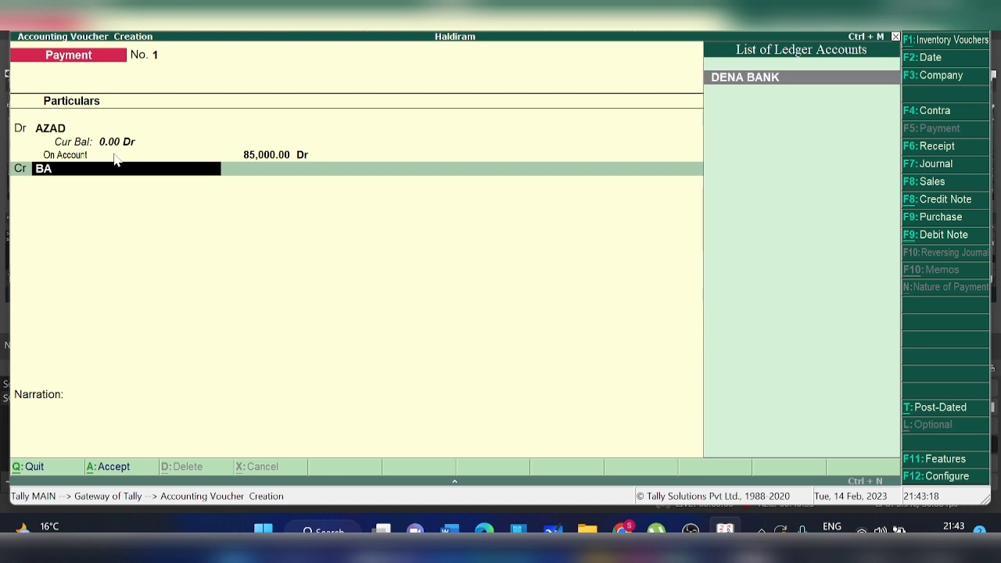
key("Return")
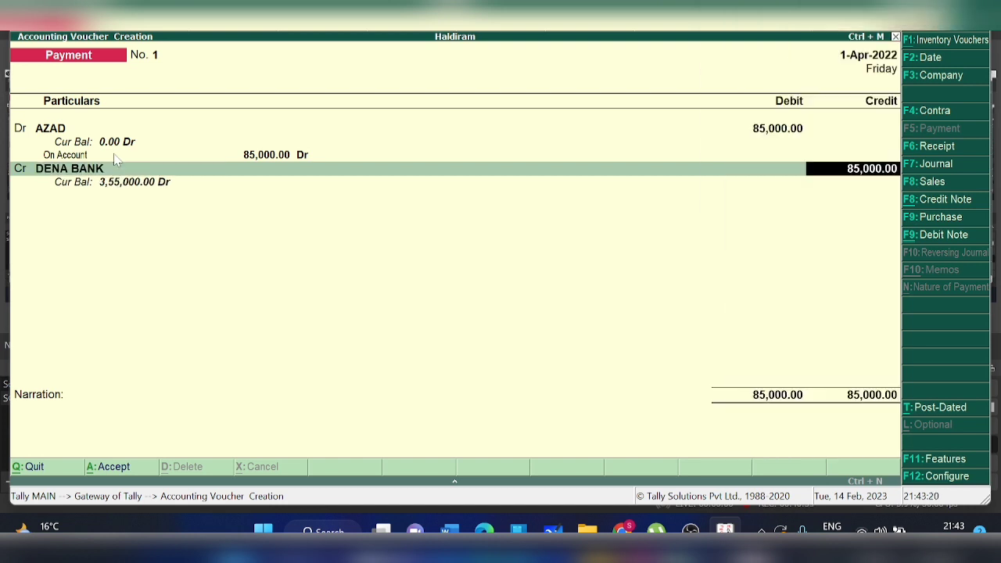
type("82,5")
type("00")
key("Return")
key("Return")
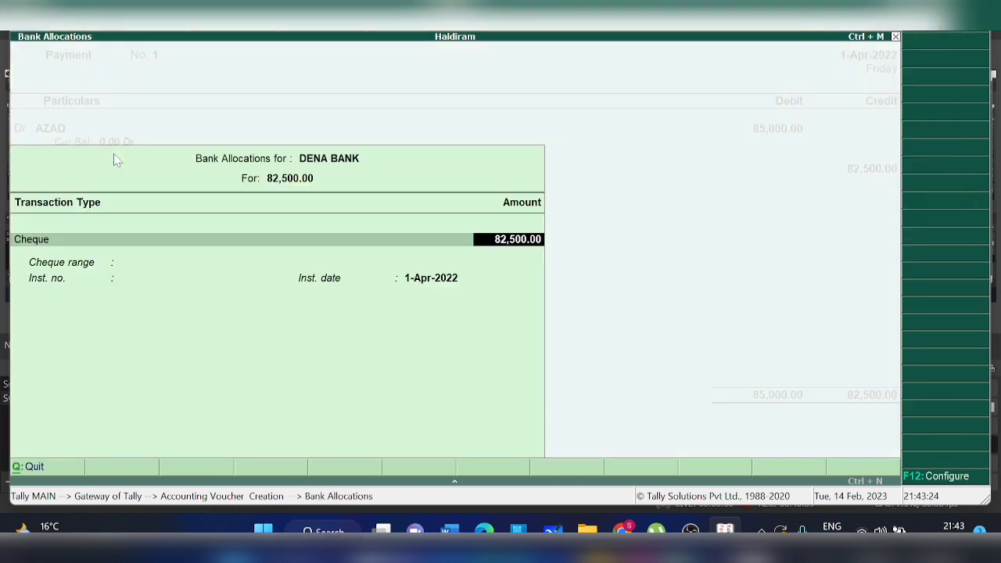
key("Return")
key("Return")
key("Return")
key("Return")
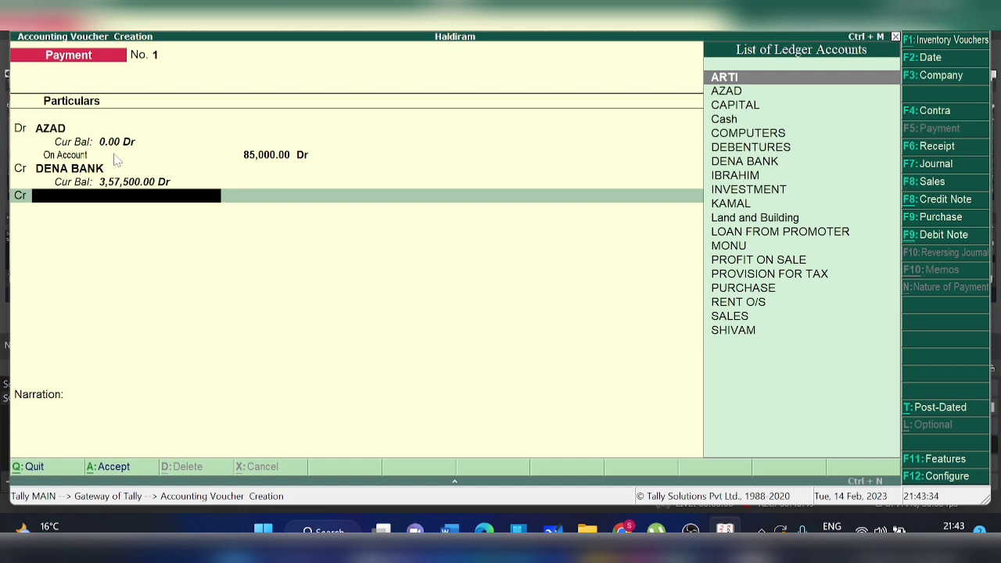
Step: Create a new ledger DISC RECVD under Indirect Incomes from the credit line
key("alt+c")
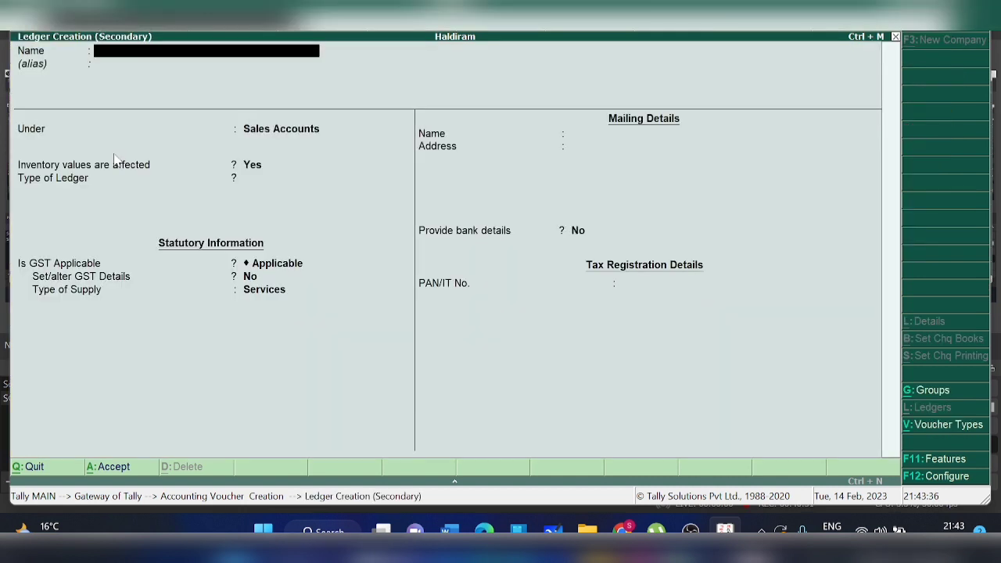
type("DISC")
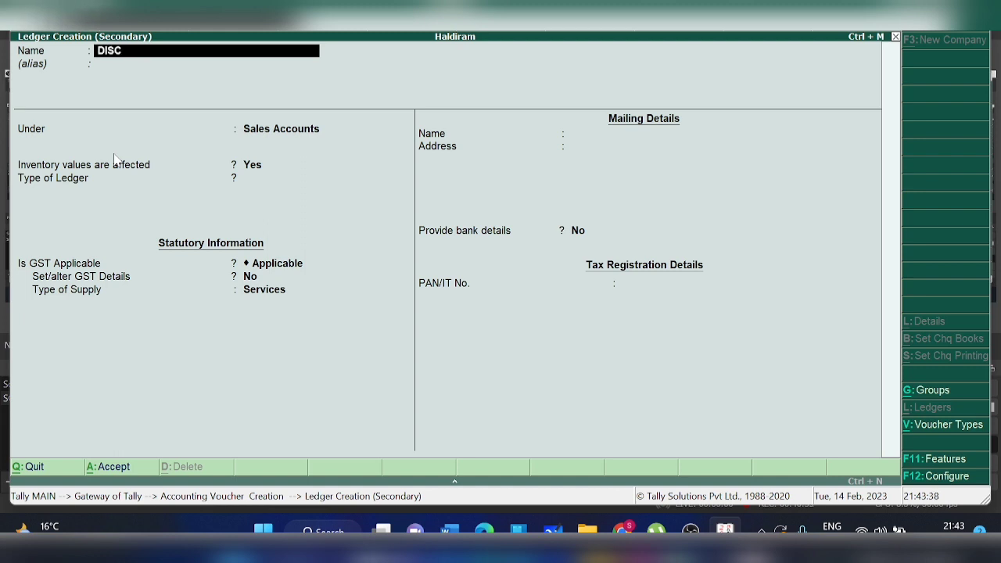
type(" RECVD")
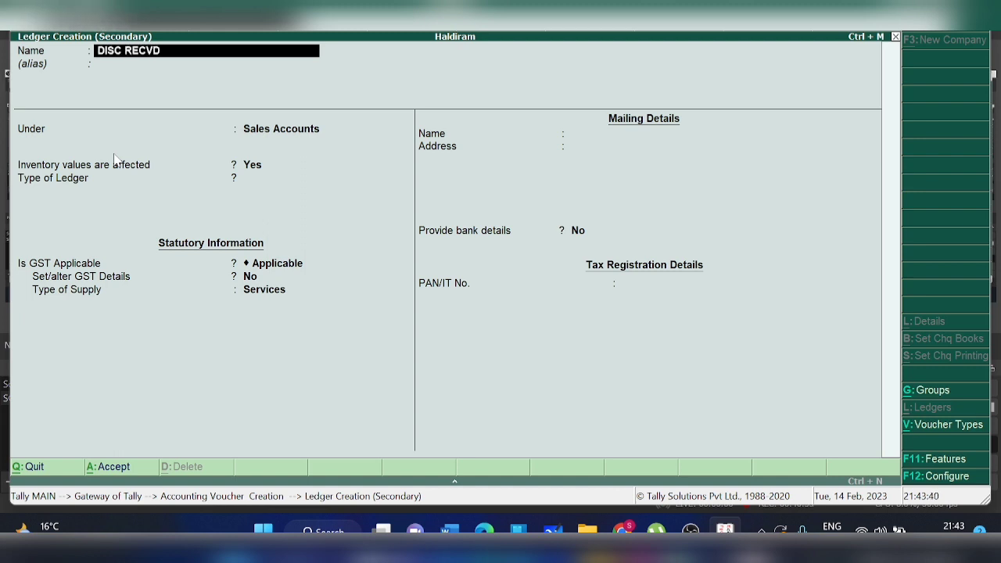
key("Return")
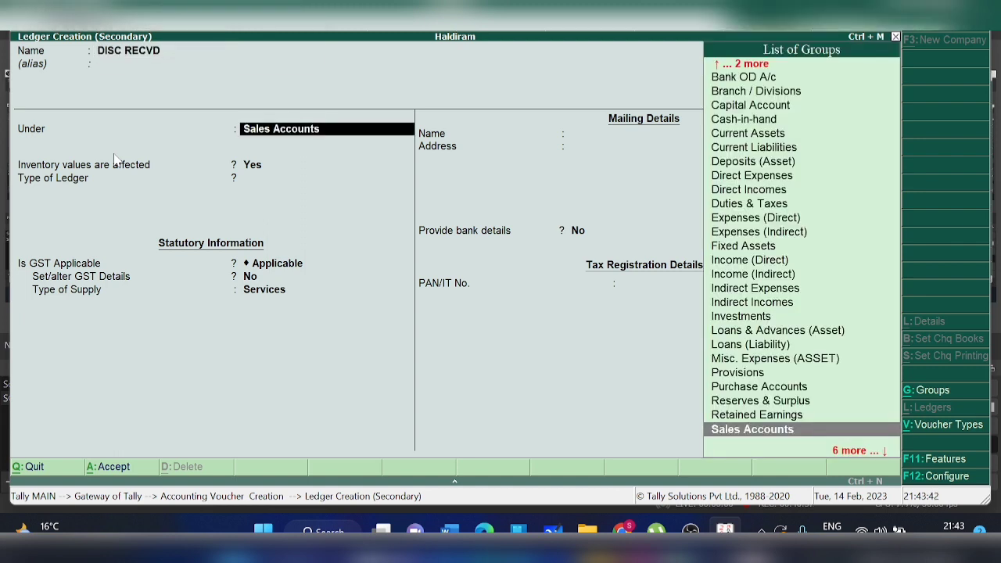
type("ind")
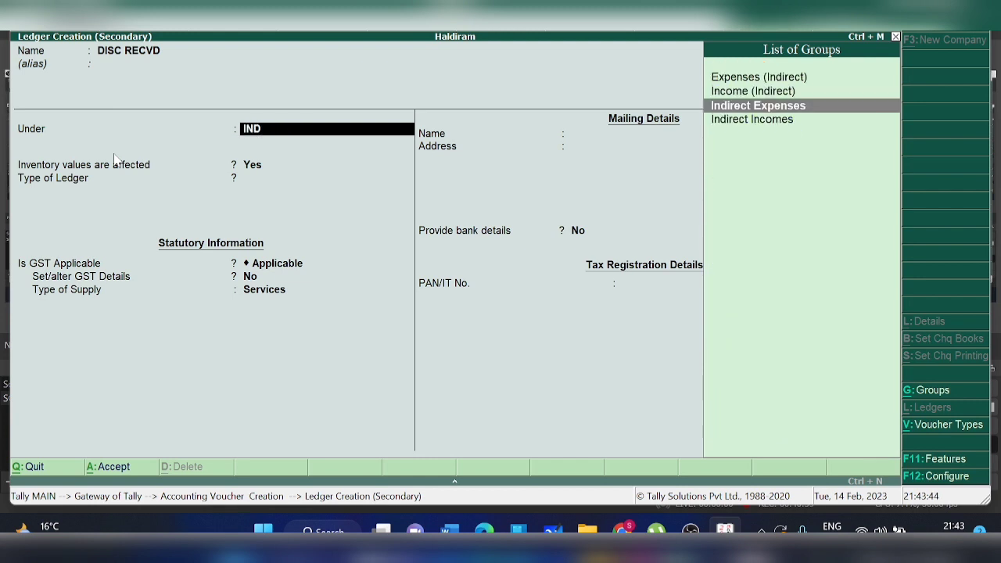
key("Down")
key("Return")
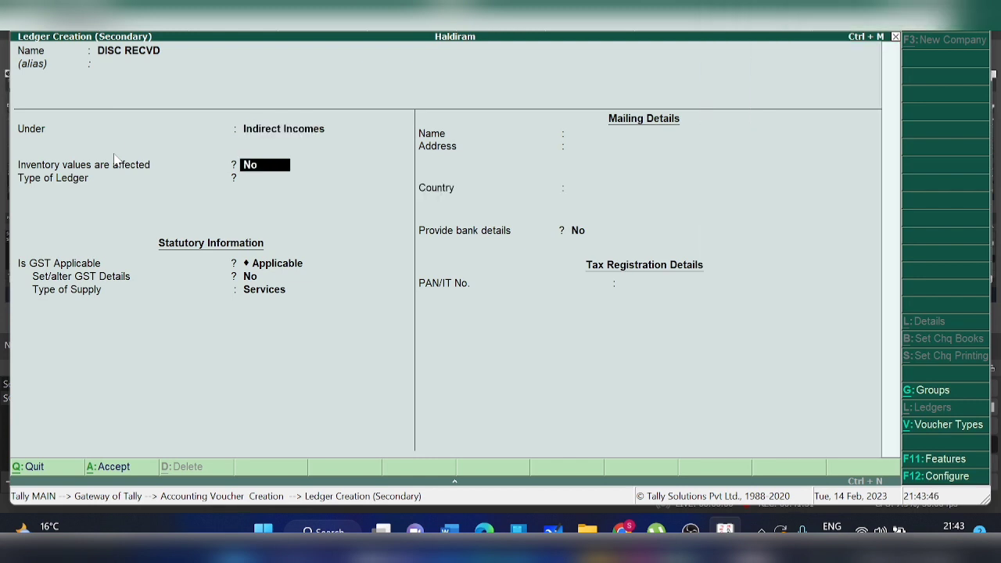
Step: Set DISC RECVD's GST to Not Applicable, credit it 2,500 and save Payment No. 1
key("Return")
key("Return")
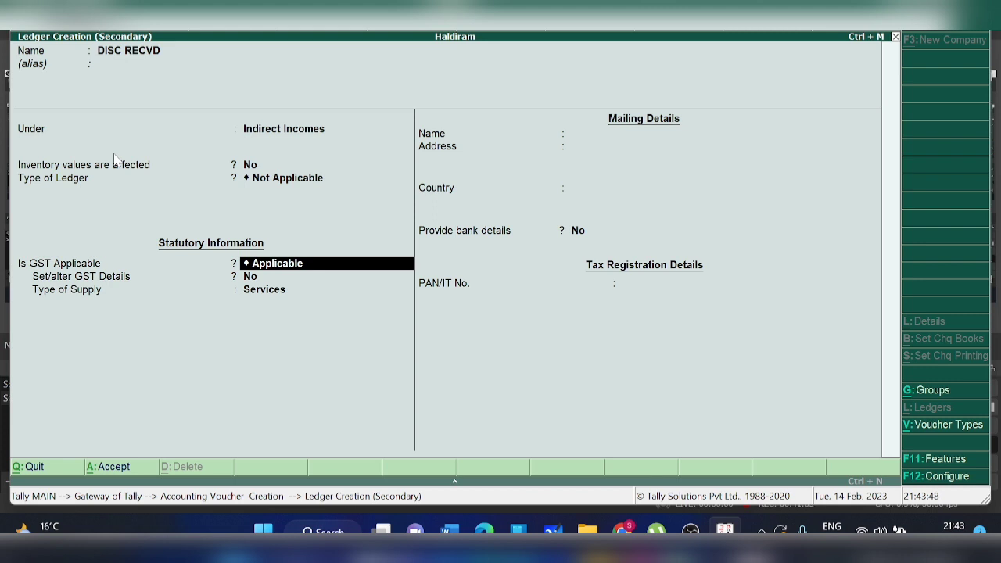
type("N")
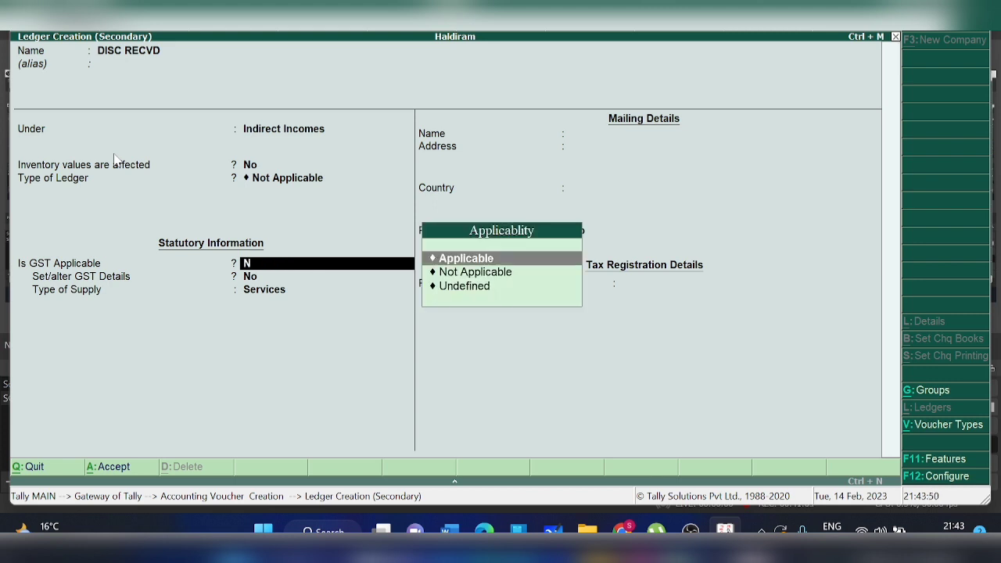
key("Down")
key("Return")
key("Return")
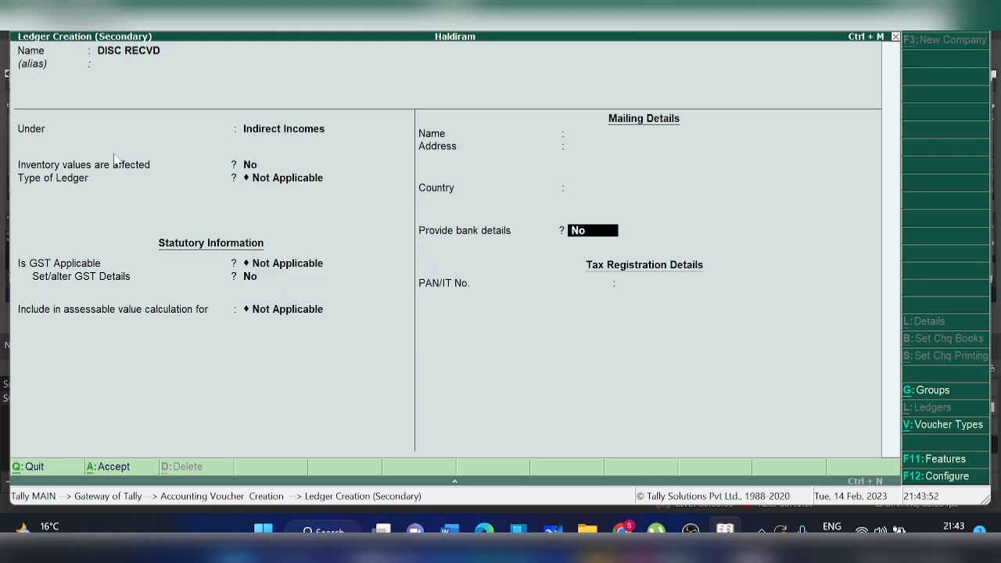
key("Return")
key("Return")
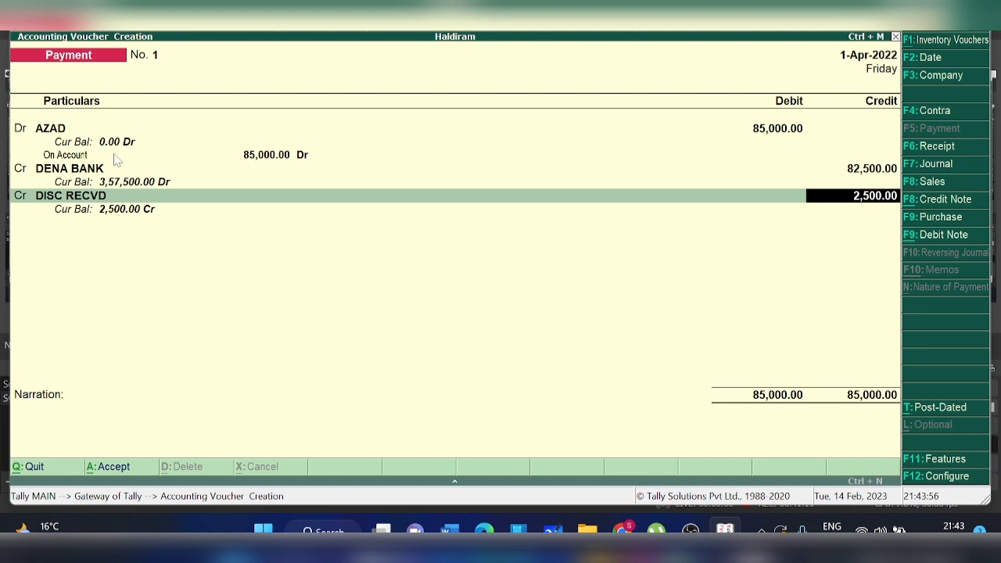
key("Return")
key("Return")
key("Return")
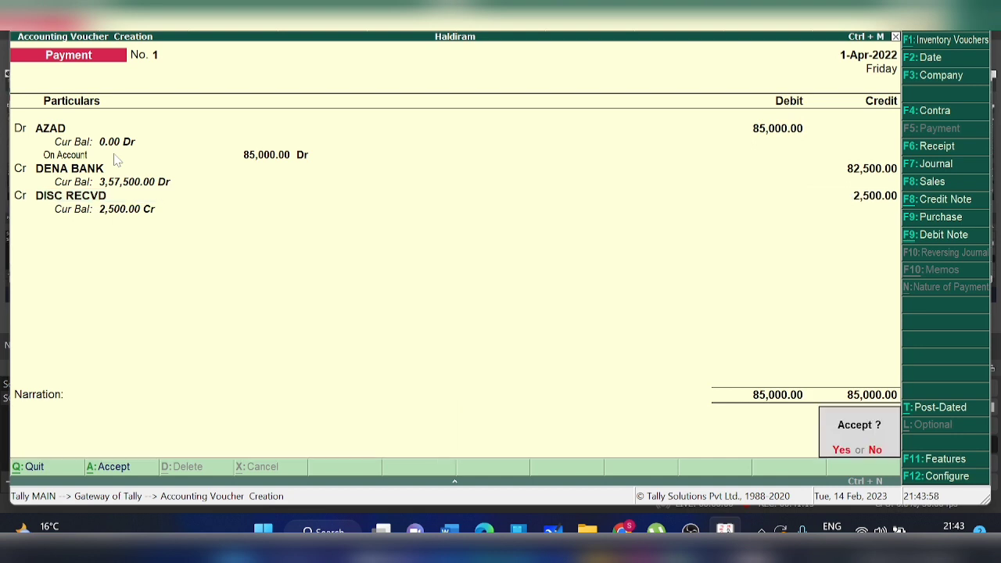
key("y")
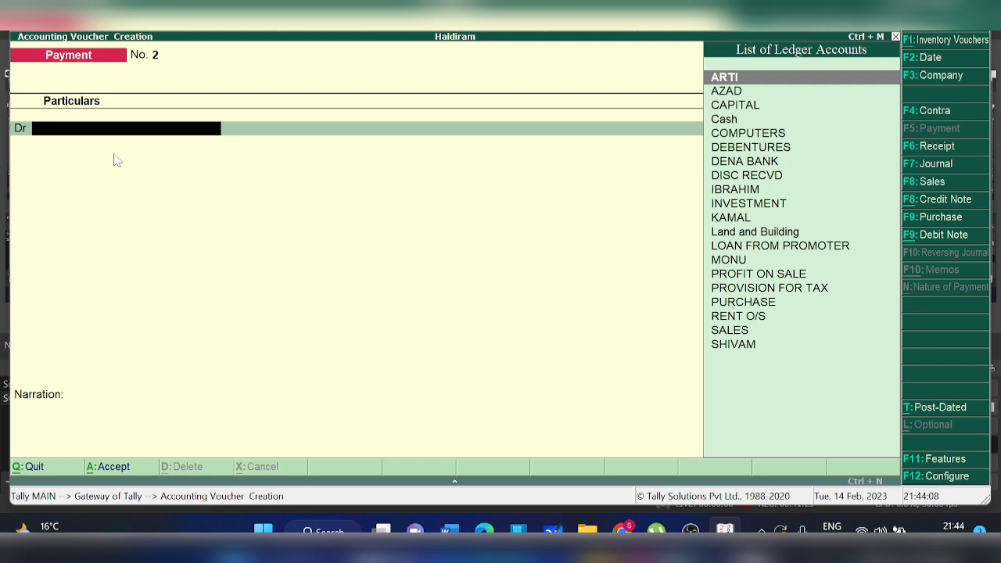
Step: Switch to a Receipt and credit ARTI 90,000 on account
left_click(926, 149)
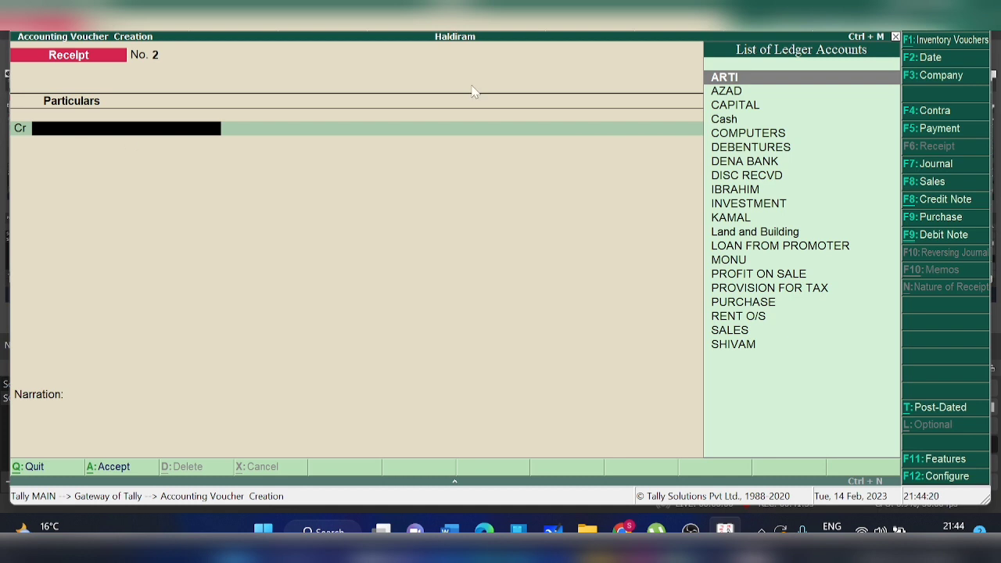
key("Return")
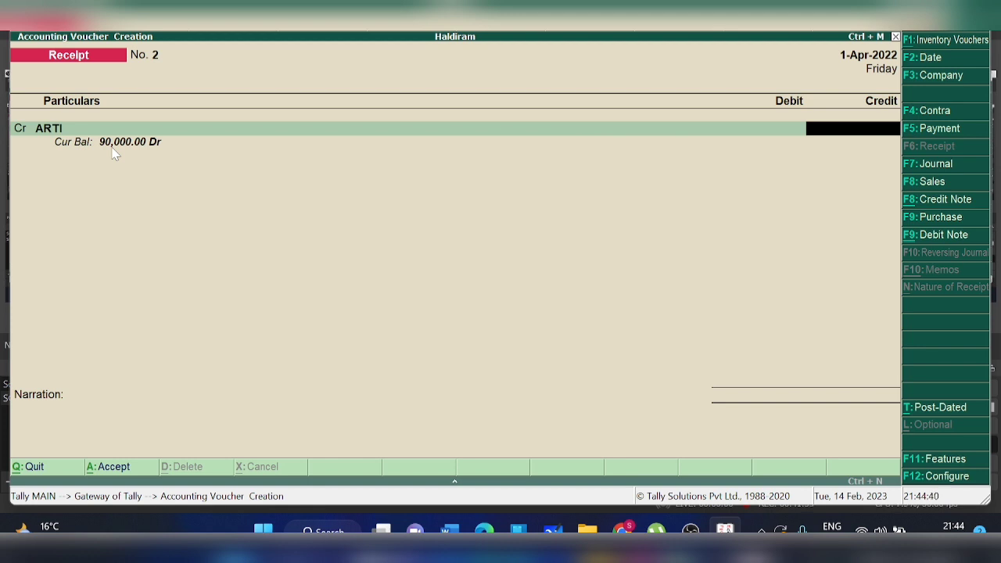
type("90000")
key("Return")
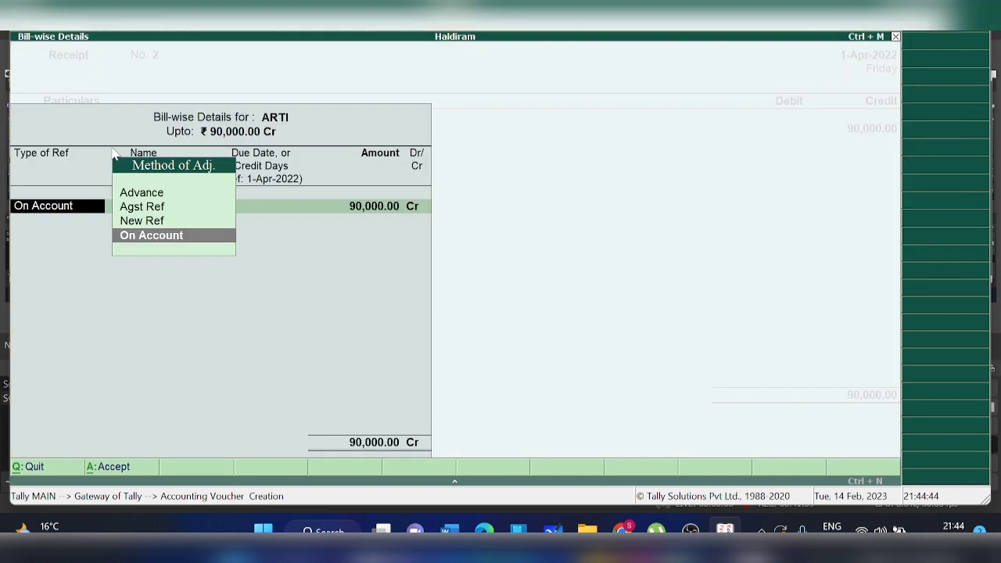
key("Return")
key("Return")
key("Return")
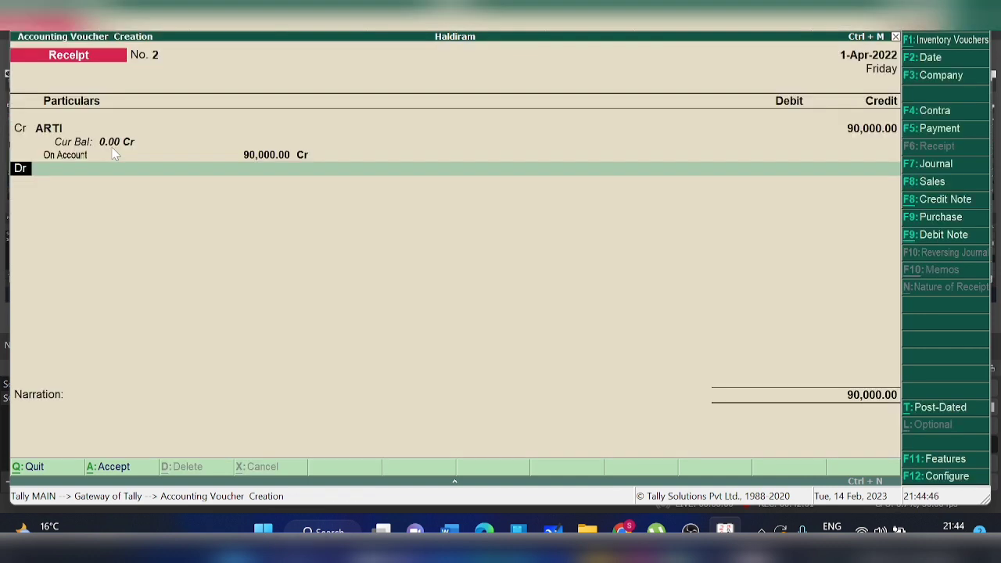
key("Return")
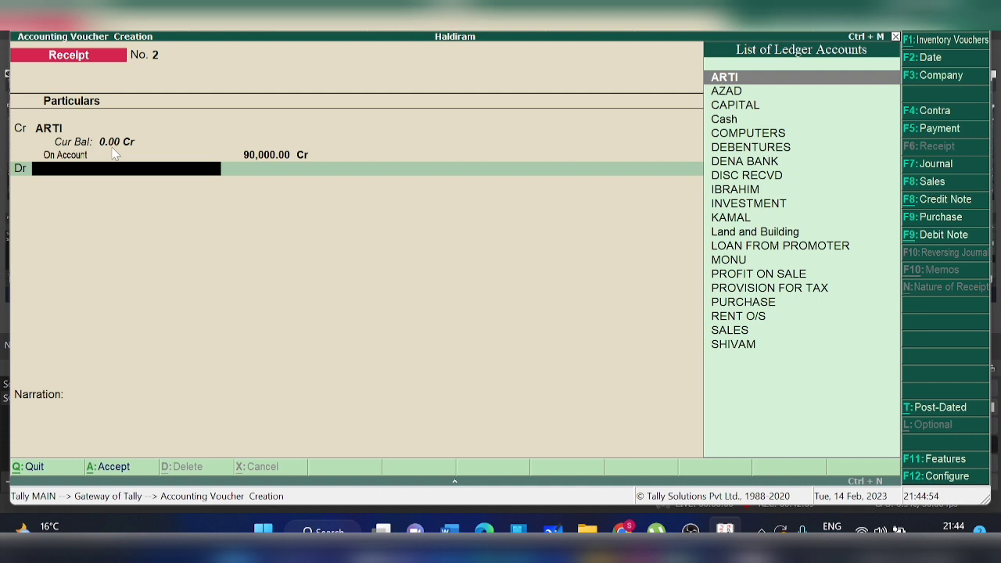
Step: Debit Cash 88,000 and open another debit line
type("CASH")
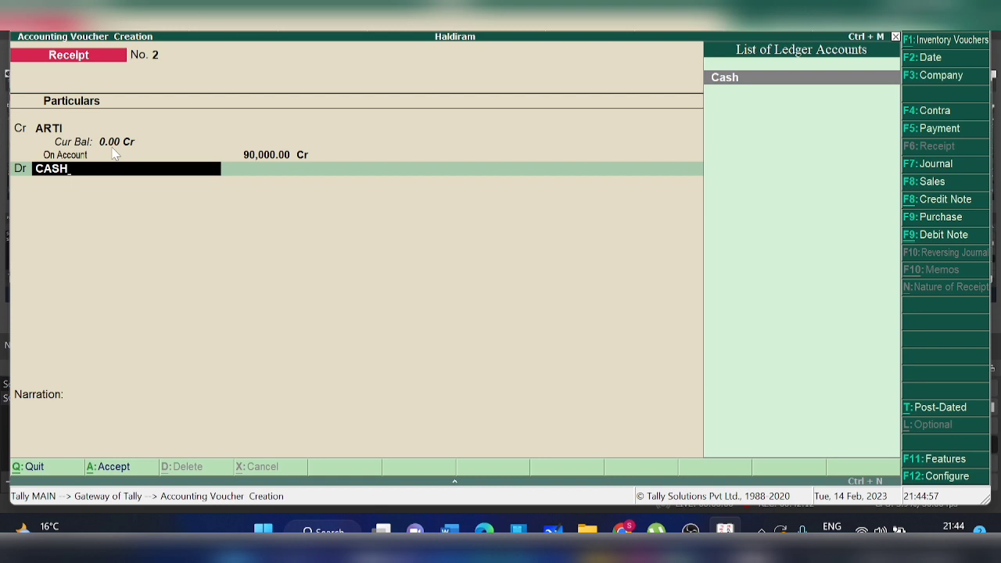
key("Return")
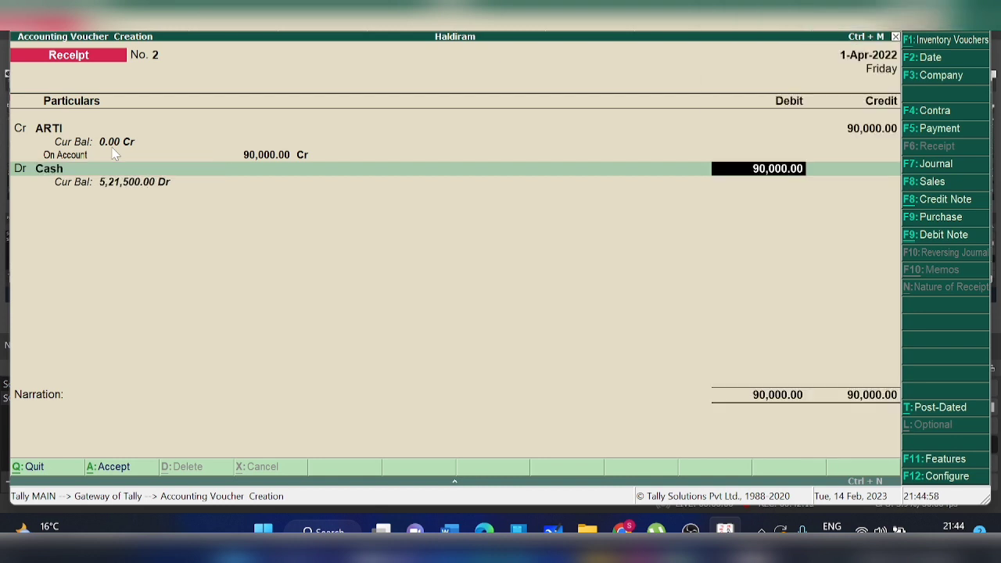
type("88,")
type("000")
key("Return")
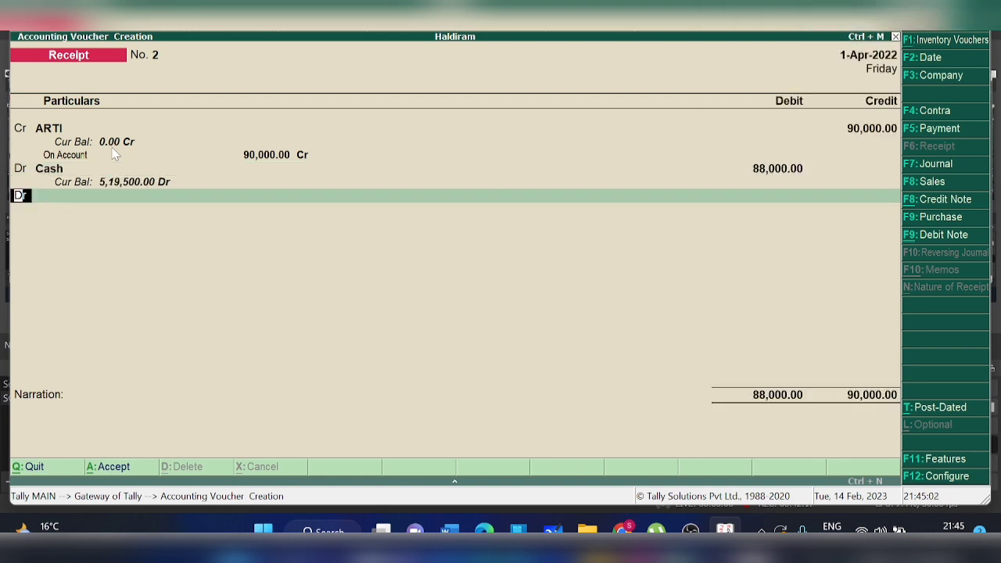
key("Return")
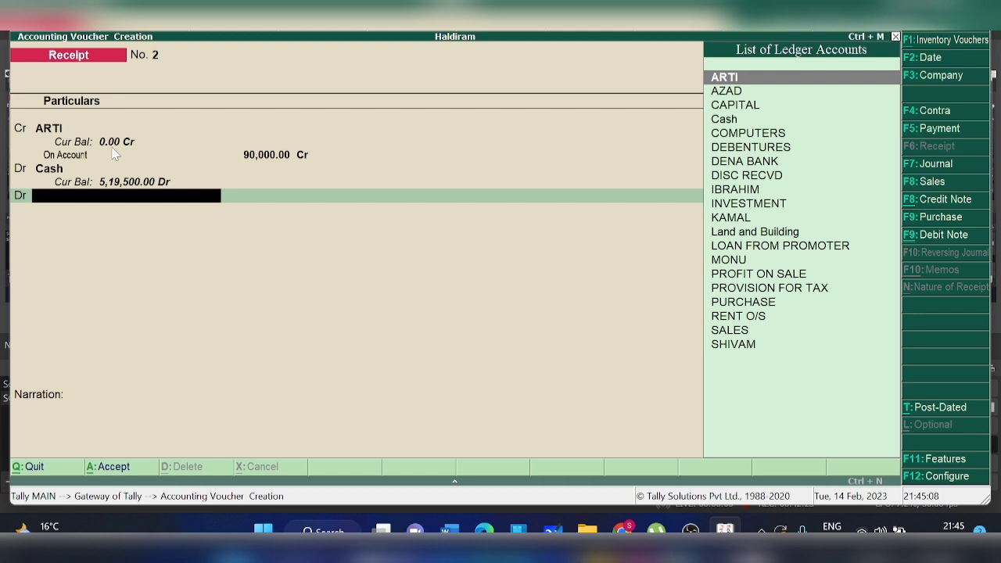
Step: Create DISC ALLOWED under Indirect Expenses, GST not applicable, and debit it 2,000
key("alt+c")
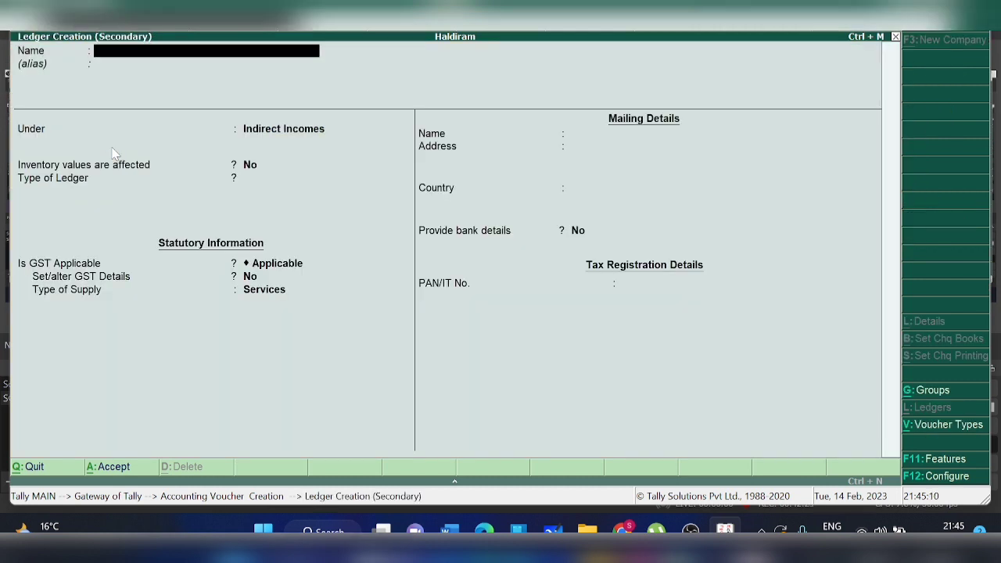
type("DISC A")
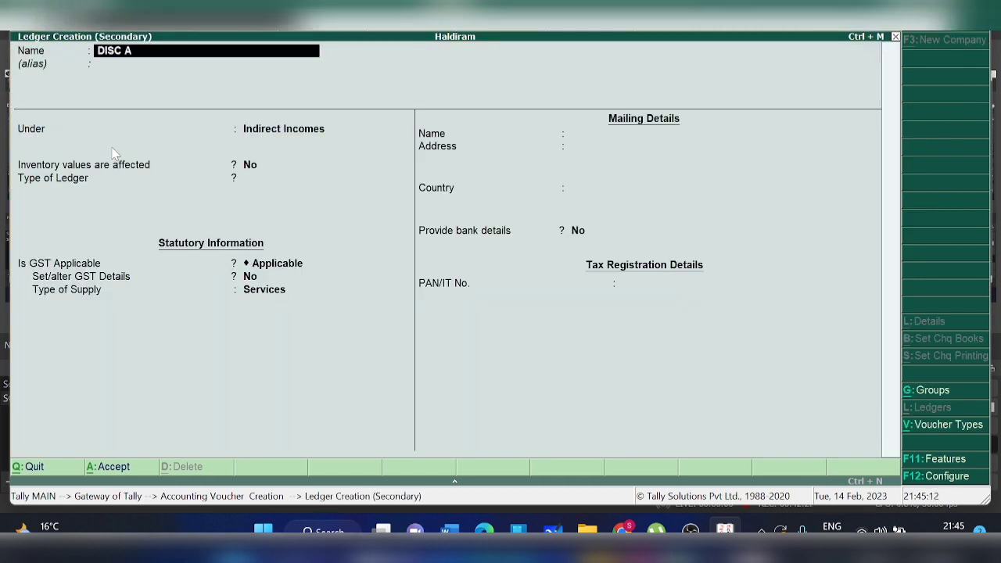
type("LLOWED")
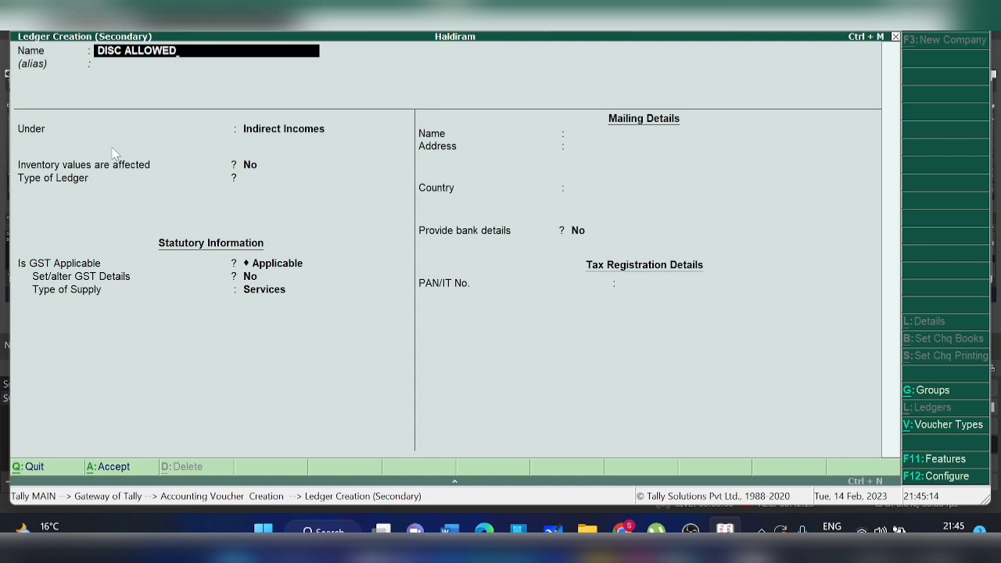
key("Return")
key("Return")
type("INDI")
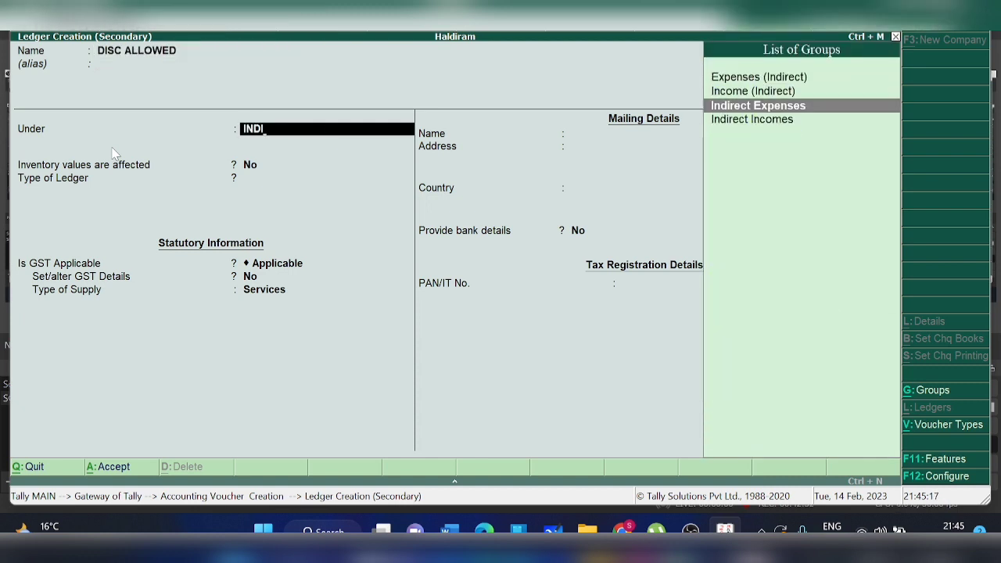
key("Return")
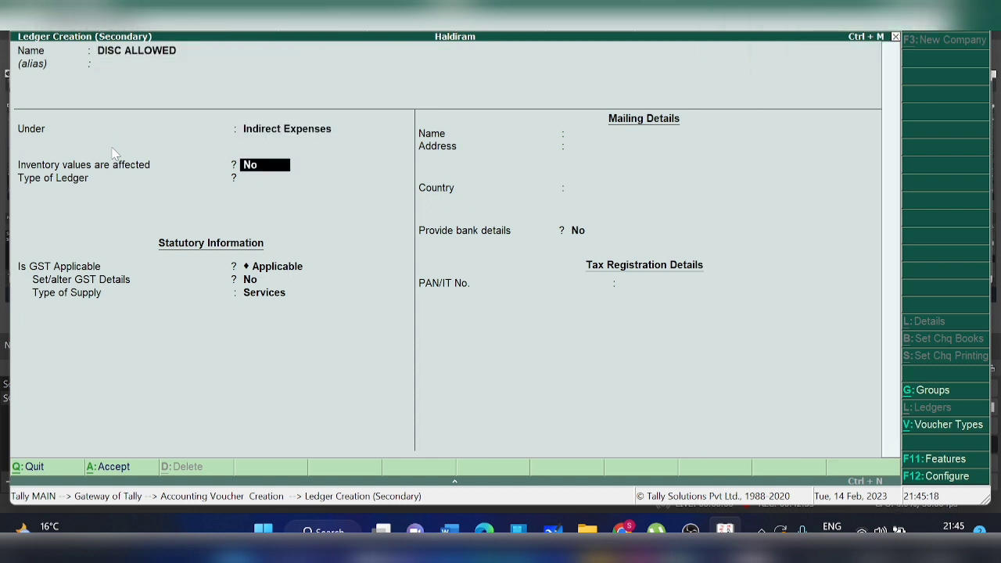
key("Return")
key("Return")
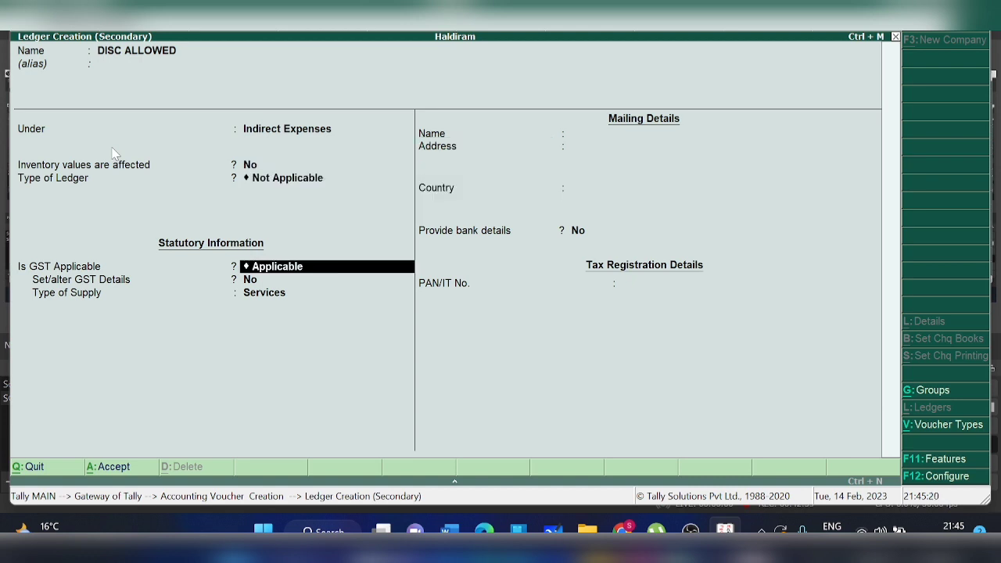
type("N")
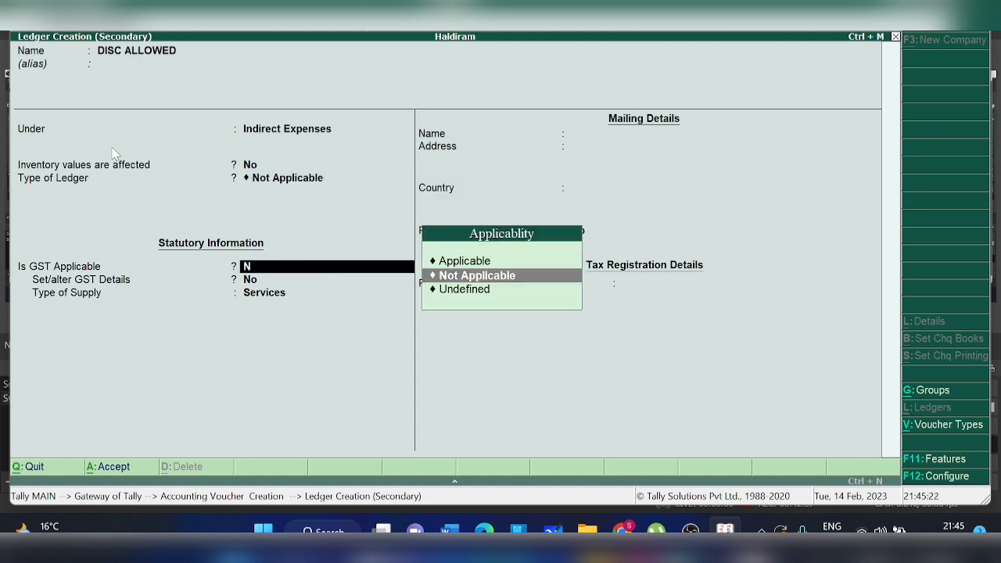
key("Return")
key("Return")
key("Return")
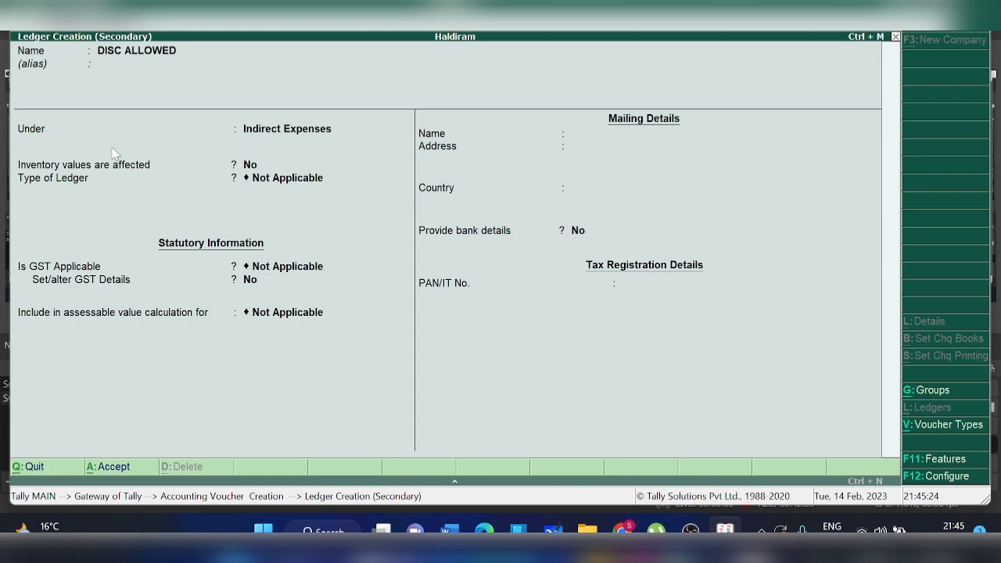
key("Return")
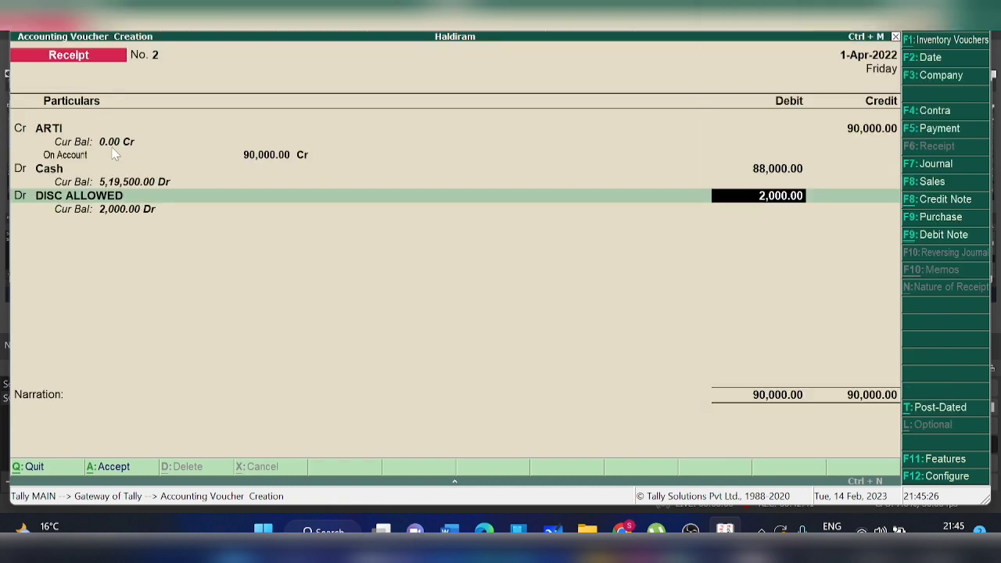
key("Return")
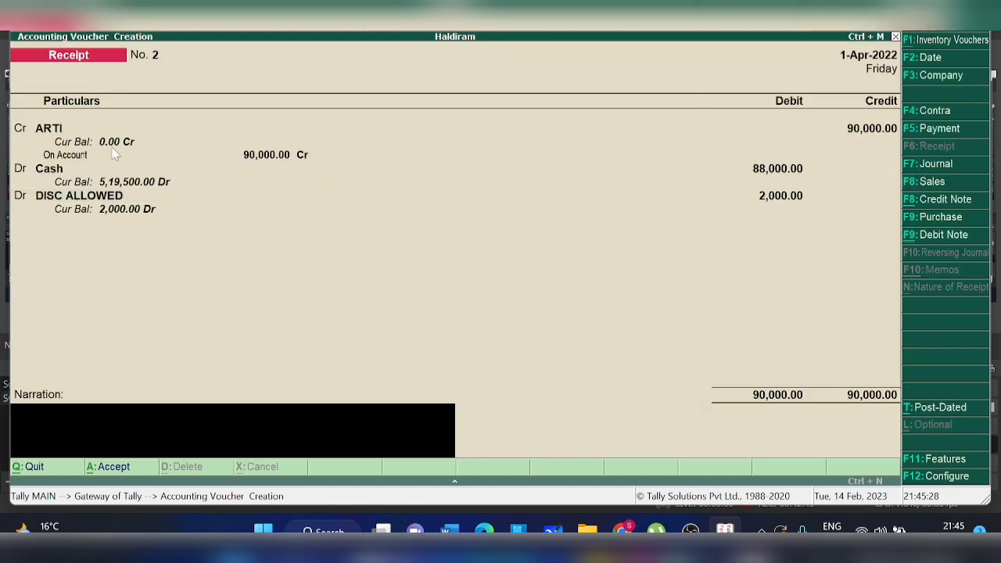
Step: Save Receipt No. 2 and make the next voucher a Journal
key("Return")
key("Return")
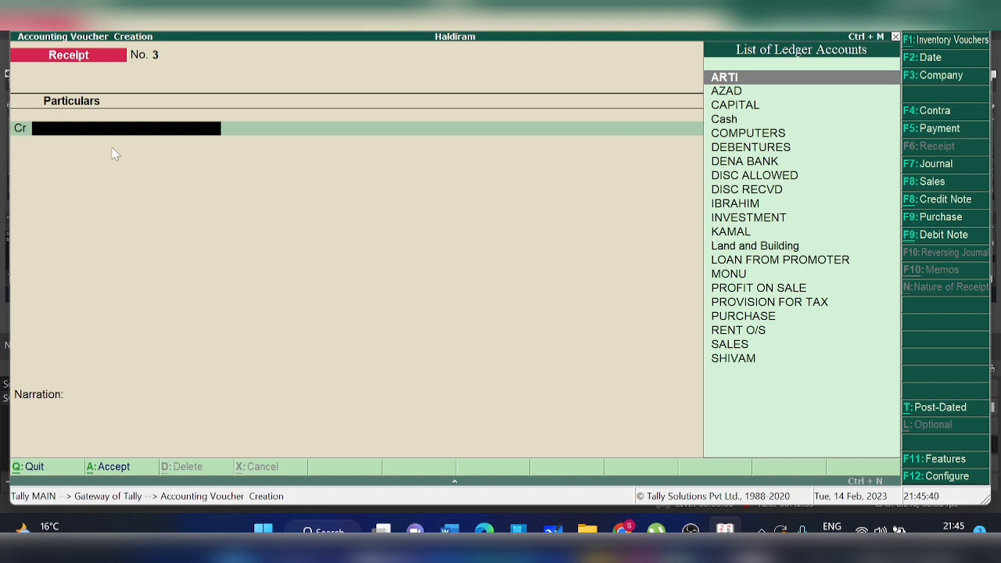
left_click(924, 169)
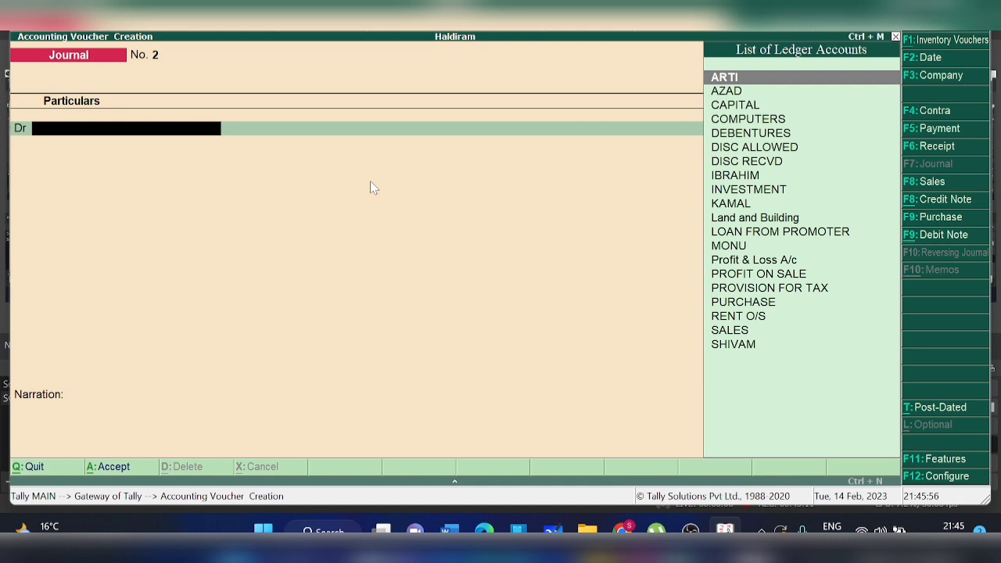
Step: Create a PLANT & MACHINERY ledger under Fixed Assets from the Journal's debit line
type("P")
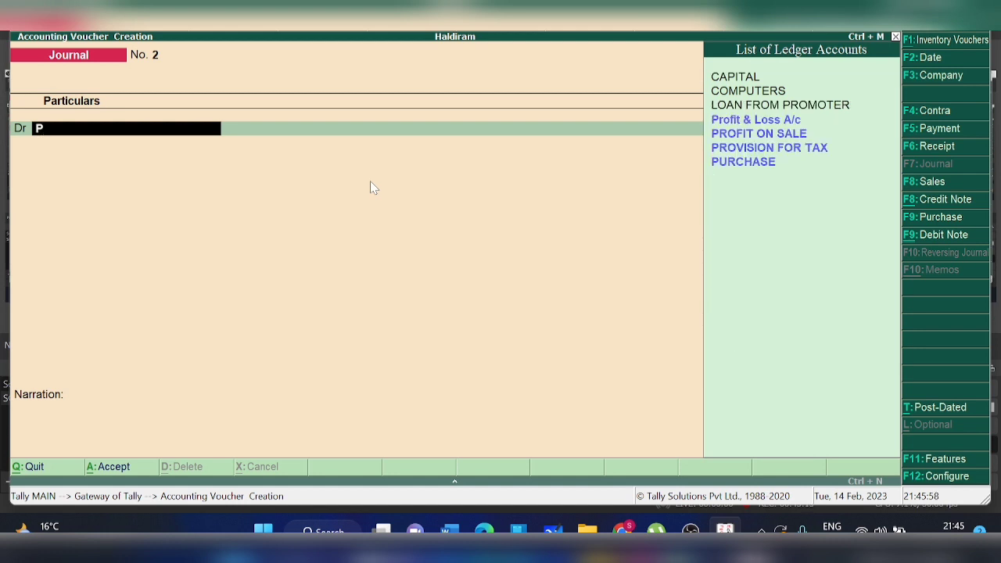
key("Return")
key("Return")
key("Return")
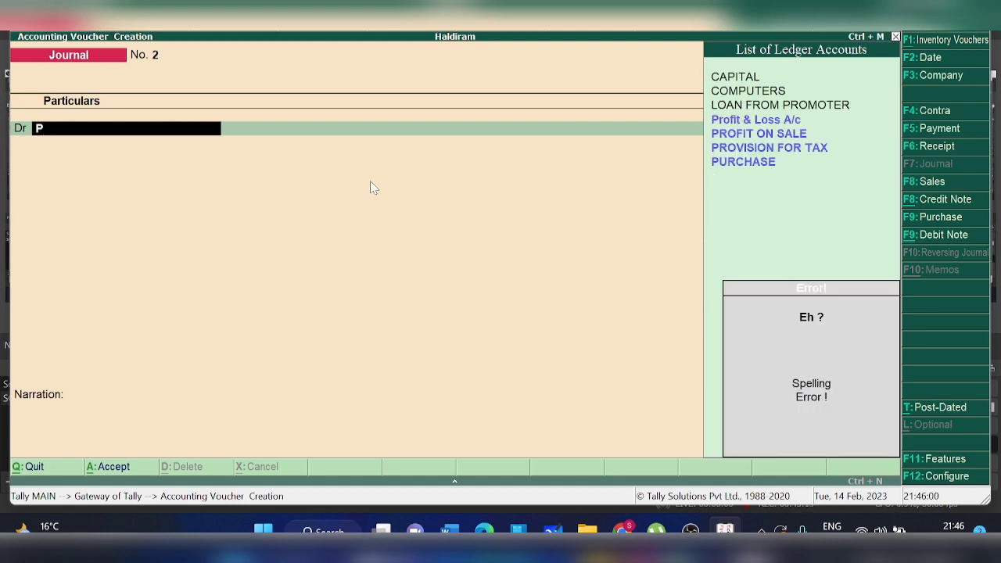
key("alt+c")
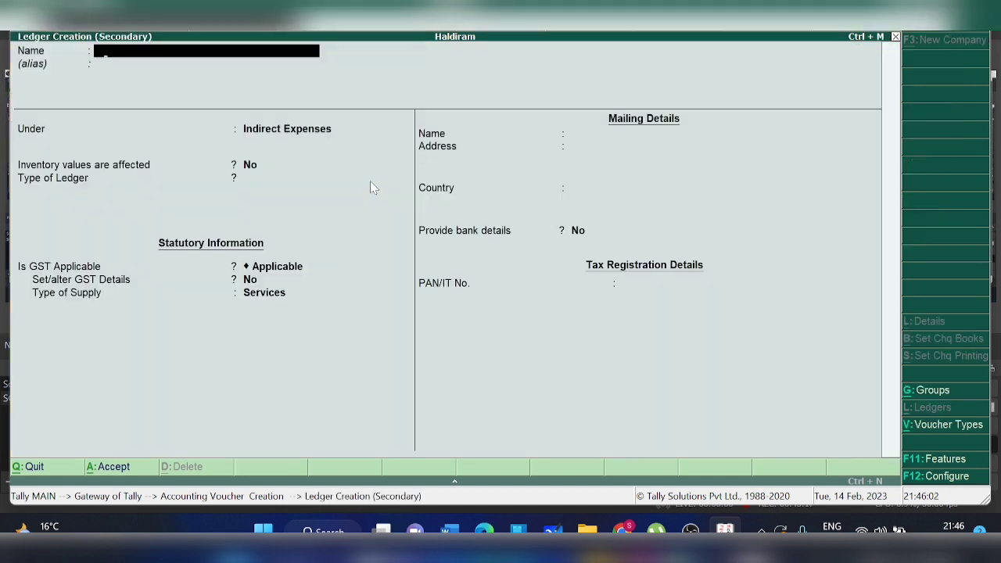
type("LANT")
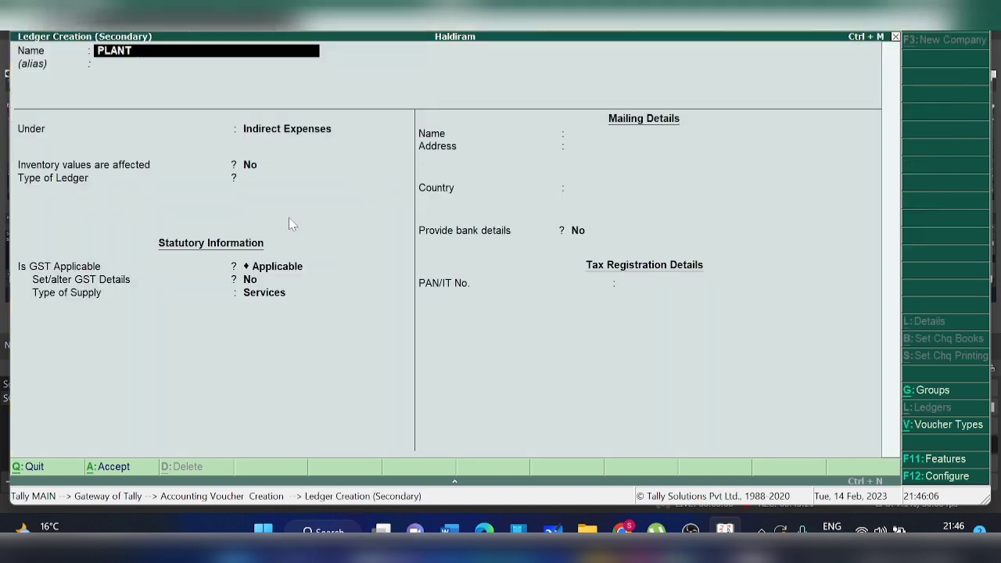
type(" & MACHINERY")
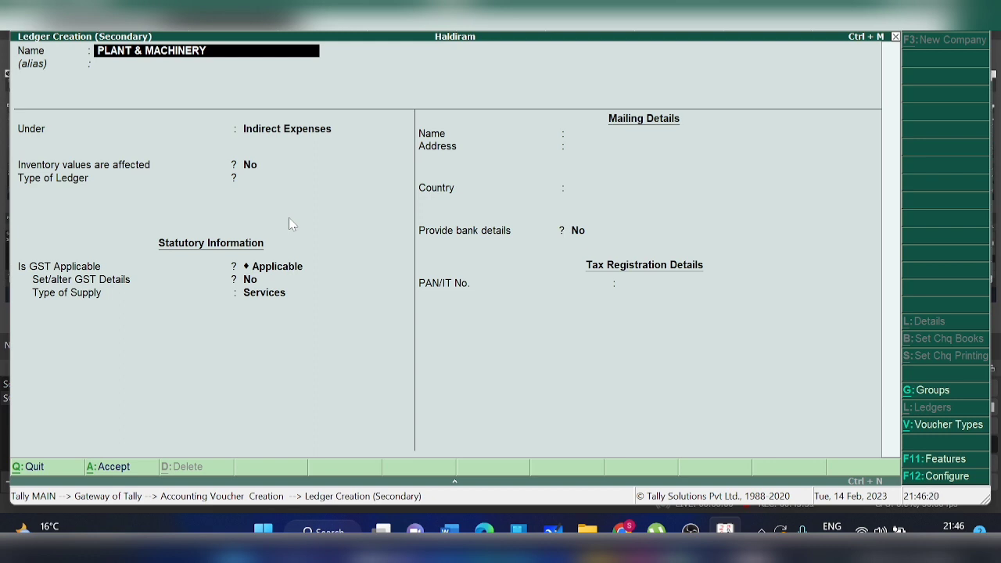
key("Return")
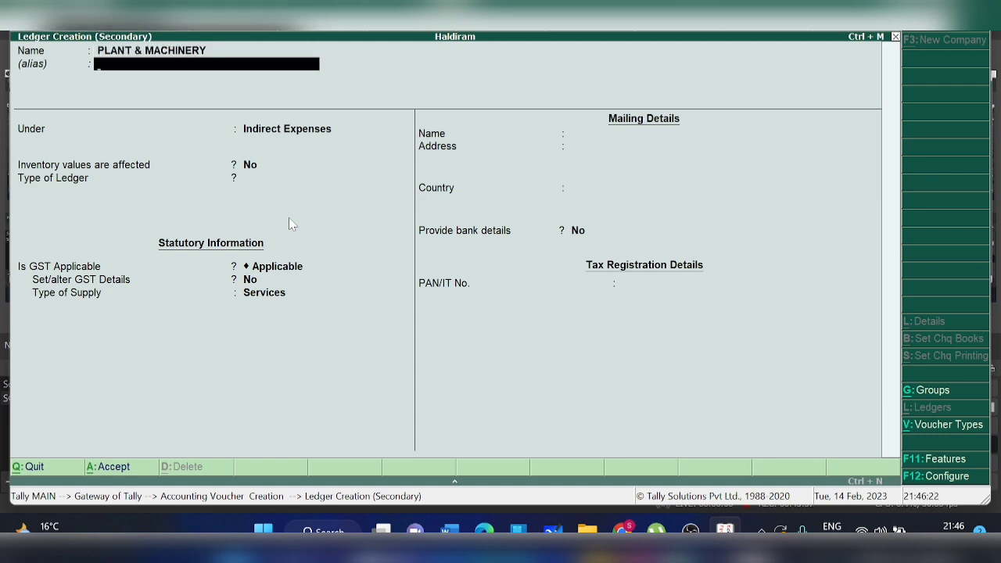
key("Return")
type("FI")
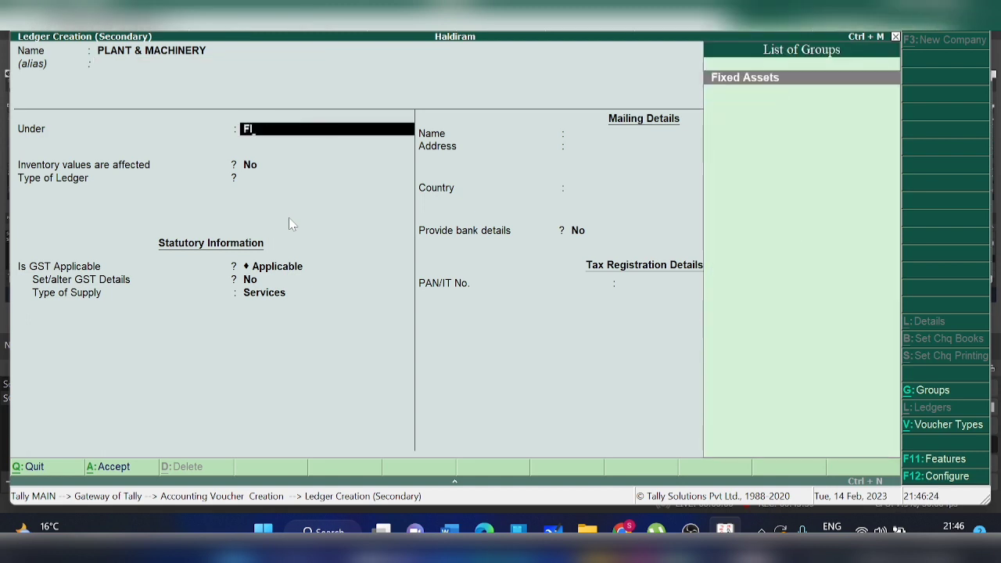
type("XED")
key("Return")
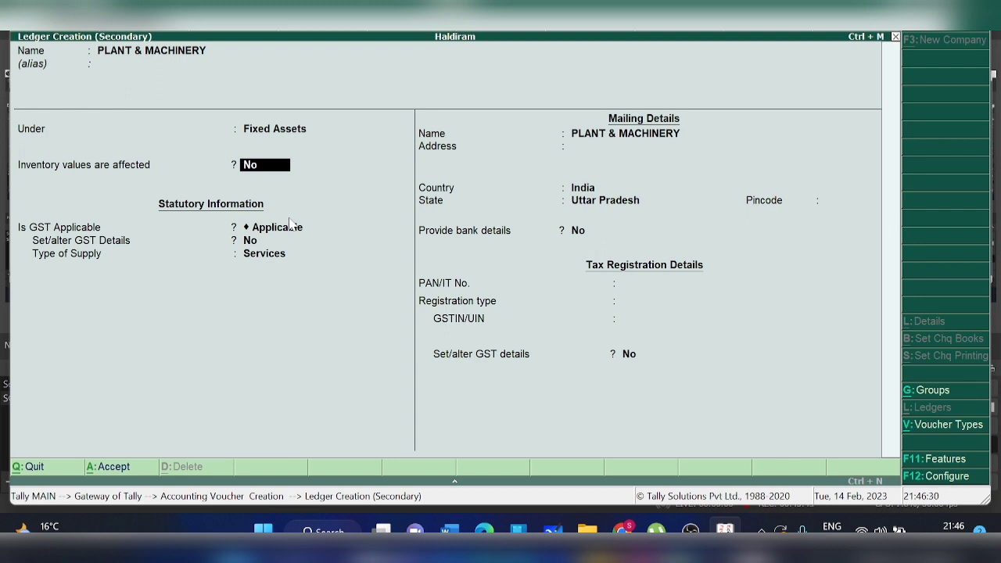
Step: Set its GST to Not Applicable, skip the mailing details and save the ledger
key("Return")
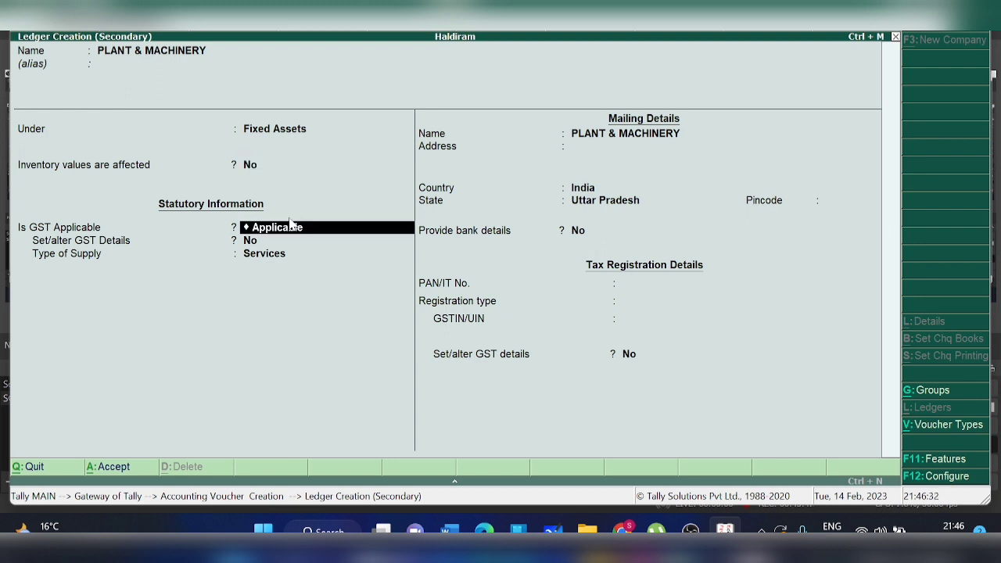
type("N")
key("Down")
key("Down")
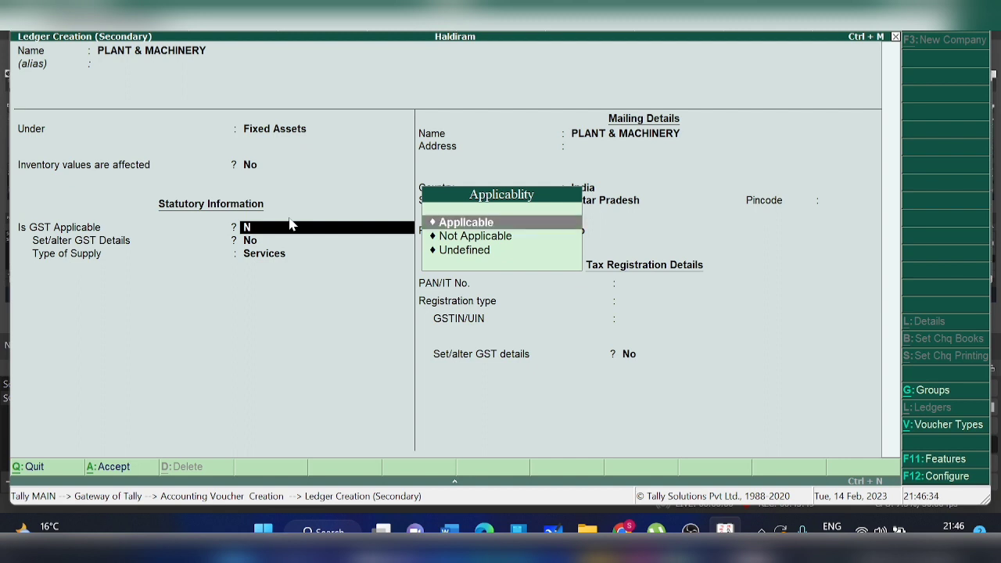
key("Return")
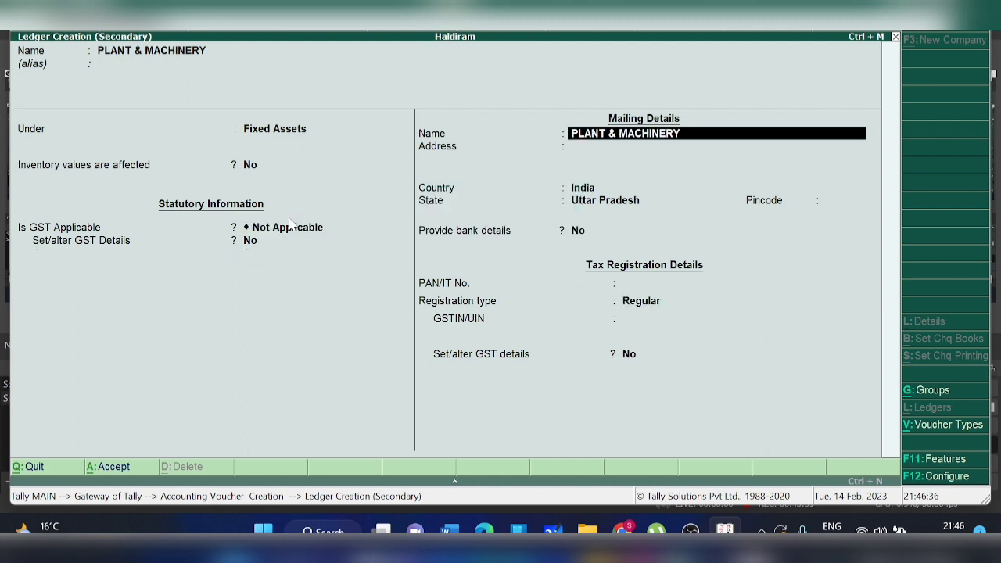
key("Return")
key("Return")
key("Return")
key("Return")
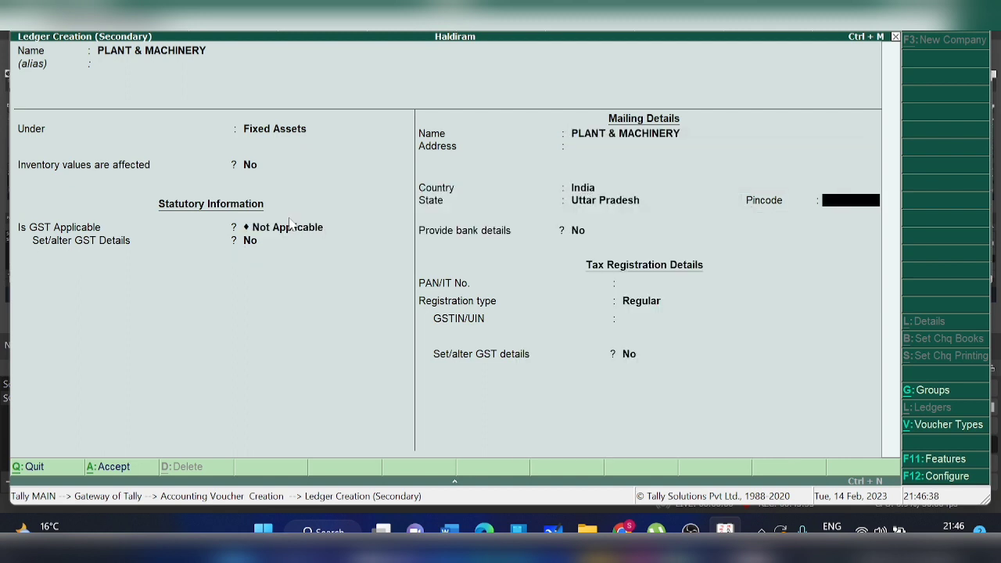
key("Return")
key("Return")
key("Return")
key("Return")
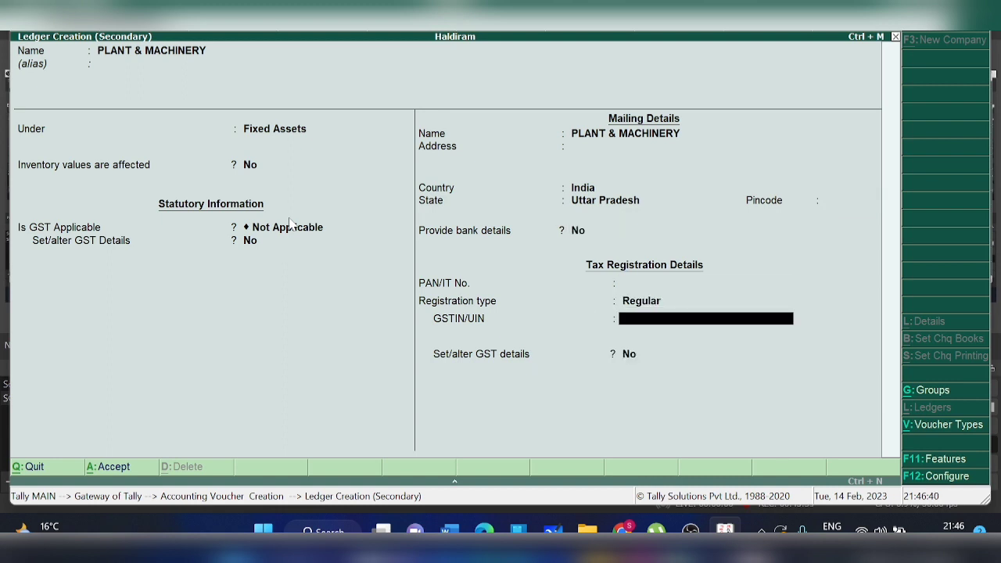
key("Return")
key("Return")
key("Return")
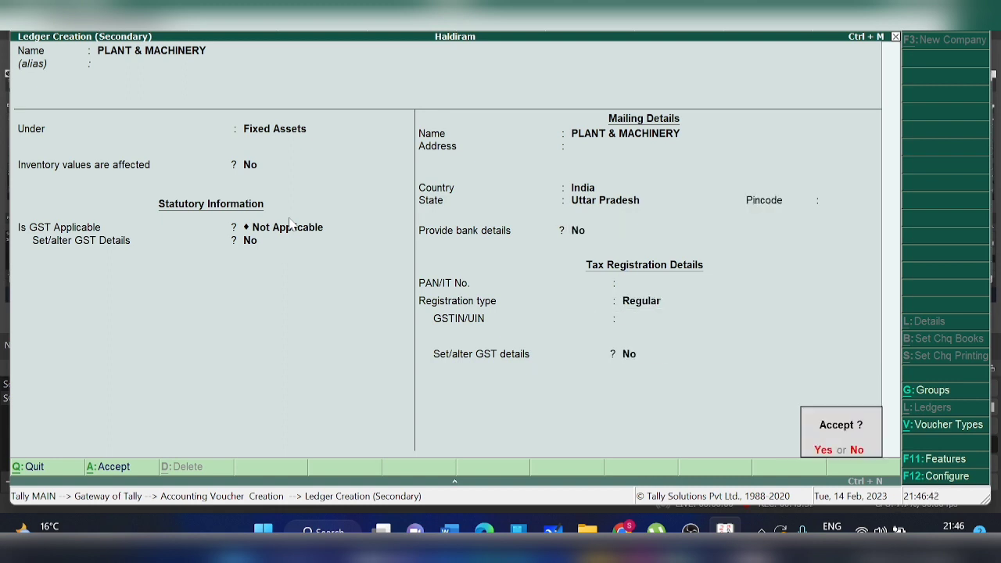
key("Return")
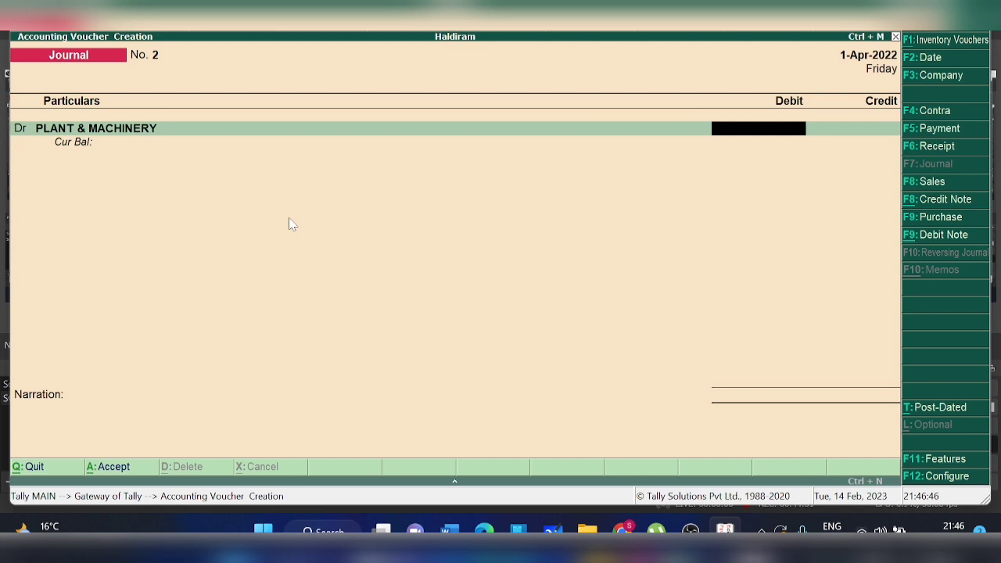
Step: Debit PLANT & MACHINERY 16,00,000 and start a new credit ledger named ANURAG
type("16,00,")
type("00000")
key("Return")
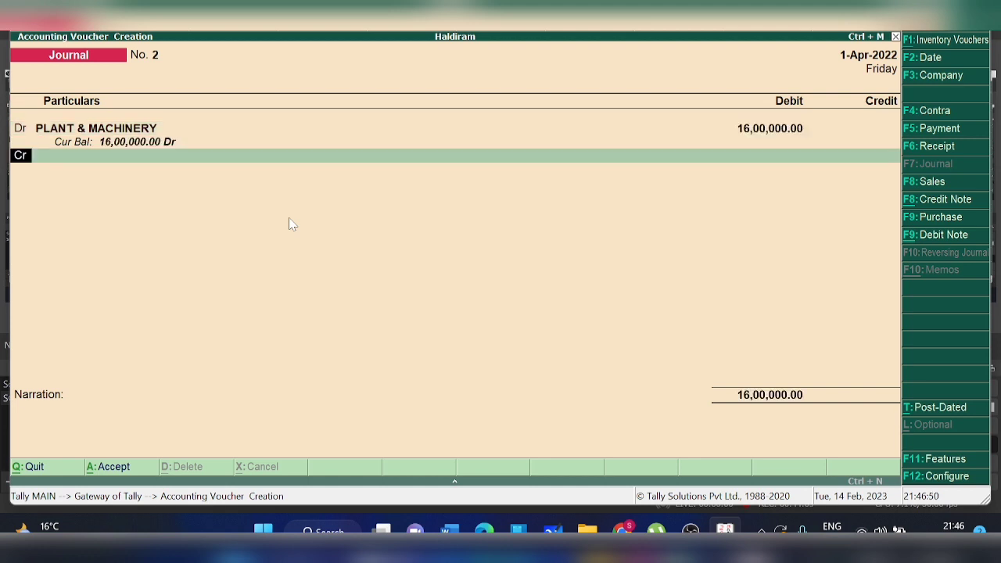
key("Return")
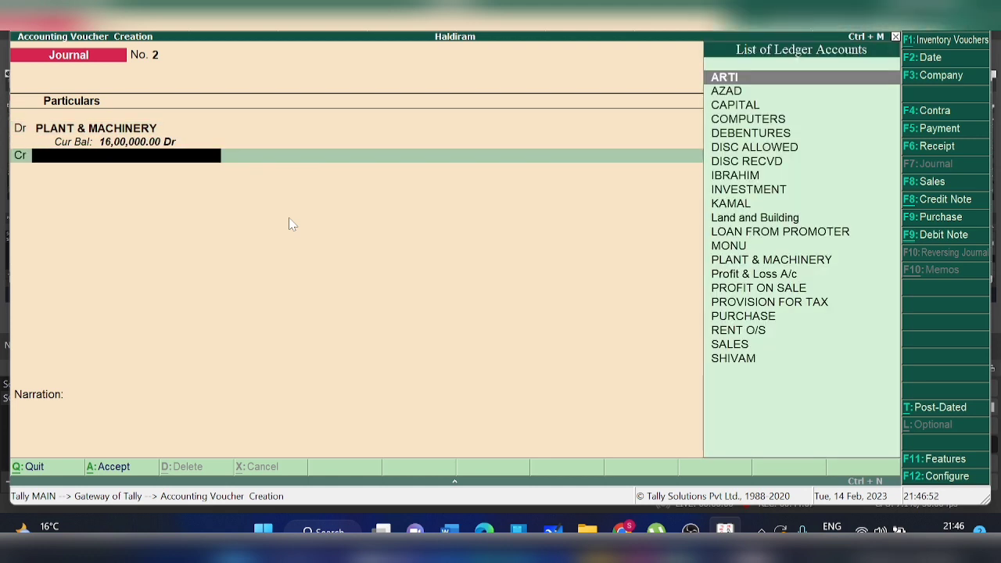
type("AN")
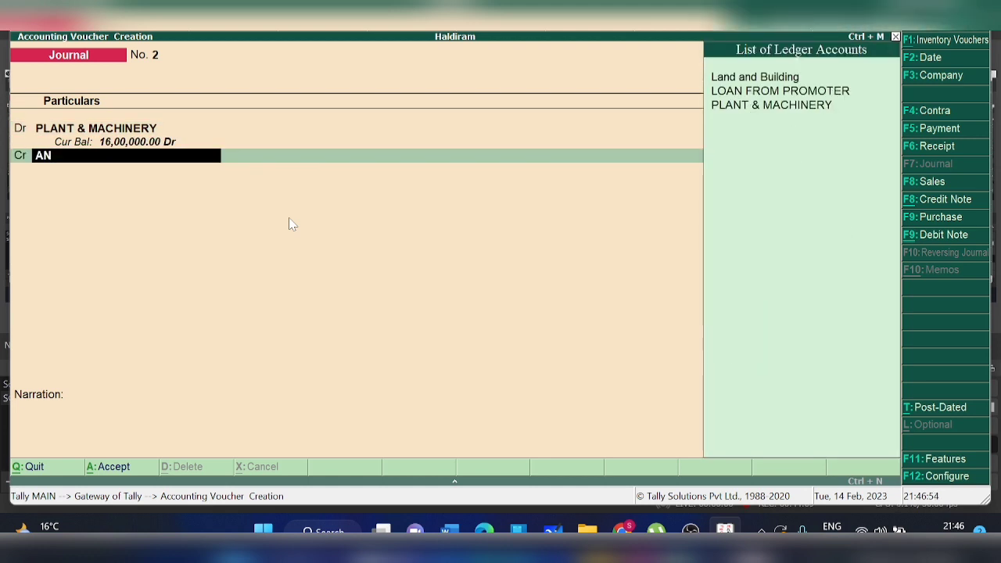
key("alt+c")
type("ANU")
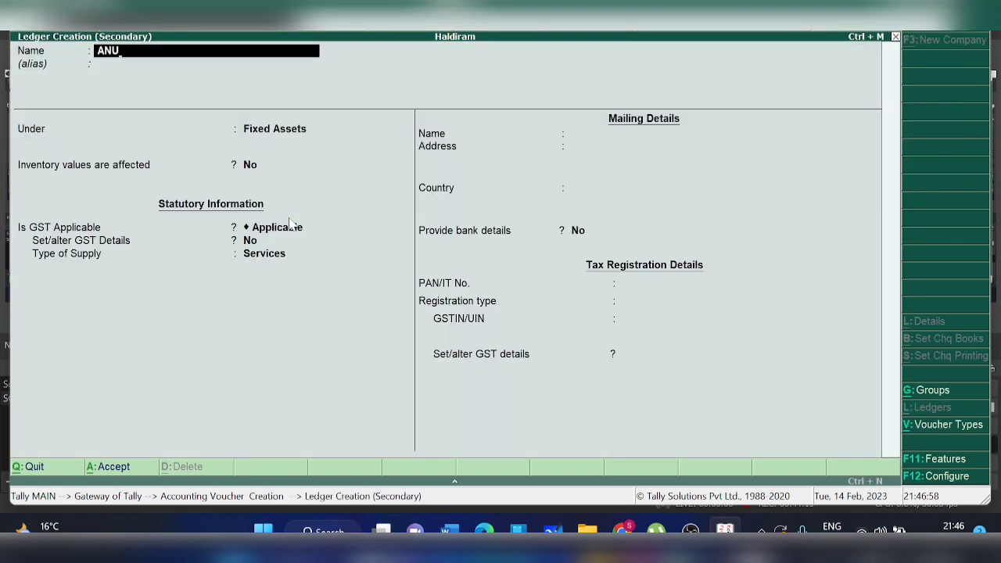
type("RAG")
key("Return")
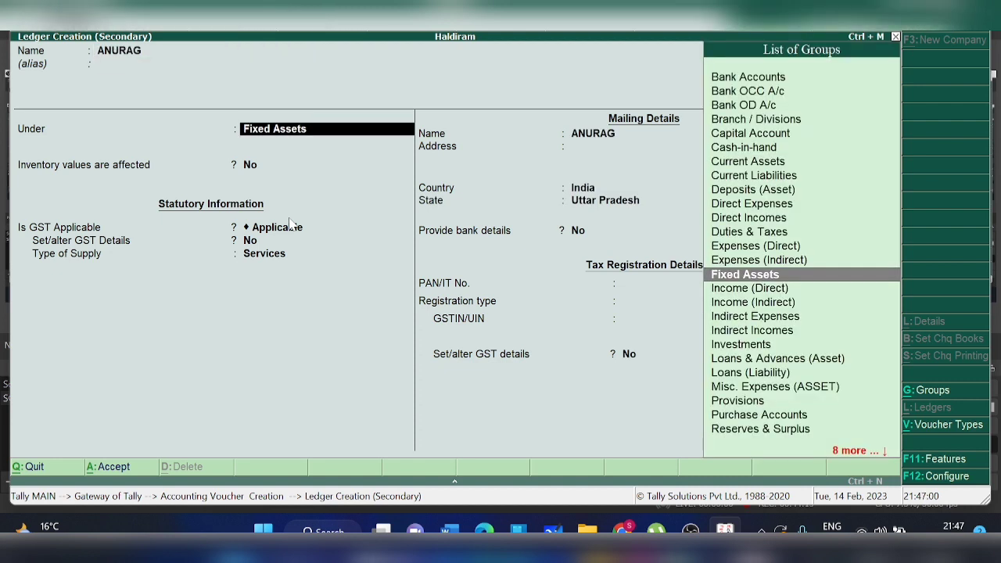
Step: Place ANURAG under Current Liabilities and save the ledger
type("S")
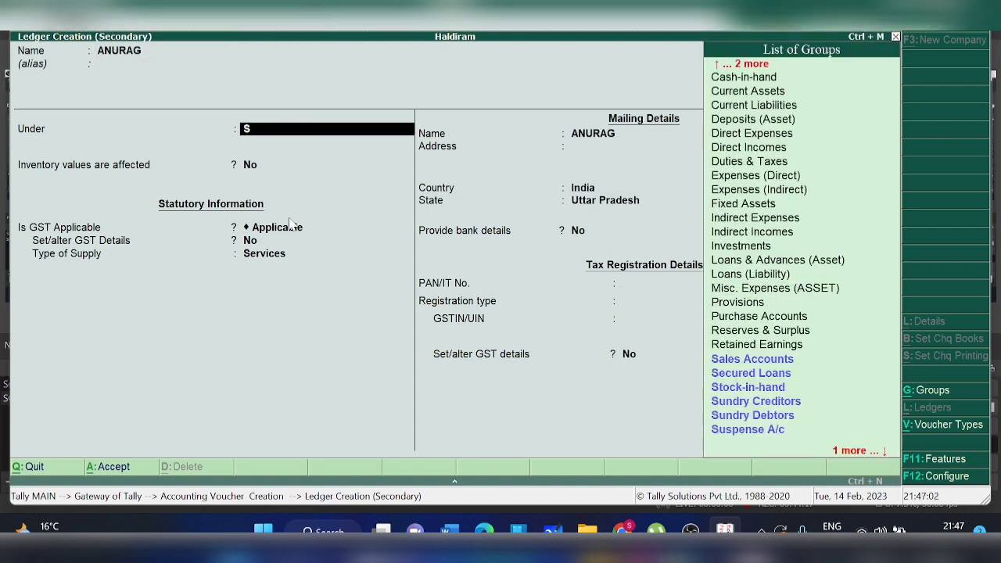
type("HU")
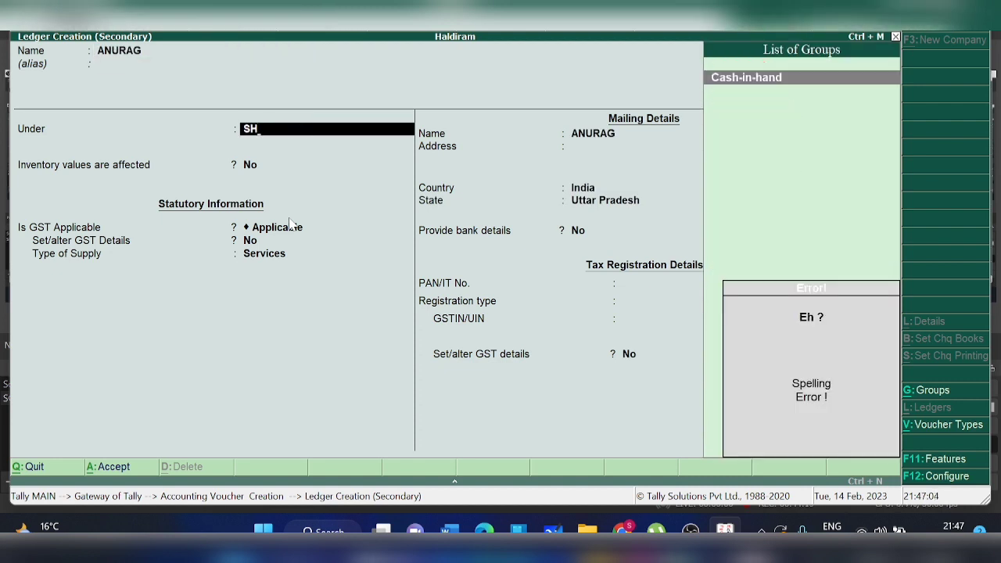
key("BackSpace")
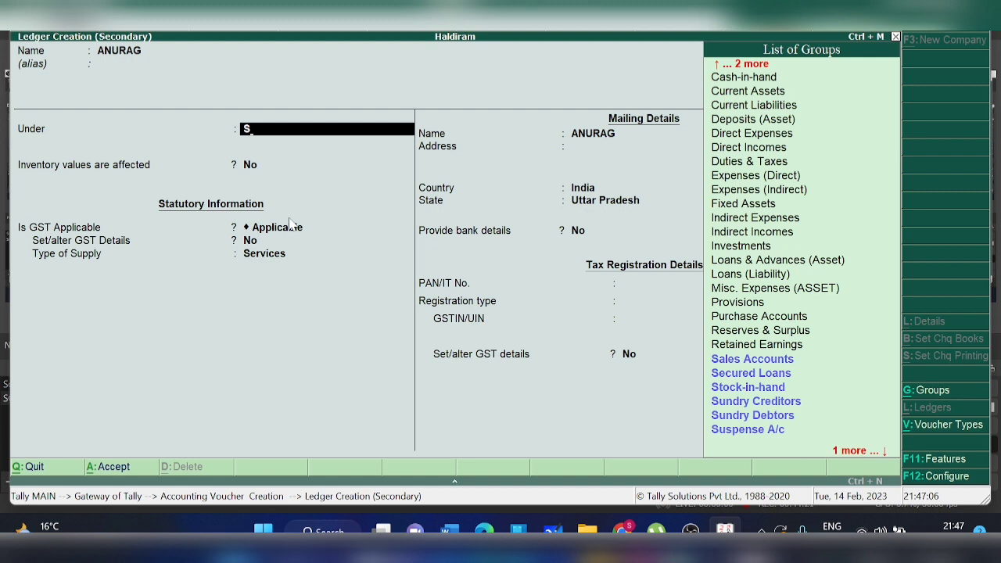
key("BackSpace")
type("LIA")
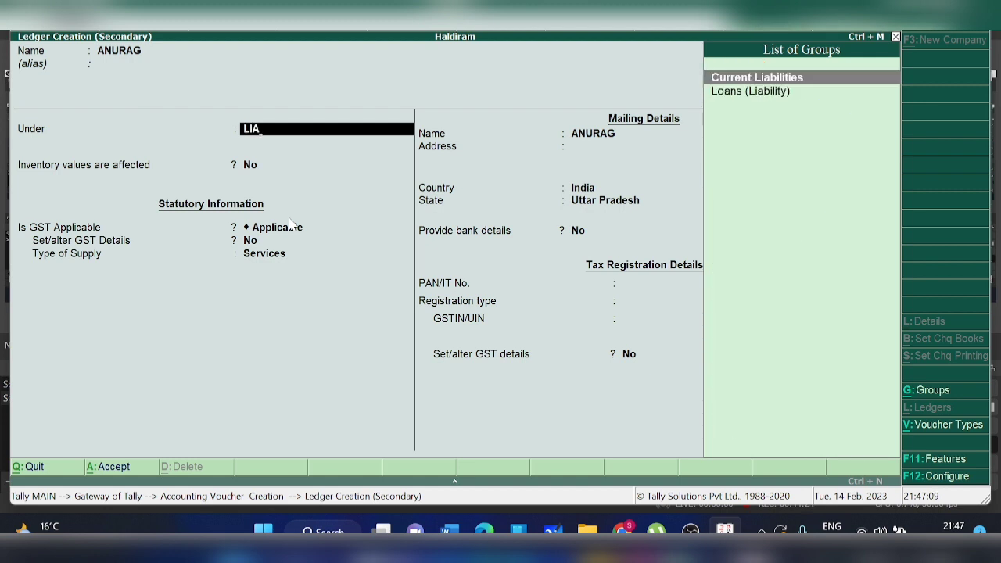
key("Return")
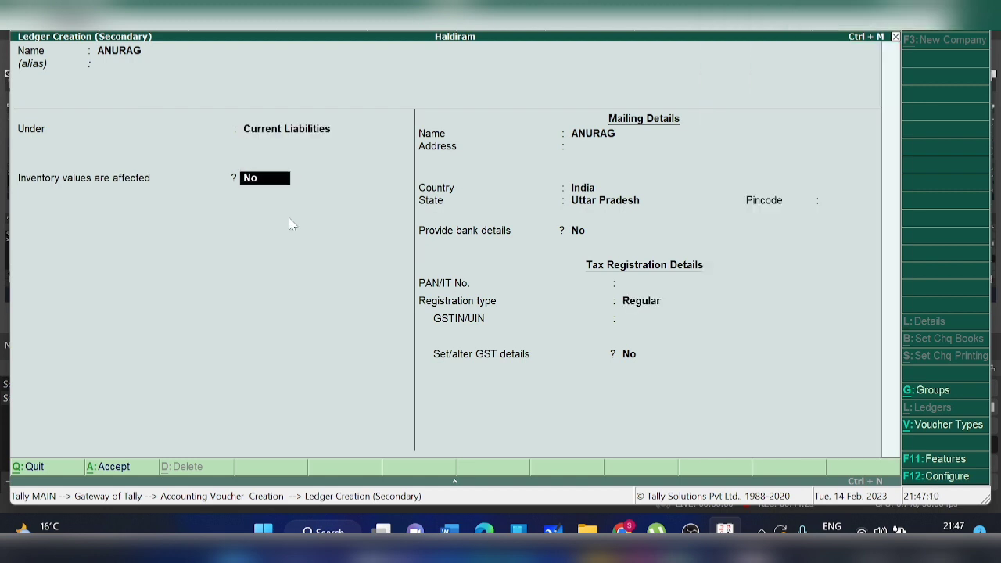
key("Return")
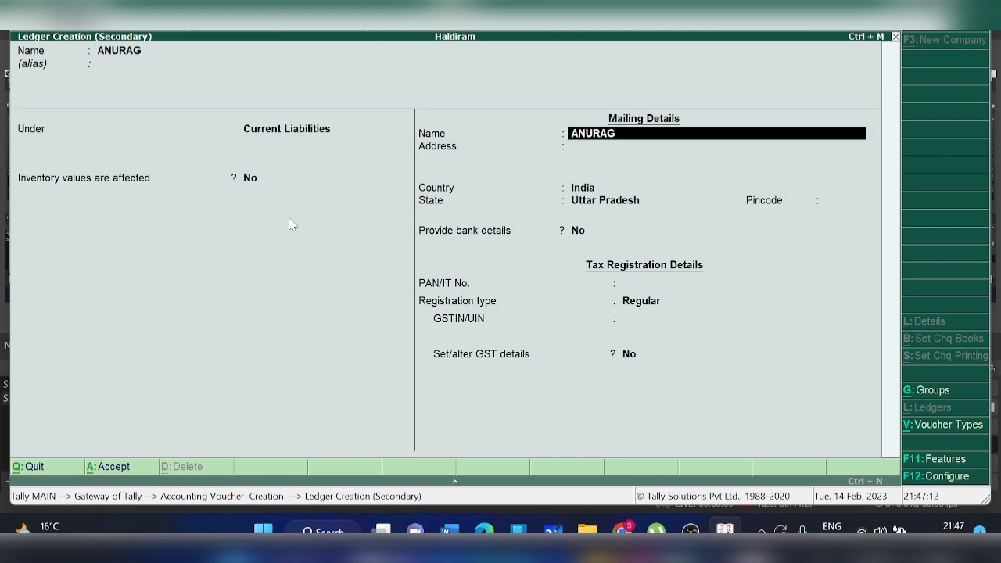
key("Return")
key("Return")
key("Return")
key("Return")
key("Return")
key("Return")
key("Return")
key("Return")
key("Return")
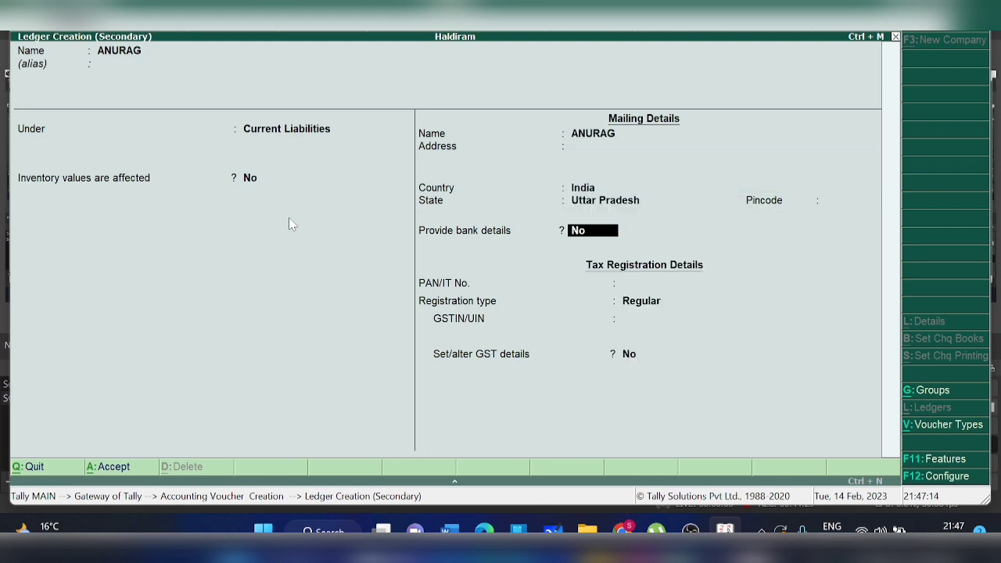
key("Return")
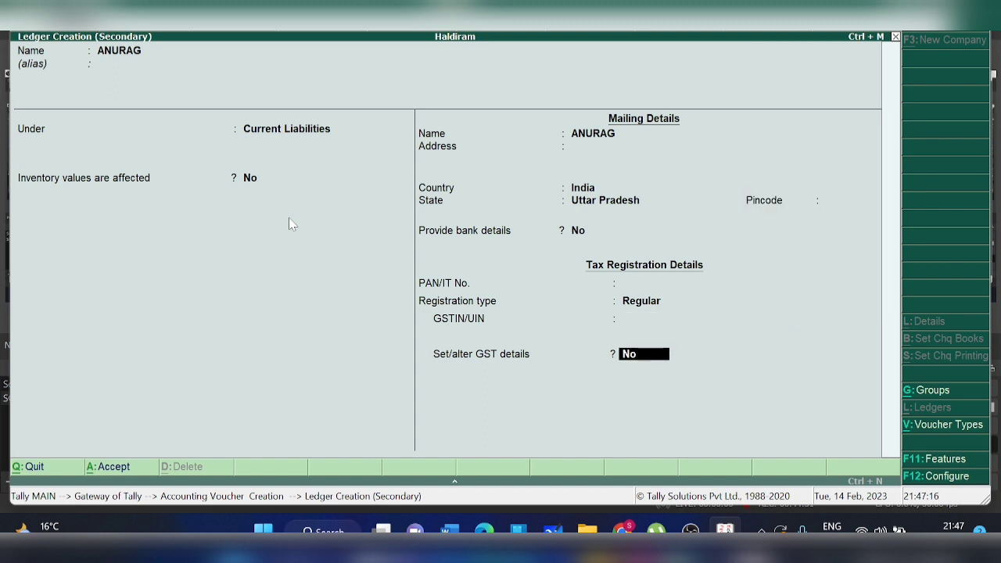
key("Return")
key("Return")
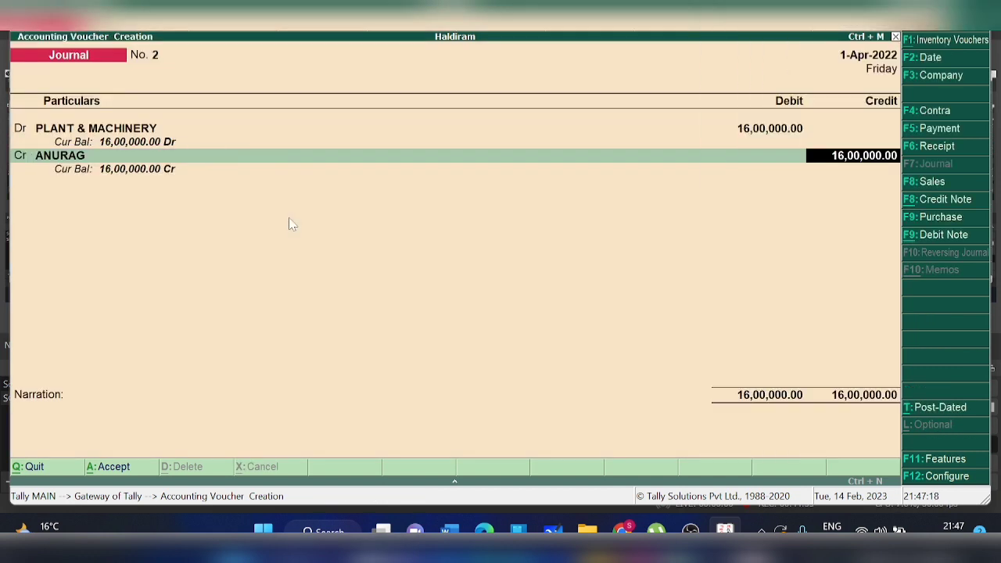
Step: Accept the 16,00,000 credit, leave the narration blank and save Journal No. 2
key("Return")
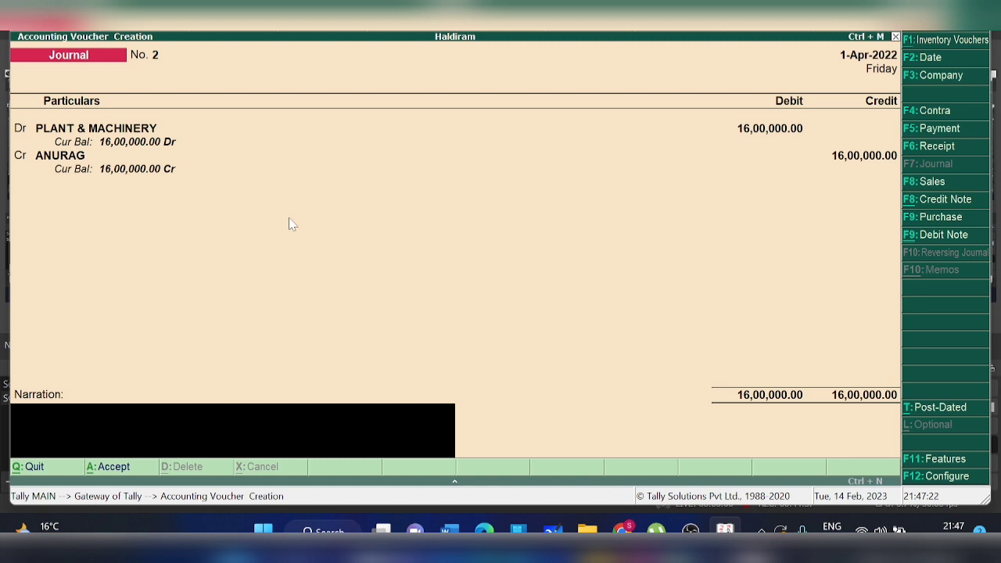
key("Return")
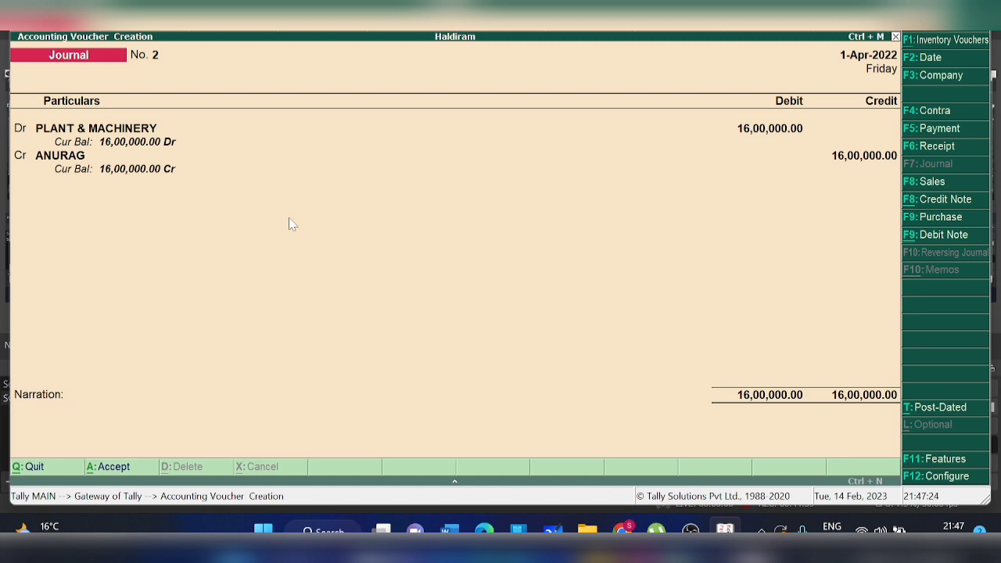
key("Return")
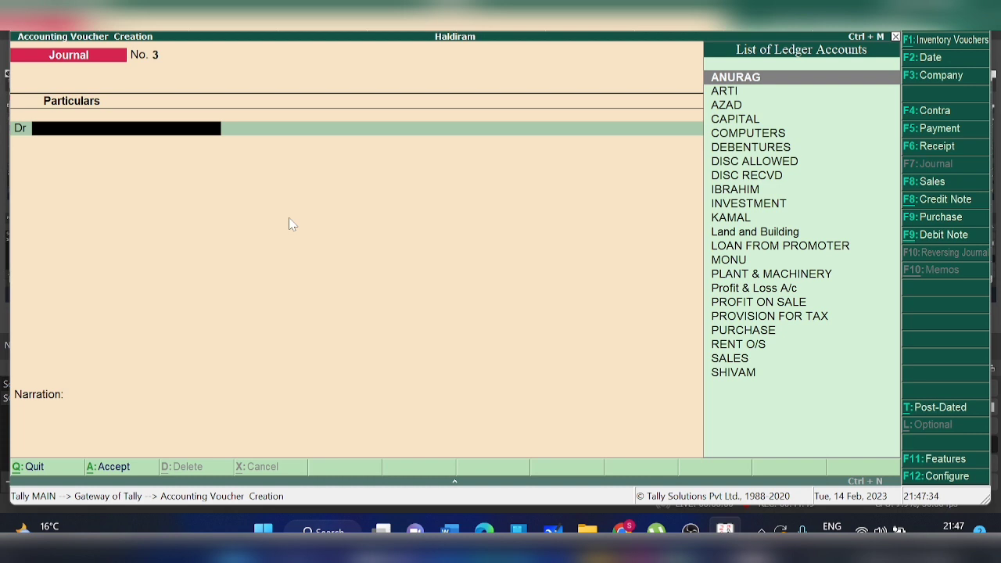
Step: Switch to a Receipt and create a BANK LOAN ledger under Secured Loans
left_click(935, 147)
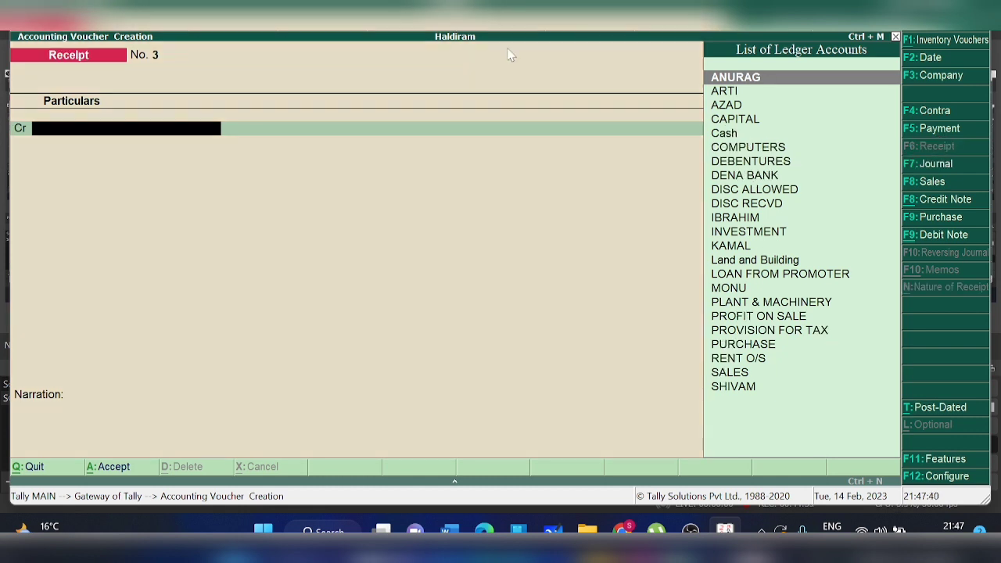
type("BAN")
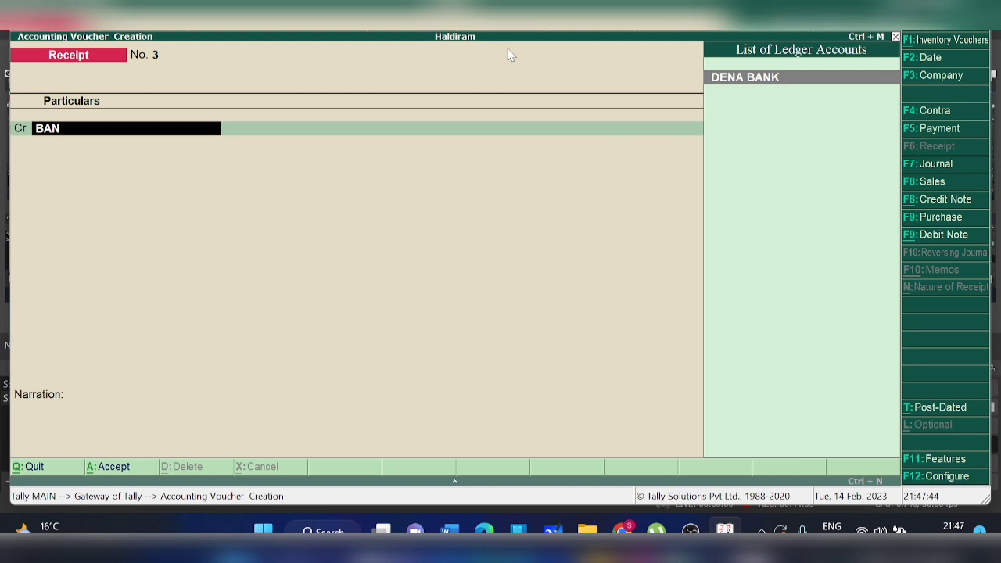
key("alt+c")
type("B")
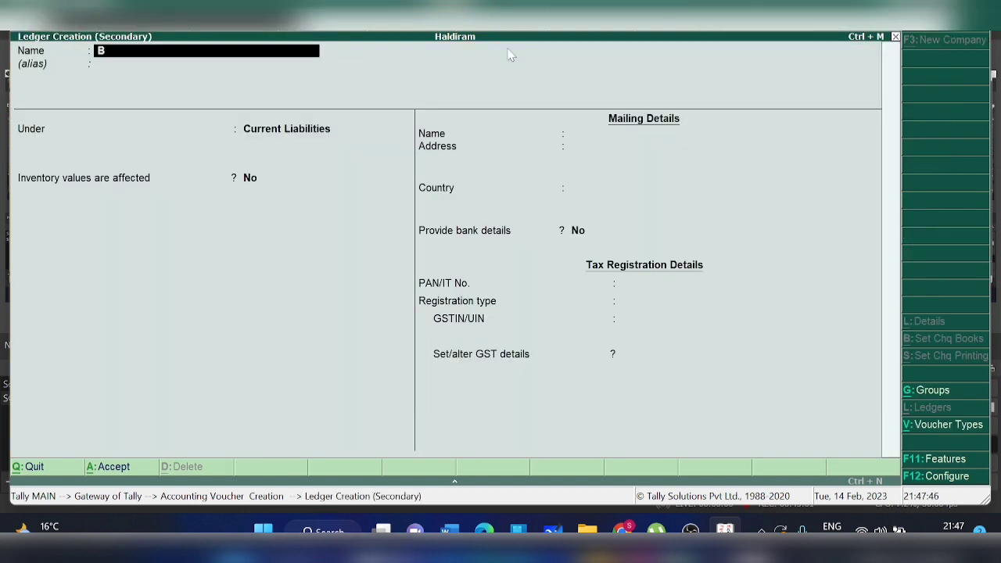
type("ANK LOAN")
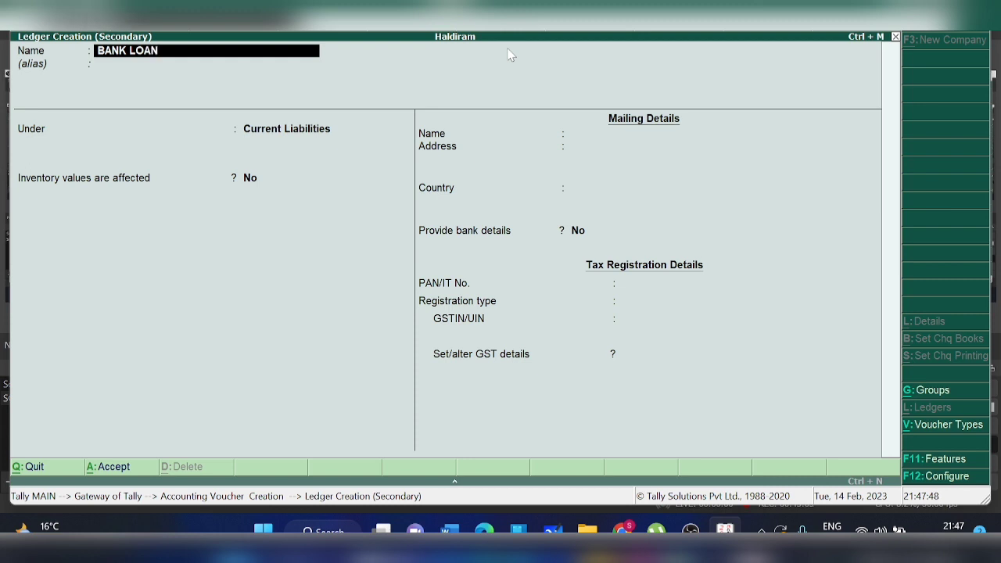
key("Return")
key("Return")
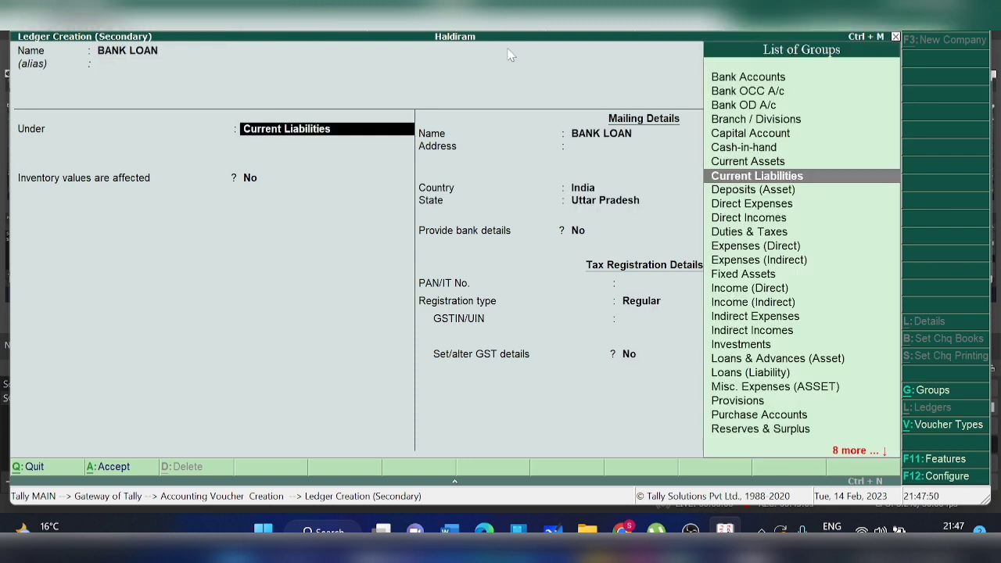
type("SEC")
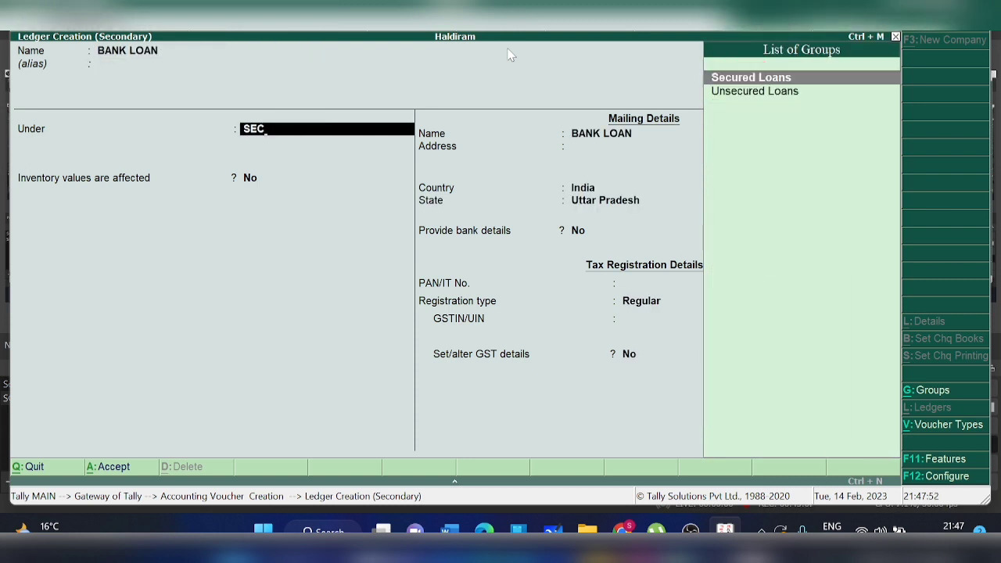
key("Return")
key("Return")
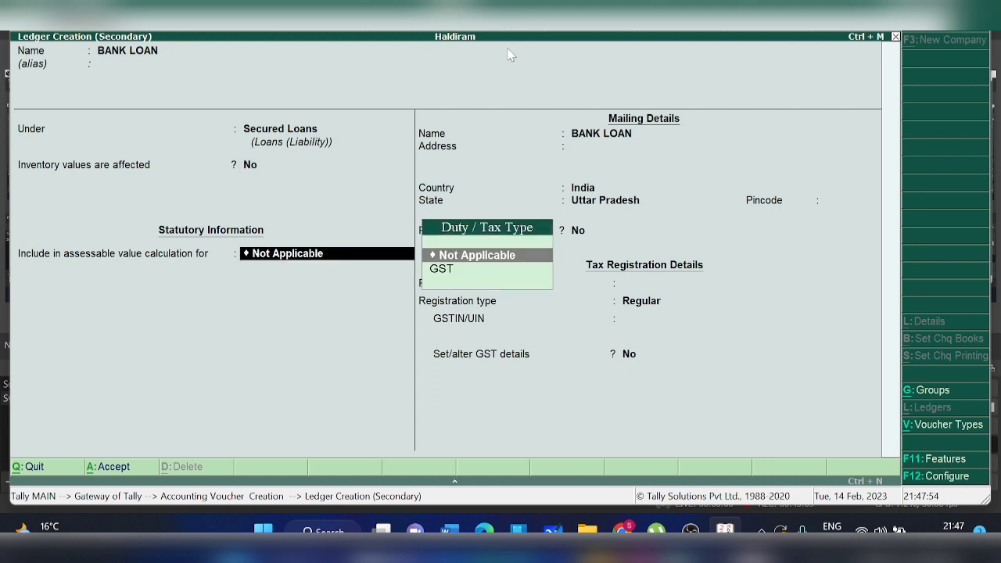
key("Return")
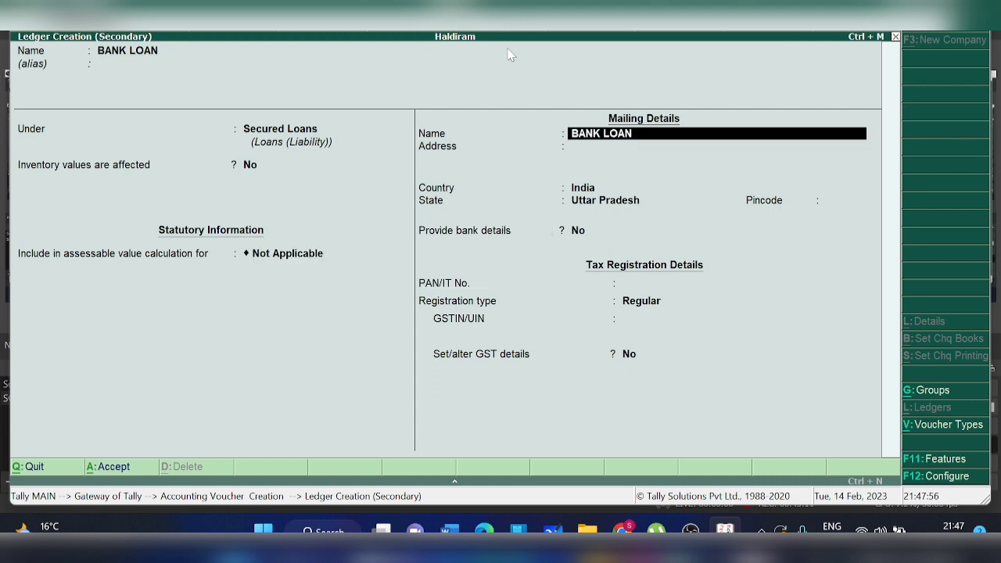
key("Return")
key("Return")
key("Return")
key("Return")
key("Return")
key("Return")
key("Return")
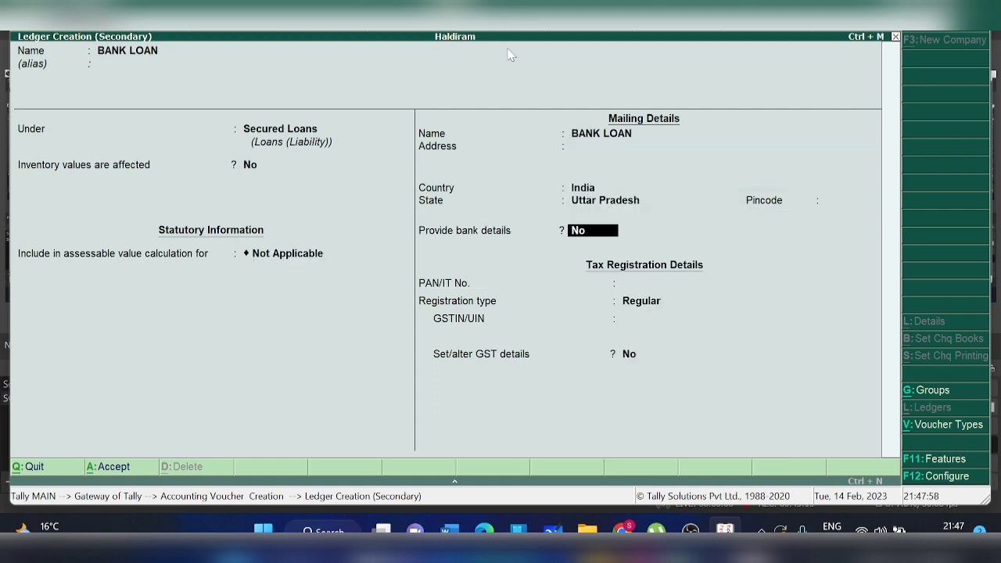
key("Return")
key("Return")
key("Return")
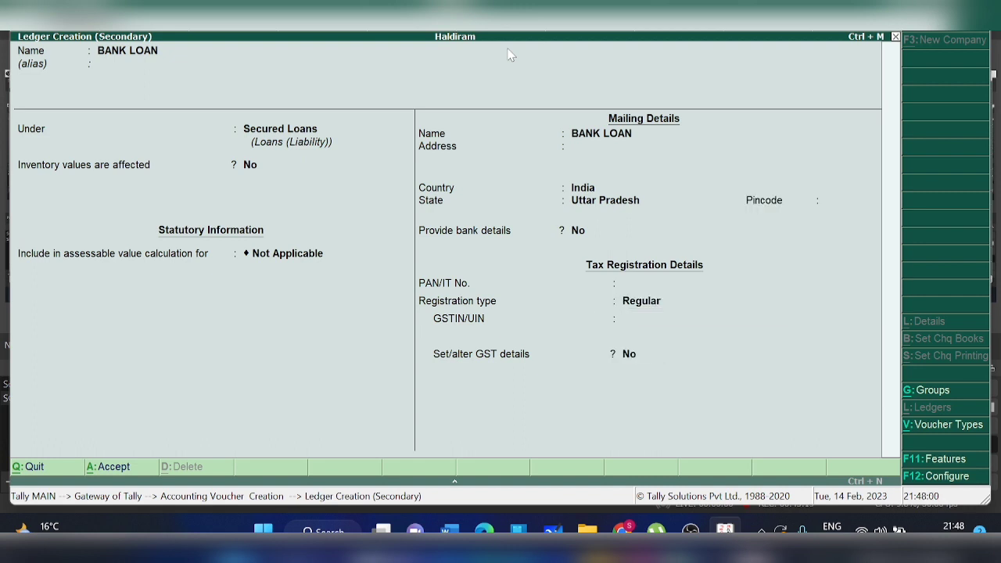
key("Return")
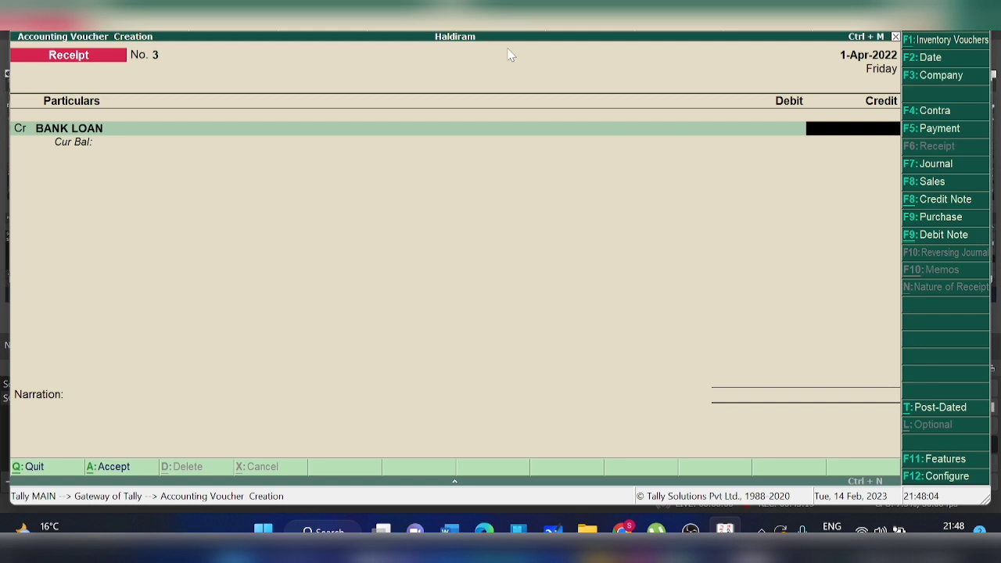
Step: Credit BANK LOAN 10,00,000 and debit DENA BANK with a cheque allocation
type("10,00,0")
type("00")
key("Return")
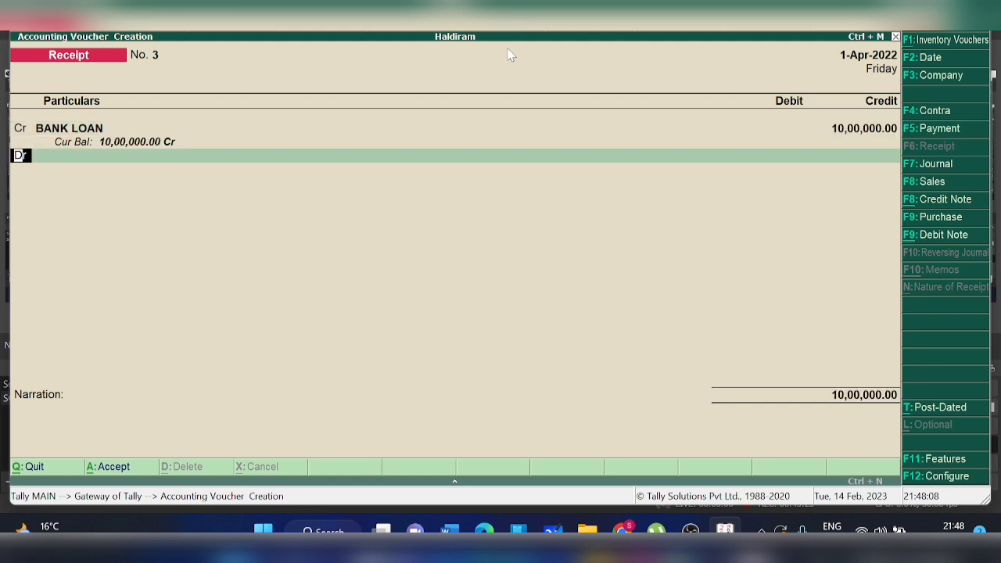
key("Return")
type("cash")
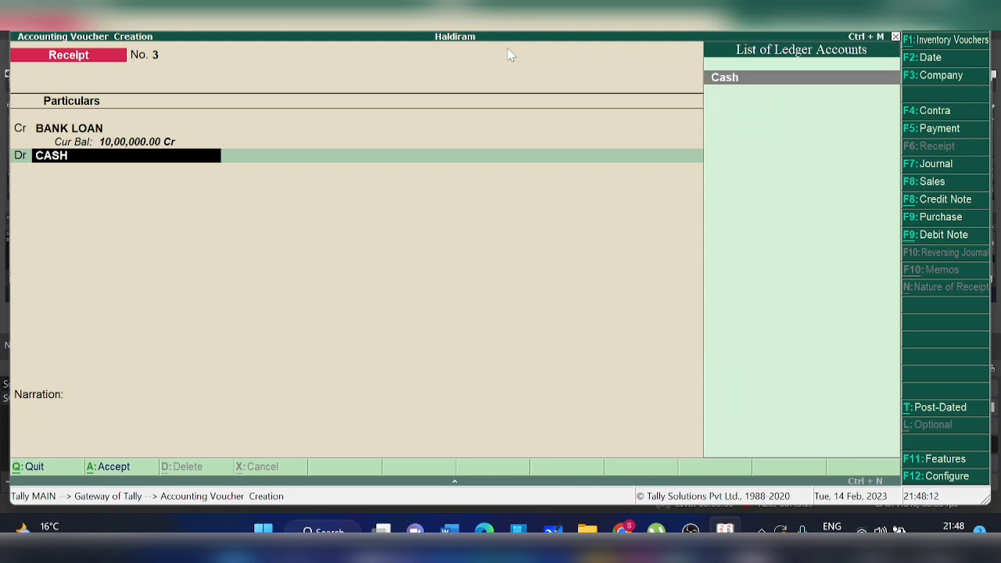
key("BackSpace")
key("BackSpace")
key("BackSpace")
key("BackSpace")
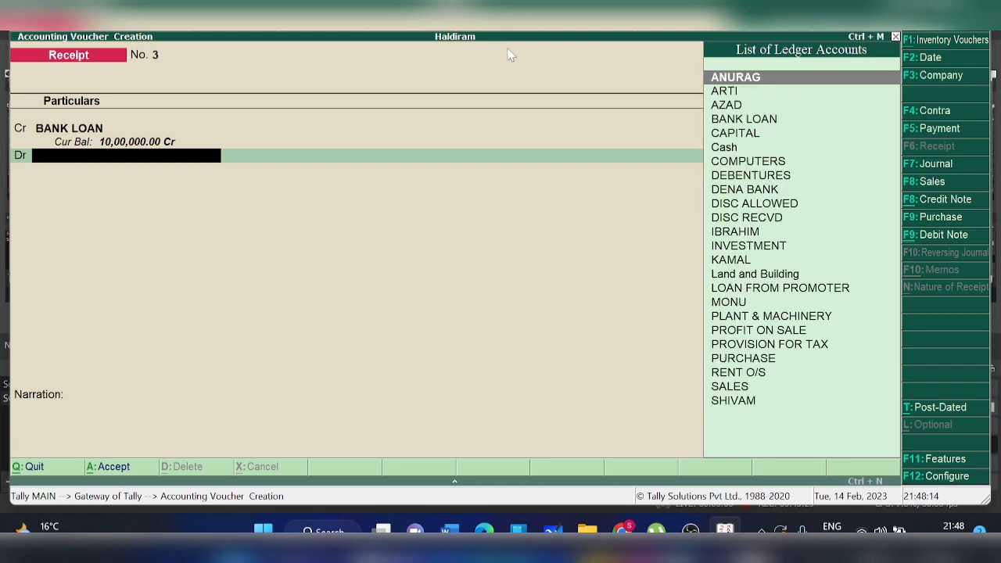
type("bank")
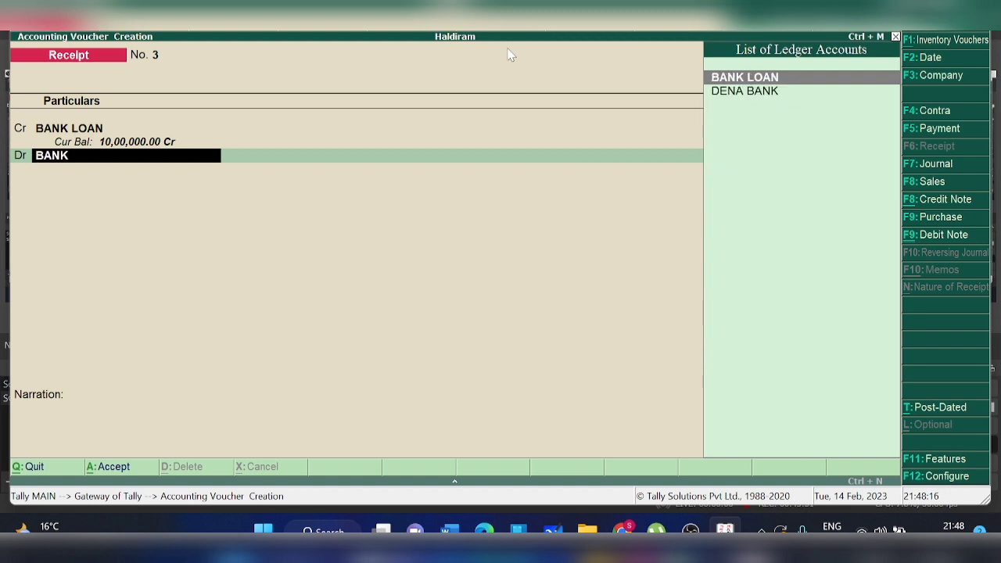
key("Down")
key("Return")
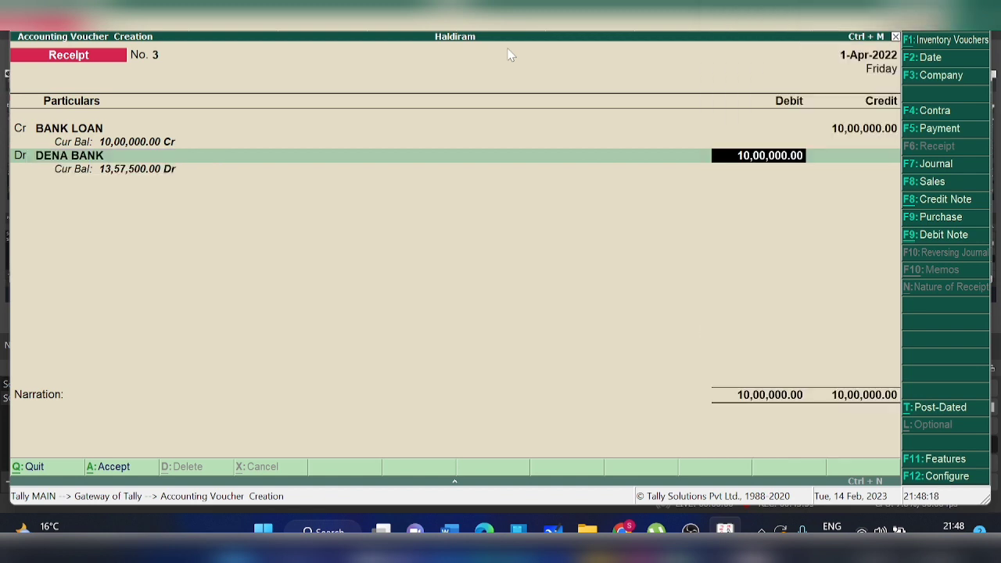
key("Return")
key("Return")
key("Return")
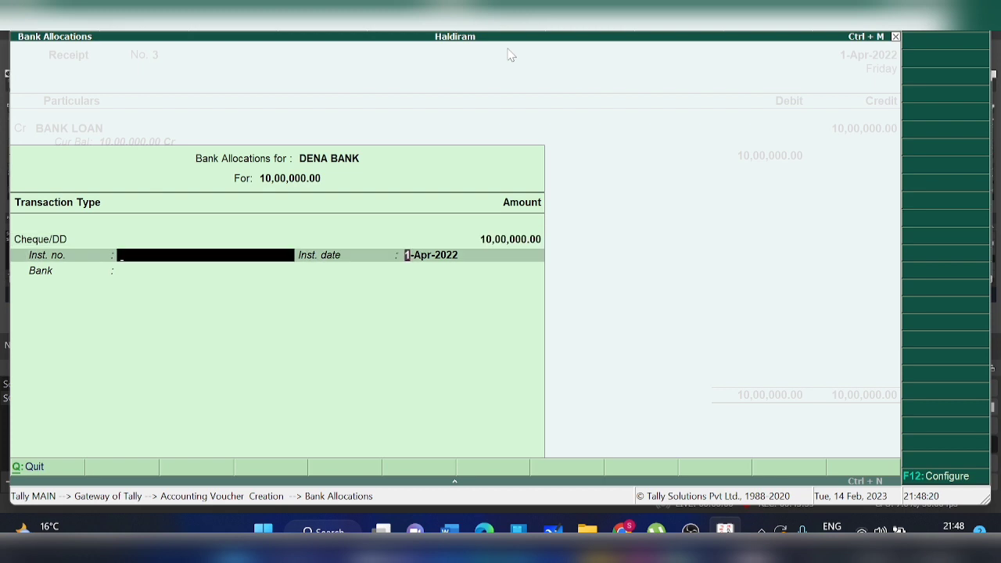
key("Return")
key("Return")
key("Return")
key("Return")
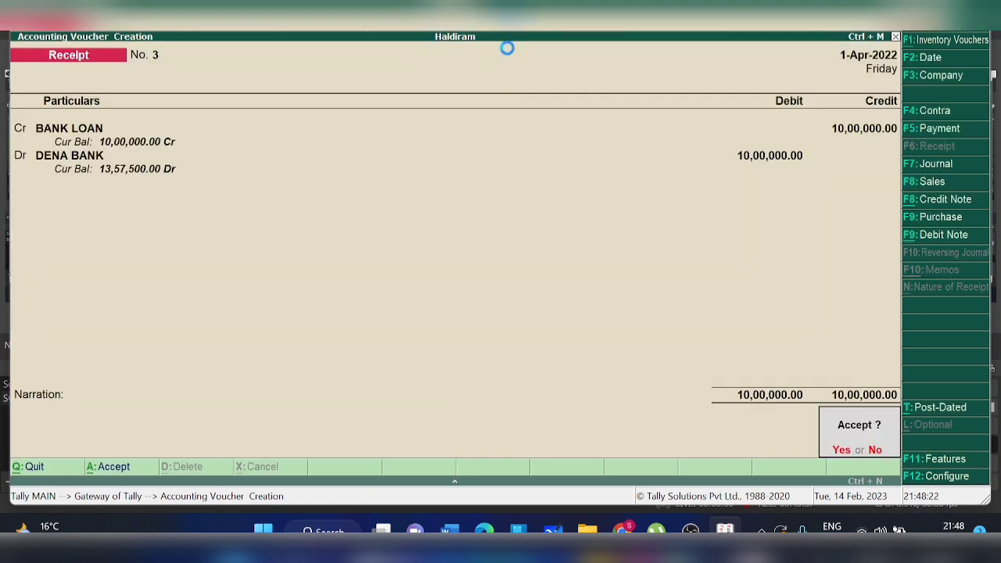
key("Return")
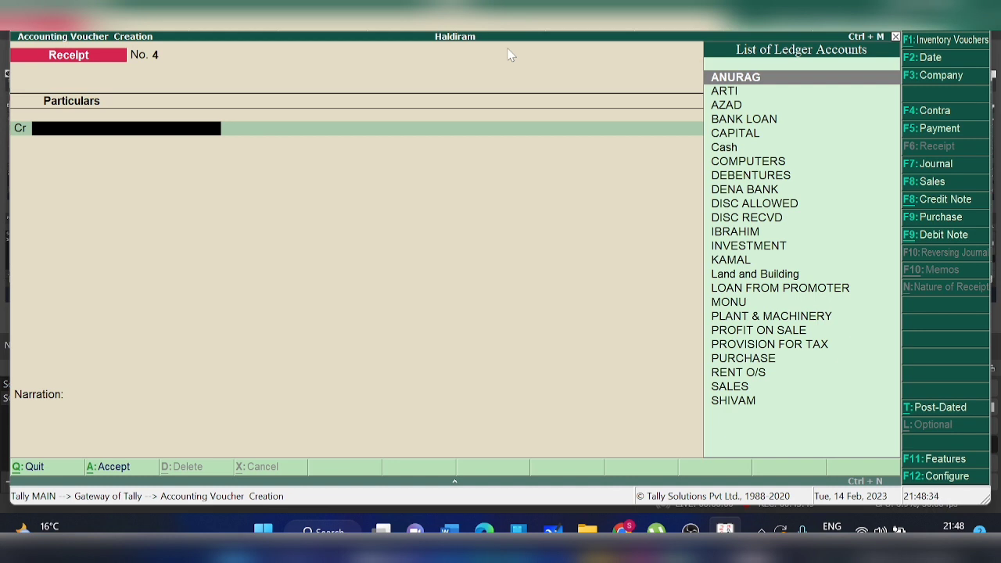
Step: Start a new ledger named DEBENTURE under the Secured Loans group
key("alt+c")
type("DEBENTURE")
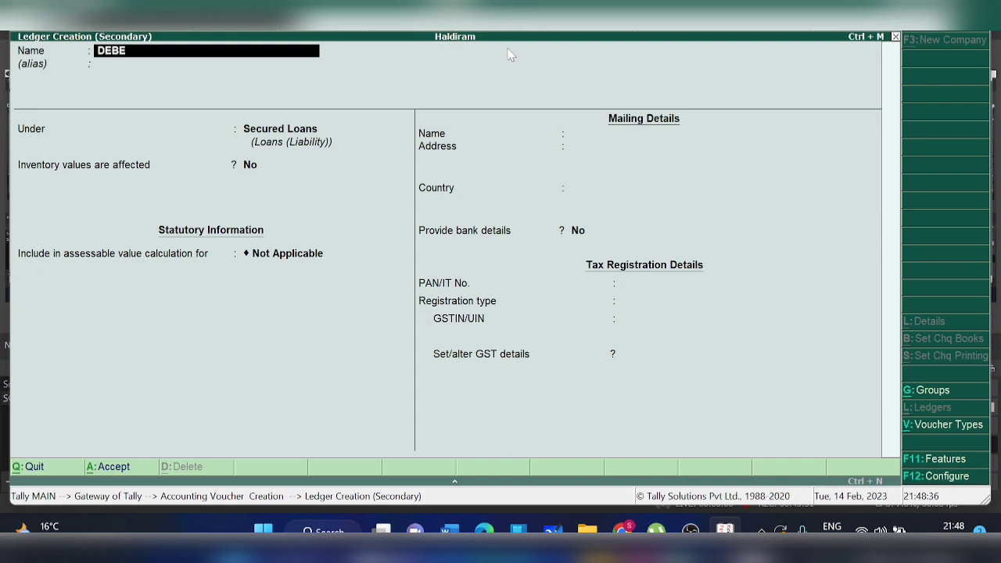
key("Return")
key("Return")
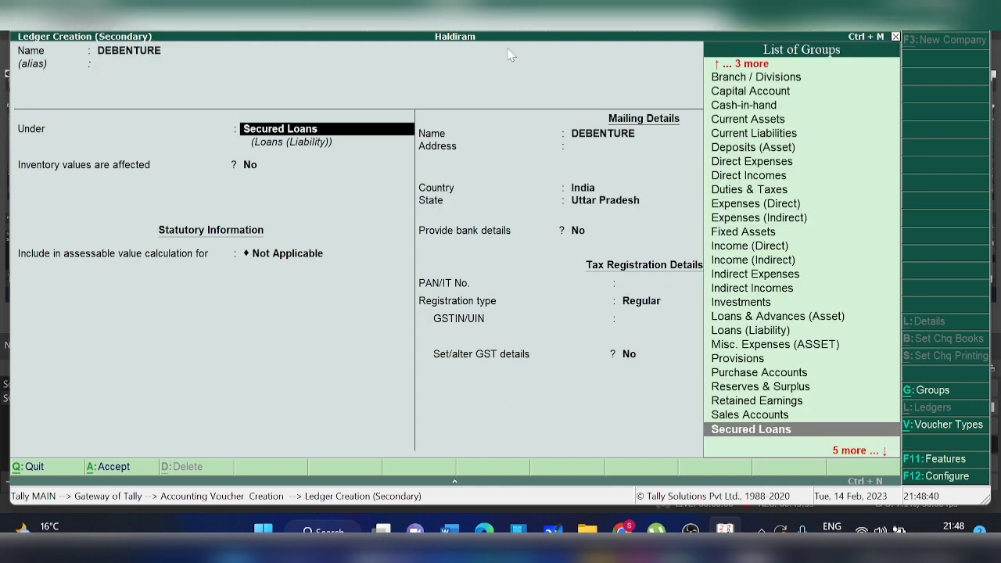
type("S")
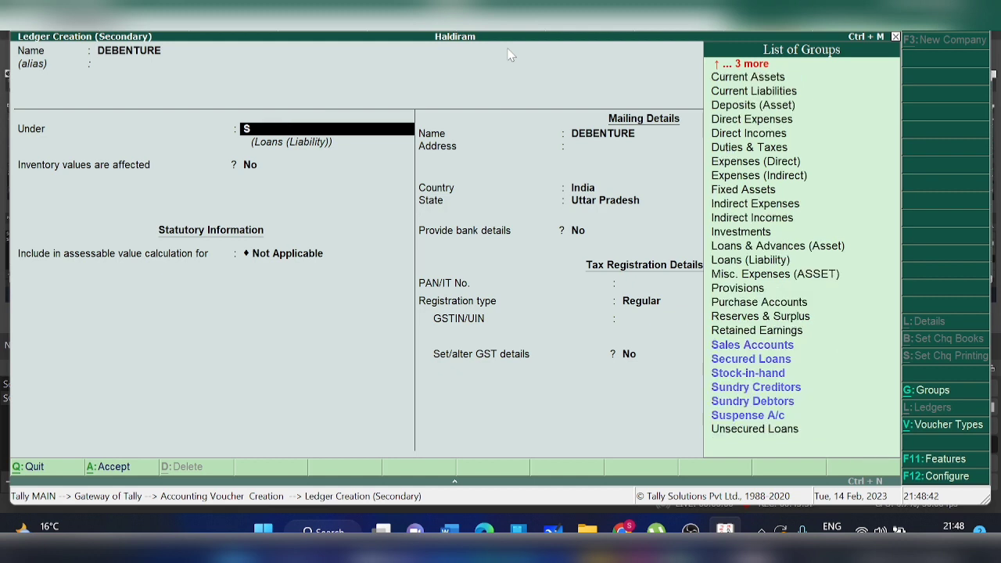
type("EC")
key("Return")
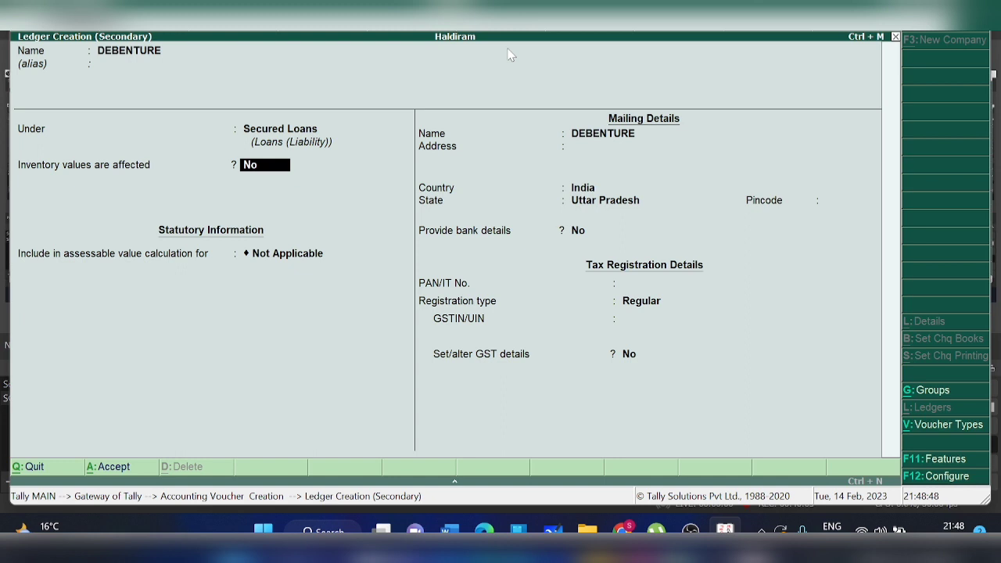
Step: Quit the DEBENTURE ledger form without saving and search the ledger list for 'DEBE'
key("BackSpace")
key("Escape")
type("y")
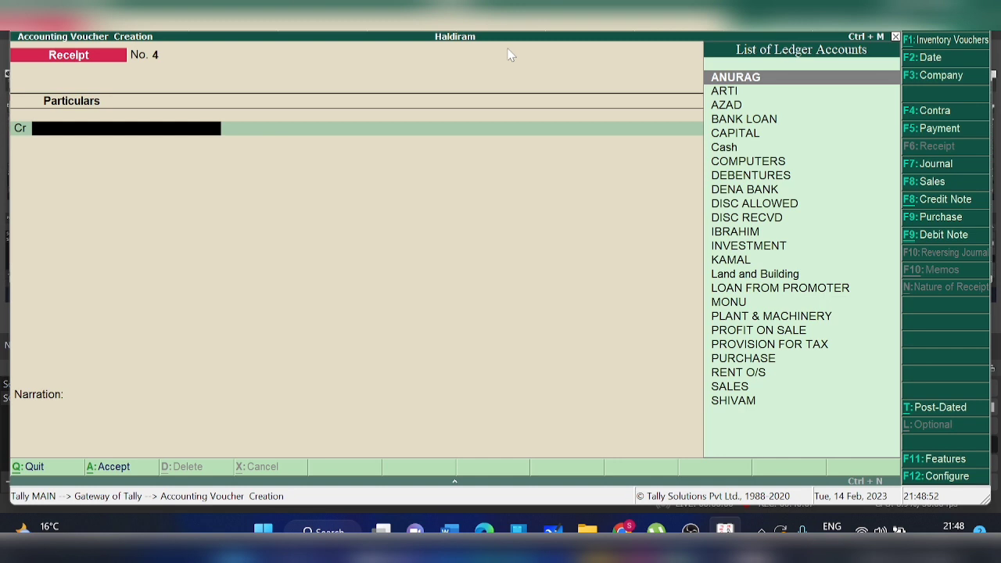
type("DEBE")
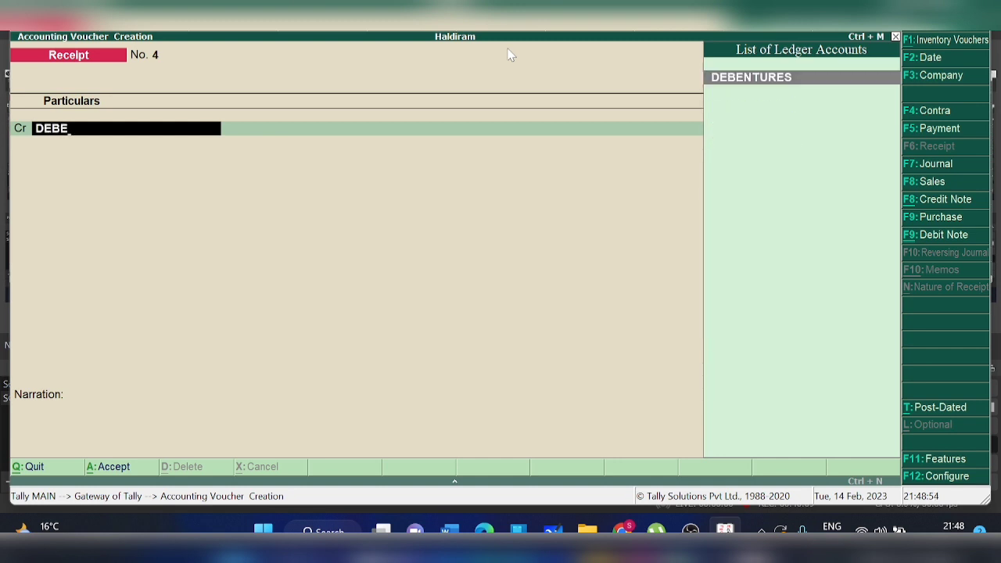
Step: Credit DEBENTURES with 6,00,000 on Receipt No. 4
key("Return")
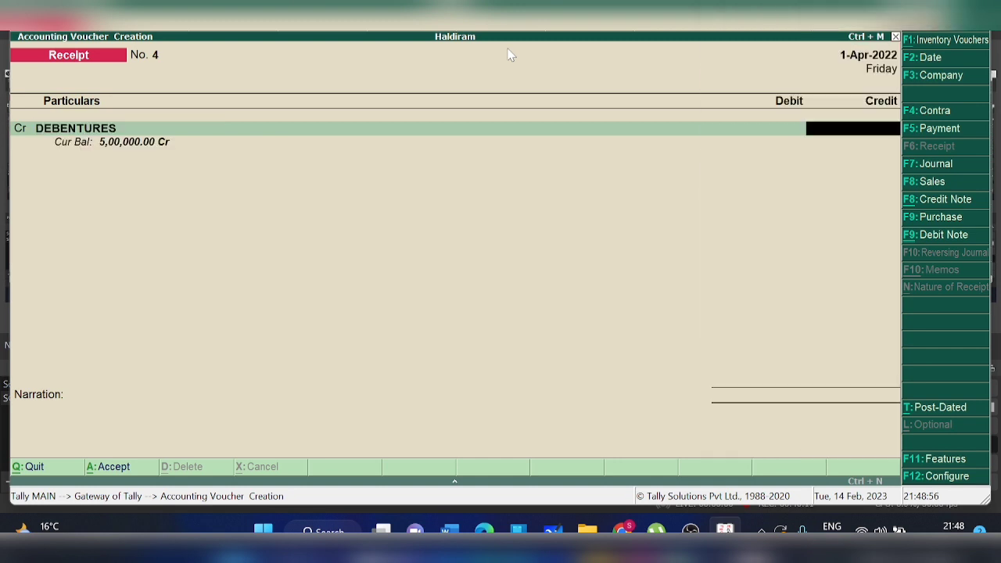
type("600000")
key("Return")
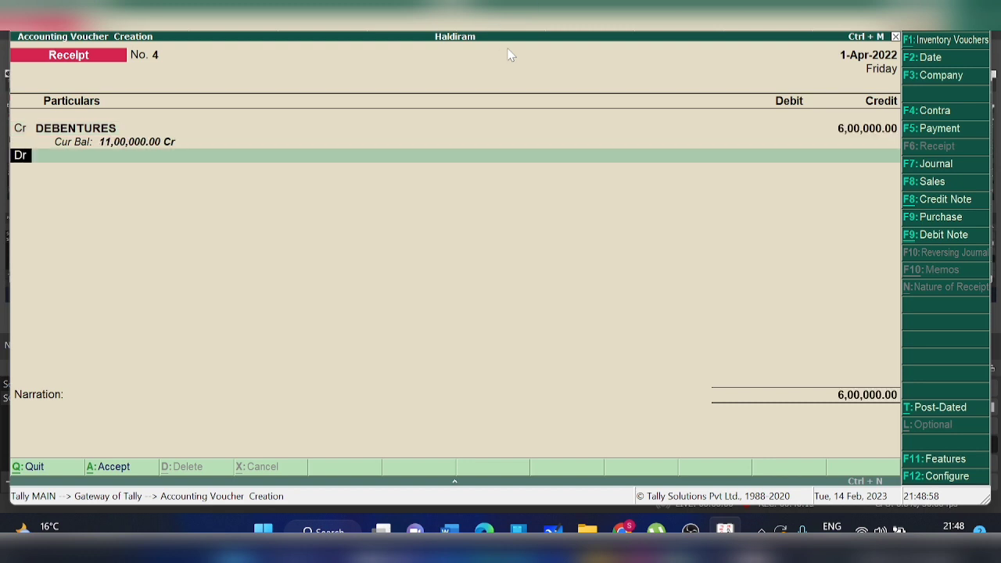
Step: Debit DENA BANK instead of Cash for 6,00,000, with Cheque/DD as the transaction type
type("CASH")
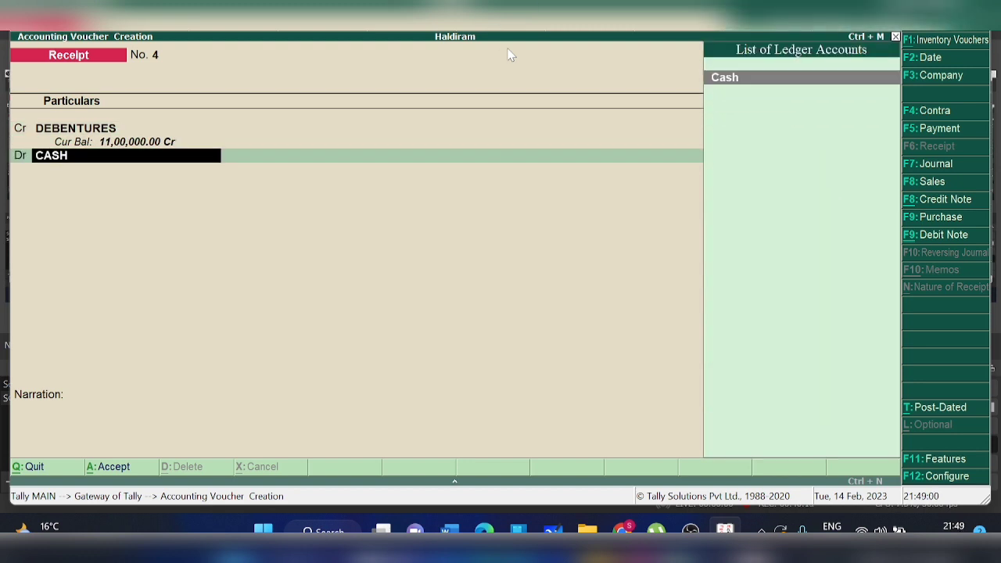
key("Return")
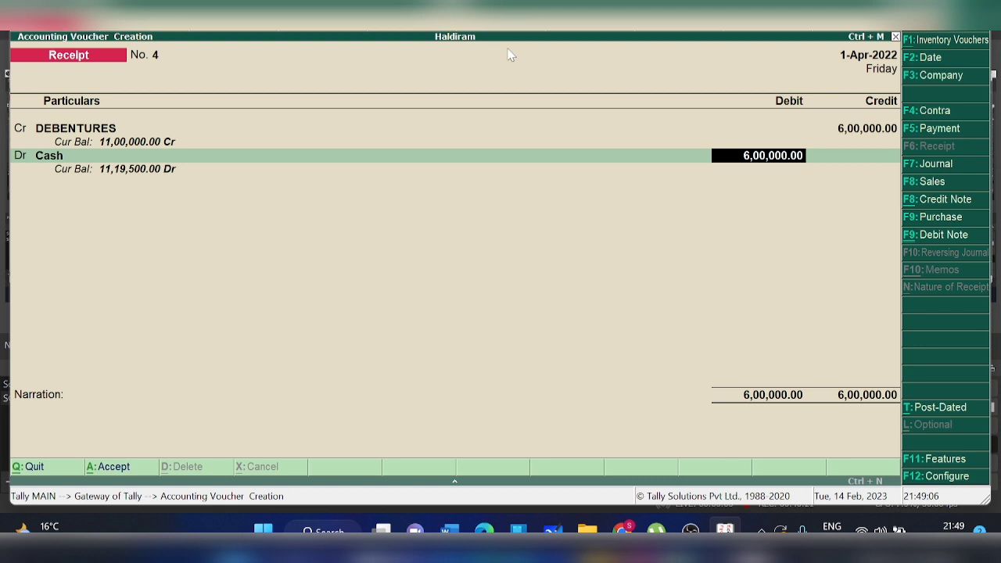
key("BackSpace")
type("BAN")
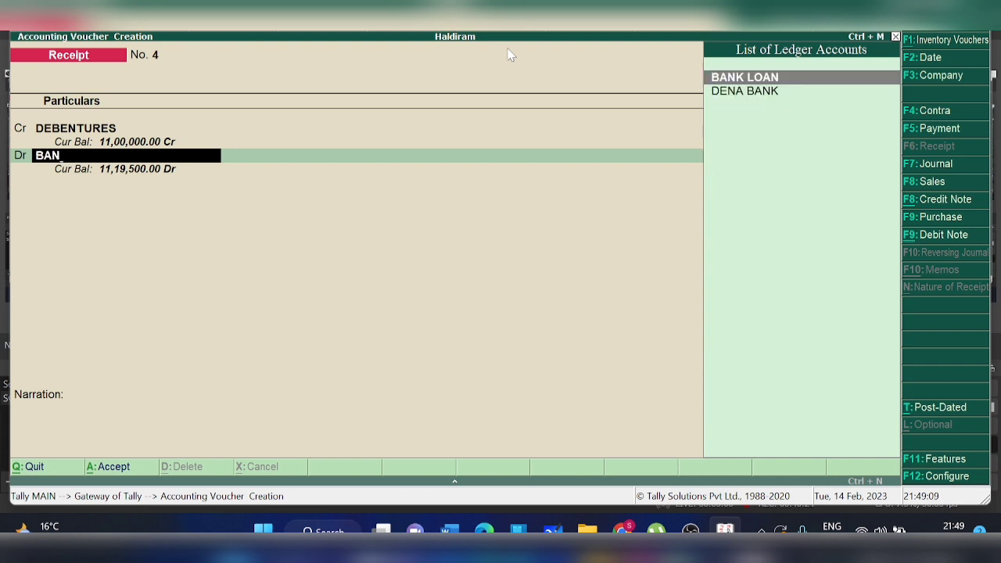
key("Down")
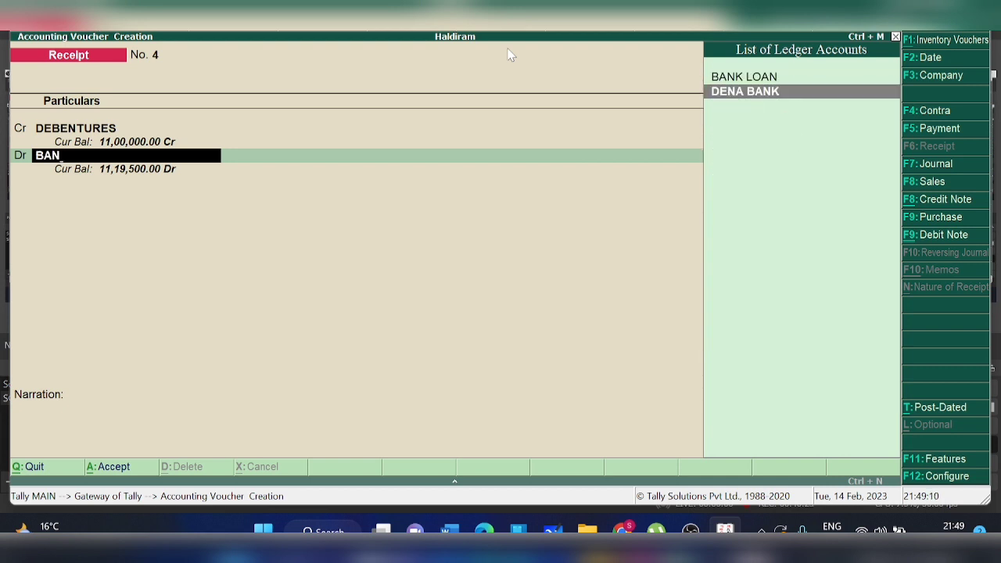
key("Return")
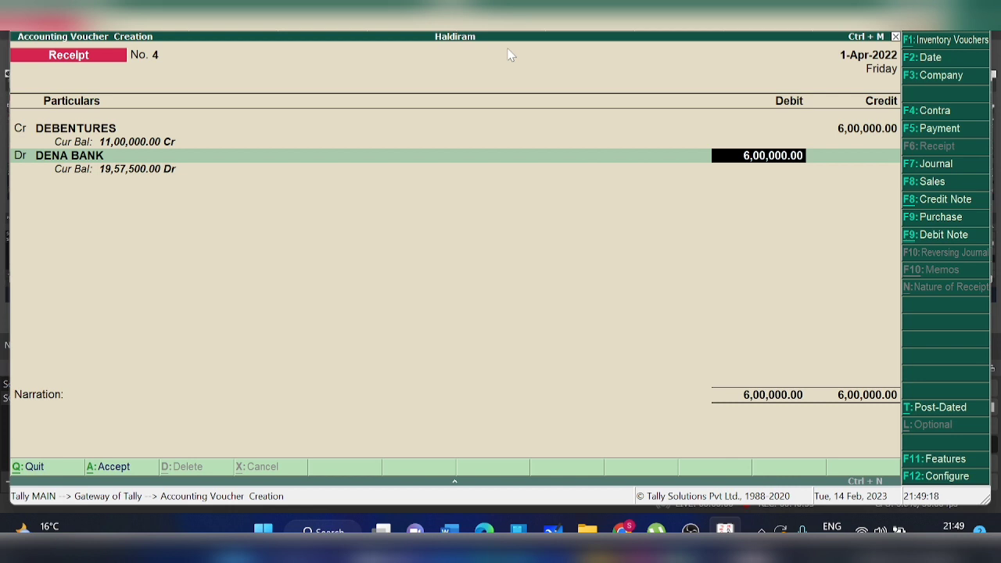
key("Return")
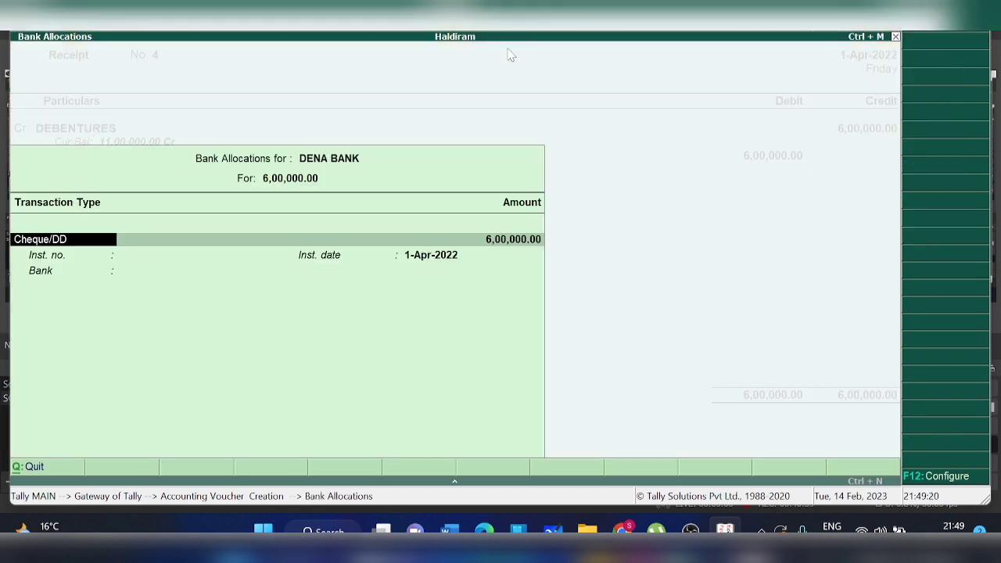
key("Return")
key("Return")
key("Return")
key("Return")
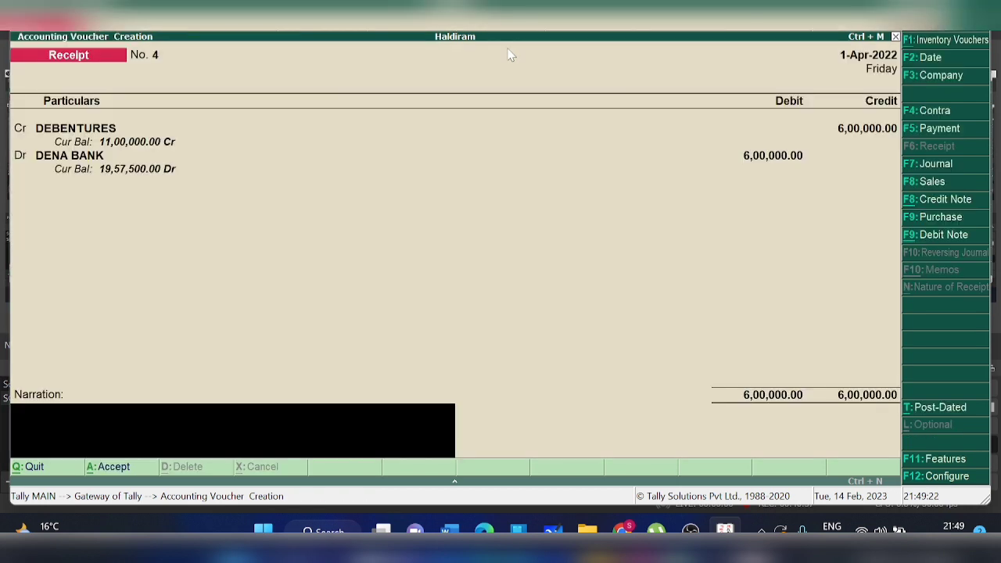
key("Return")
key("Return")
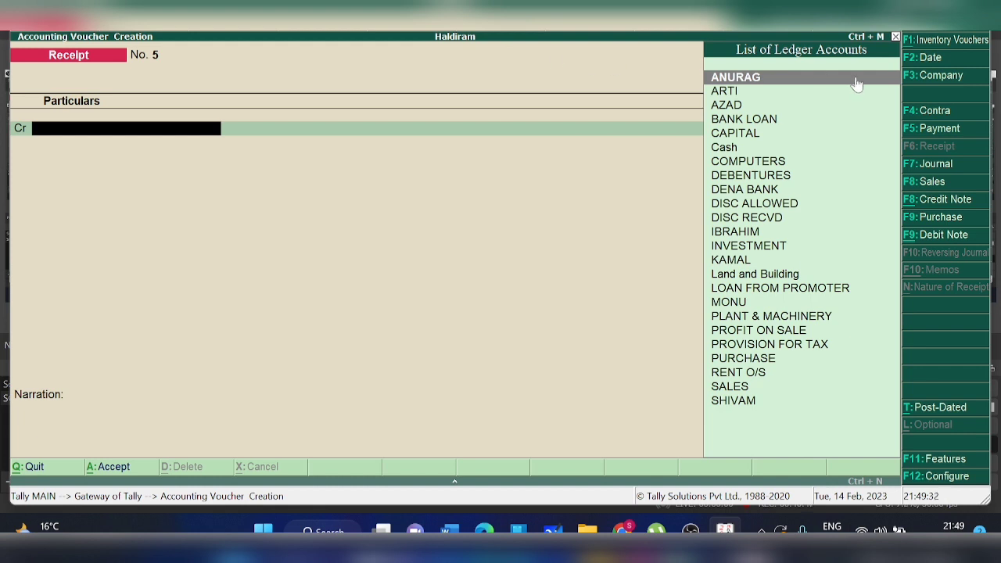
Step: Switch to Payment voucher entry, then quit voucher entry to the Gateway of Tally
left_click(921, 131)
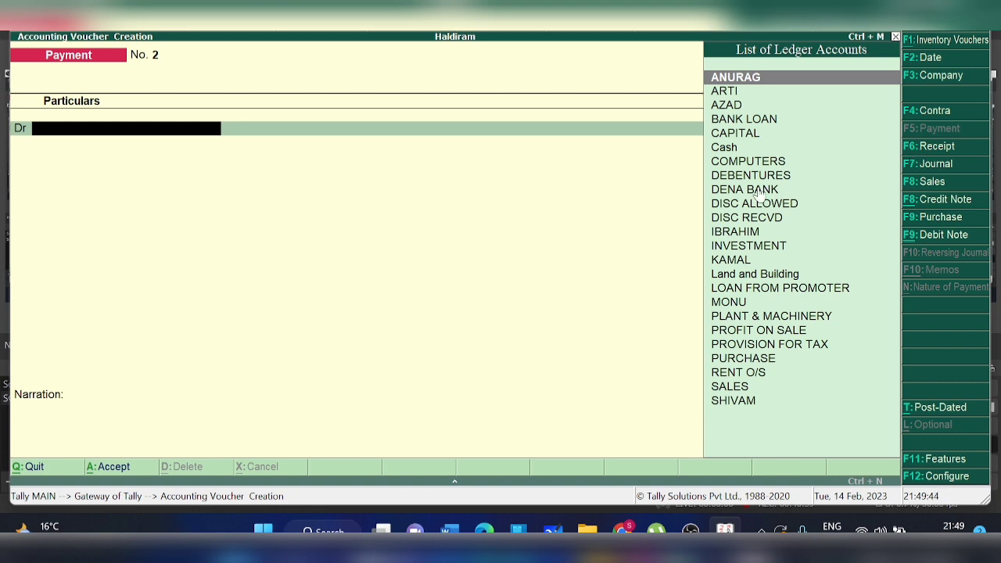
key("Escape")
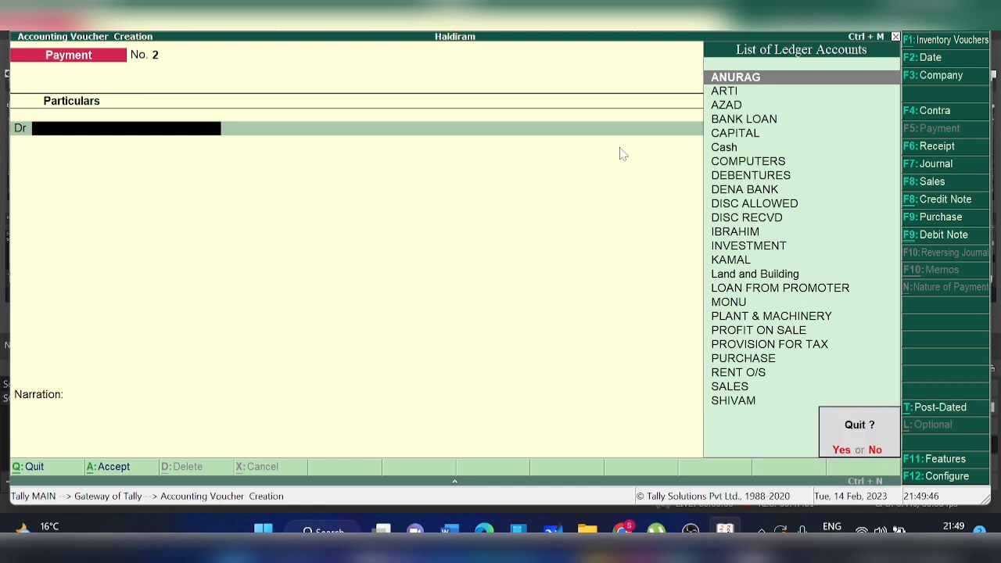
key("y")
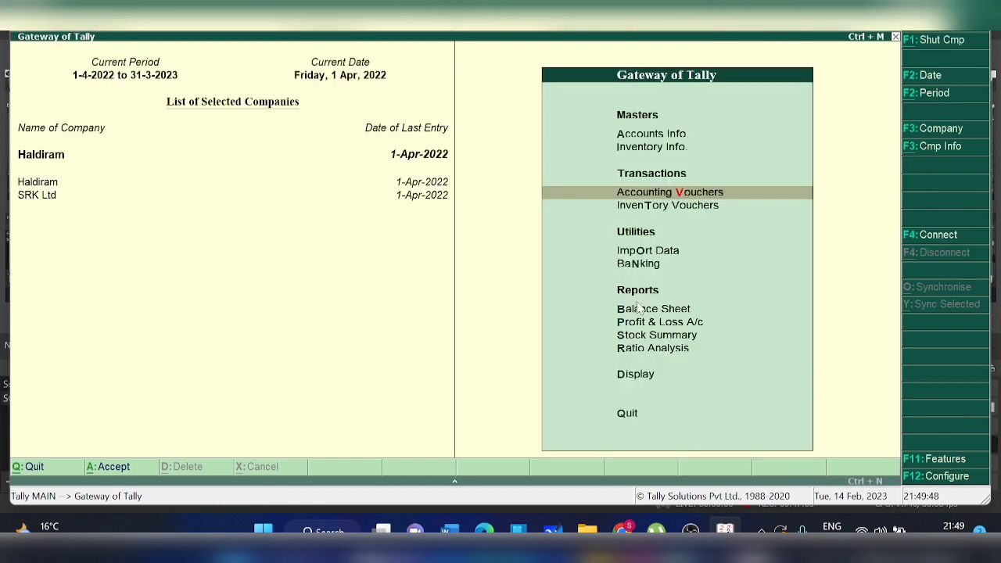
Step: Open the 1-Apr-2022 Day Book and the DEBENTURES to DENA BANK 6,00,000 receipt
left_click(633, 372)
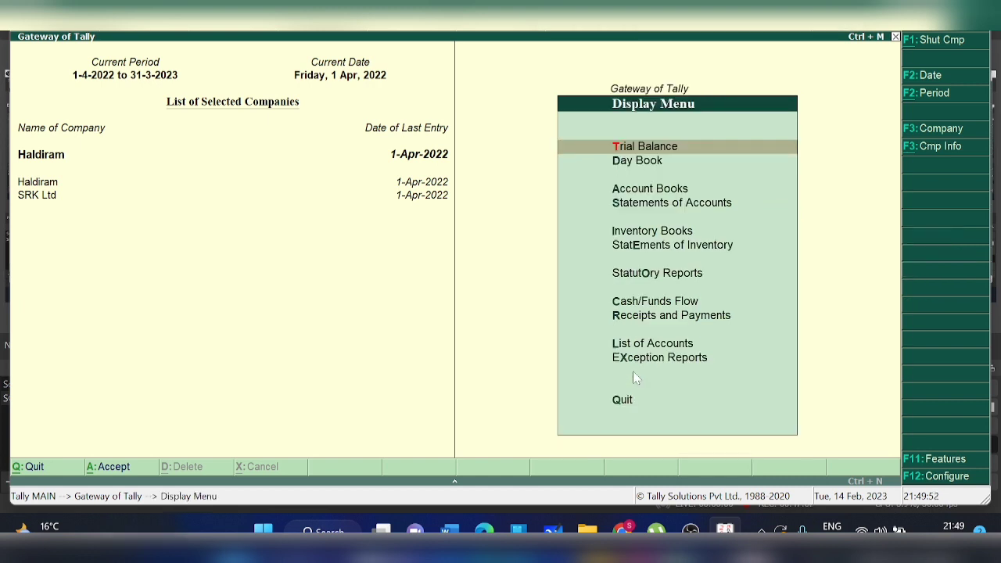
key("Down")
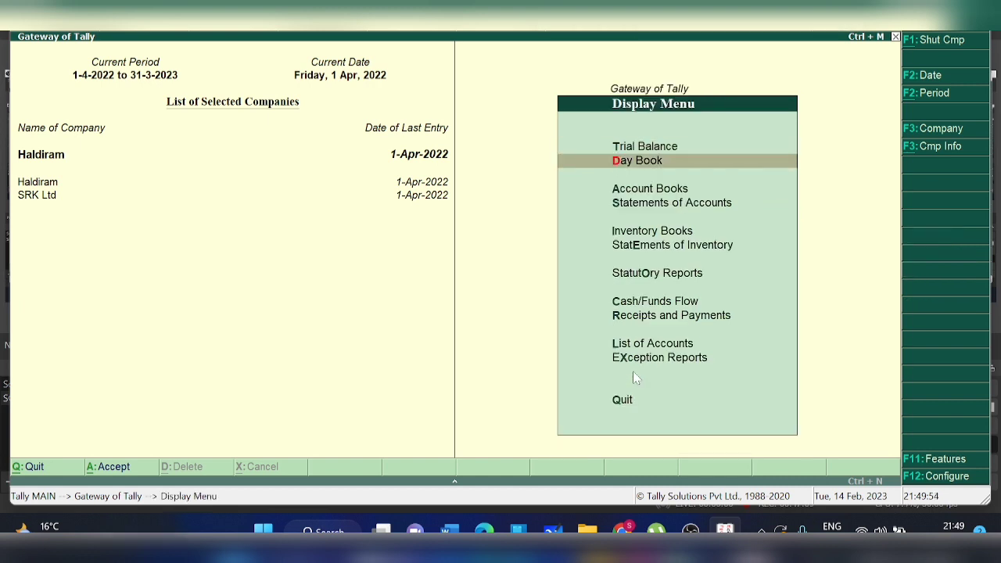
key("Return")
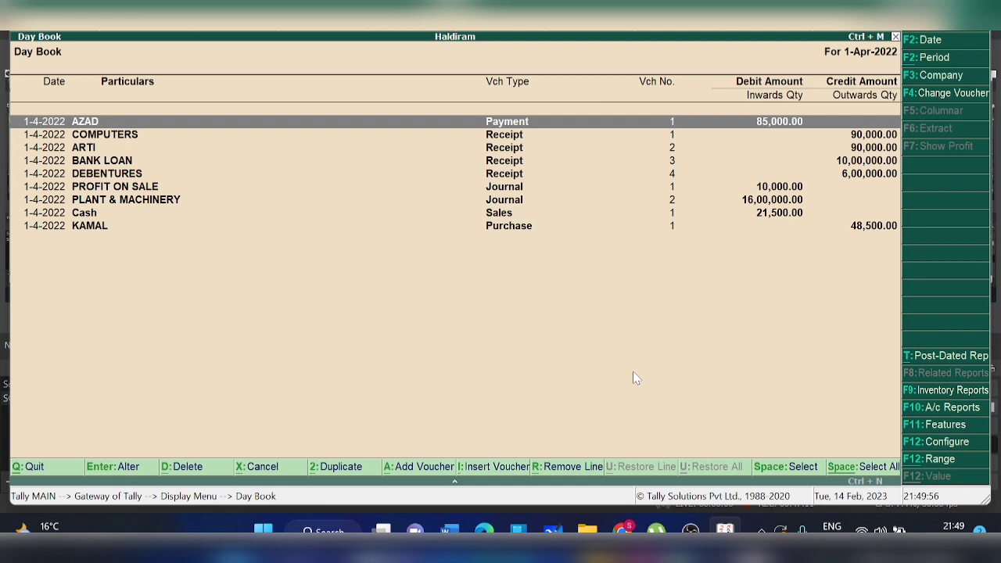
key("Down")
key("Down")
key("Down")
key("Down")
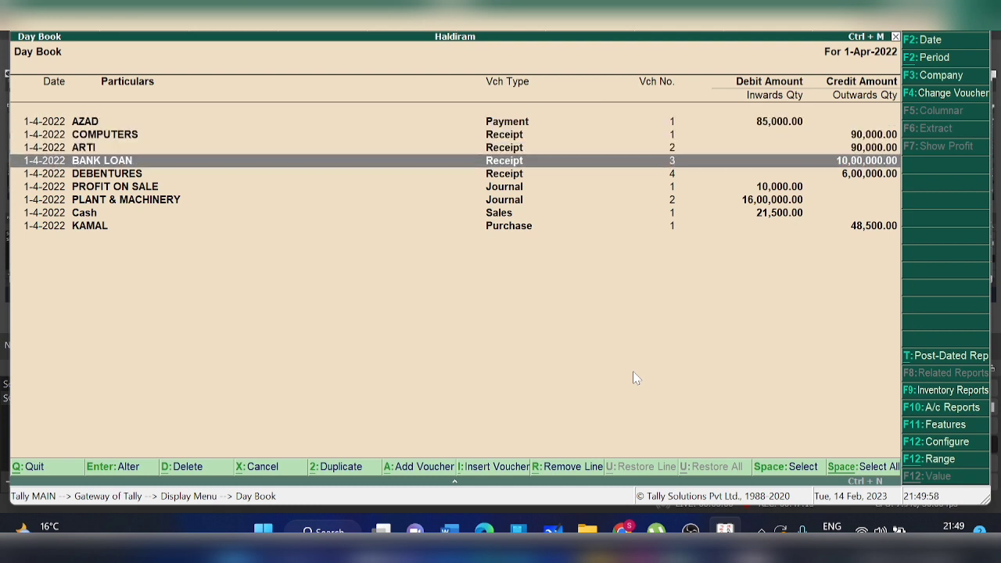
key("Return")
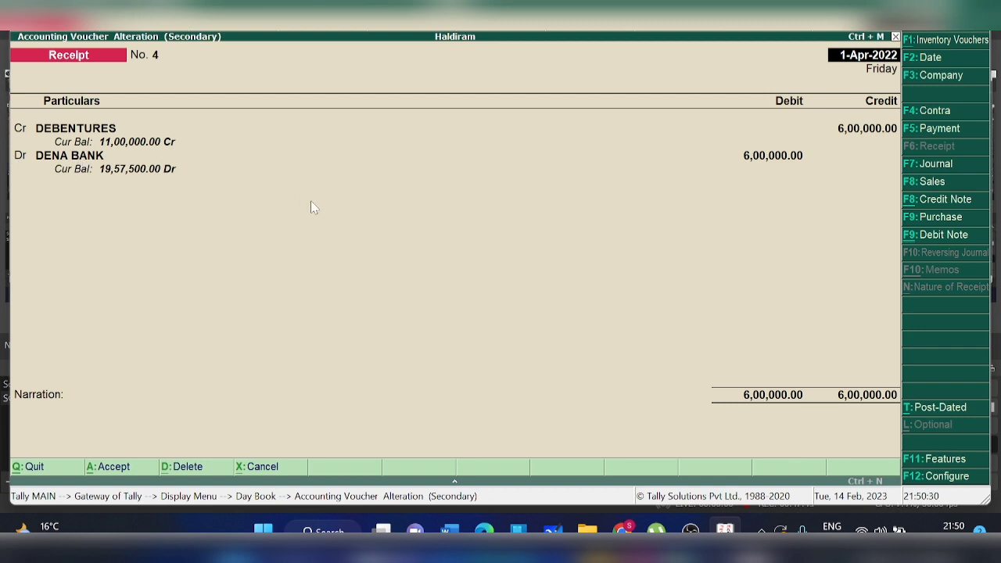
Step: Step through Receipt No. 4 and its DENA BANK details, then leave the Day Book for the Gateway of Tally
key("Return")
key("Return")
key("Return")
key("Return")
key("Return")
key("Return")
key("Return")
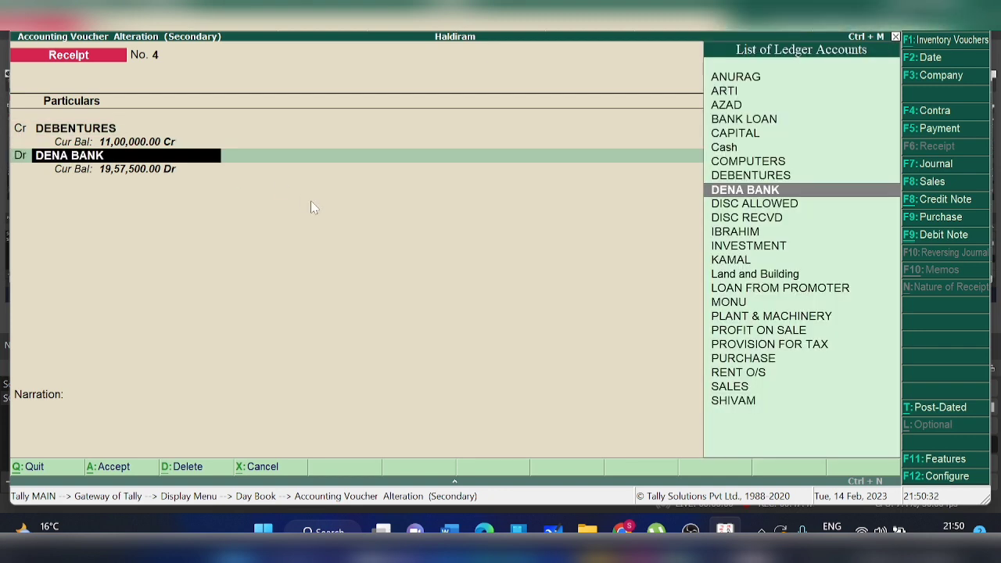
key("Return")
key("Return")
key("Return")
key("Return")
key("Return")
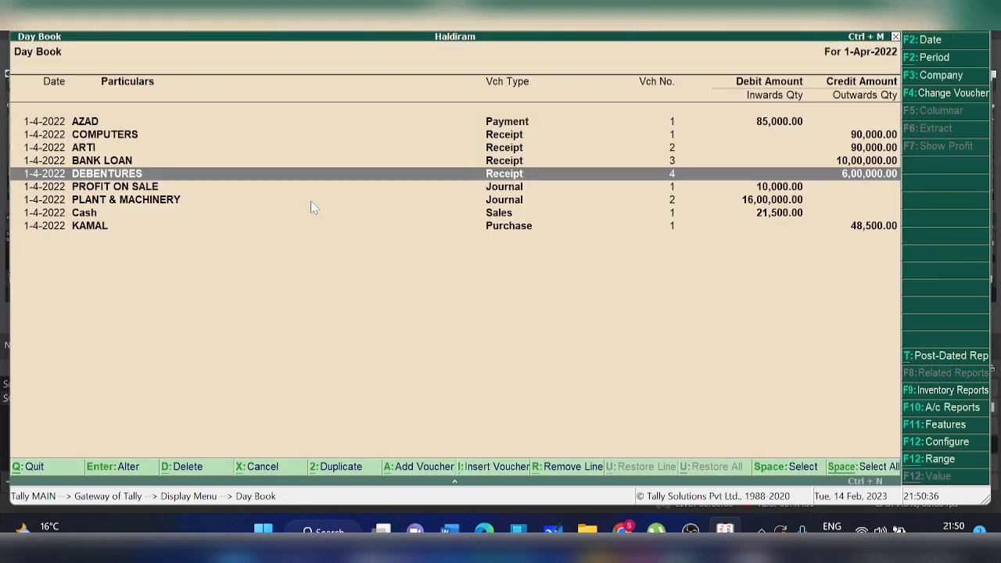
key("Escape")
key("Escape")
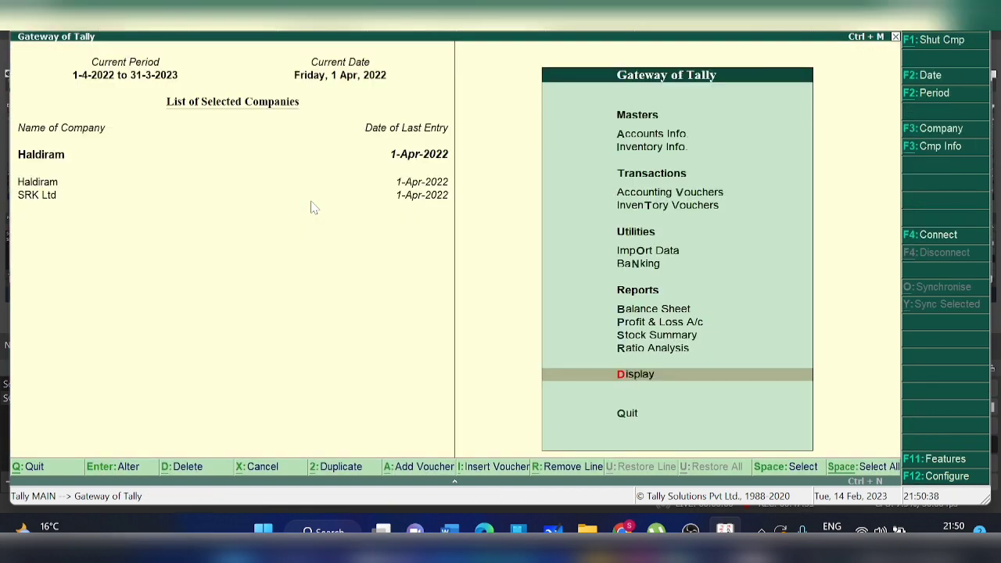
Step: Start a new accounting voucher and switch it to Payment No. 2
left_click(651, 187)
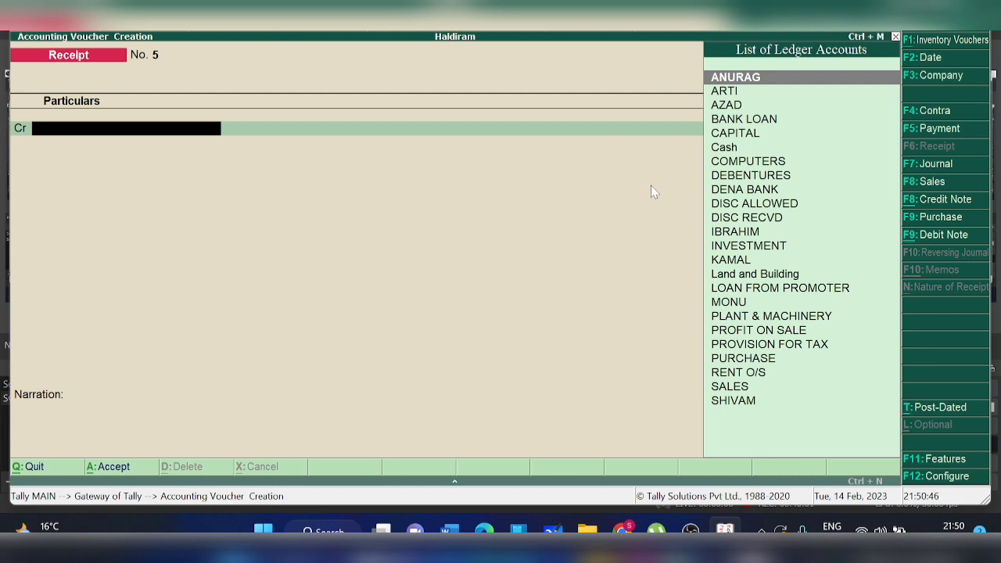
left_click(941, 131)
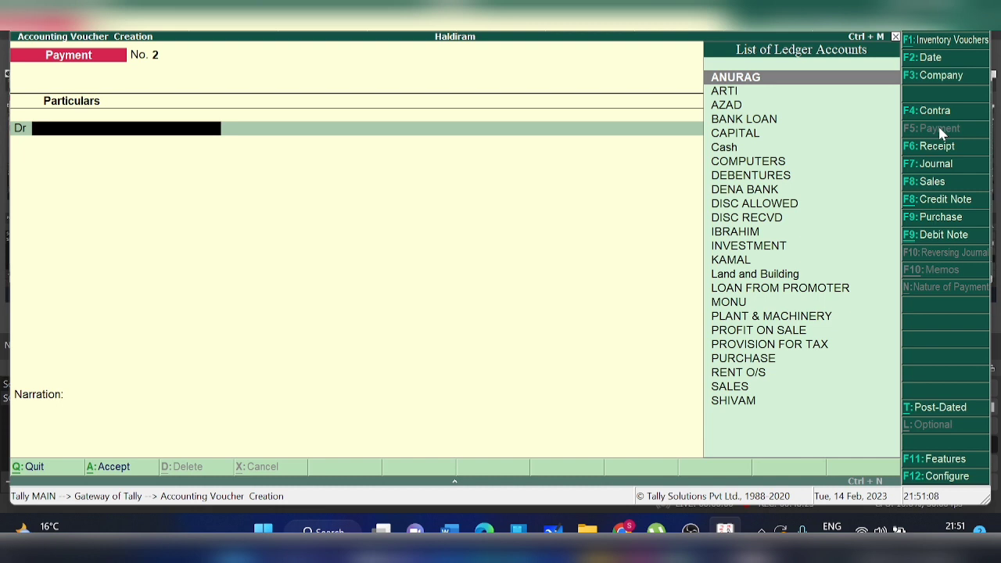
Step: Enter DENA BANK debit and ANURAG credit of 16,00,000, skipping narration to save
type("BAN")
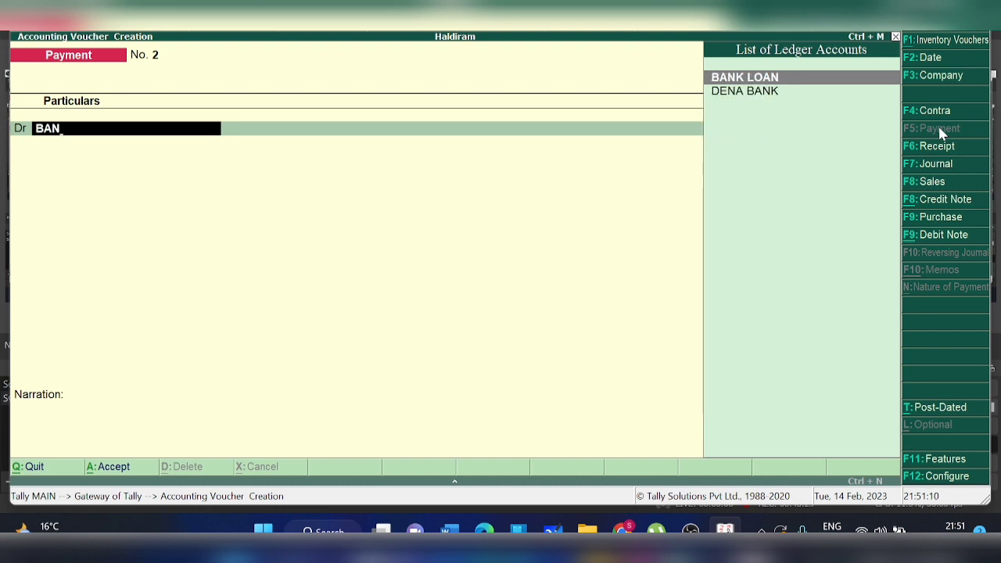
key("Down")
key("Return")
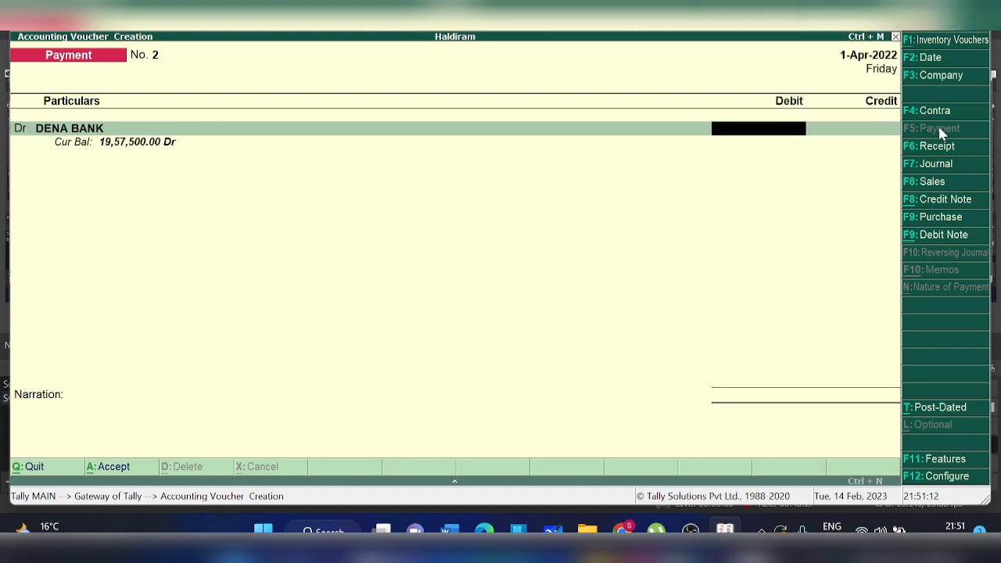
type("16,00,000")
key("Return")
key("Return")
key("Return")
key("Return")
key("Return")
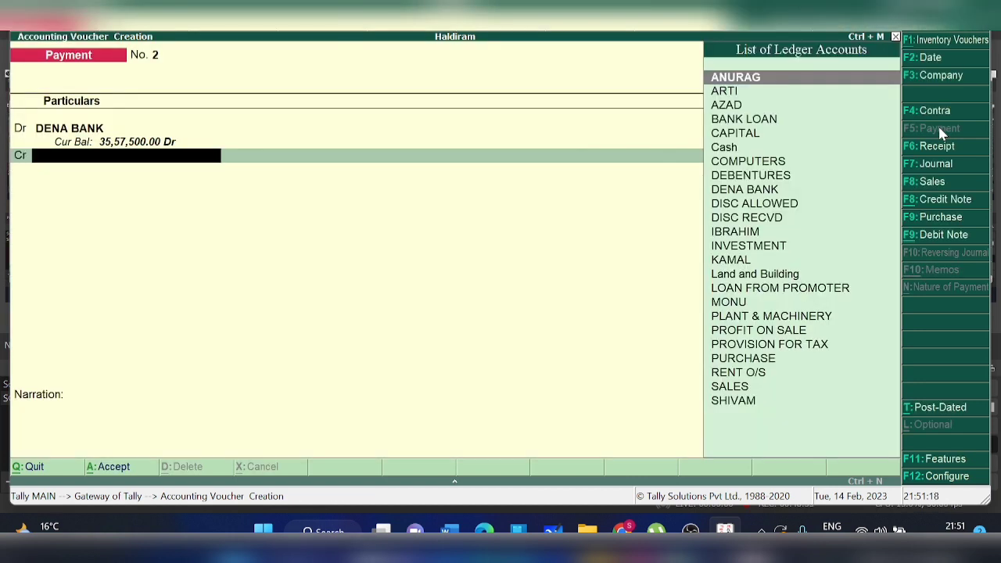
type("ANU")
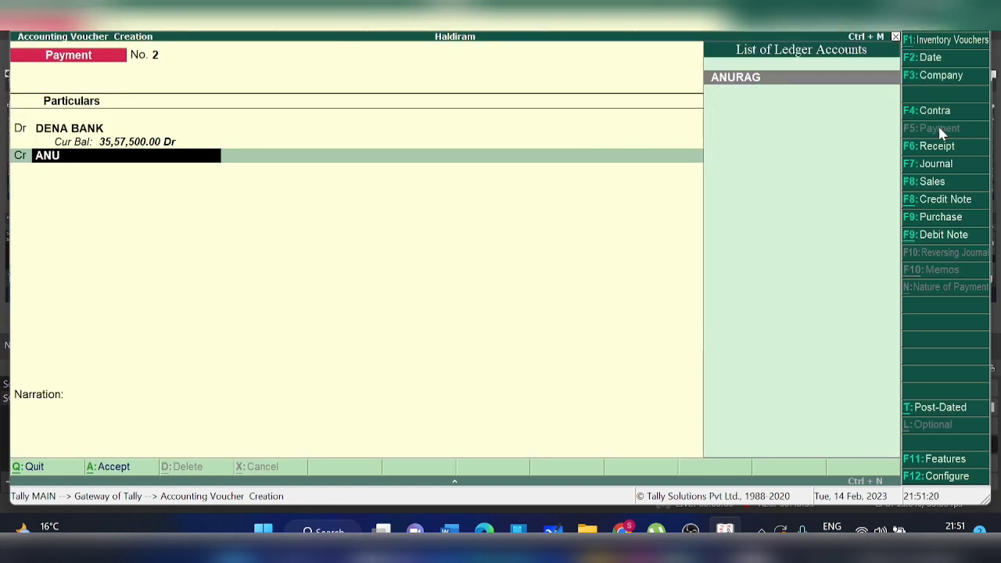
key("Return")
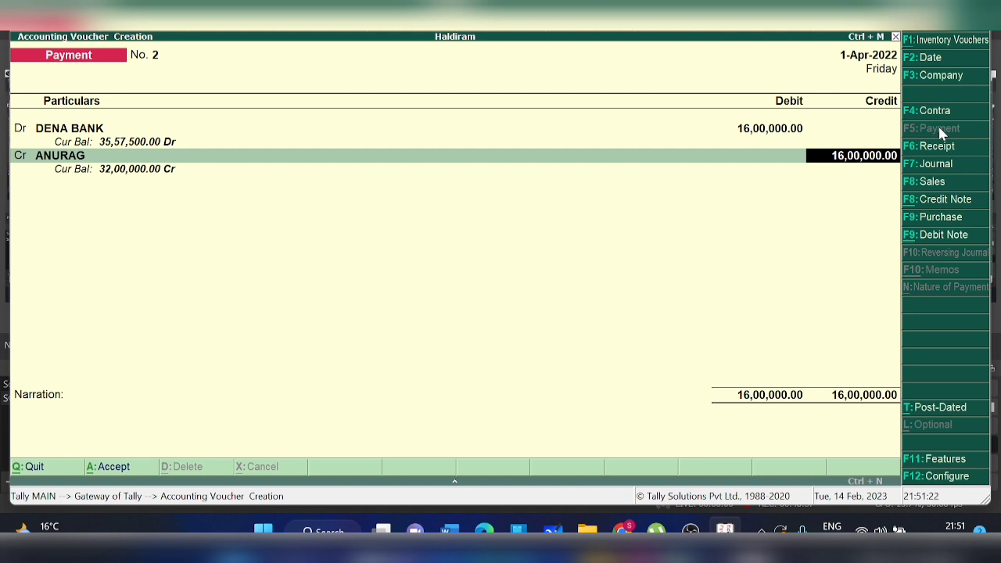
key("Return")
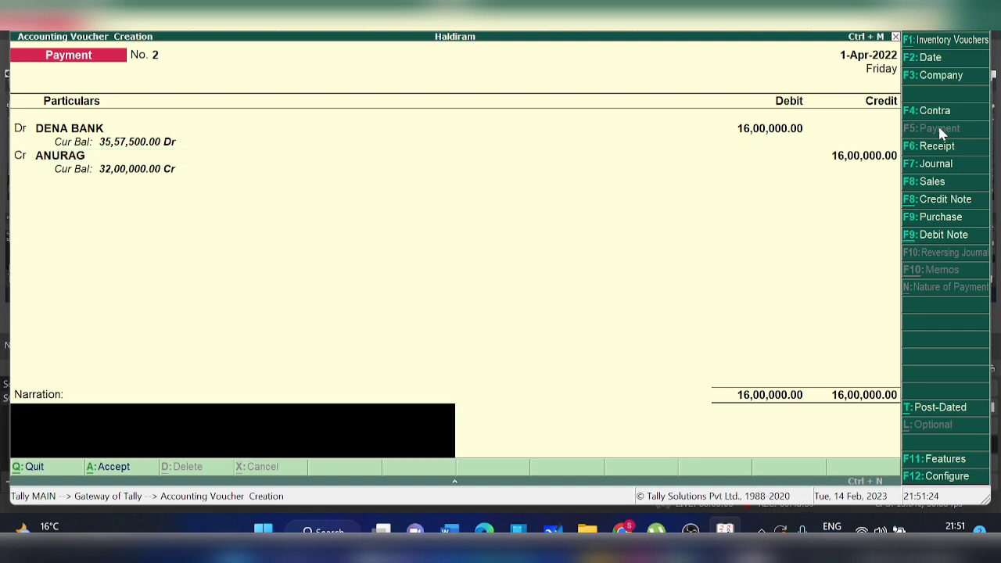
key("Return")
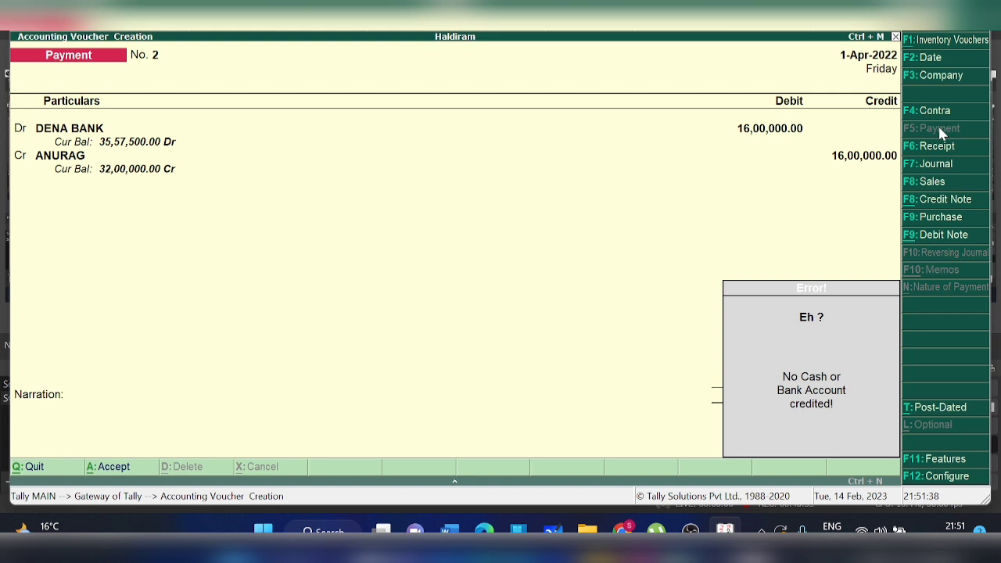
Step: Swap the lines to debit ANURAG and credit DENA BANK 16,00,000, then save
key("Return")
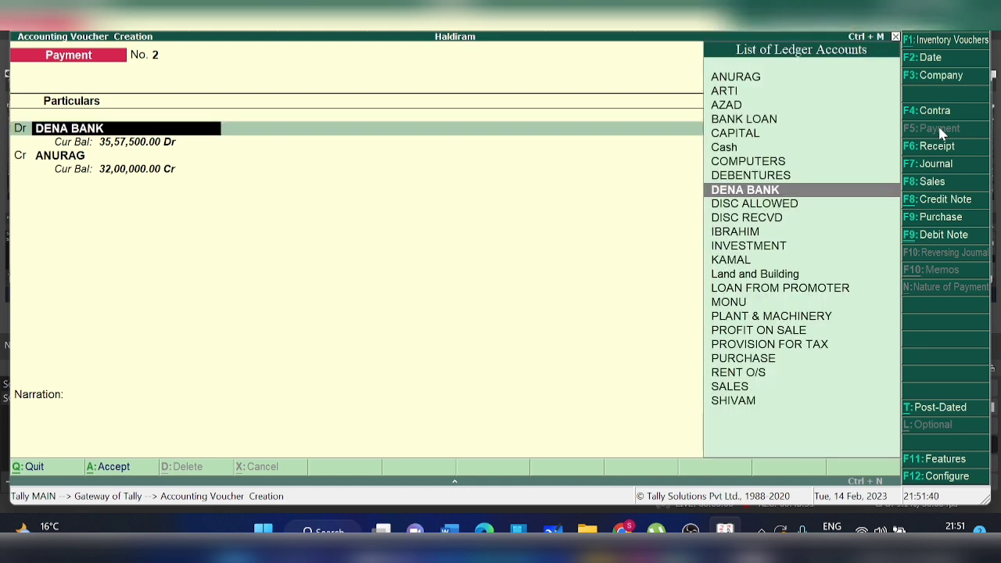
type("ANUR")
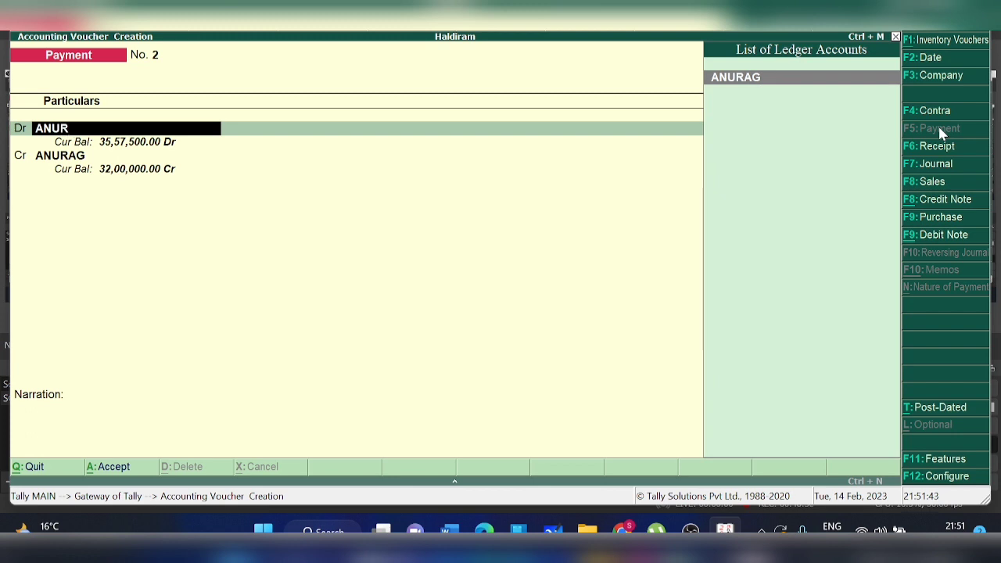
key("Return")
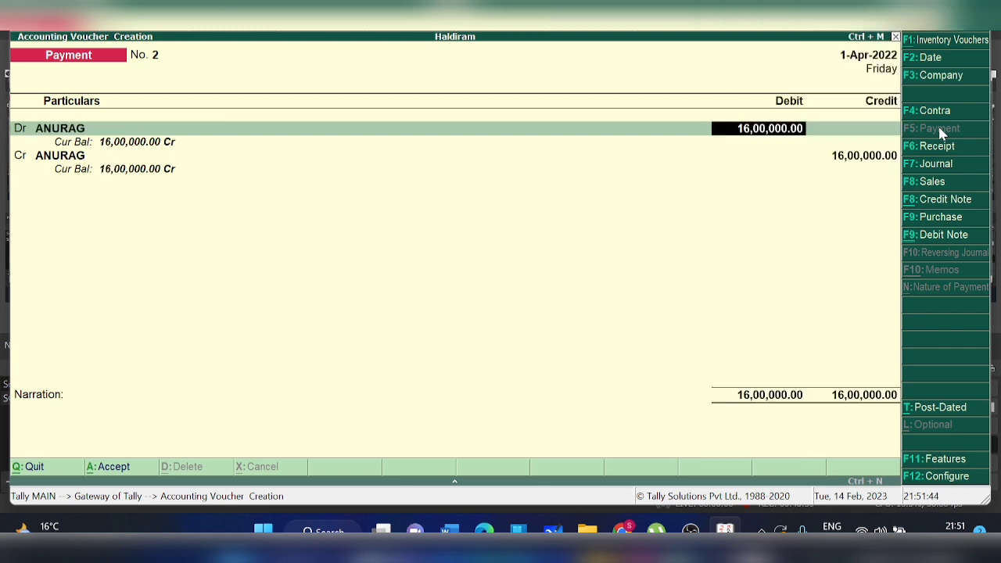
key("Return")
key("Return")
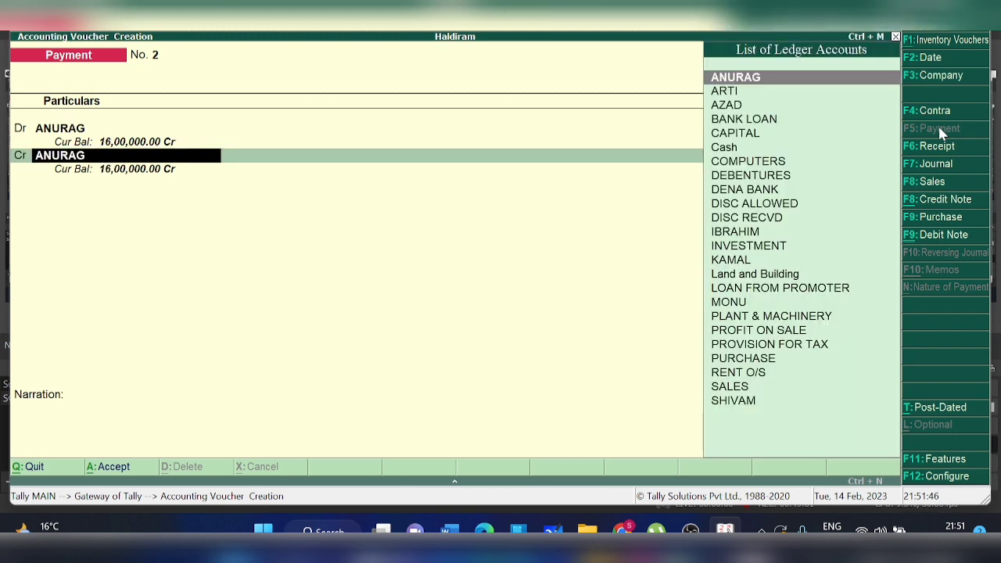
type("BA")
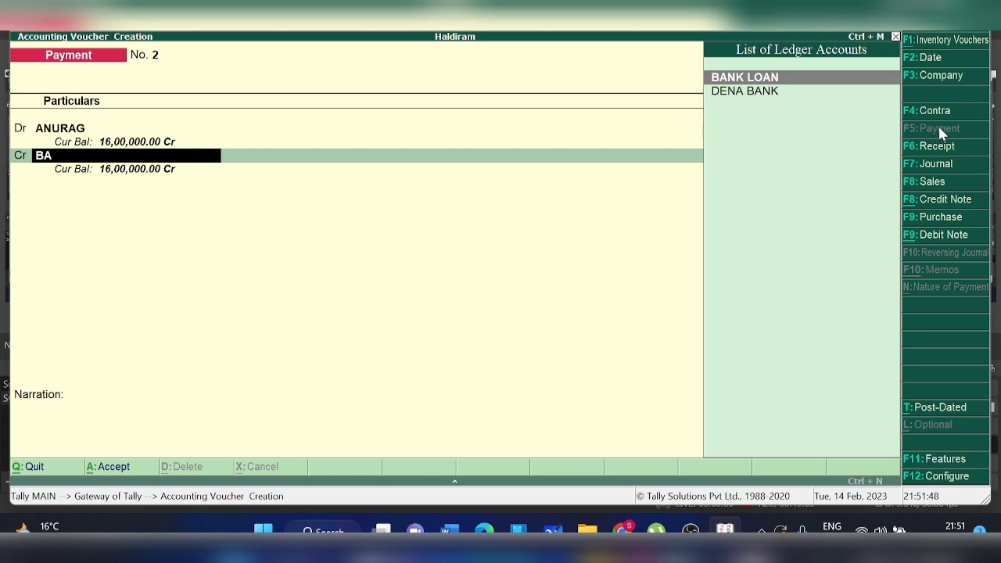
key("Return")
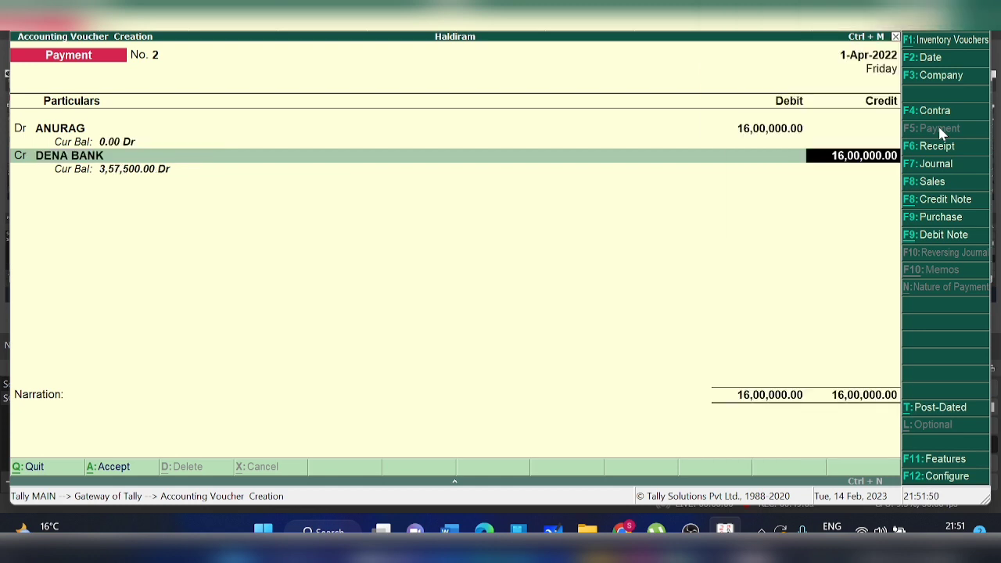
key("Return")
key("Return")
key("Return")
key("Return")
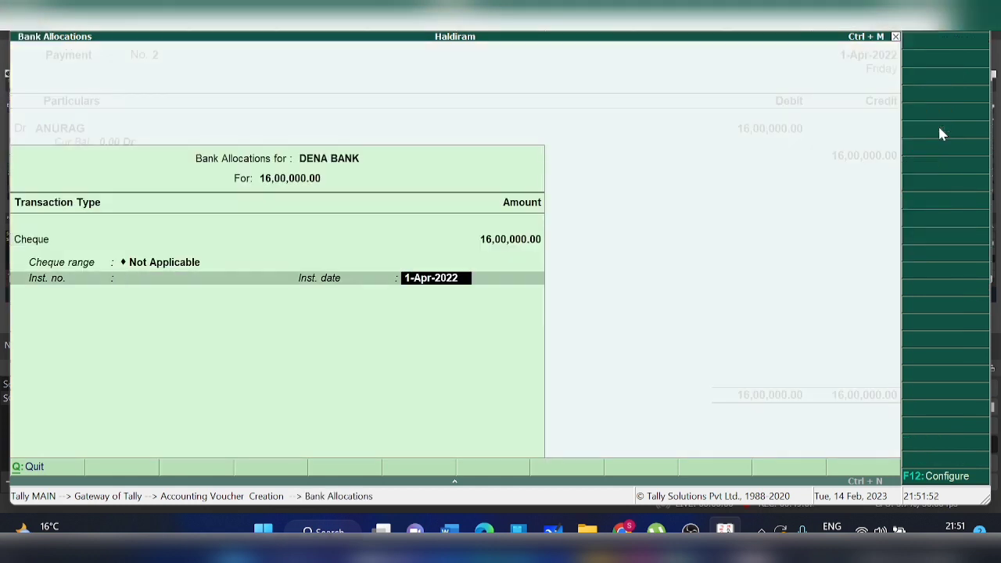
key("Return")
key("Return")
key("Return")
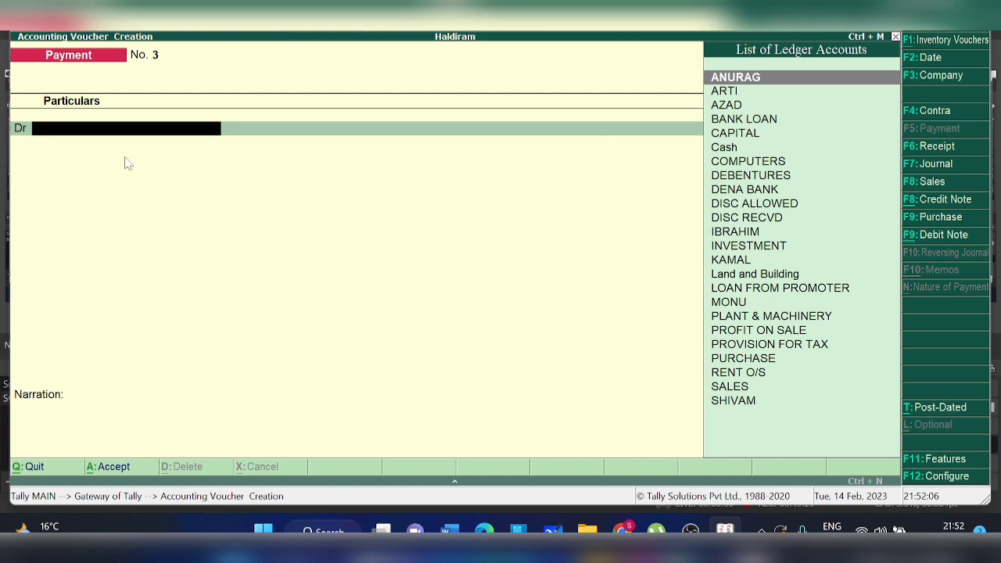
Step: Begin a new ledger named RENT from the payment's debit field
type("REN")
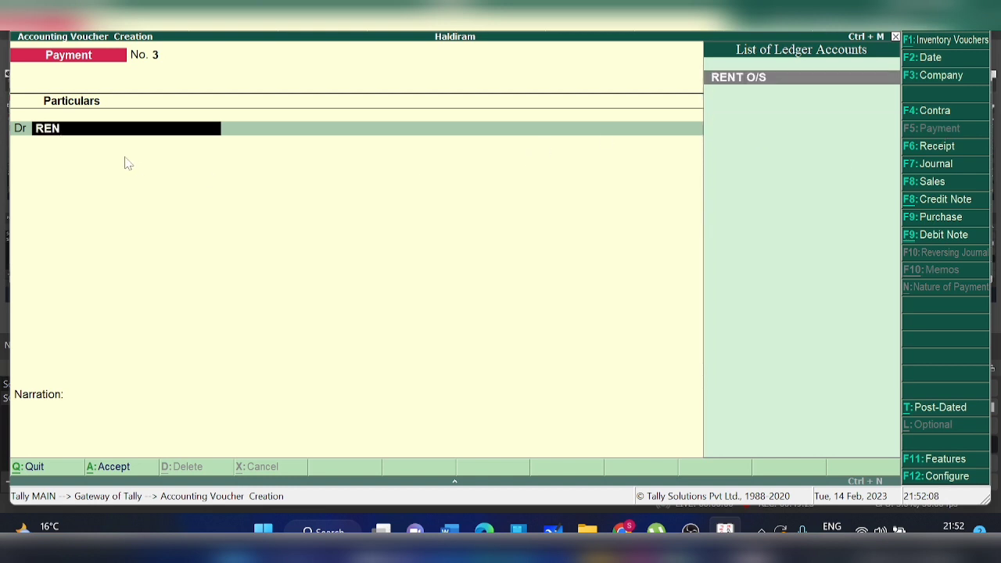
key("alt+c")
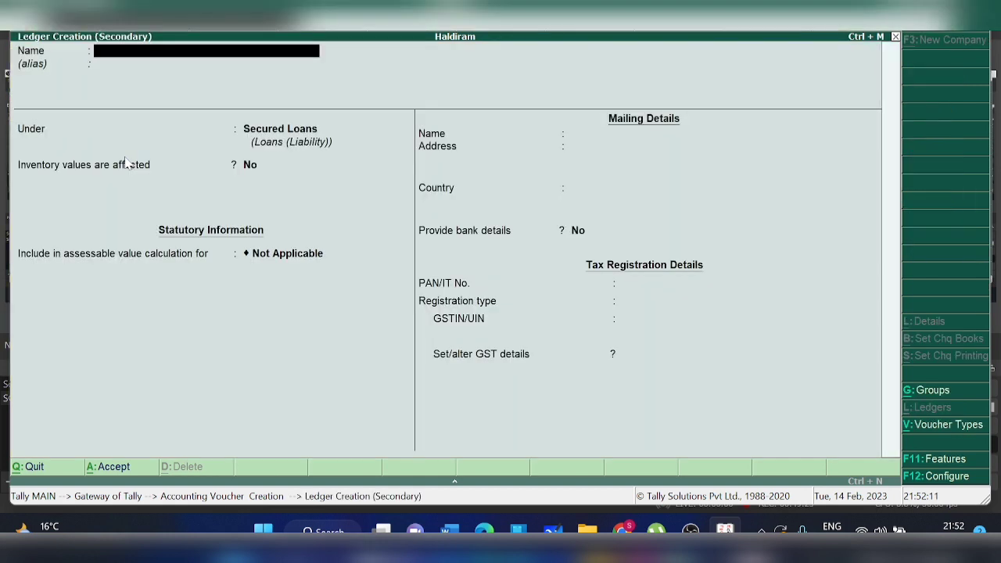
type("RENT")
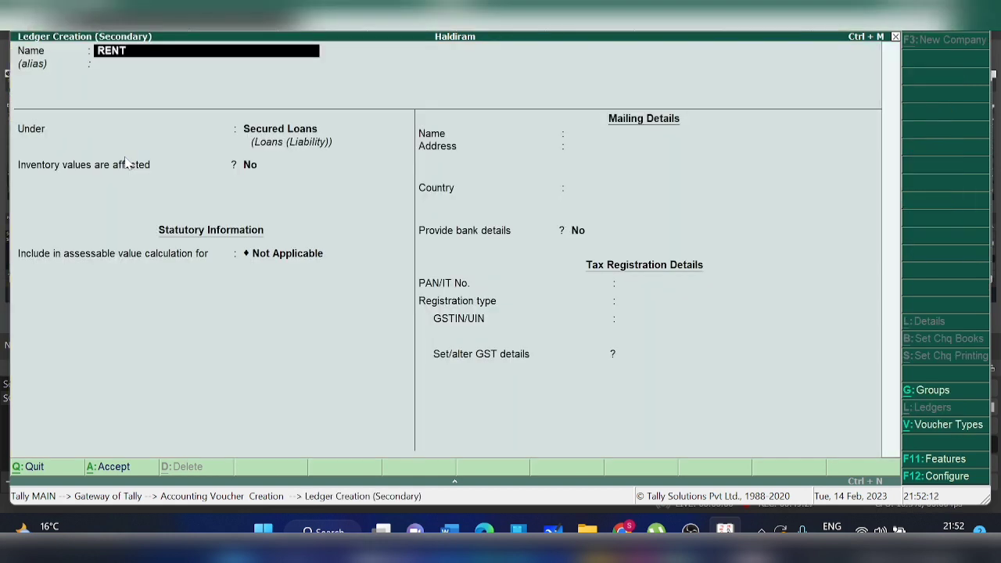
key("Return")
key("Return")
Step: Place RENT under Indirect Expenses with GST Not Applicable, save it, and accept it as debit
type("IND")
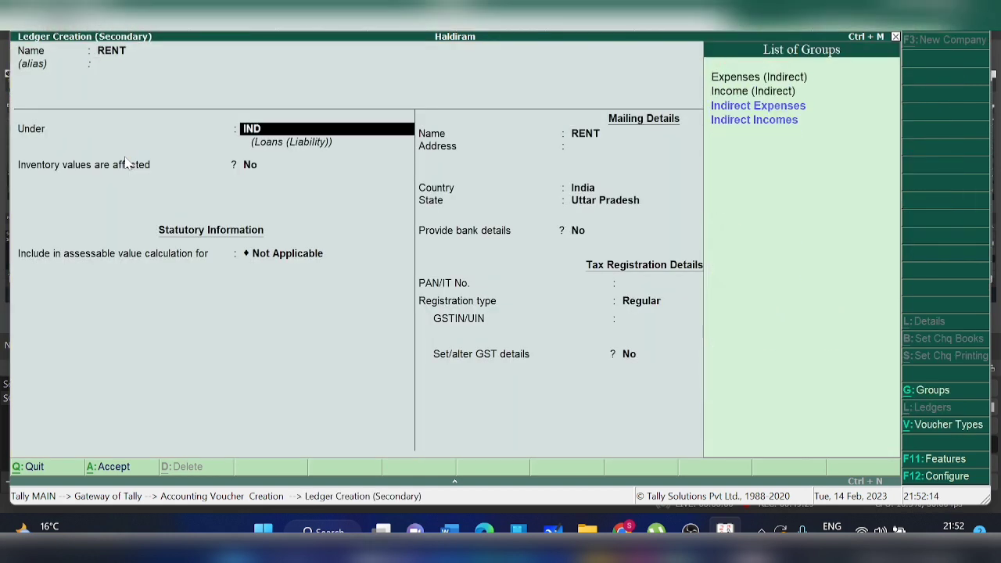
key("Down")
key("Down")
key("Up")
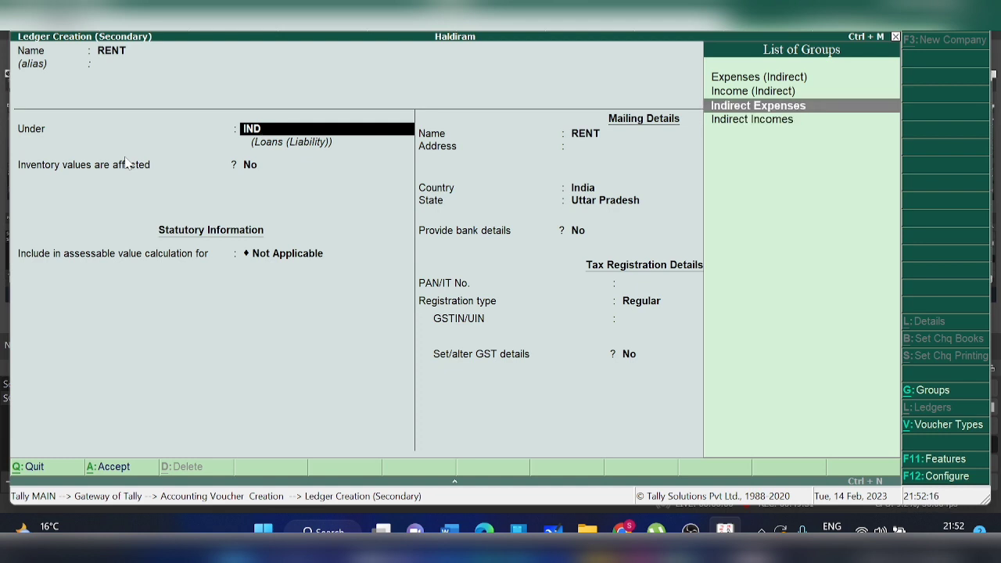
key("Return")
key("Return")
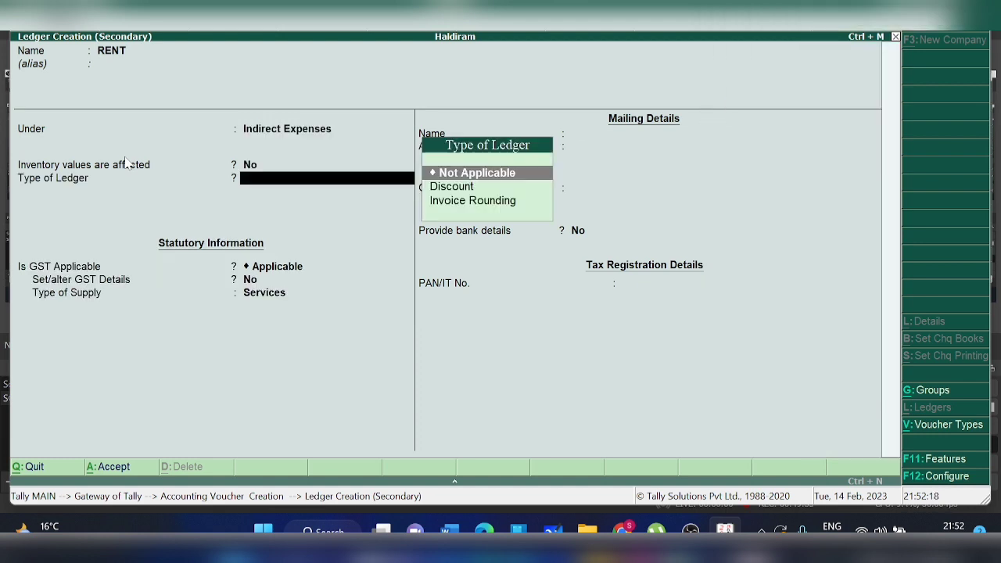
key("Return")
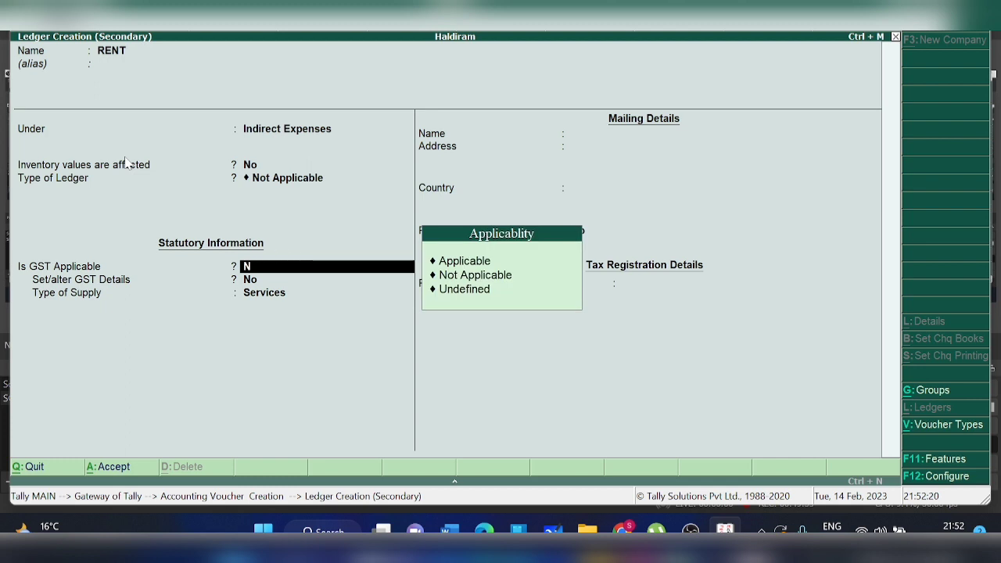
key("Down")
key("Return")
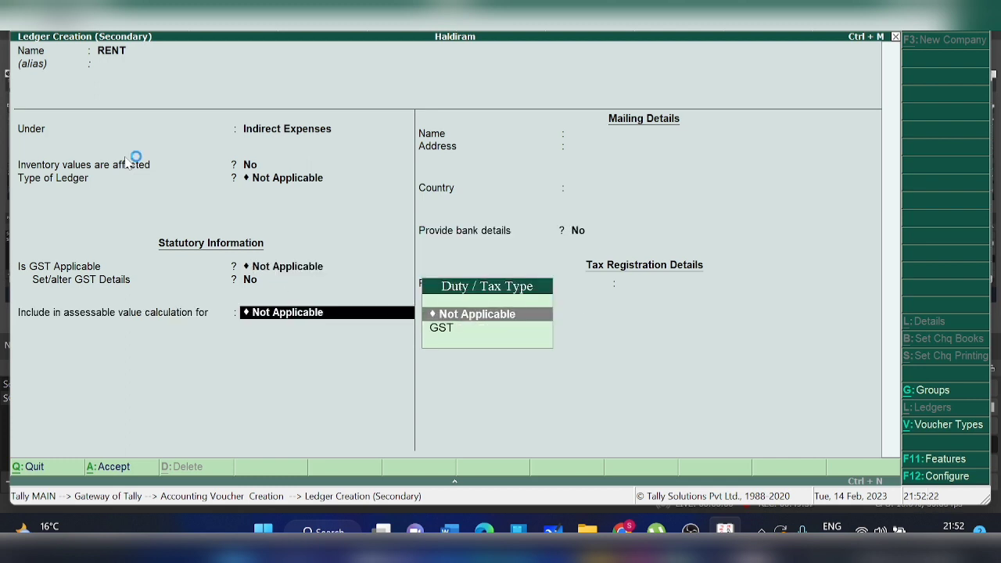
key("Return")
key("Return")
key("ctrl+a")
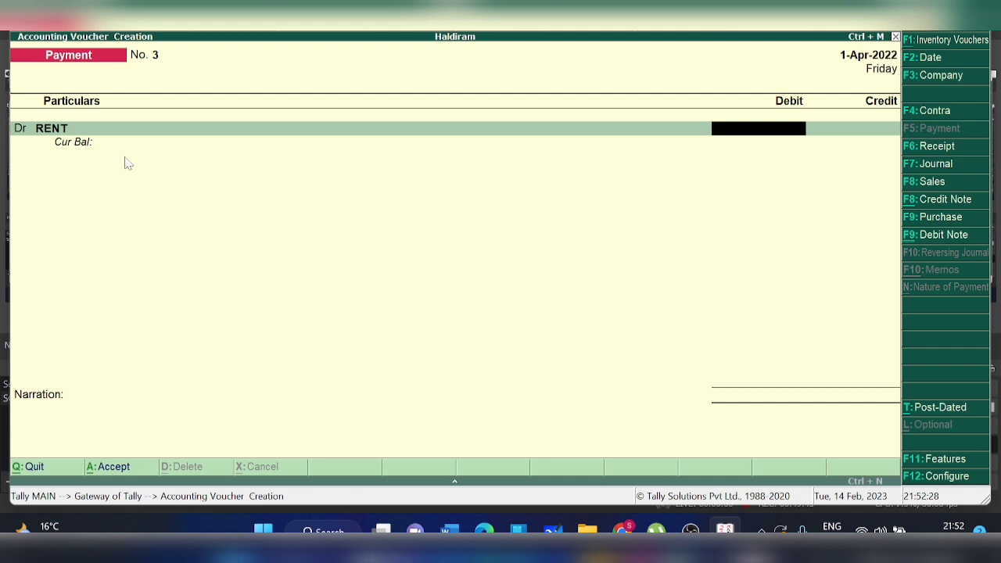
Step: Debit RENT 58,000, credit DENA BANK, and save Payment No. 3
type("58000")
key("Return")
key("Return")
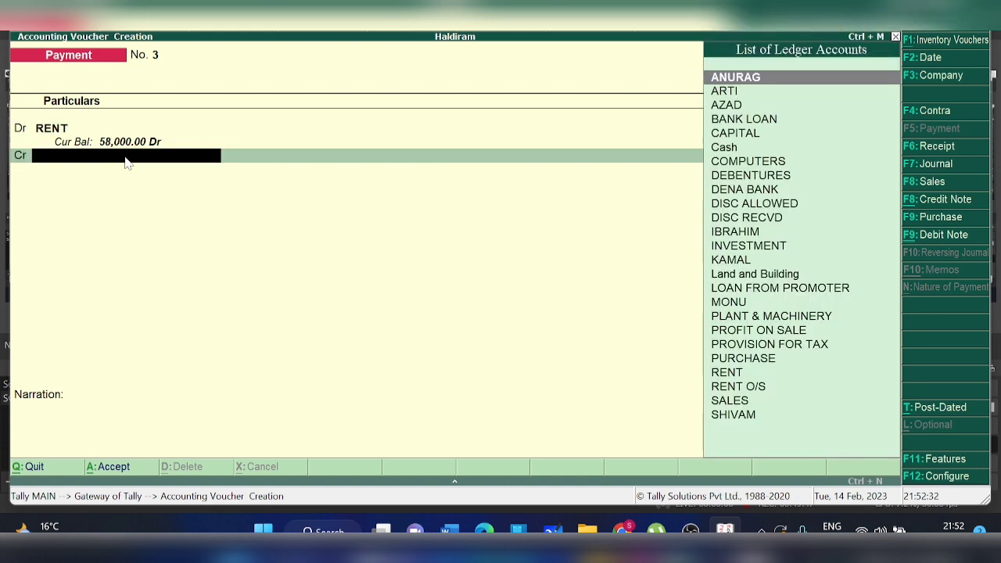
type("BANK")
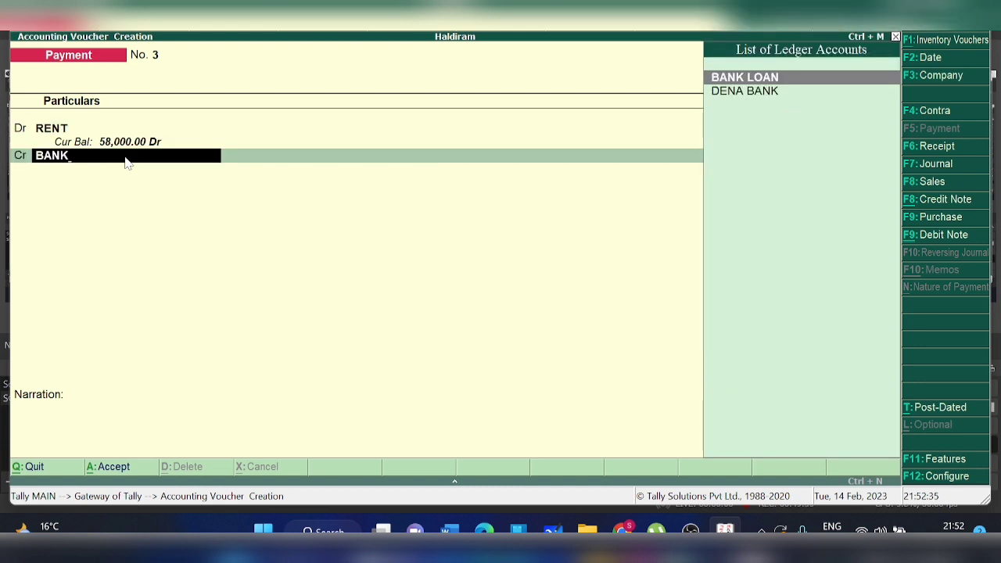
key("Down")
key("Return")
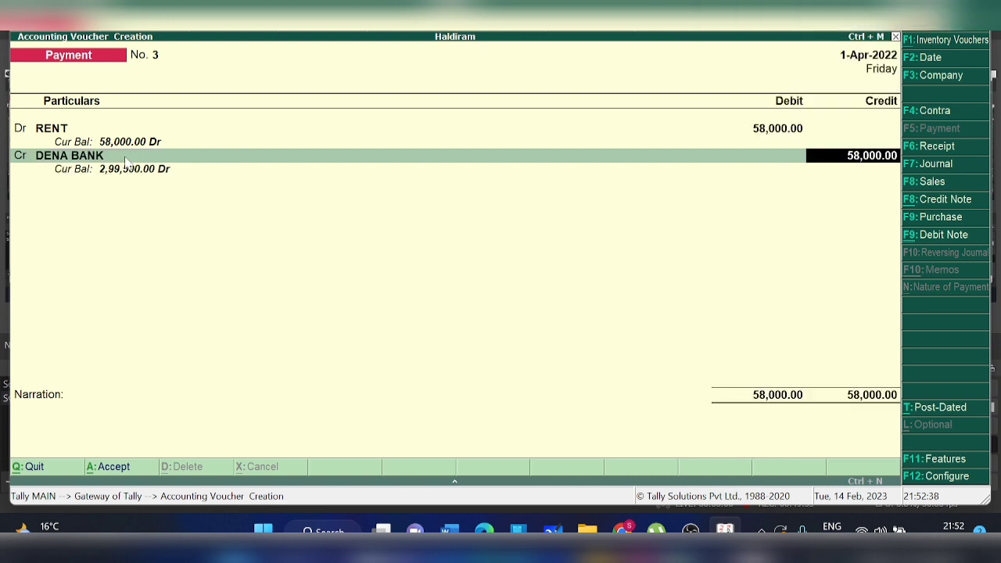
key("Return")
key("Return")
key("Return")
key("Return")
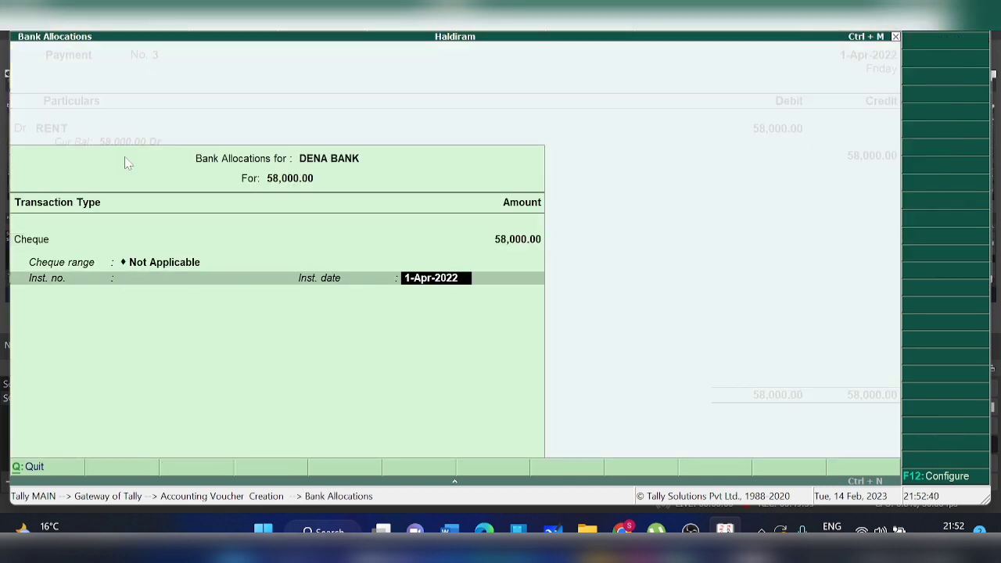
key("Return")
key("Return")
key("Return")
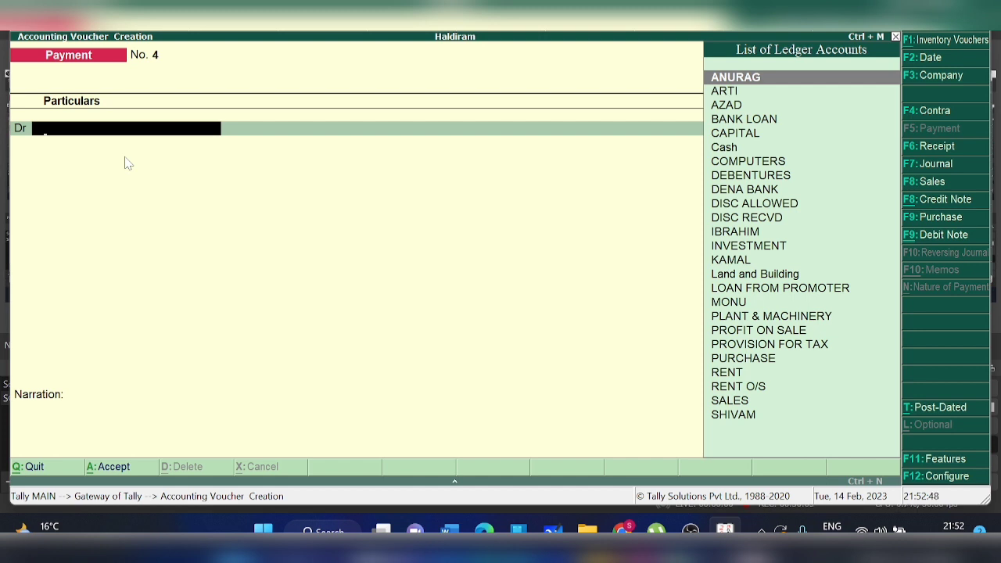
Step: Debit RENT O/S 48,000 and credit Cash, then save Payment No. 4
type("RE")
key("Down")
key("Down")
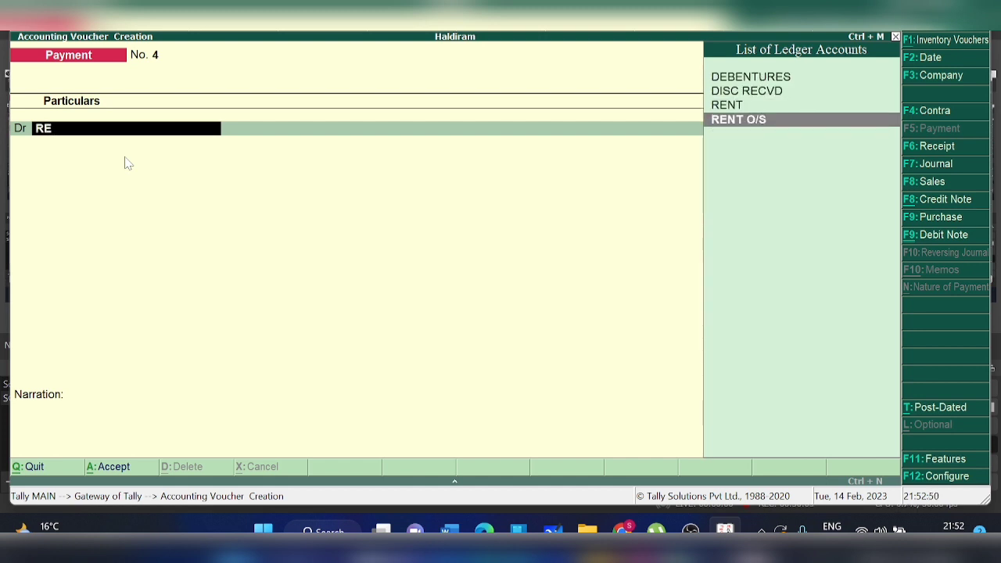
key("Return")
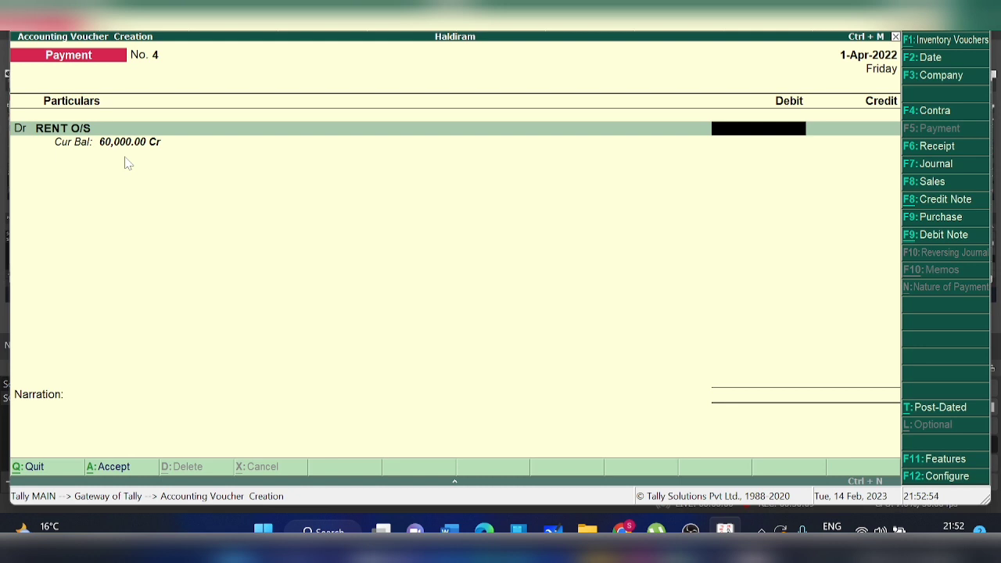
type("48000")
key("Return")
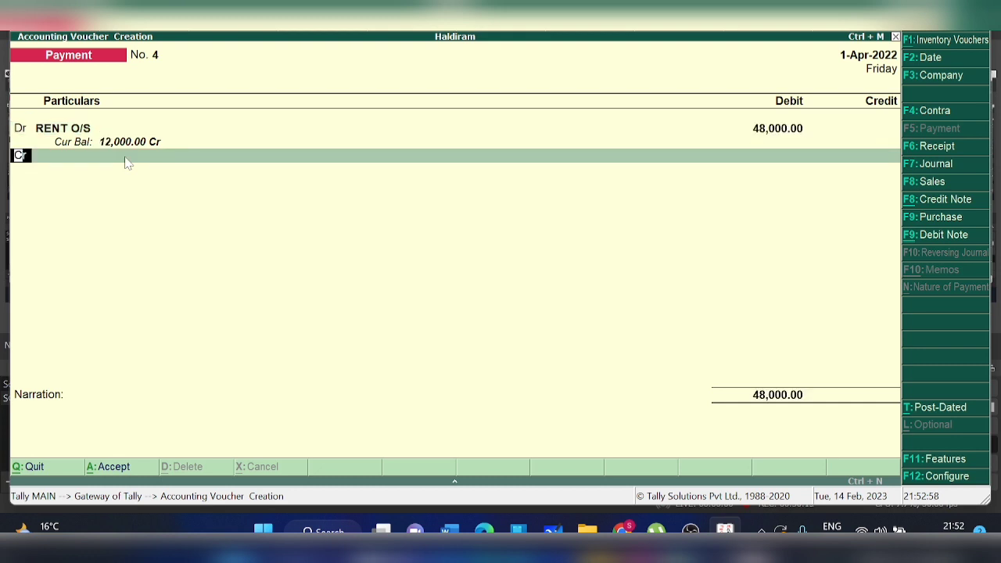
key("Return")
type("CASH")
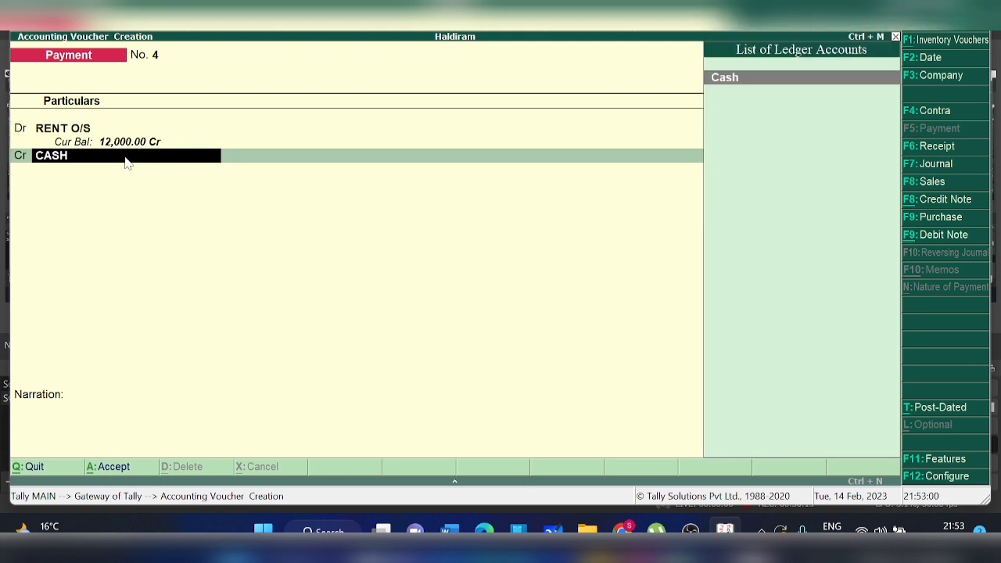
key("Return")
key("Return")
key("Return")
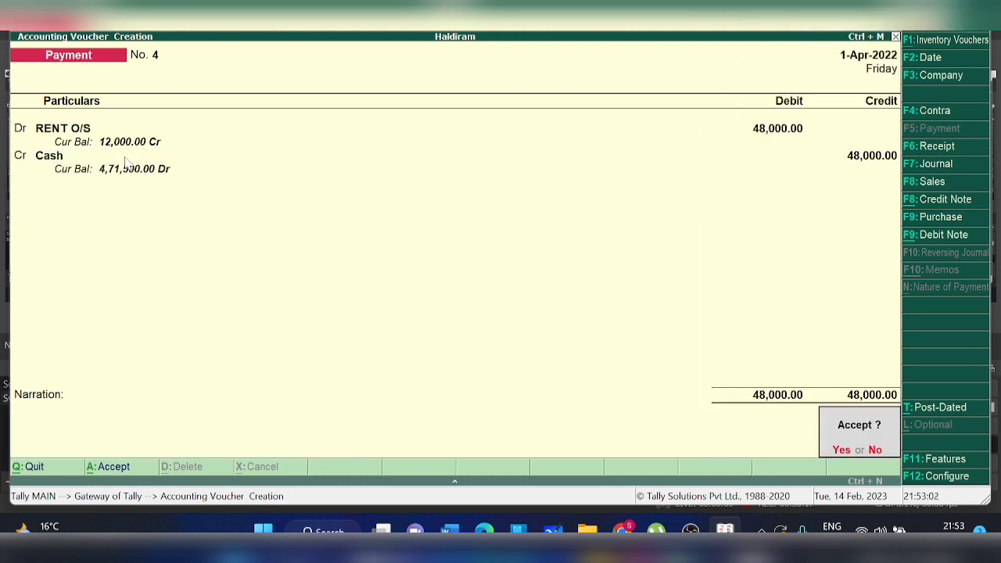
key("Return")
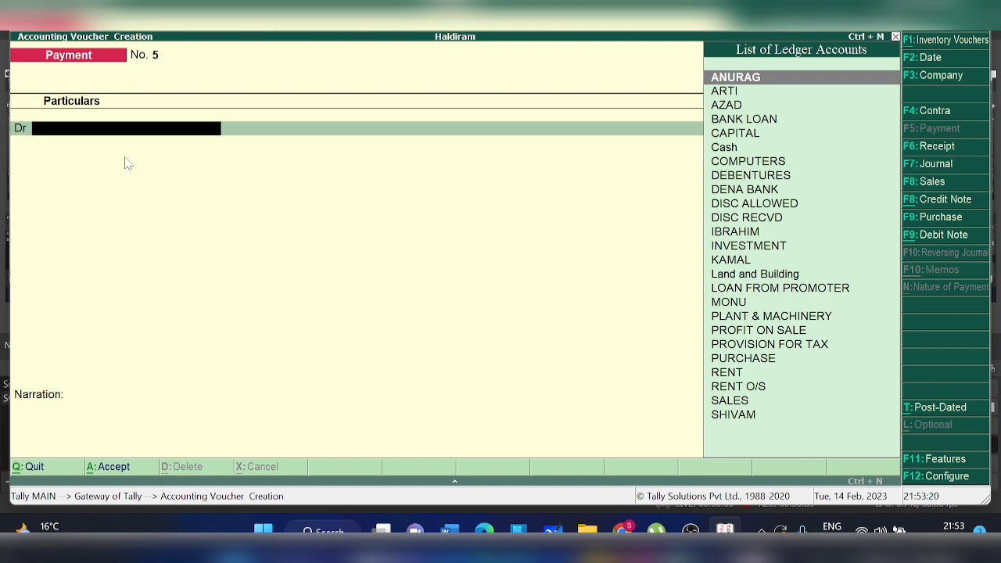
Step: Save Payment No. 5 debiting PROVISION FOR TAX 30,000 against Cash, then start a Journal voucher
type("PR")
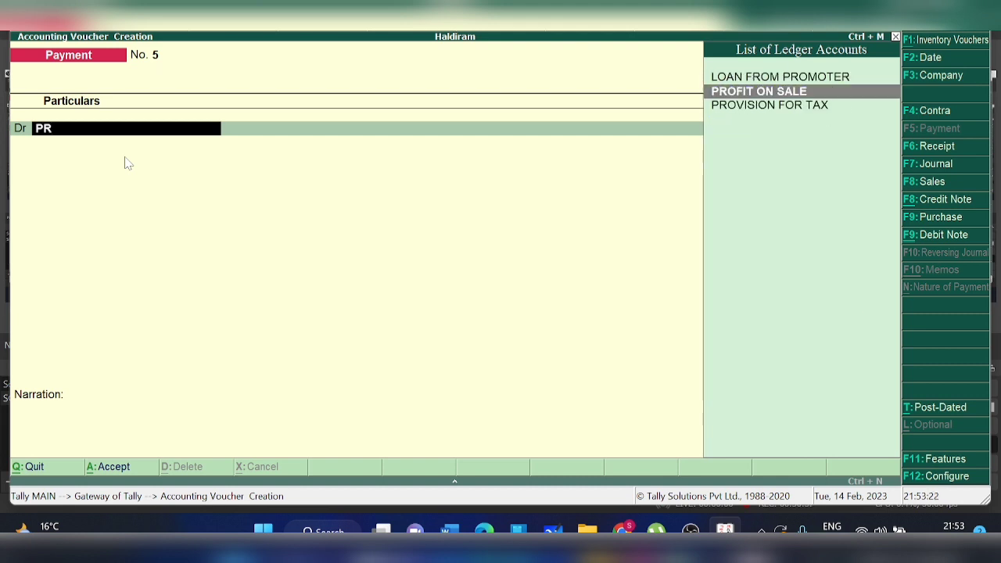
key("Down")
key("Return")
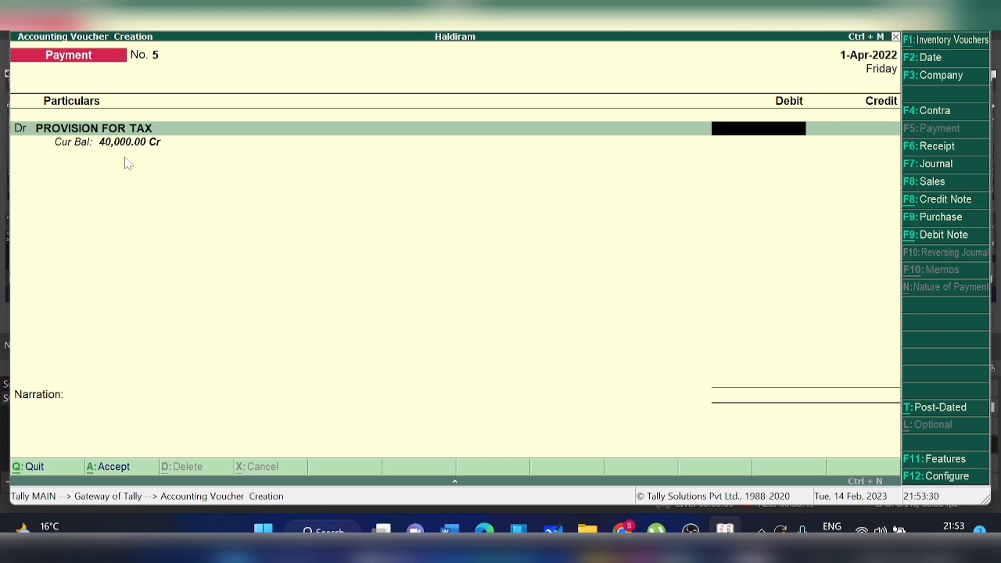
type("30000")
key("Return")
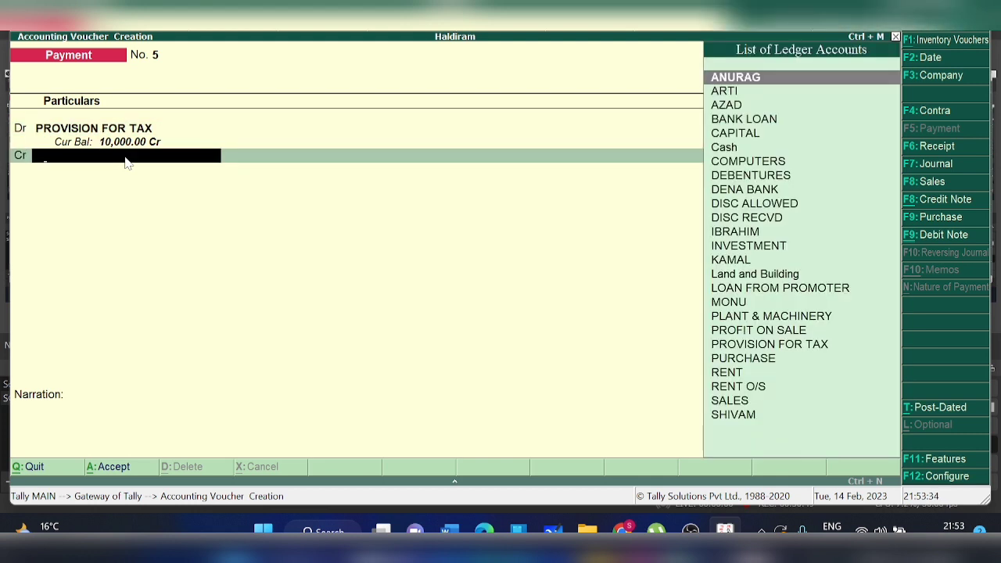
type("CASH")
key("Return")
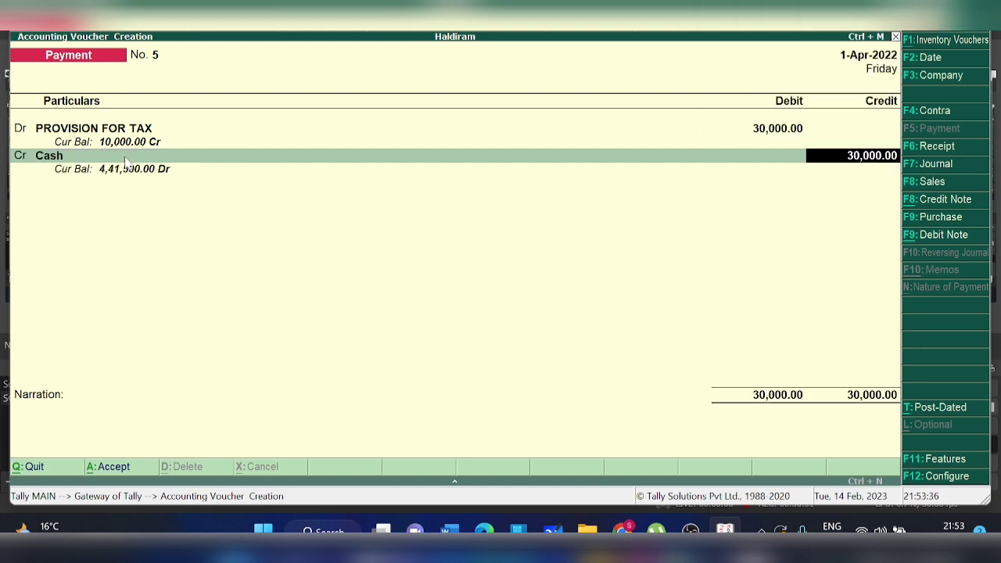
key("Return")
key("Return")
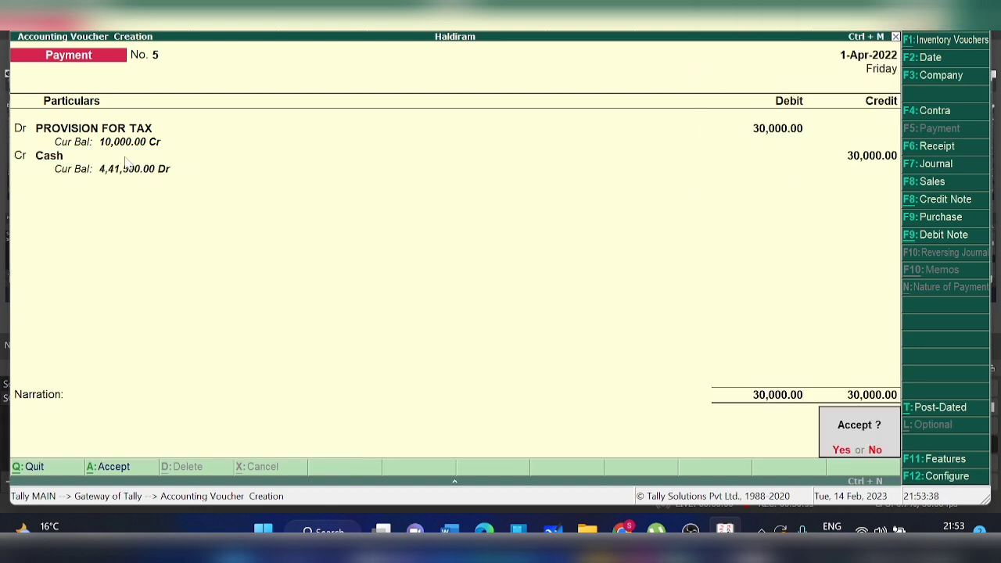
key("Return")
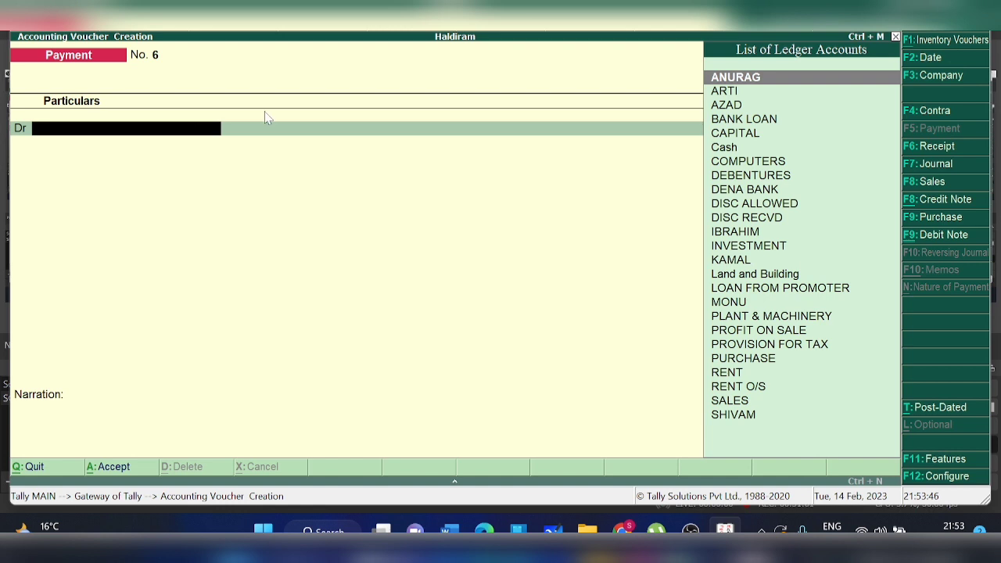
left_click(945, 170)
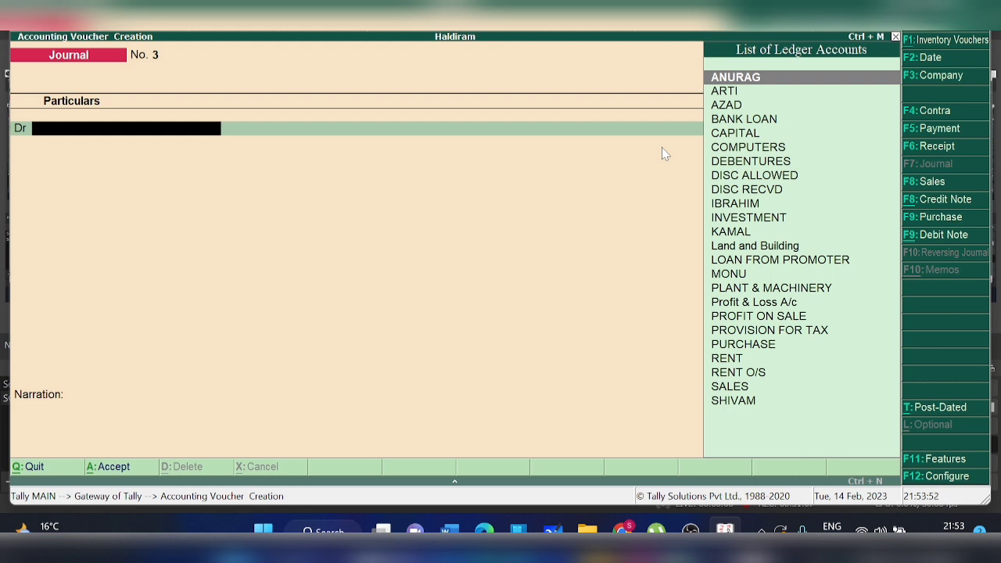
Step: Create ledger DEPRECIATION in Indirect Expenses, GST Not Applicable, and accept it as Journal No. 3's debit
type("DE")
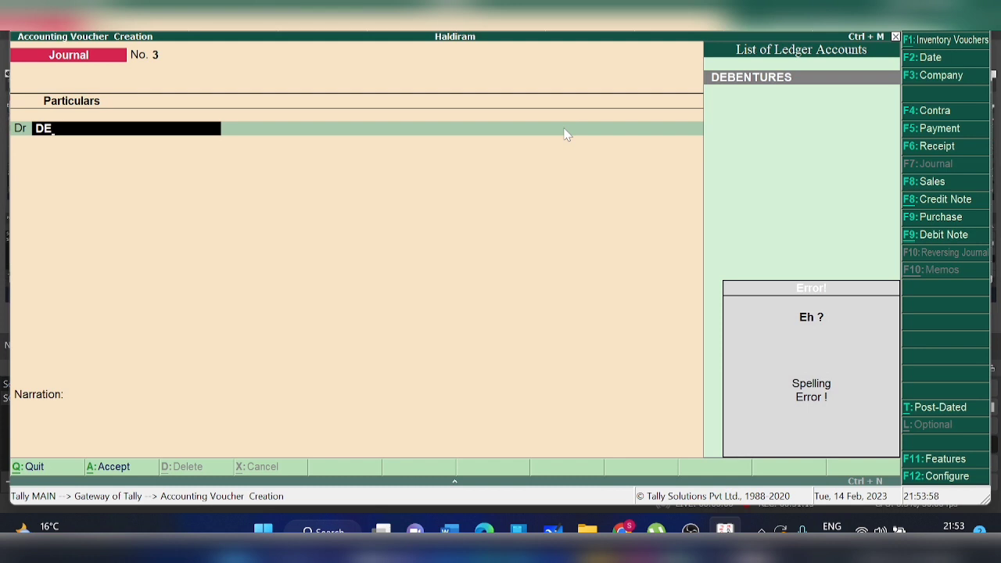
key("alt+c")
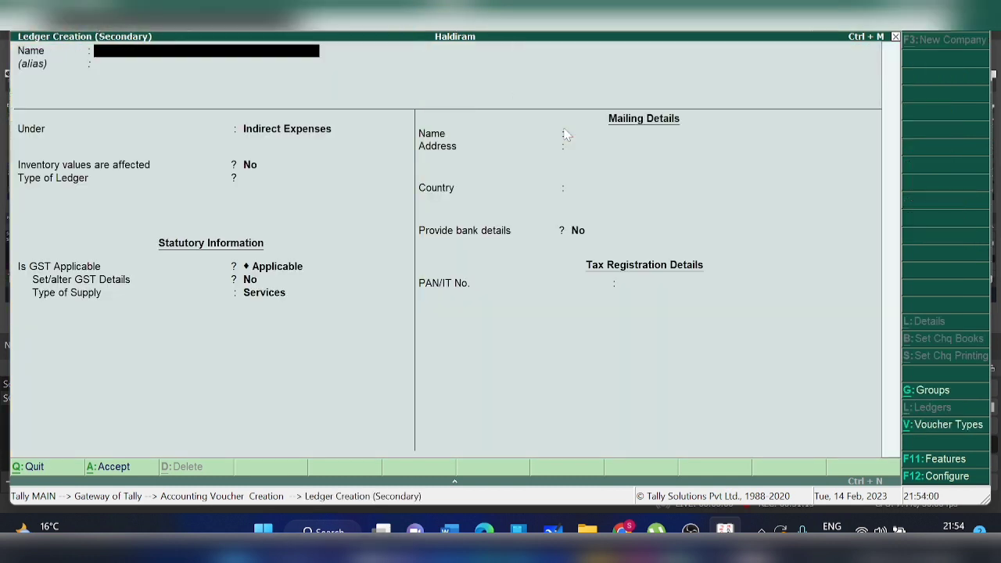
type("DEPRECIATION")
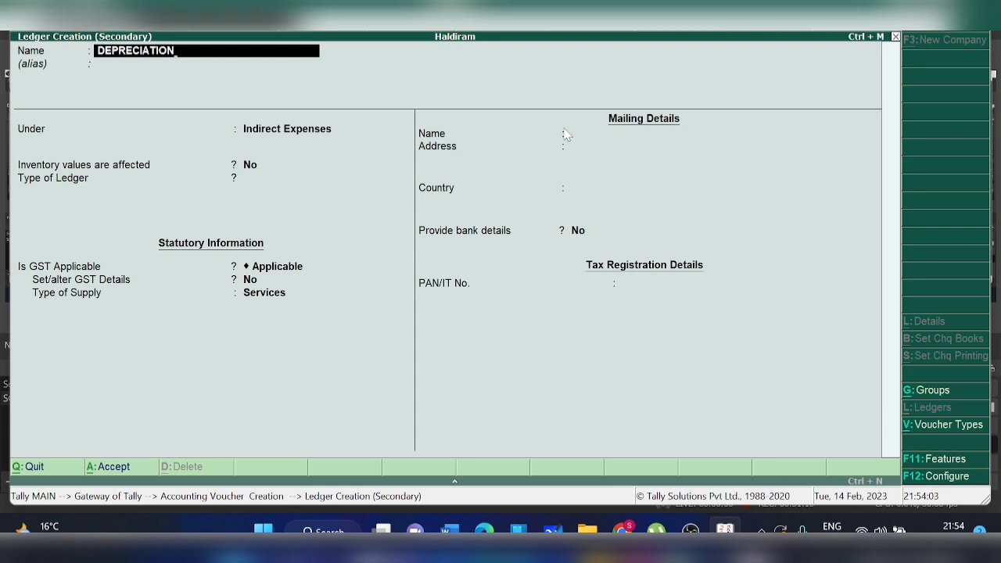
key("Return")
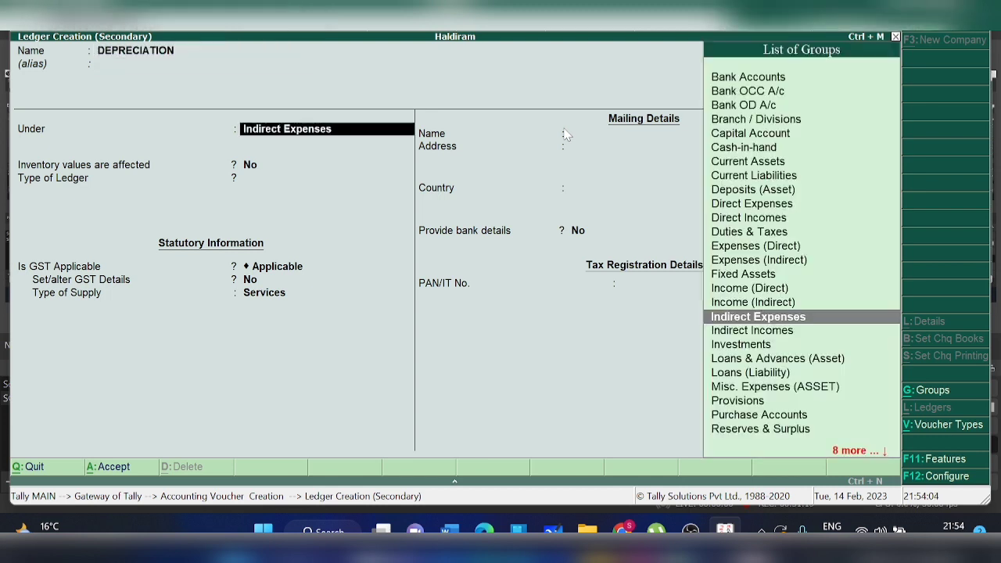
key("Return")
key("Return")
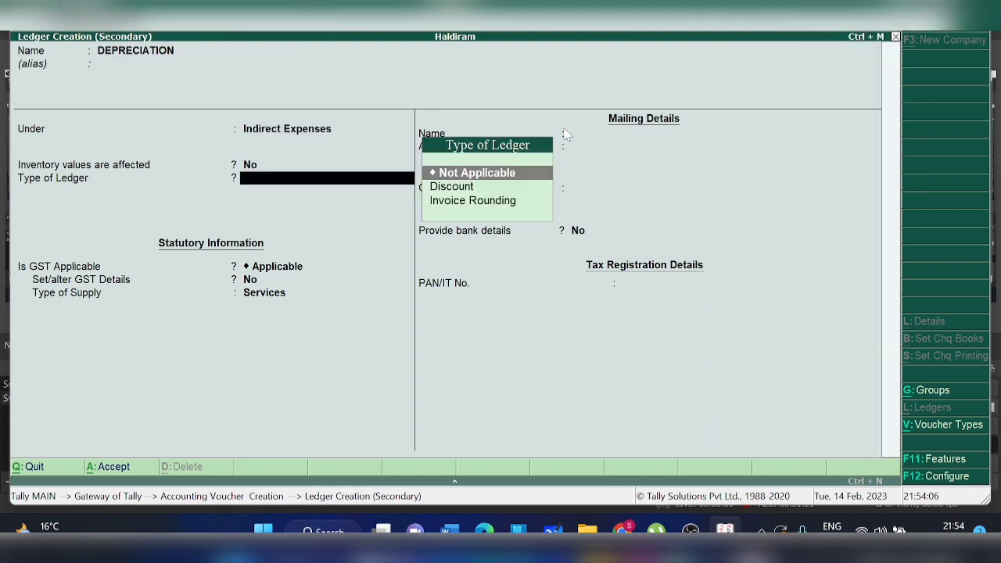
key("Return")
type("N")
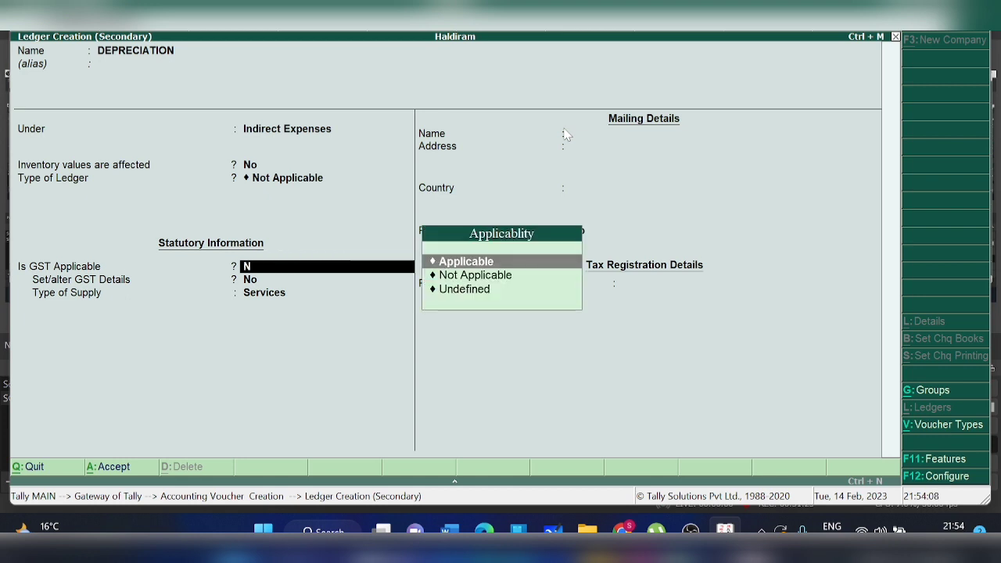
key("Down")
key("Return")
key("ctrl+a")
key("Return")
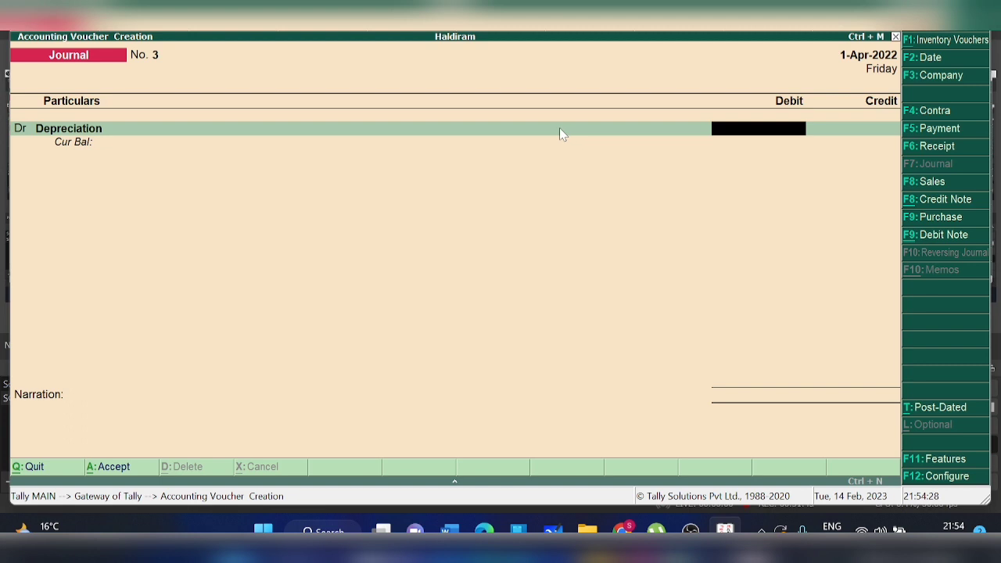
Step: Enter 33,000 debited to Depreciation and credited to Land and Building, then save
type("33")
type("000")
key("Return")
key("Return")
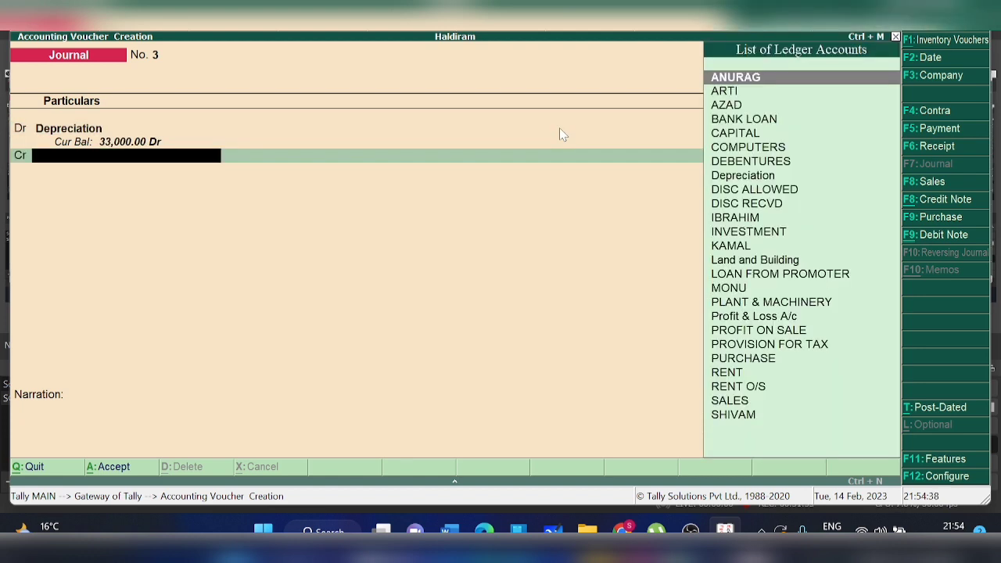
type("MACH")
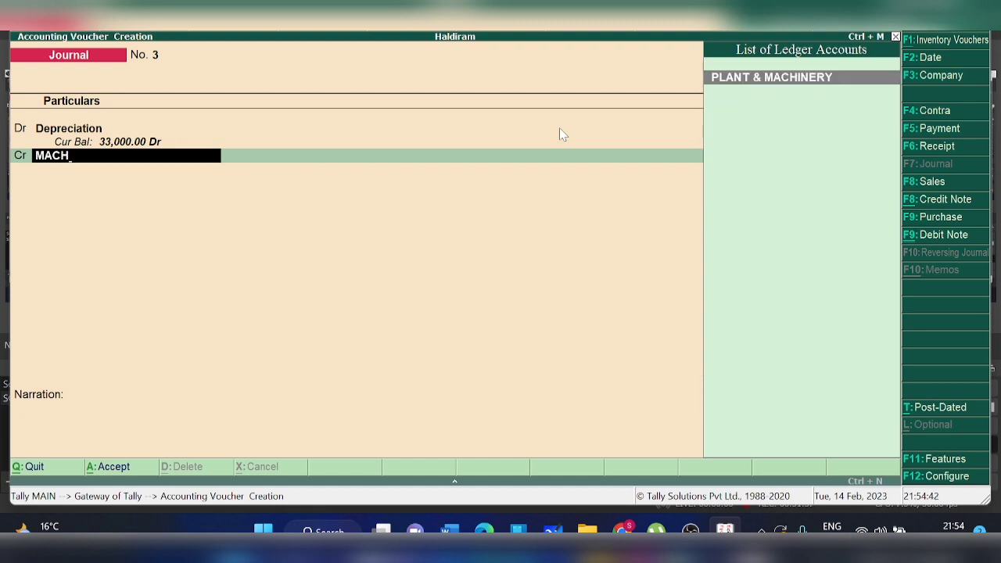
key("BackSpace")
key("BackSpace")
key("BackSpace")
key("BackSpace")
type("LAND")
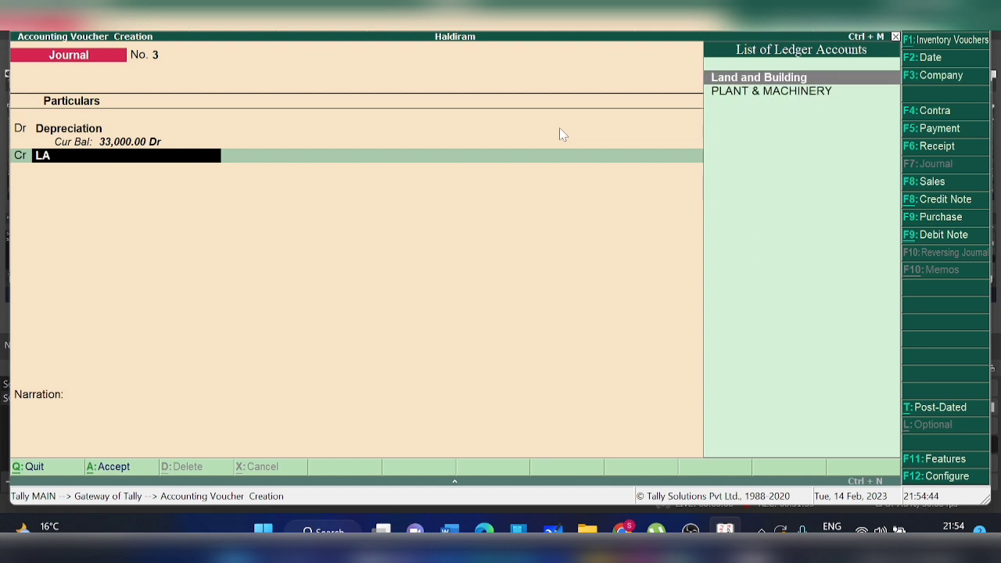
key("Return")
key("Return")
key("Return")
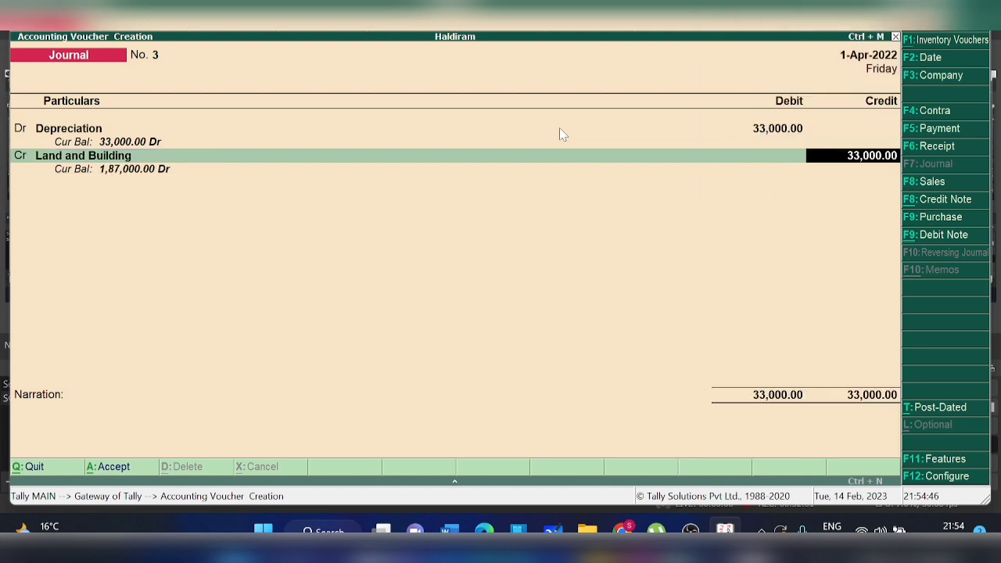
key("Return")
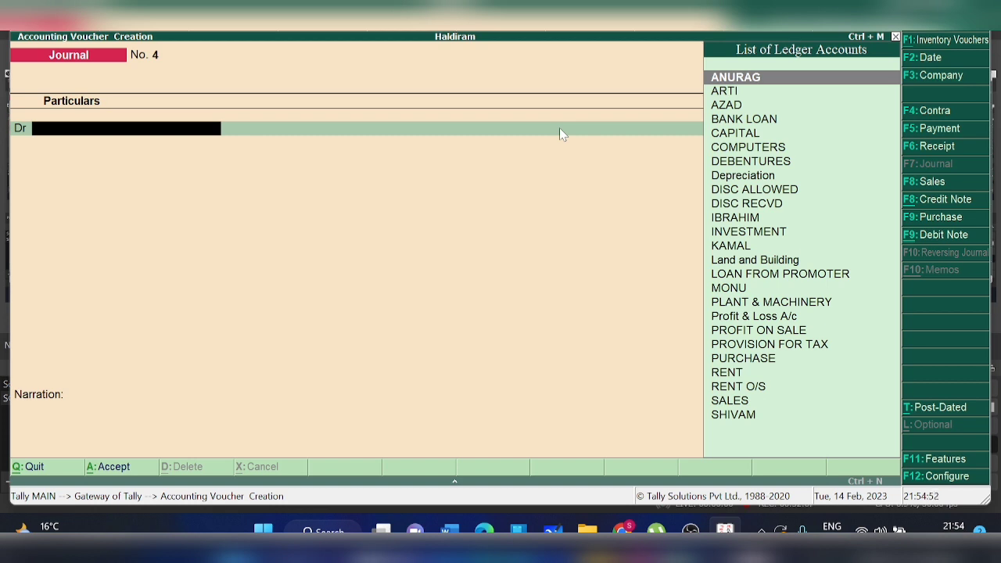
Step: Enter payment No. 6 with COMPUTERS Dr 95,000 and DENA BANK Cr, reaching the cheque bank allocation
left_click(939, 129)
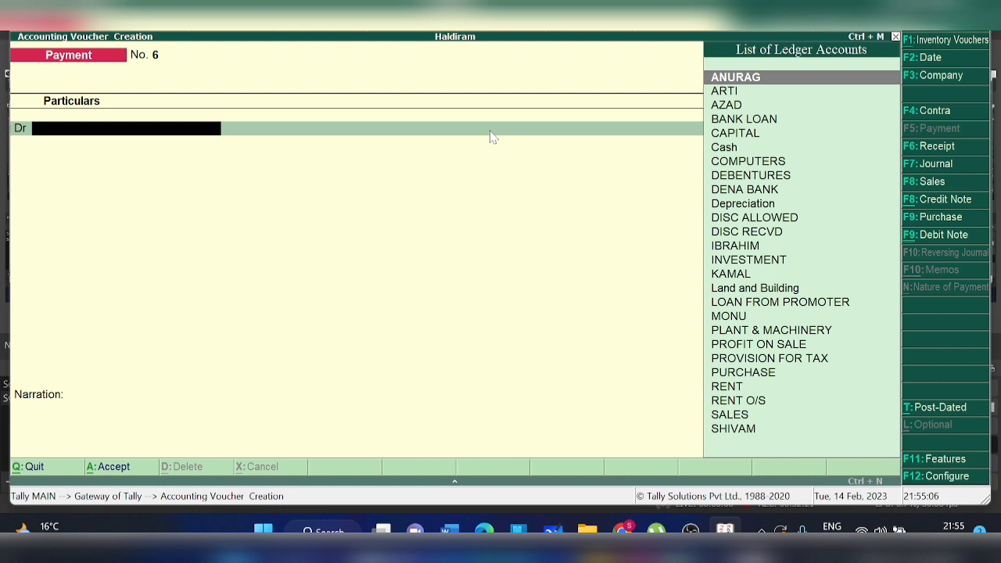
type("CO")
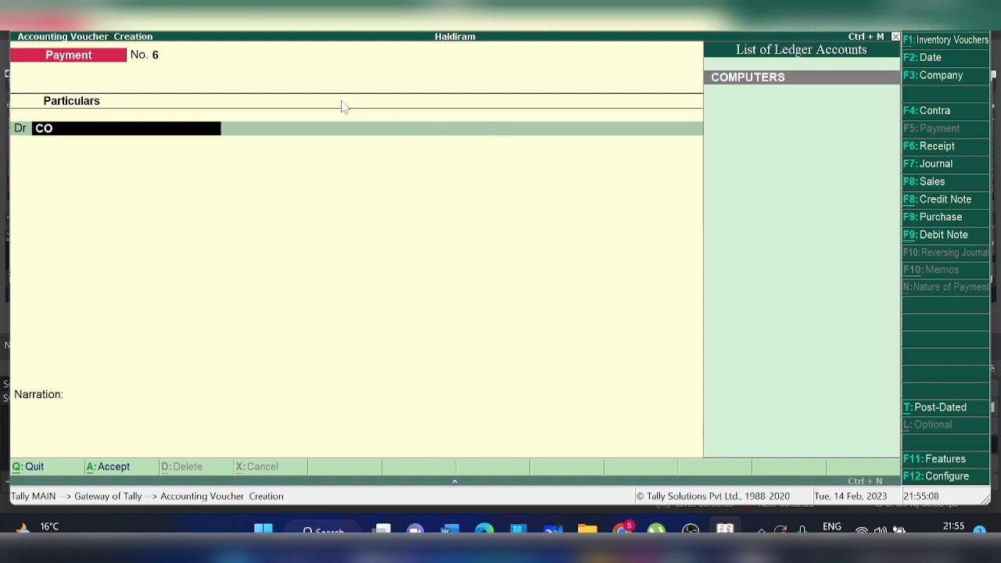
key("Return")
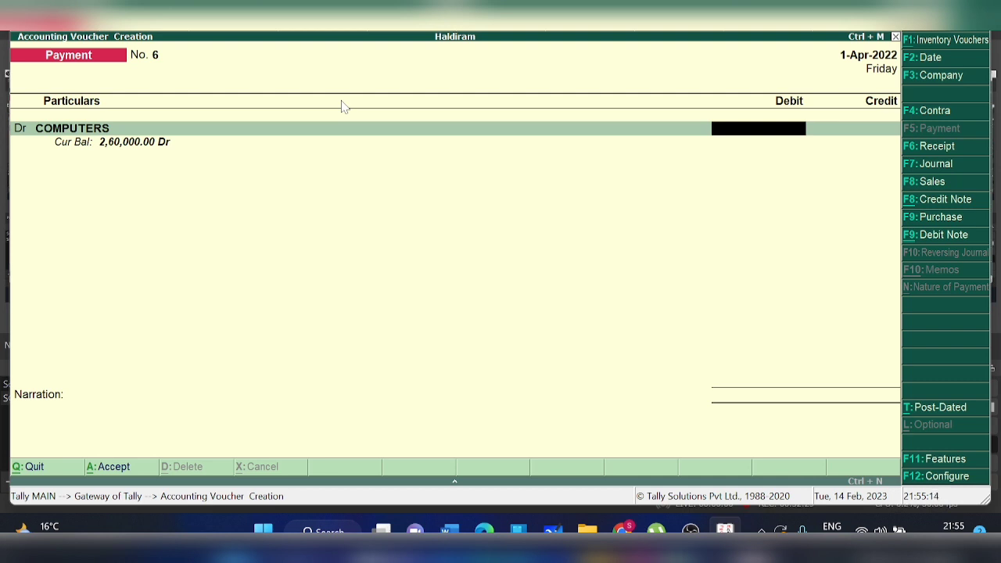
type("95000")
key("Return")
key("Return")
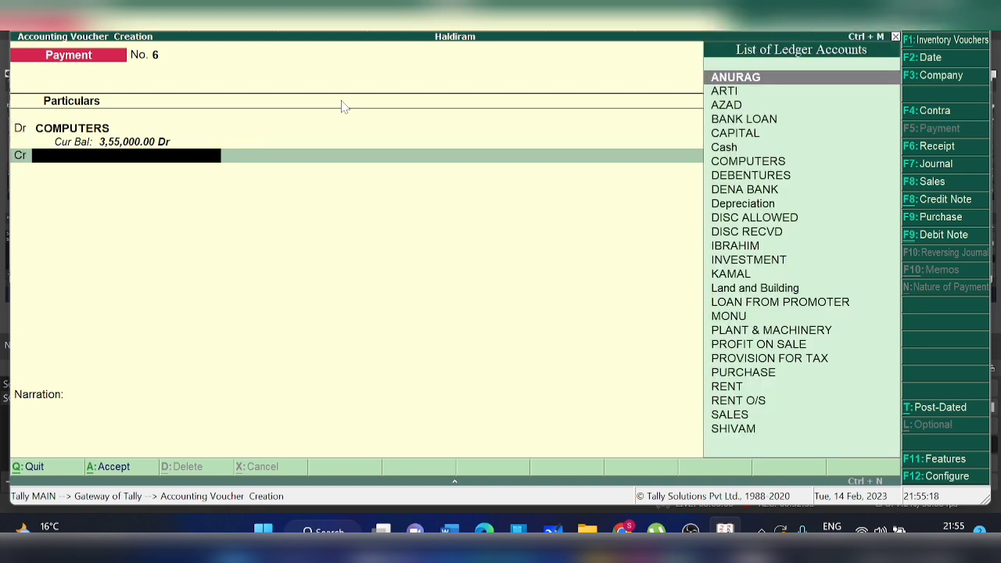
type("BANK")
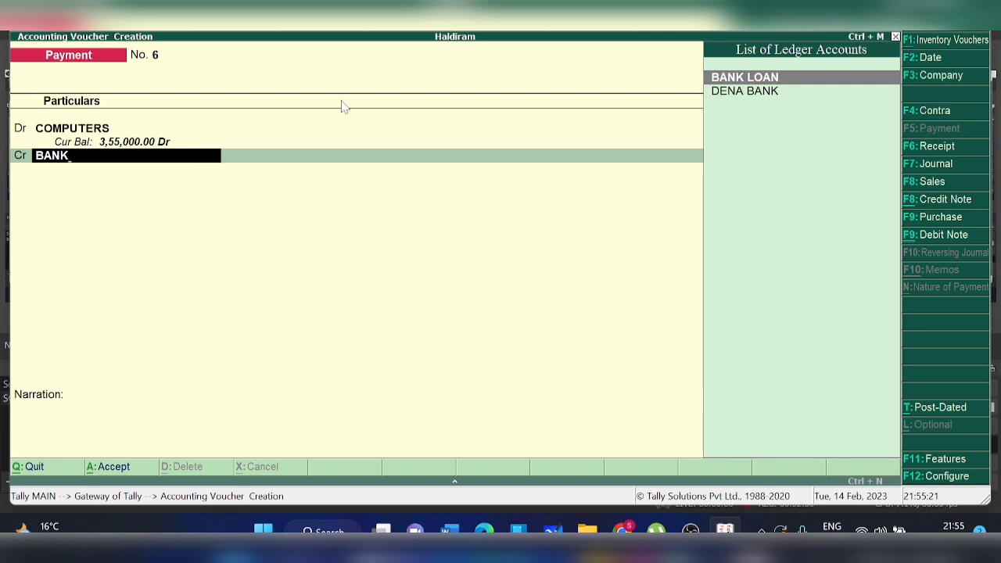
key("Down")
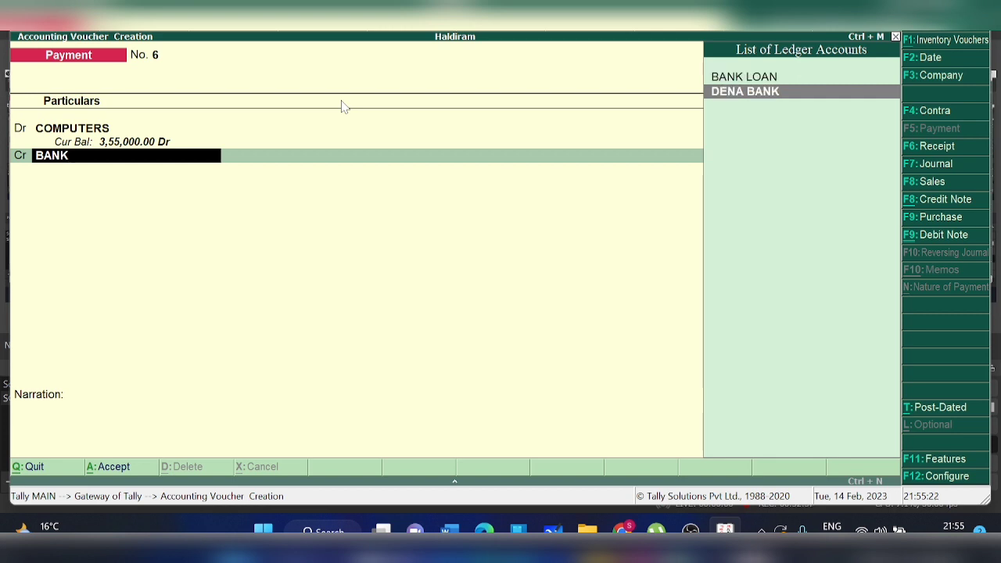
key("Return")
key("Return")
key("Return")
key("Return")
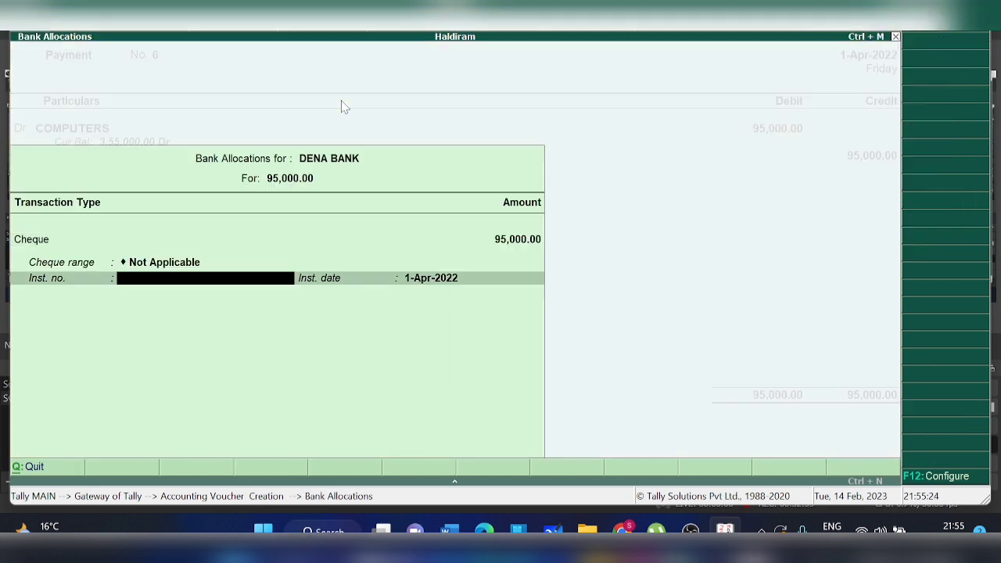
key("Return")
key("Return")
key("Return")
key("Return")
key("Return")
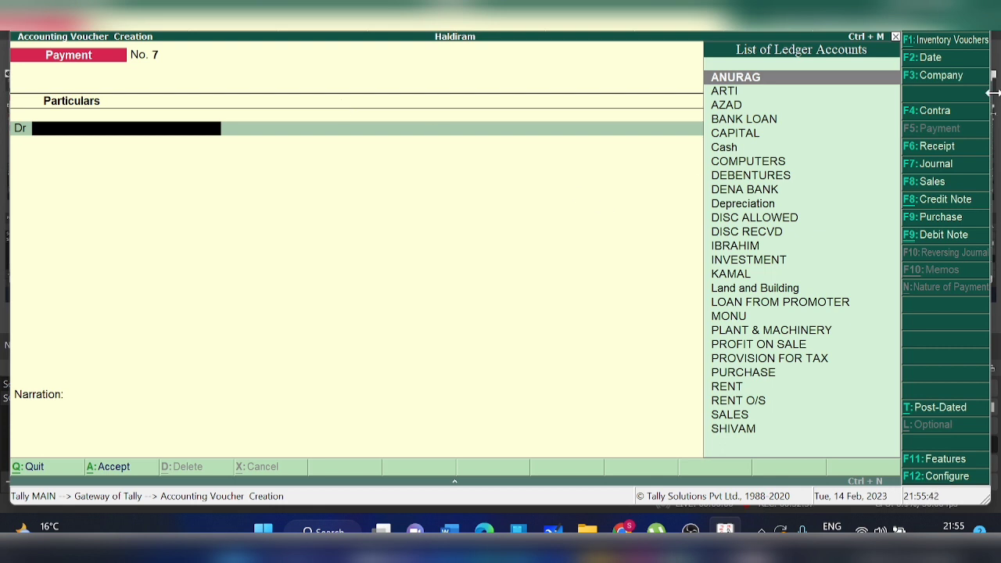
Step: Start a receipt voucher crediting INVESTMENT 2,20,000
left_click(936, 147)
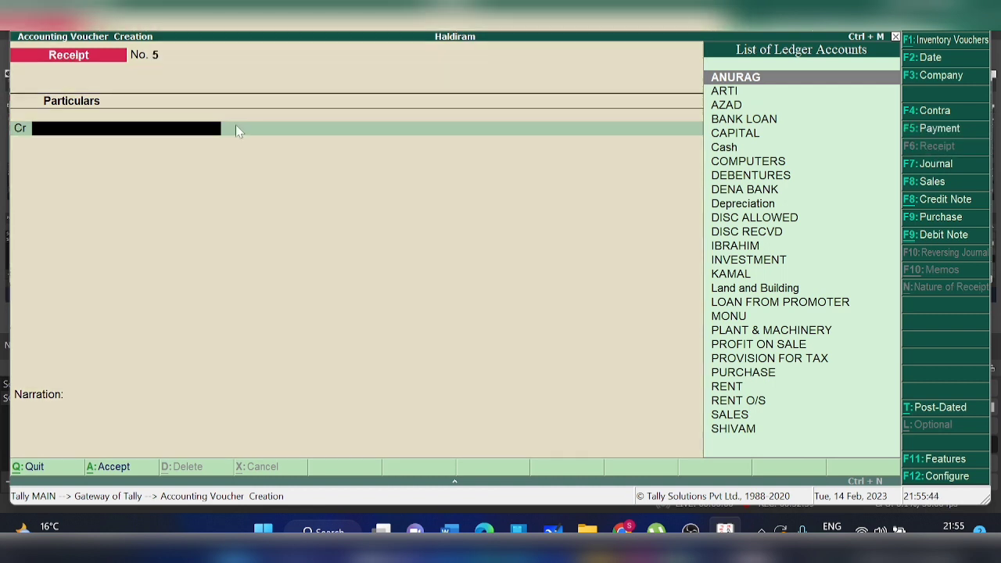
type("I")
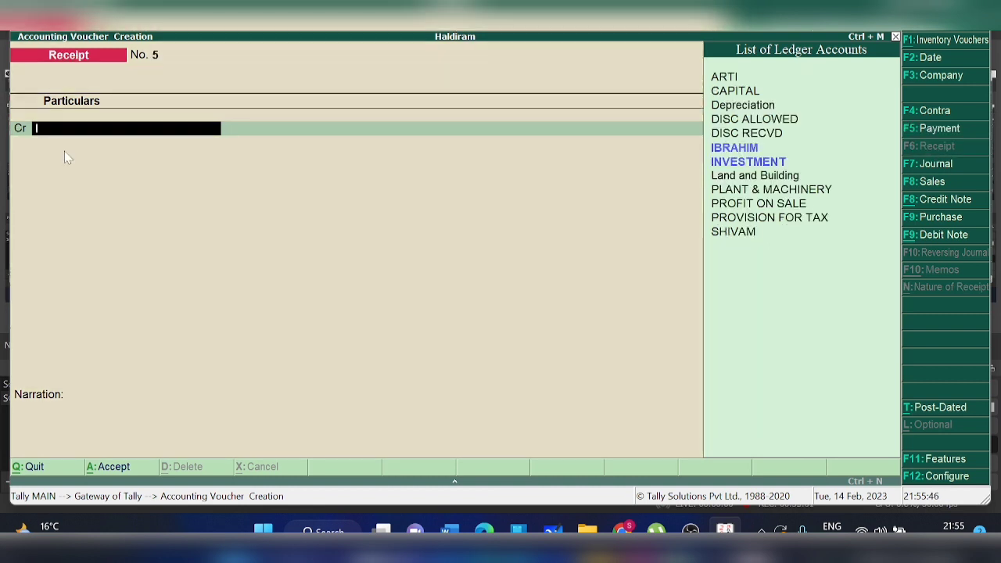
type("NVESTMENT")
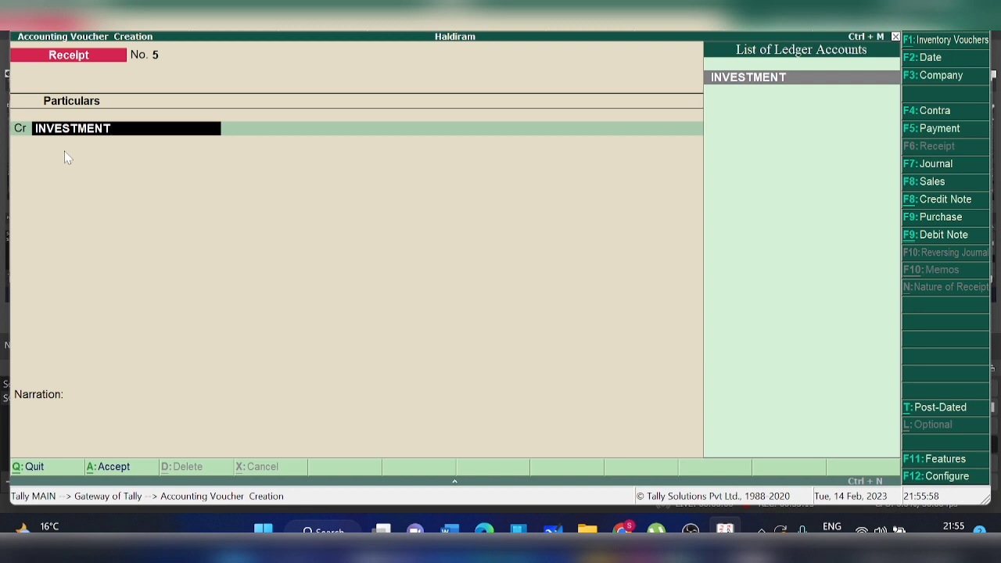
key("Return")
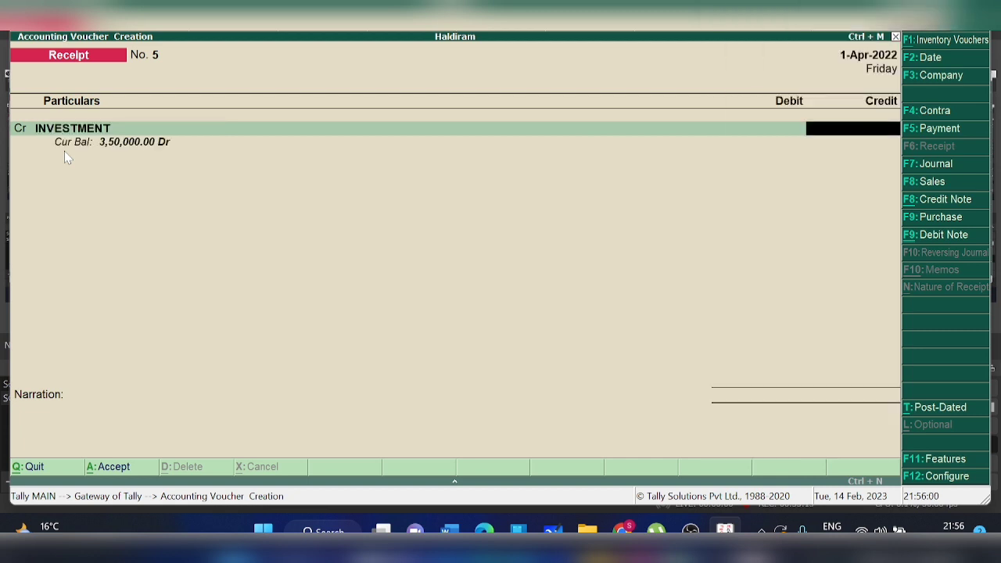
type("220000")
key("Return")
key("Return")
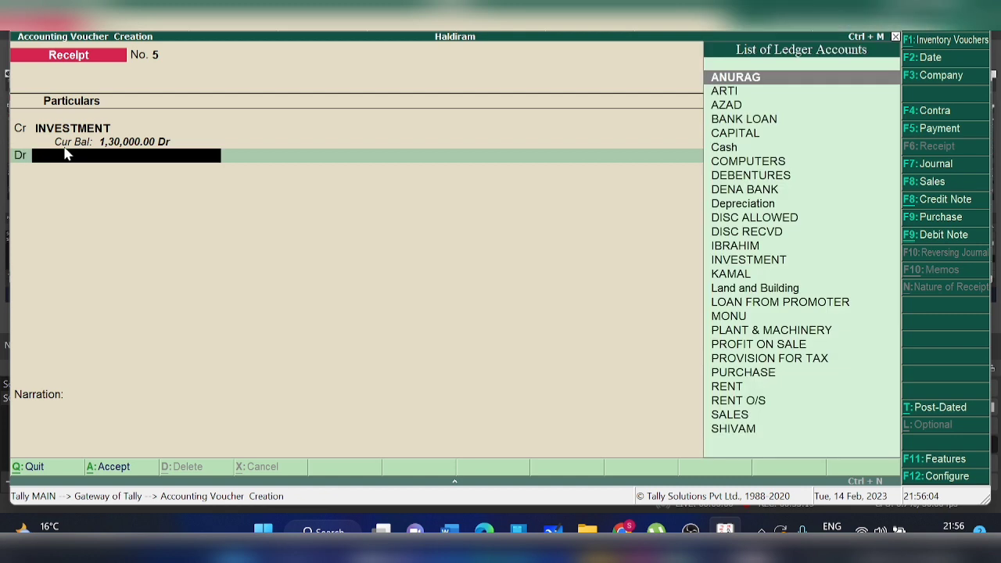
Step: Debit Cash 2,00,000 and open an empty third debit line
type("CASH")
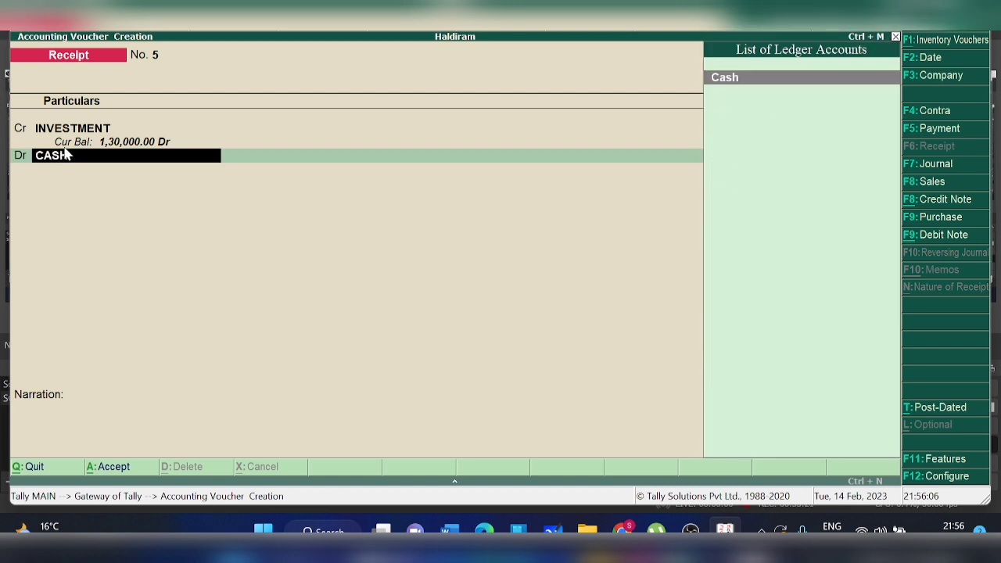
key("Return")
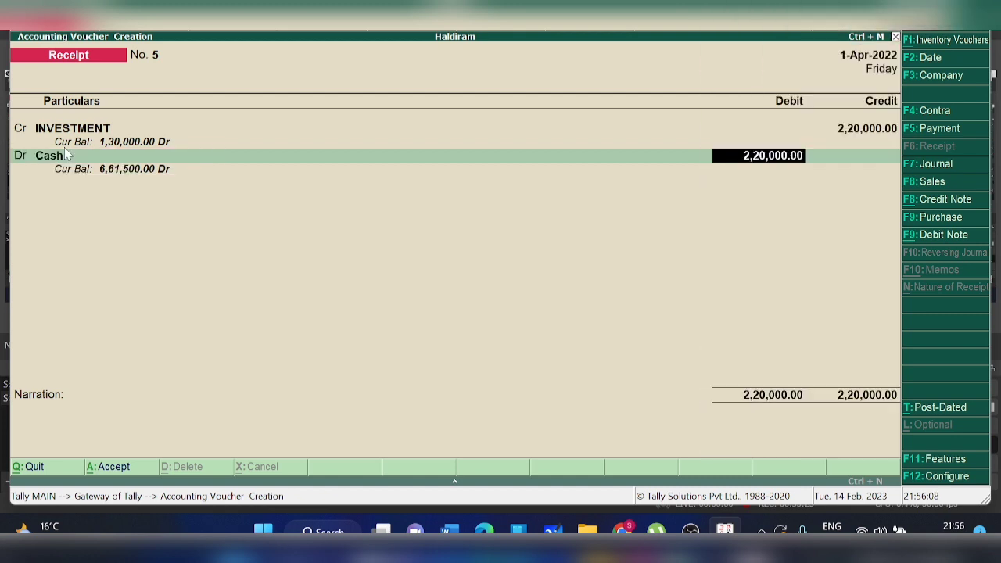
type("2,00,0")
type("00")
key("Return")
key("Return")
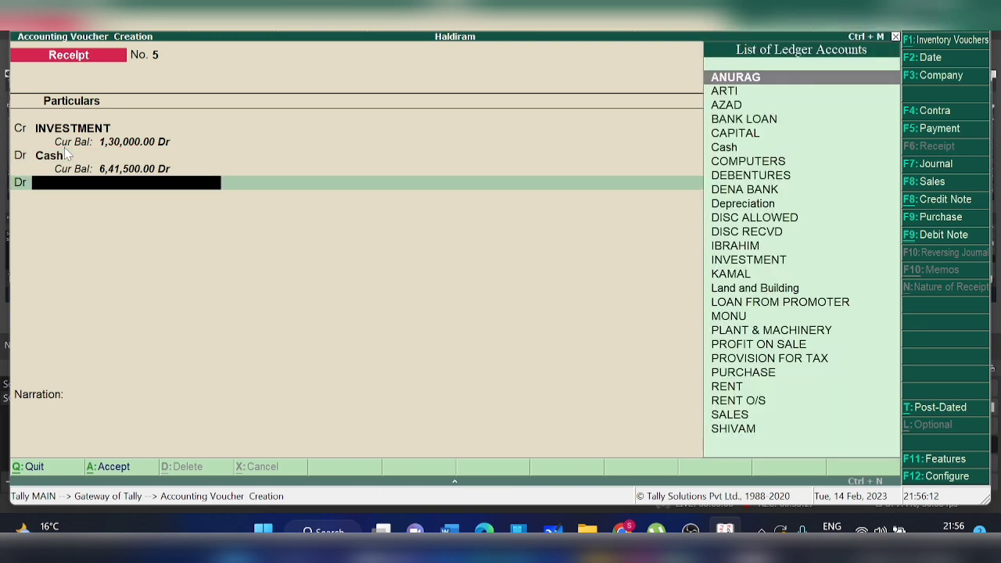
type("P")
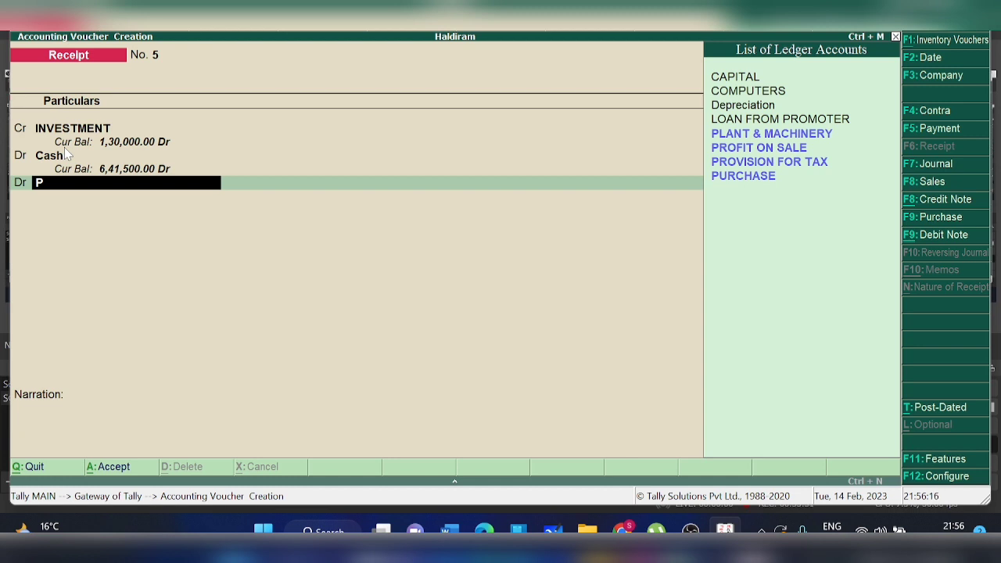
key("BackSpace")
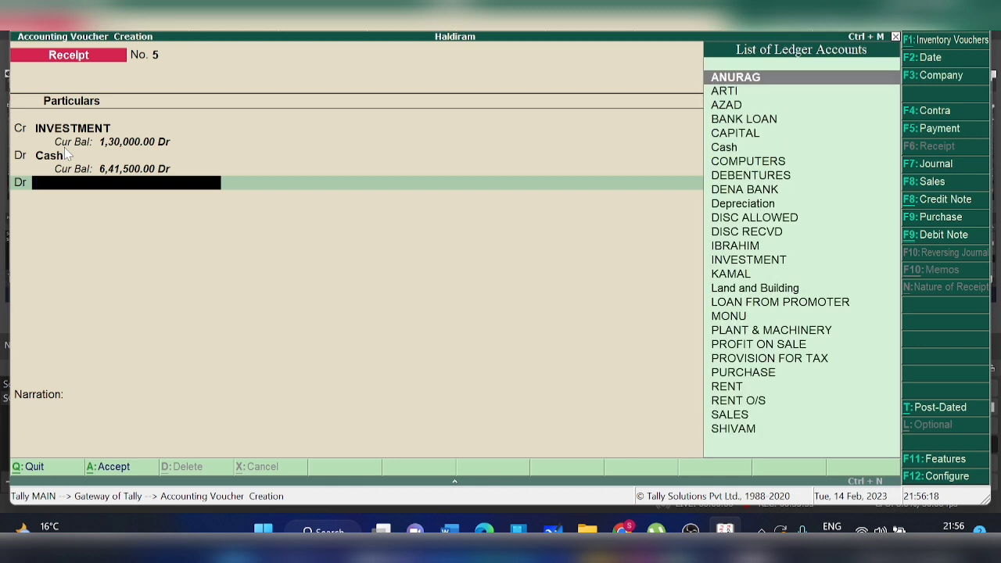
Step: Create a LOSS ON SALE ledger under Indirect Expenses with GST Not Applicable
key("alt+c")
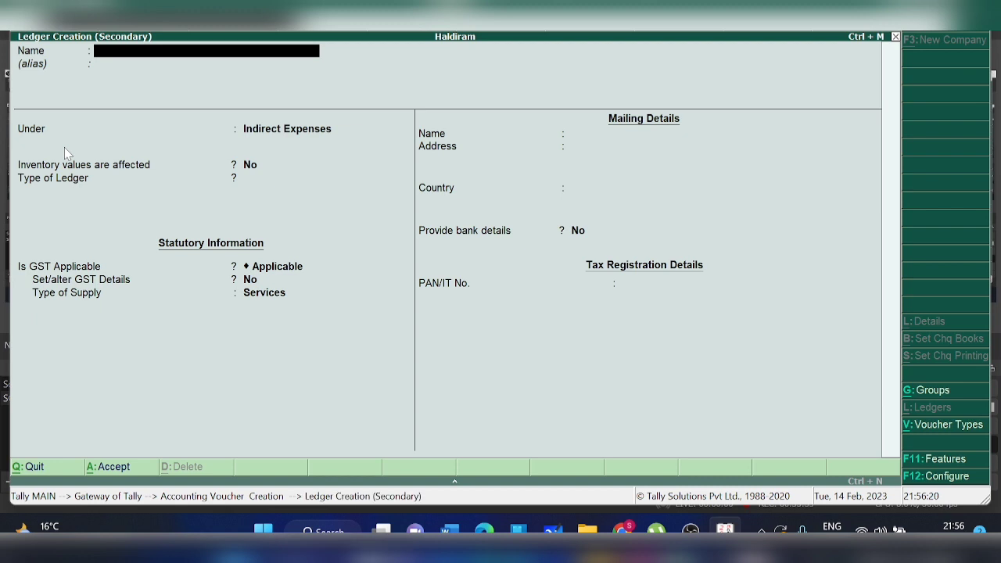
type("LOSS")
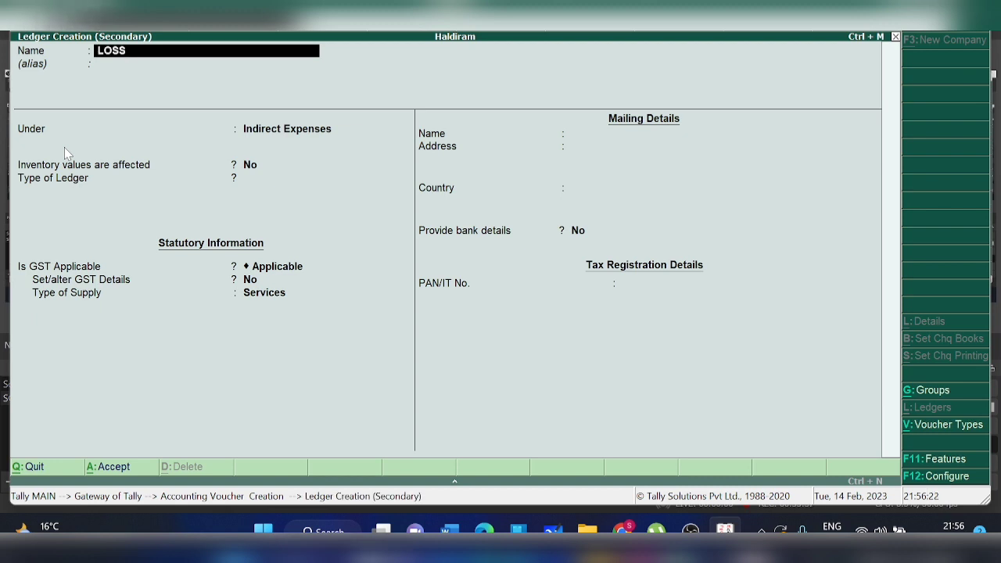
type(" ON SALE")
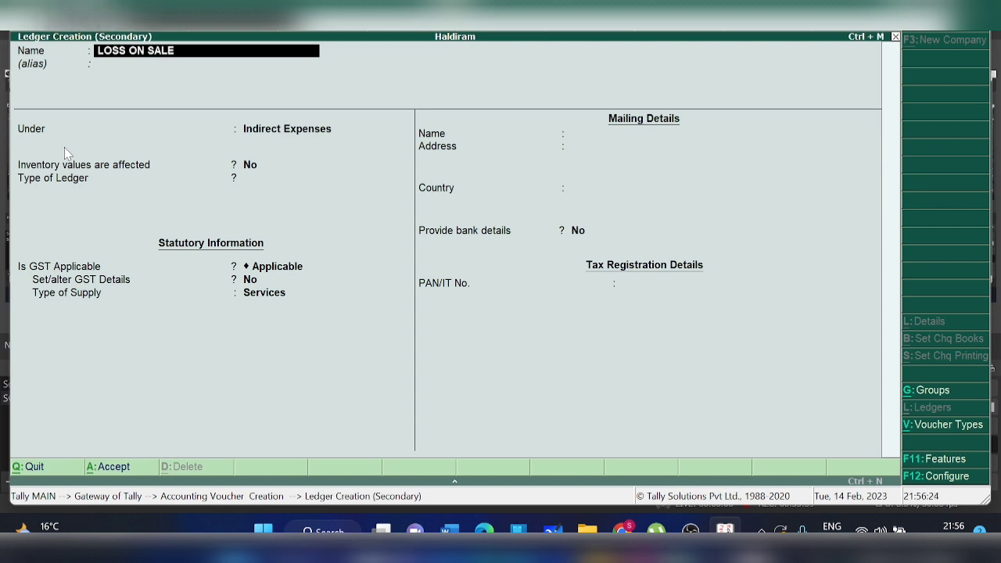
key("Return")
key("Return")
key("Return")
key("Return")
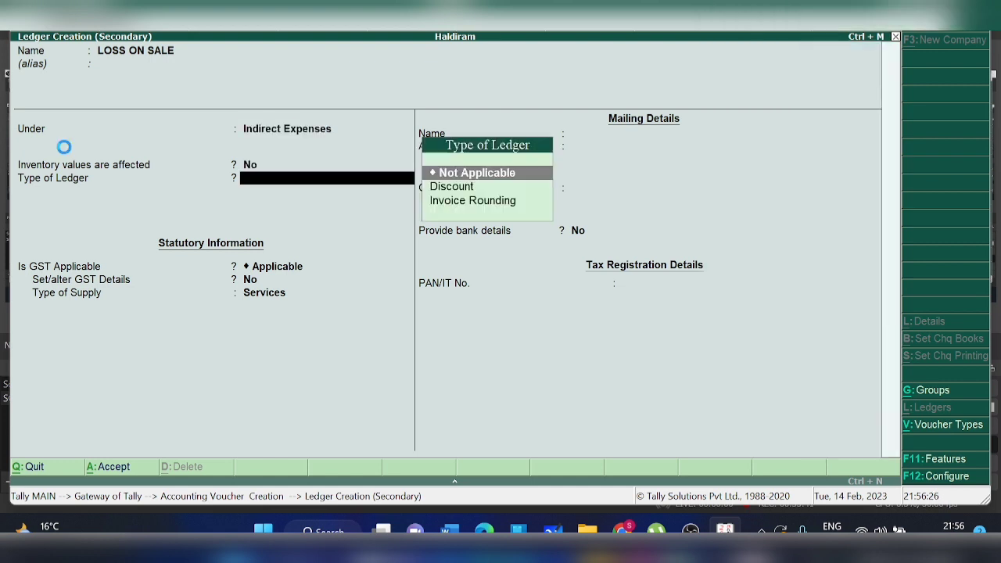
key("Return")
type("N")
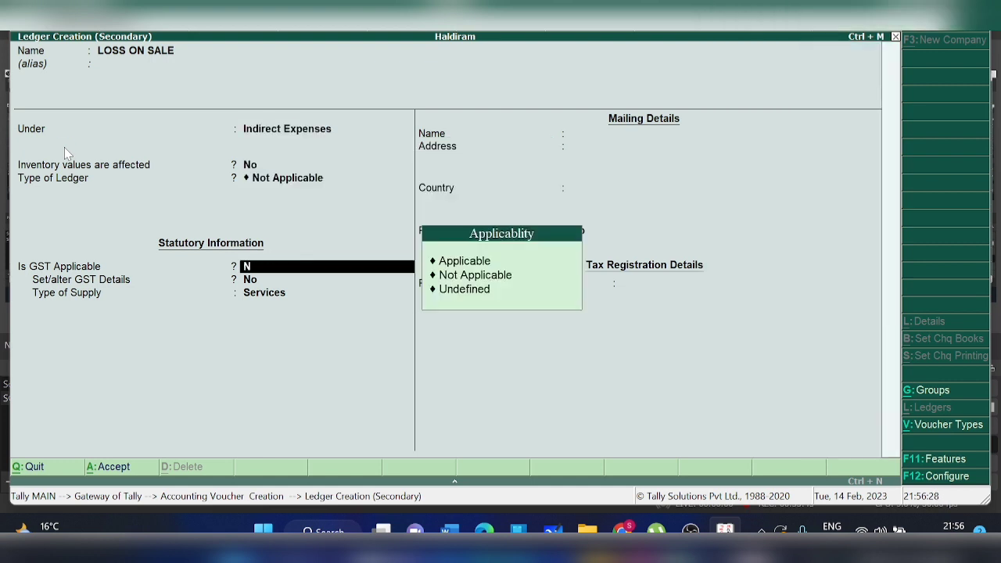
key("Down")
key("Down")
key("Return")
key("Return")
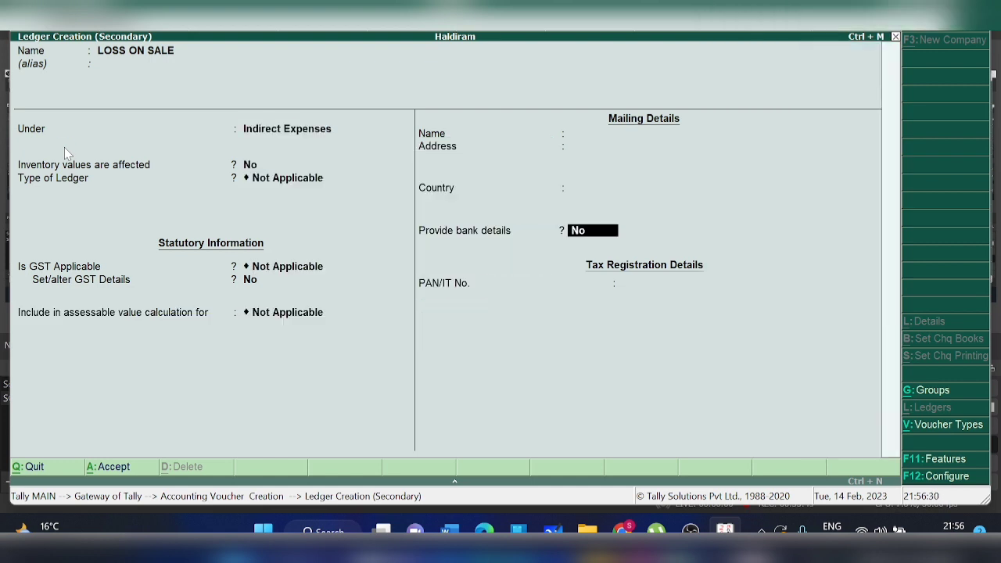
key("Return")
key("ctrl+a")
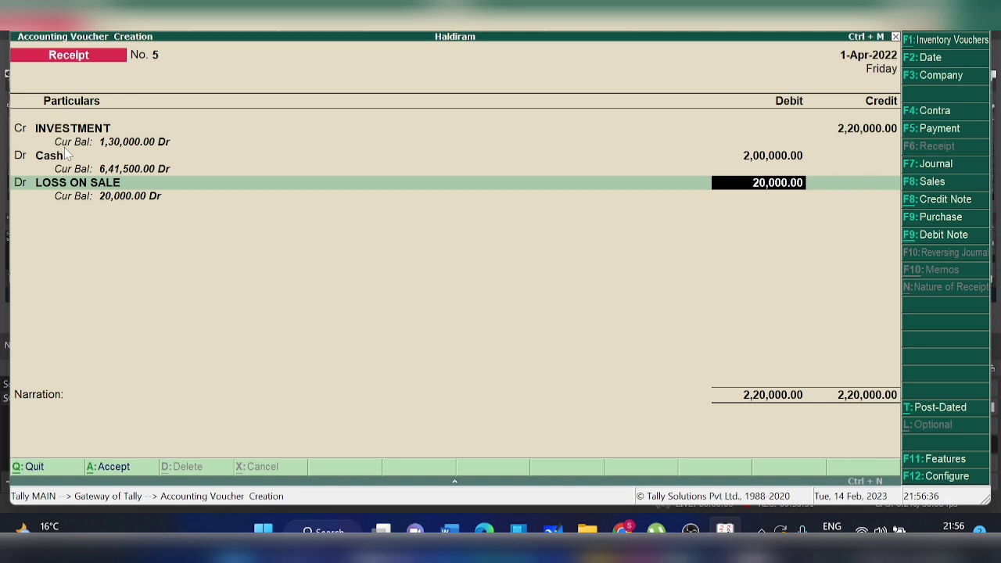
Step: Debit LOSS ON SALE 20,000, skip narration, and save Receipt No. 5
key("Return")
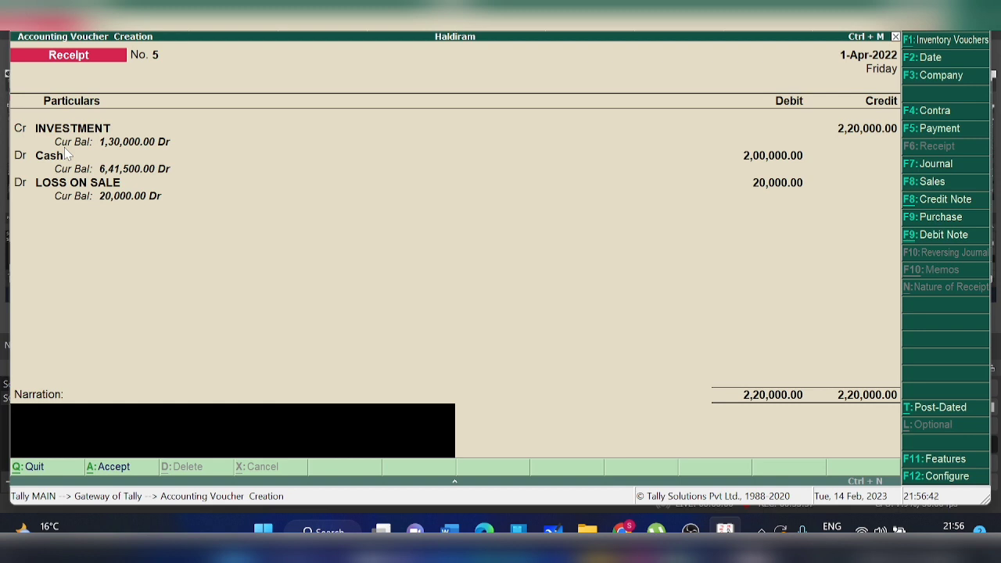
key("Return")
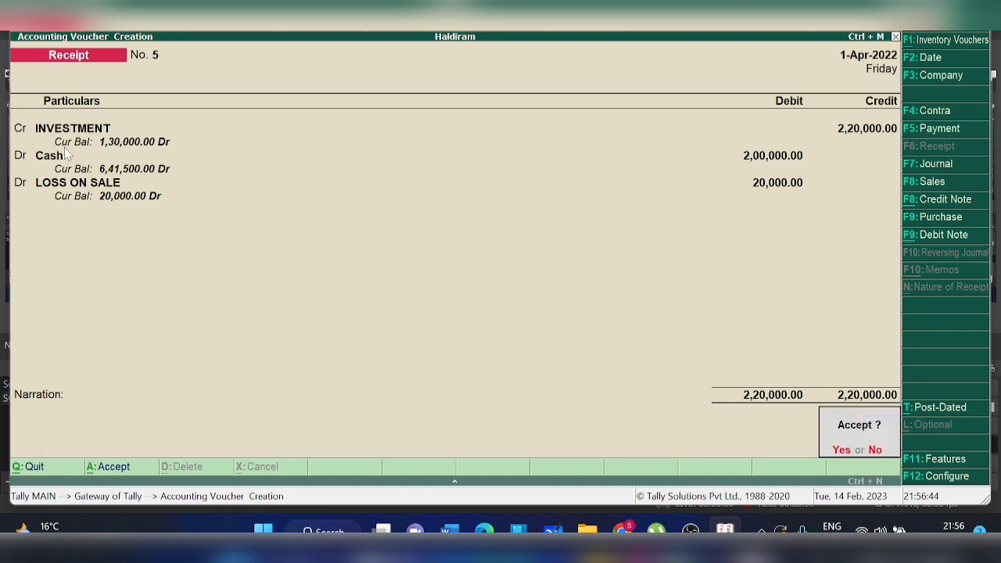
key("Return")
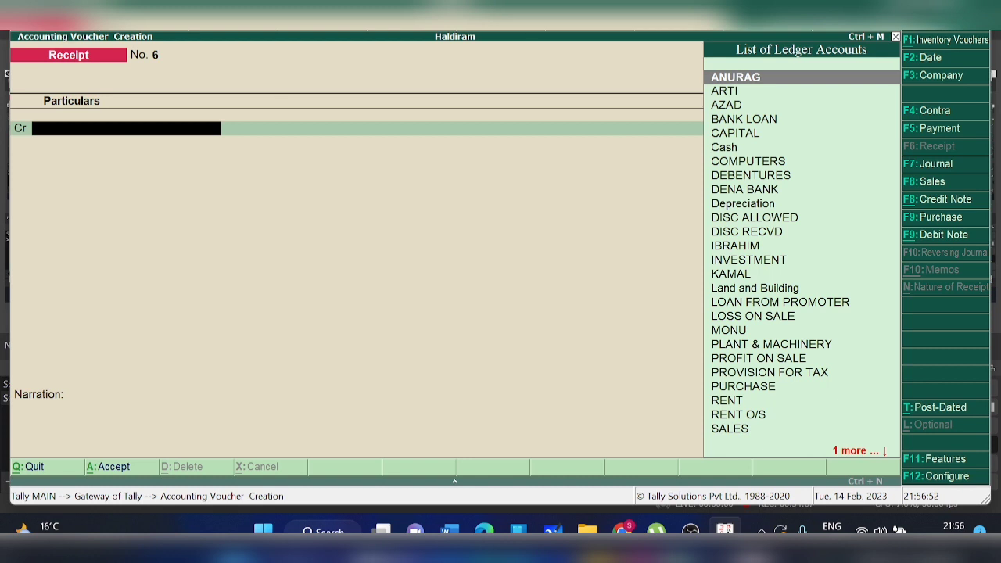
Step: Start a contra voucher crediting DENA BANK 45,000 and accept its bank allocation
left_click(942, 114)
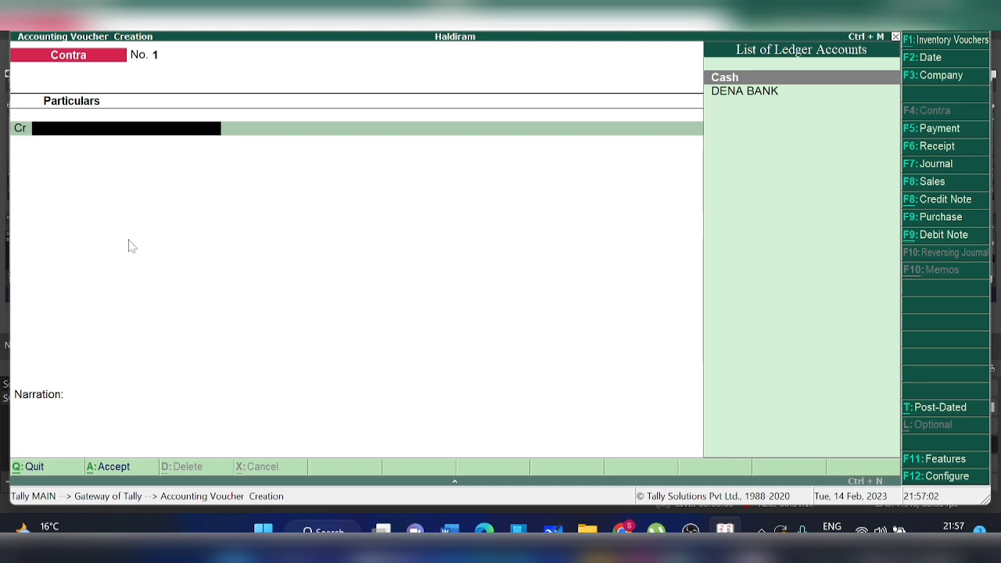
key("Down")
key("Return")
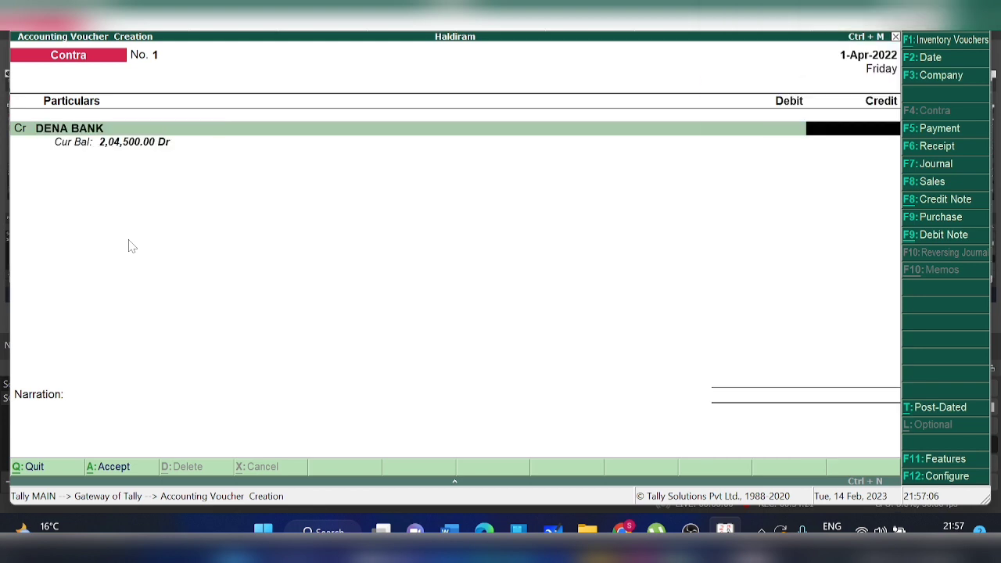
type("45000")
key("Return")
key("Return")
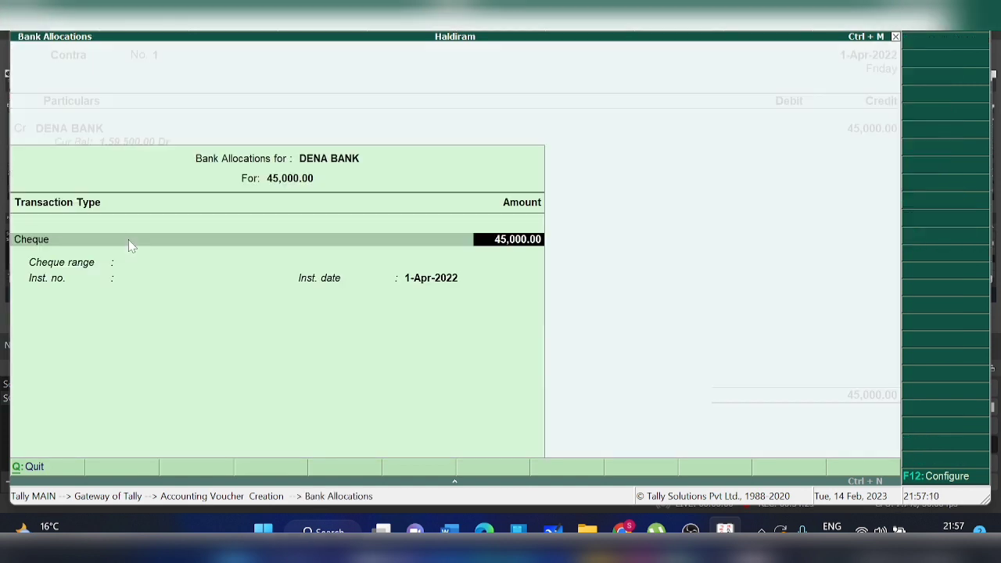
key("Return")
key("Return")
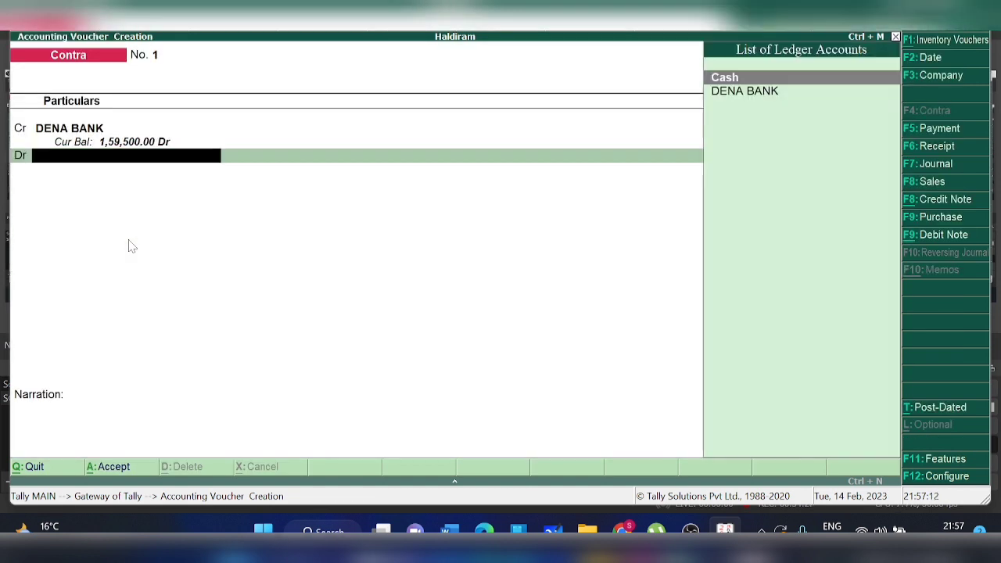
Step: Debit Cash with the matching 45,000 and accept Contra No. 1
type("CAS")
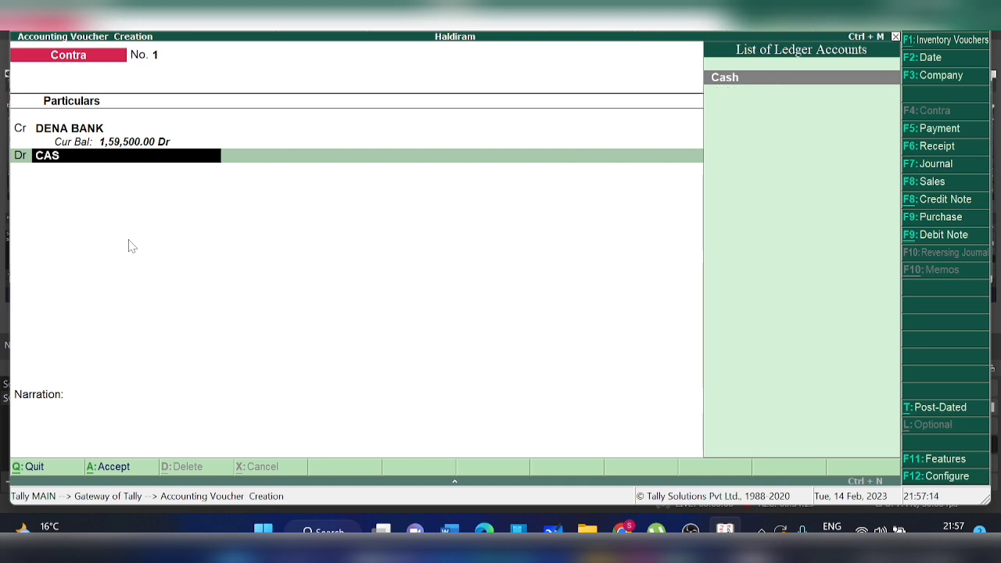
key("Return")
key("Return")
key("Return")
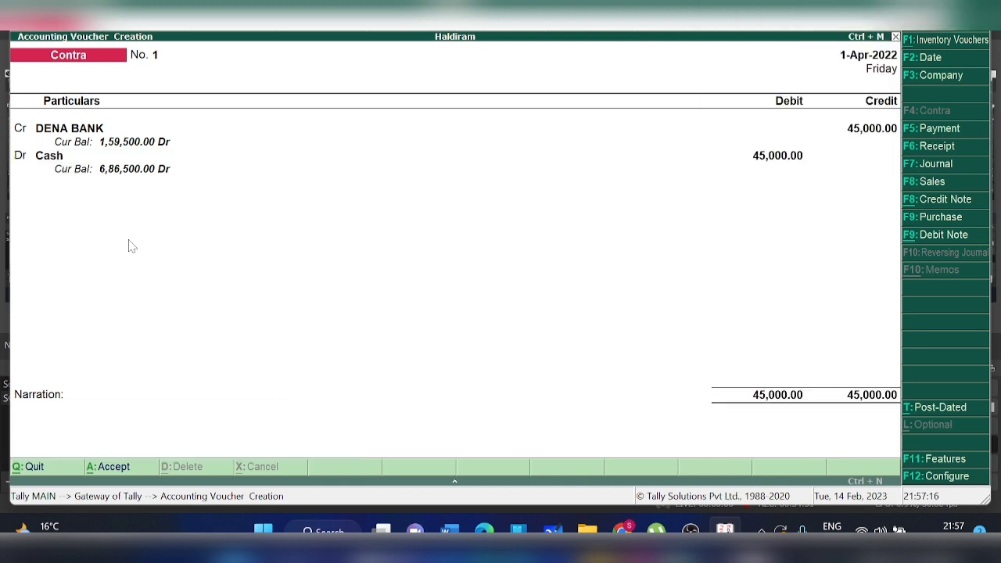
key("Return")
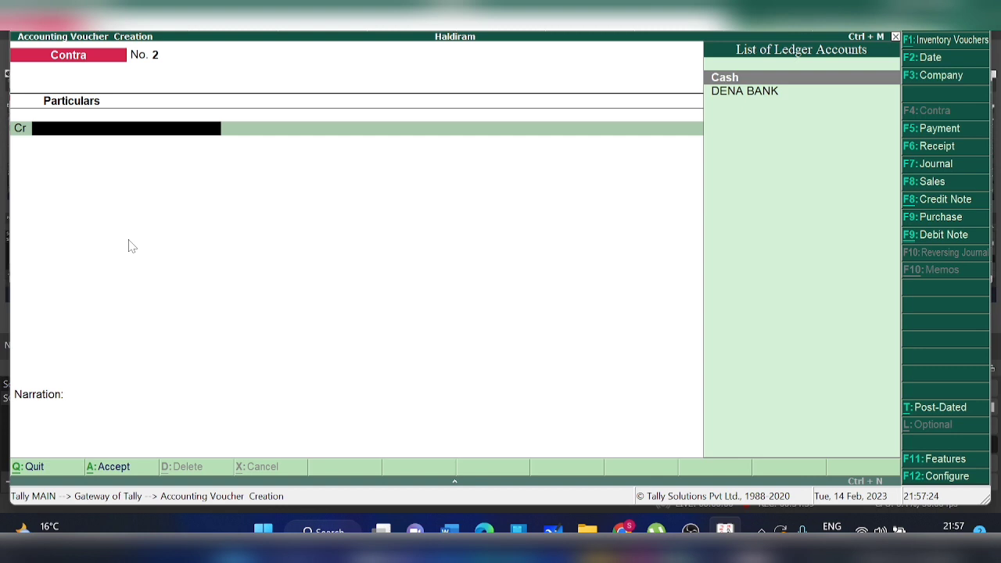
type("b")
key("Return")
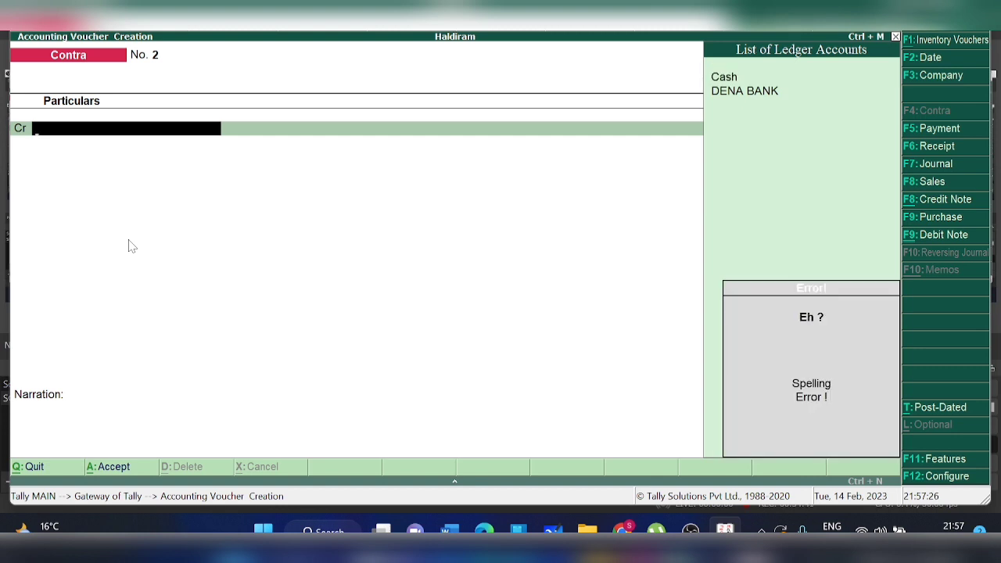
Step: Start a journal debiting Profit & Loss A/c 45,000
left_click(937, 165)
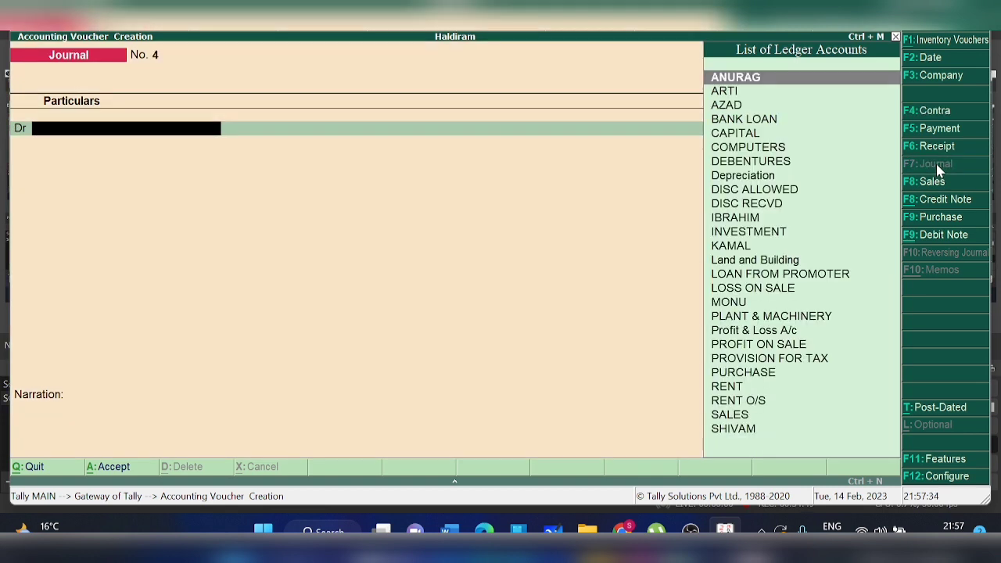
type("PR")
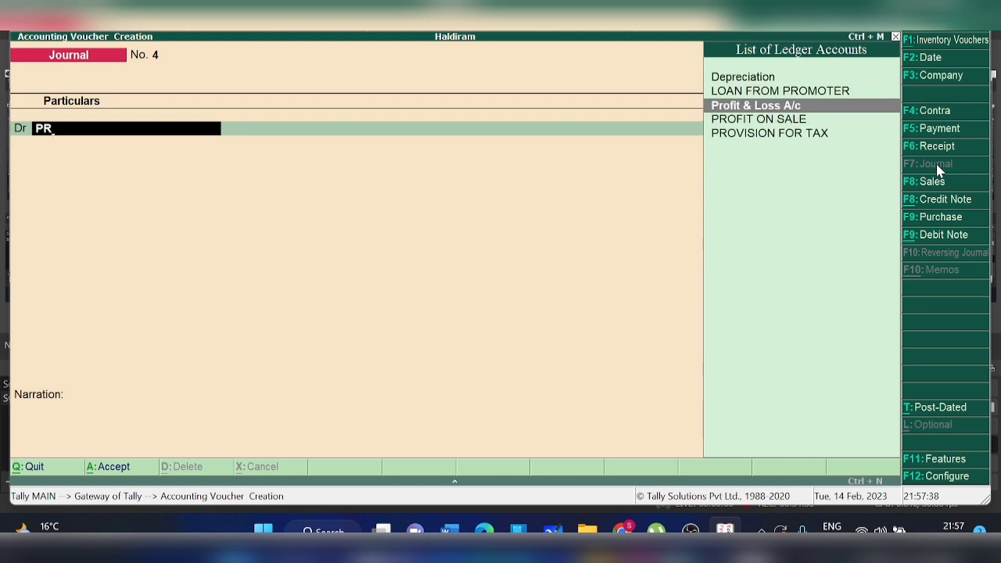
key("Return")
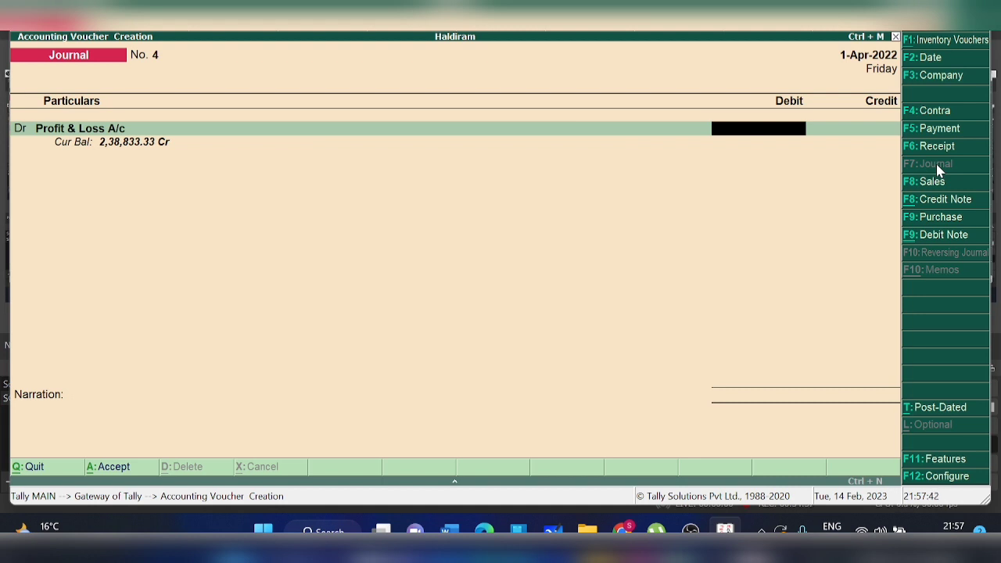
type("45000")
key("Return")
key("Return")
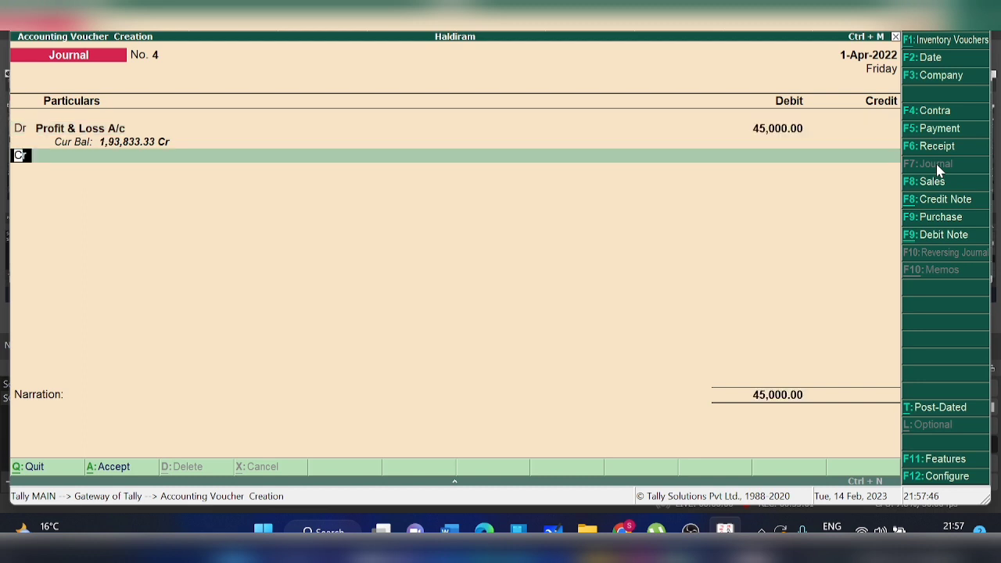
Step: Select PROVISION FOR TAX as the credit ledger, then discard the journal unsaved
type("PRO")
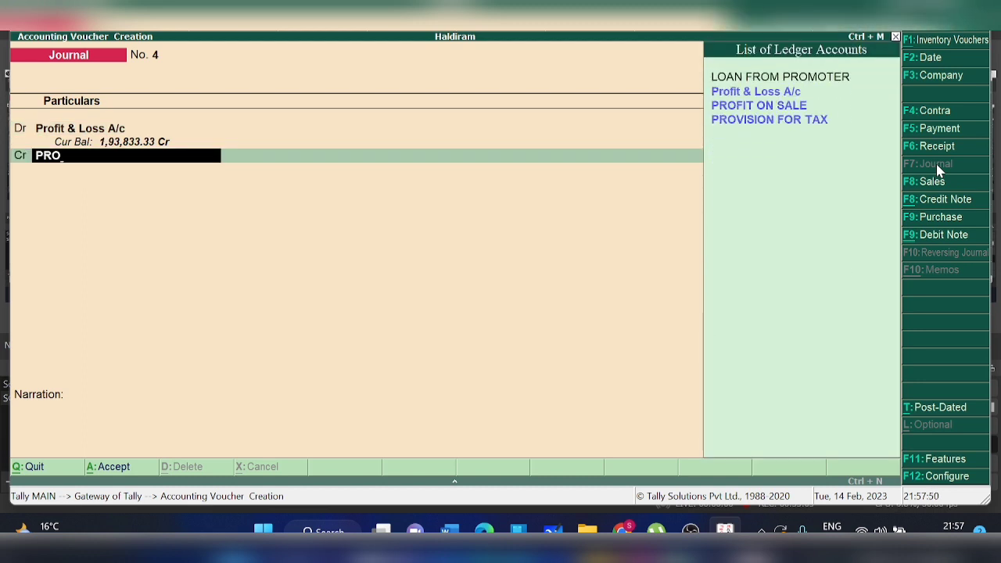
key("Down")
key("Down")
key("Down")
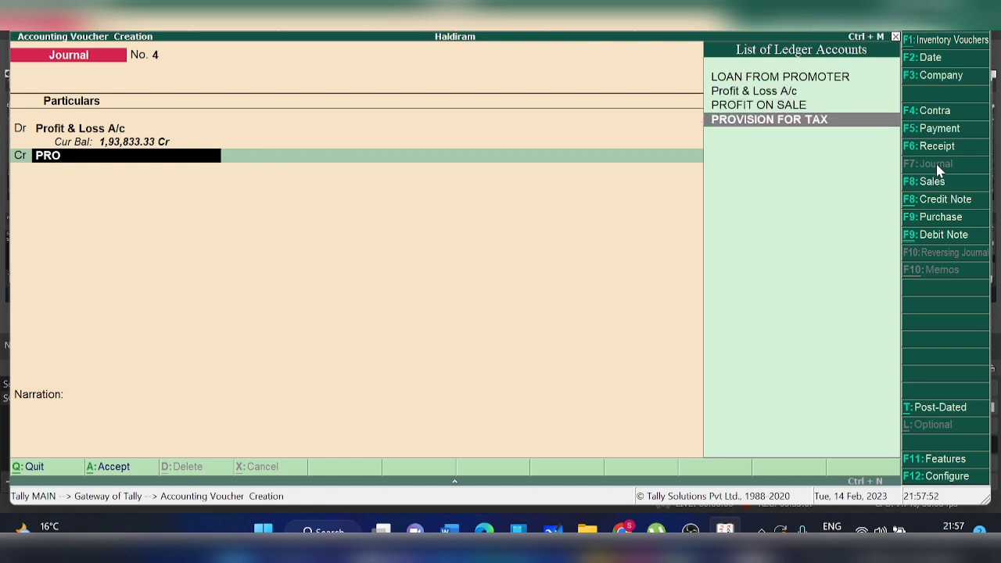
key("Return")
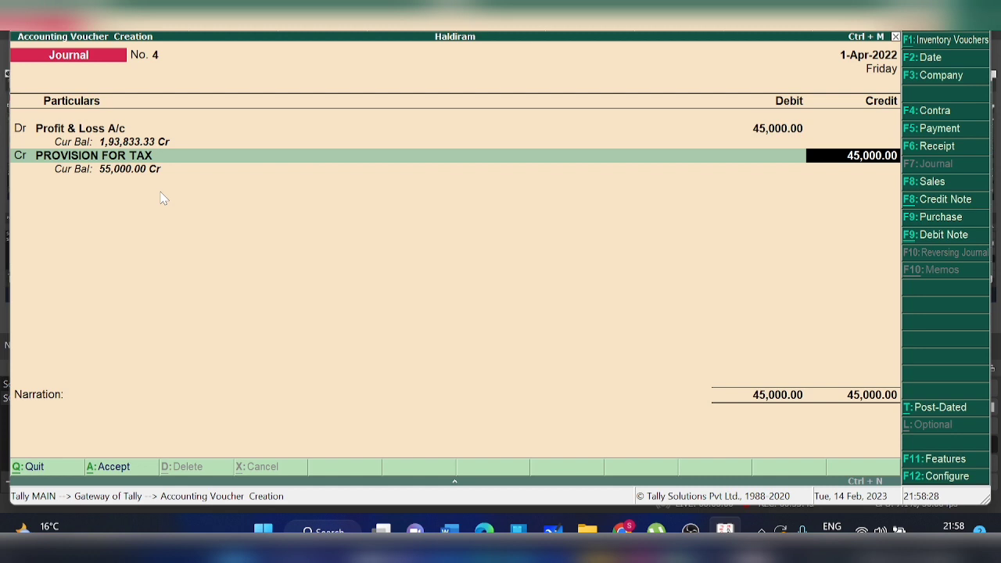
key("Escape")
key("Escape")
key("y")
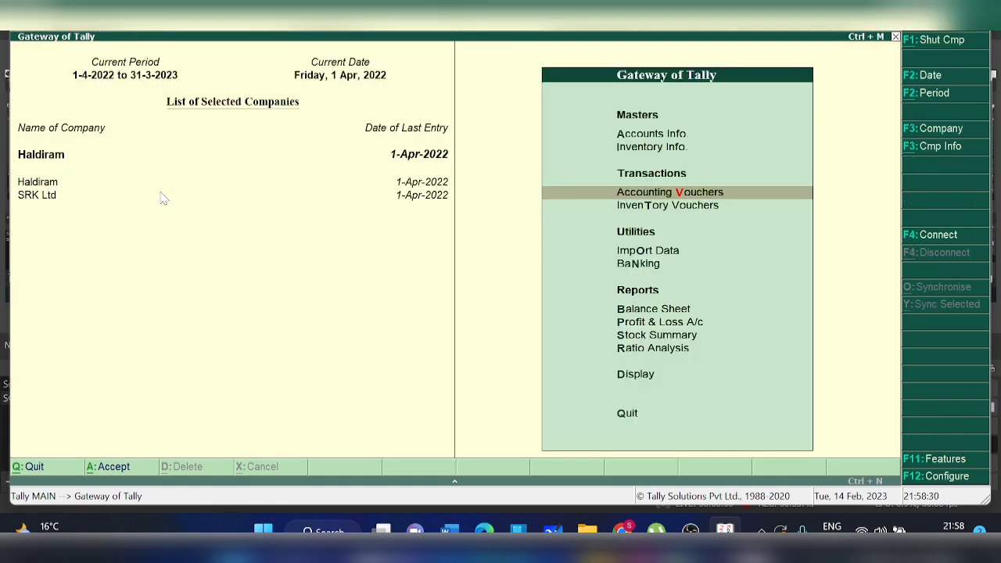
key("d")
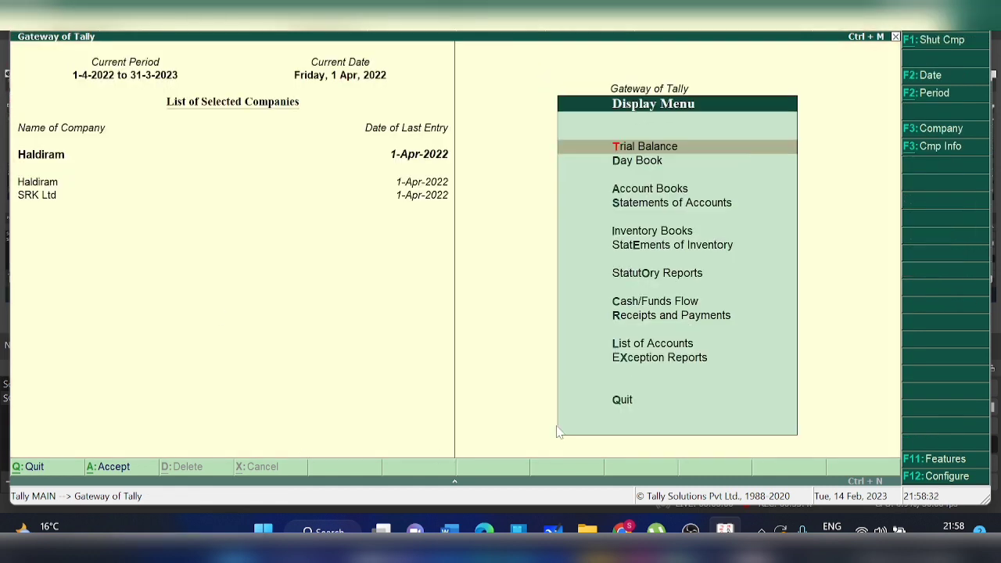
key("Down")
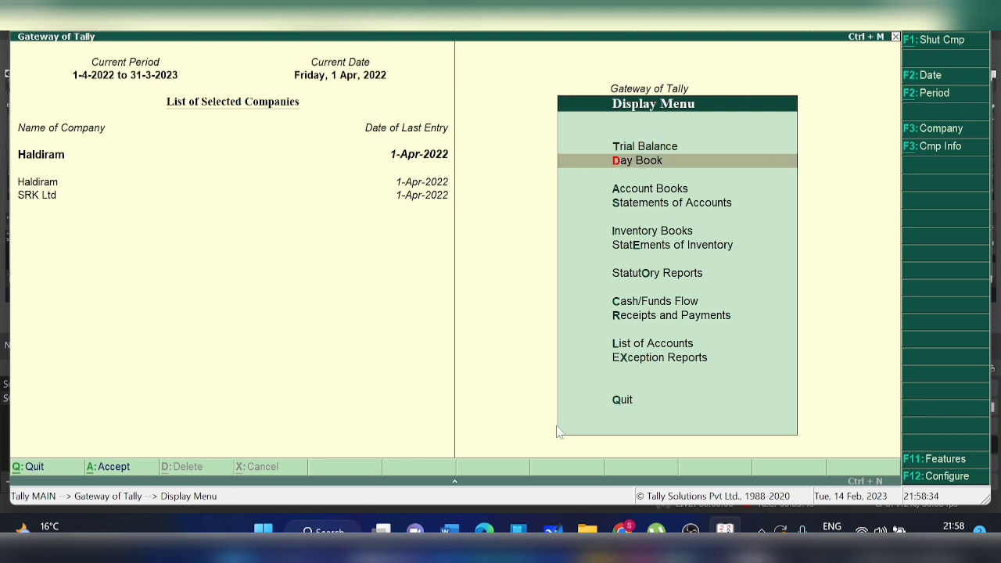
key("Return")
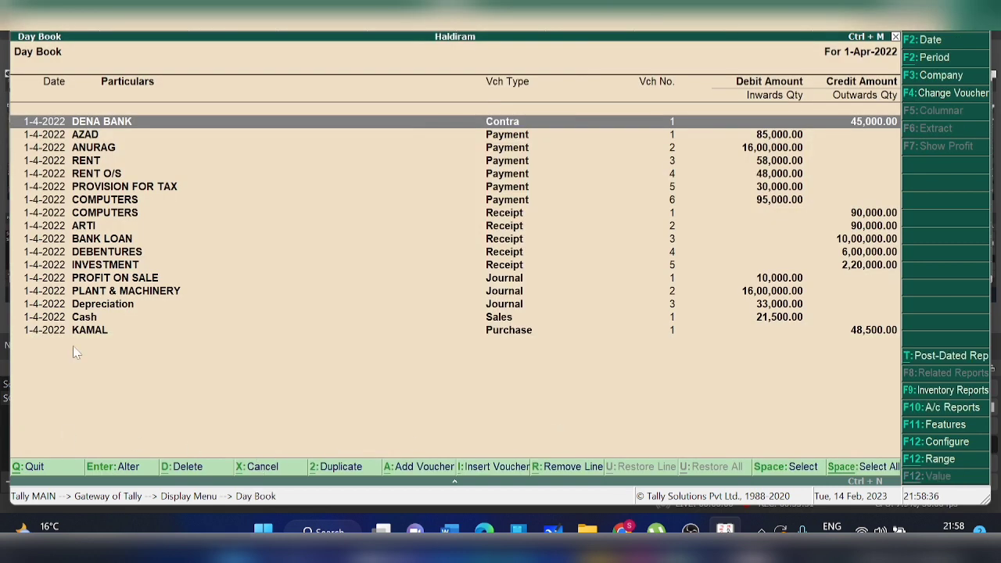
left_click(107, 189)
left_click(107, 192)
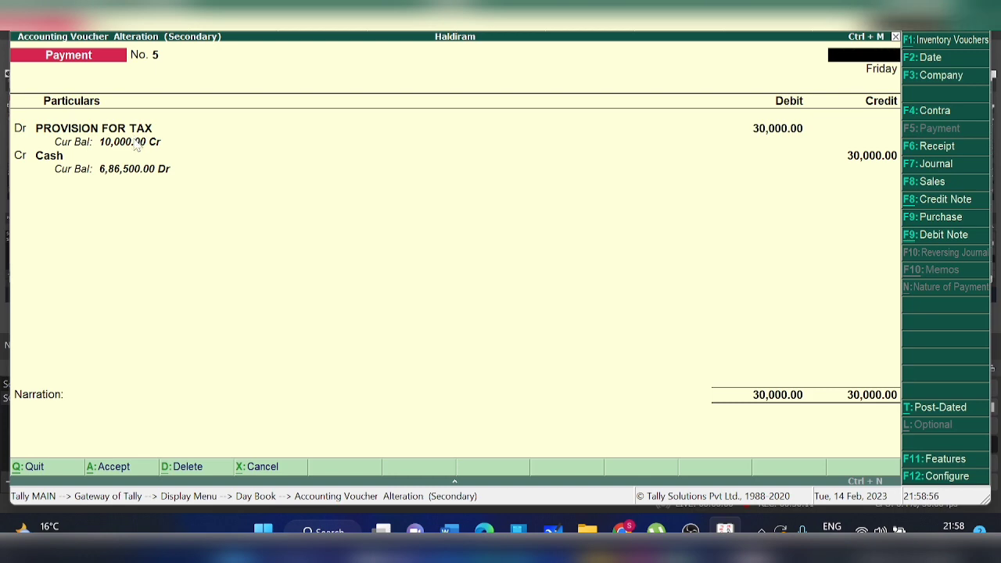
key("Escape")
key("Return")
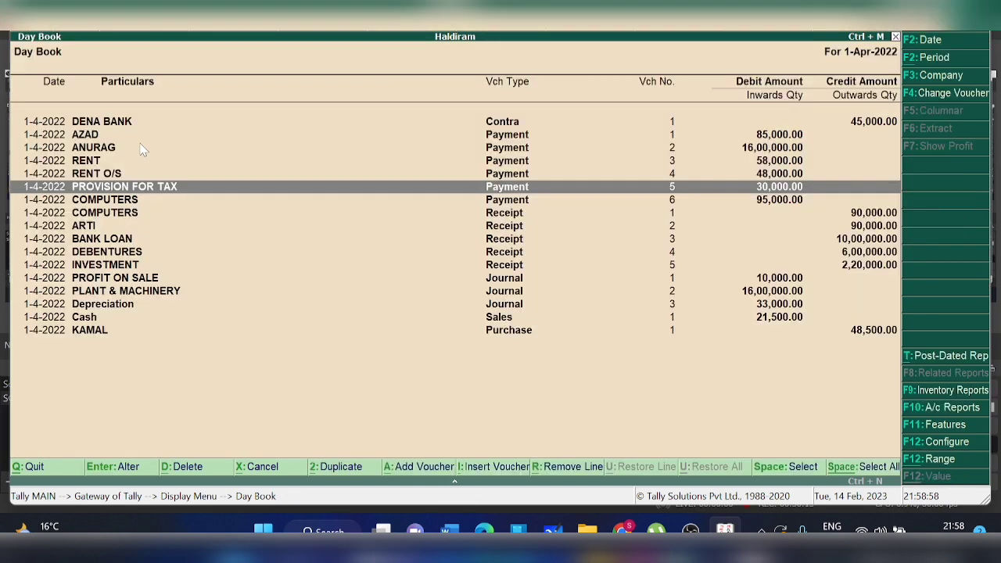
key("Escape")
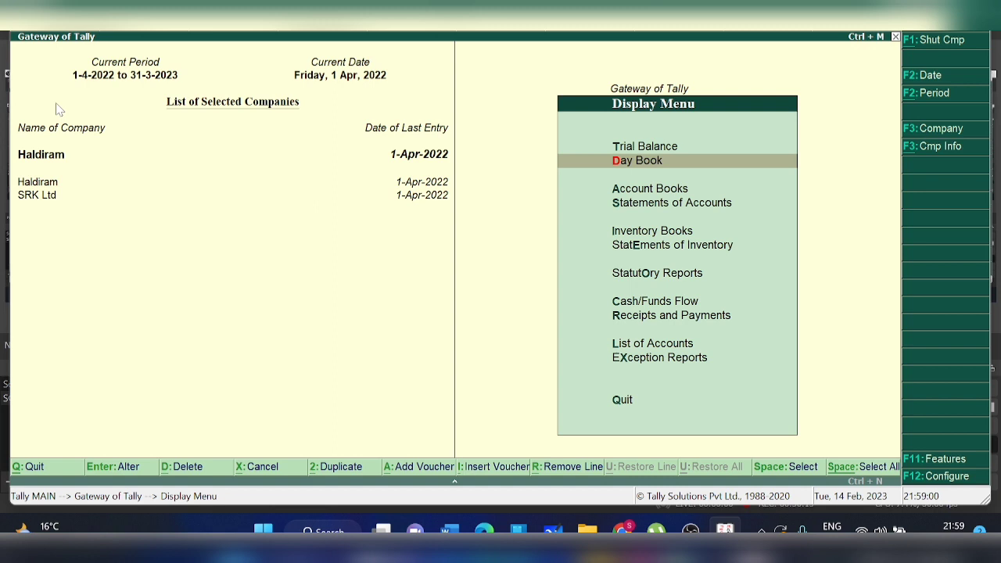
key("Escape")
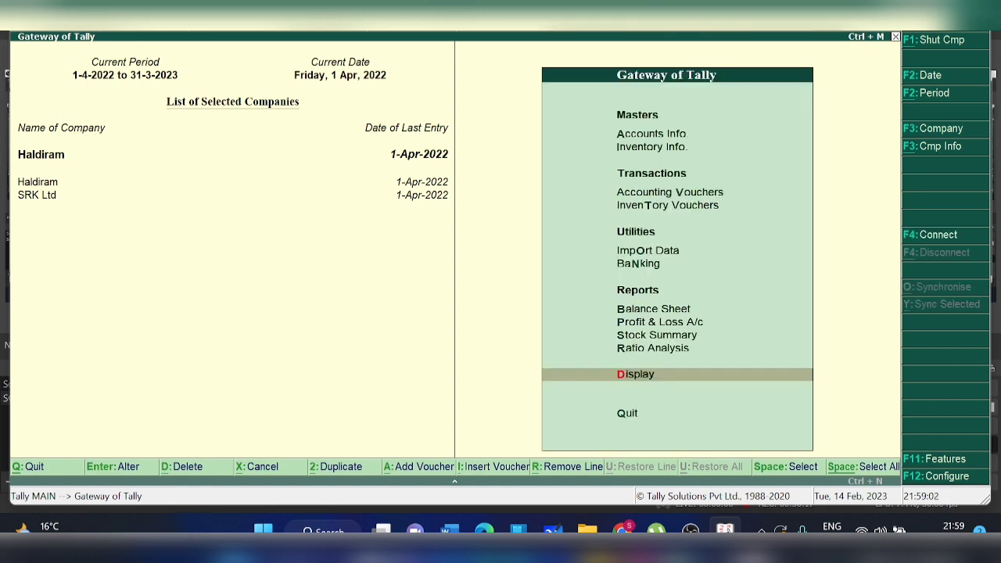
Step: Open a new journal voucher and debit Profit & Loss A/c 45,000
key("v")
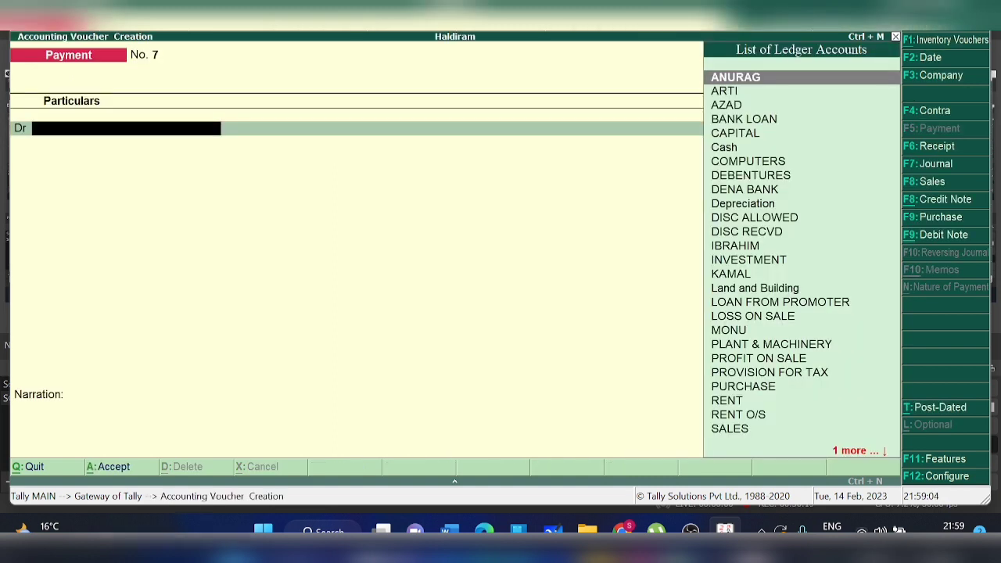
left_click(938, 166)
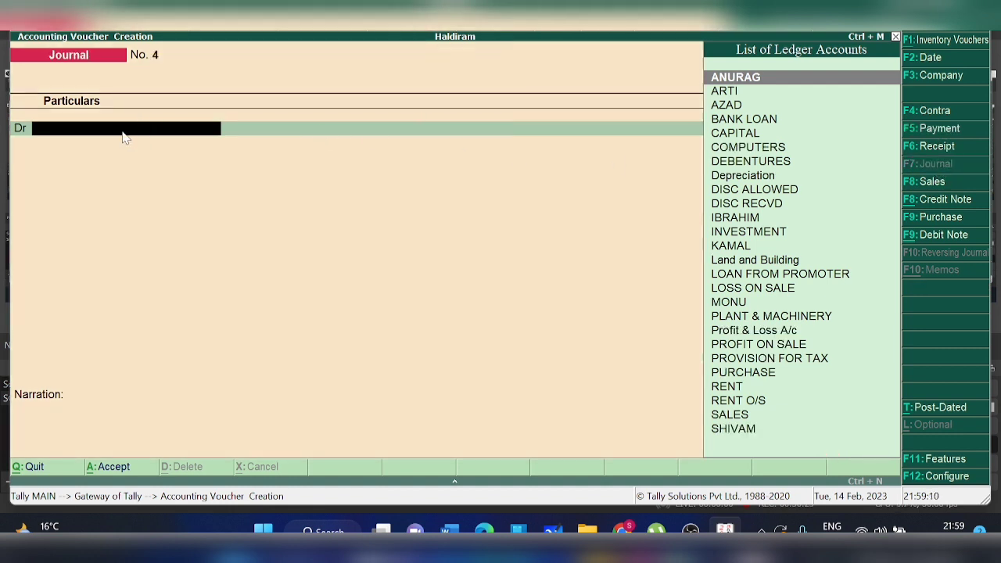
type("P")
key("Down")
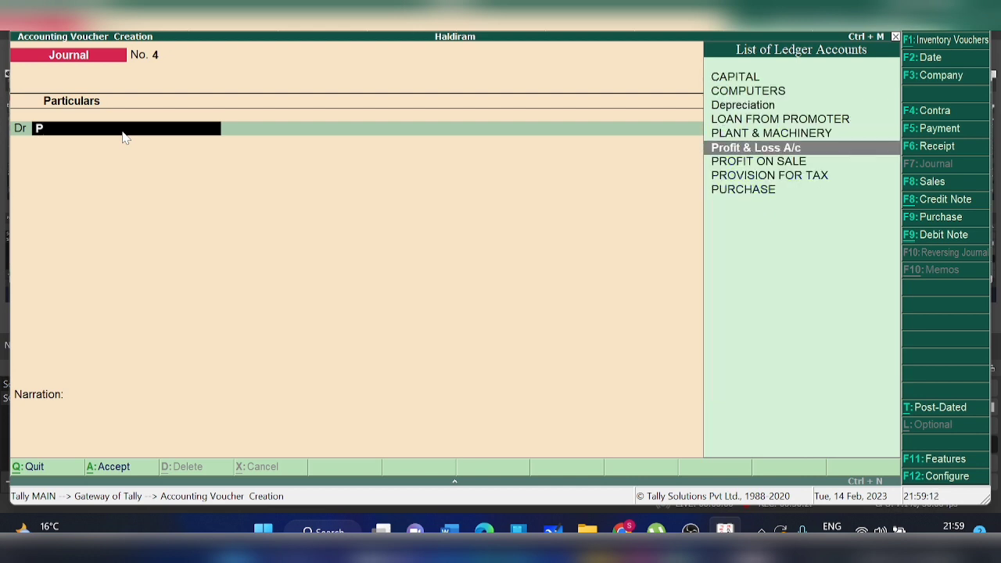
key("Return")
type("45")
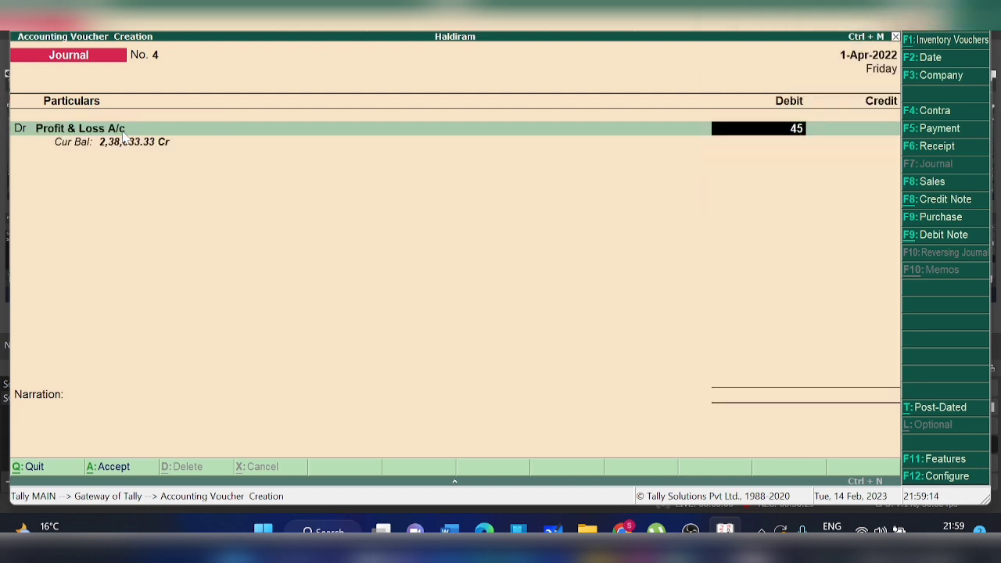
type("000")
key("Return")
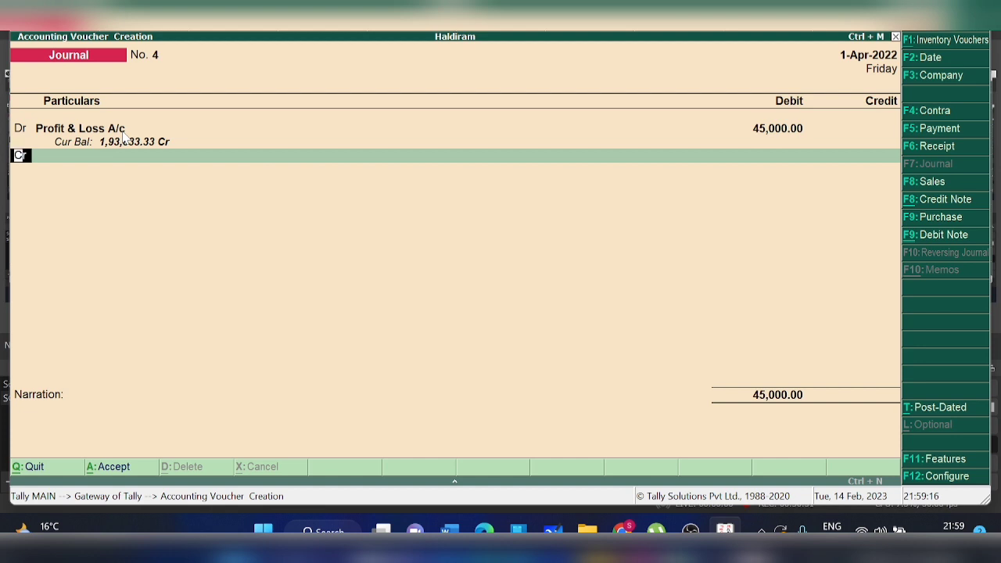
Step: Credit PROVISION FOR TAX 45,000, save Journal No. 4, and exit voucher entry
key("Return")
type("PROV")
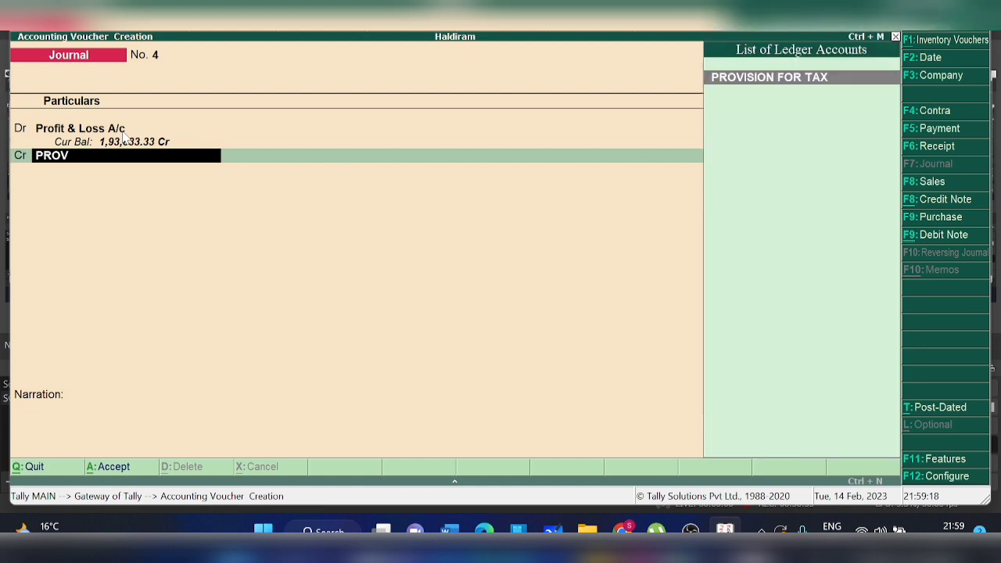
type("ISION")
key("Return")
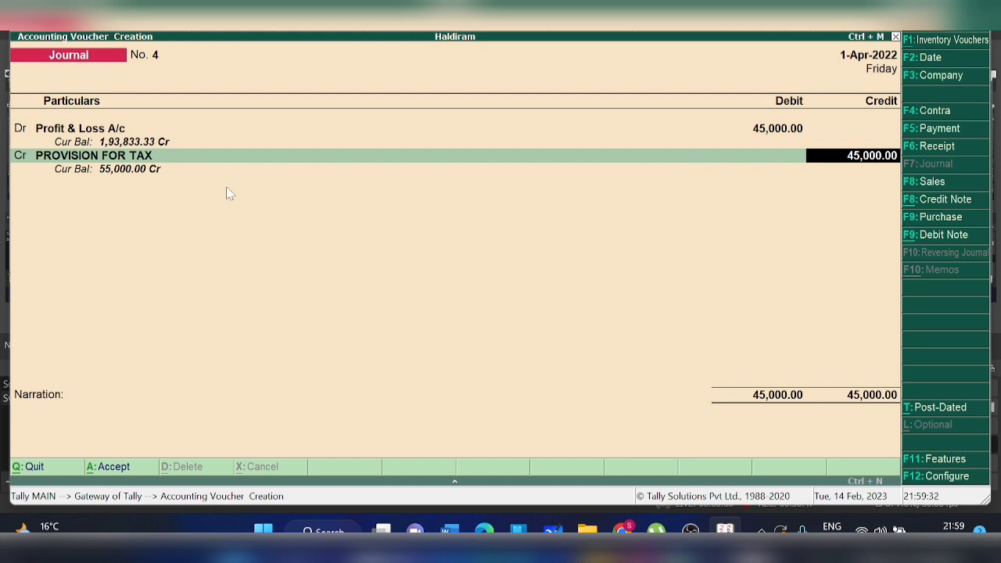
key("Return")
key("Return")
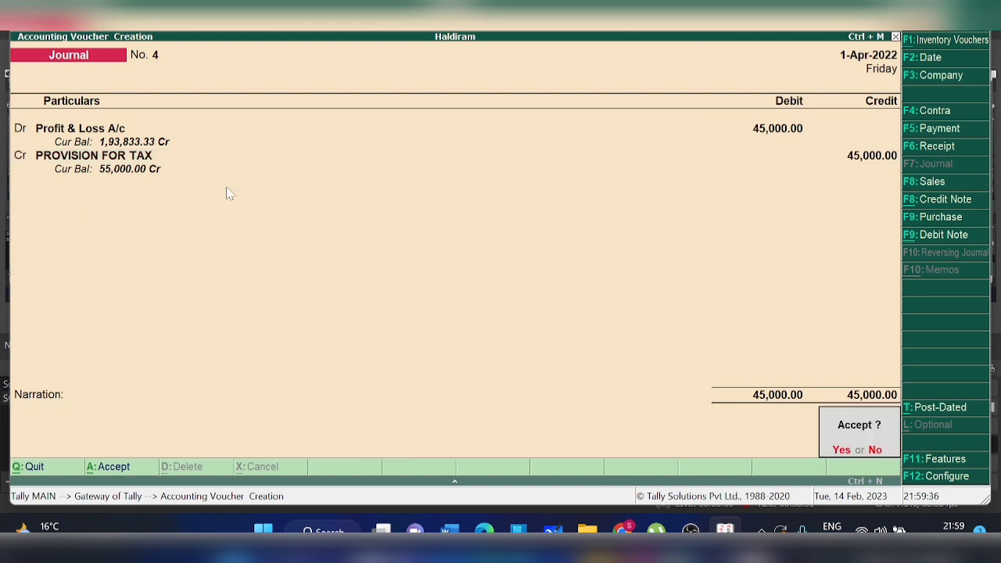
key("y")
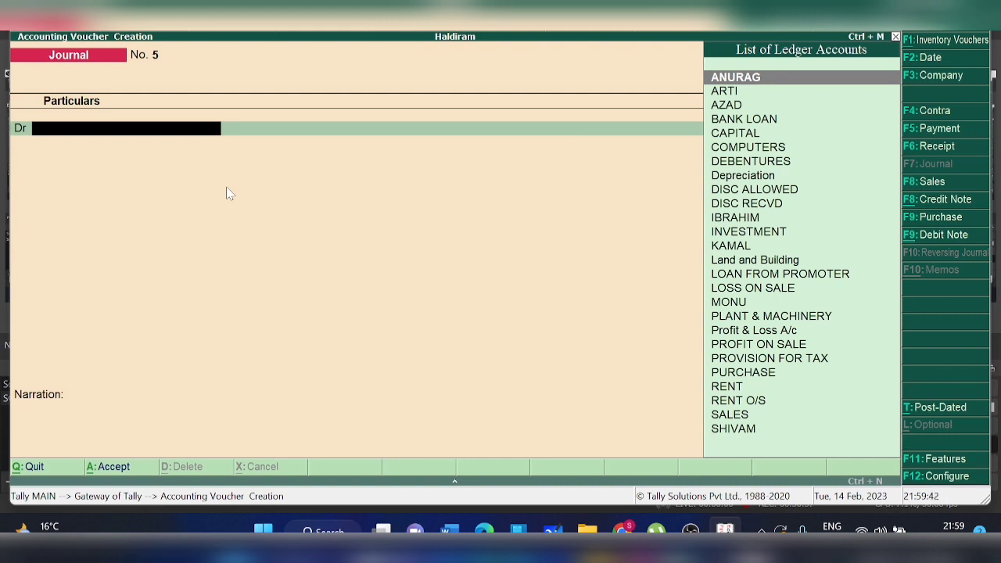
key("Escape")
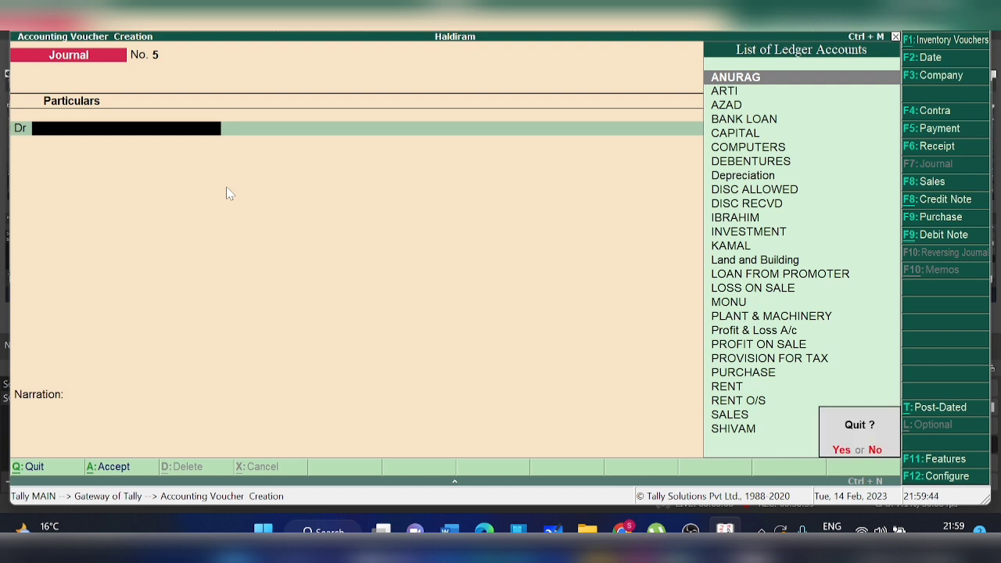
key("y")
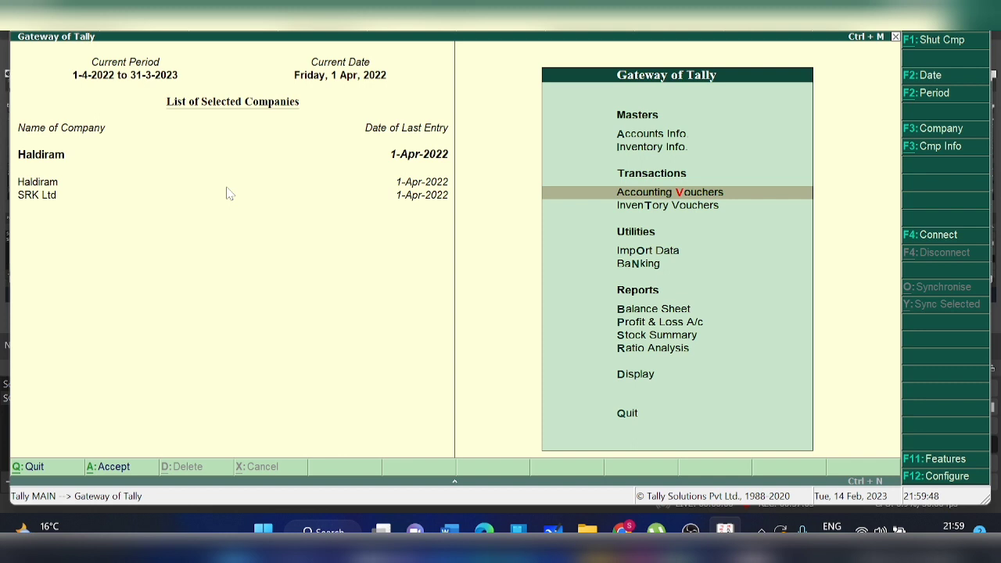
left_click(623, 311)
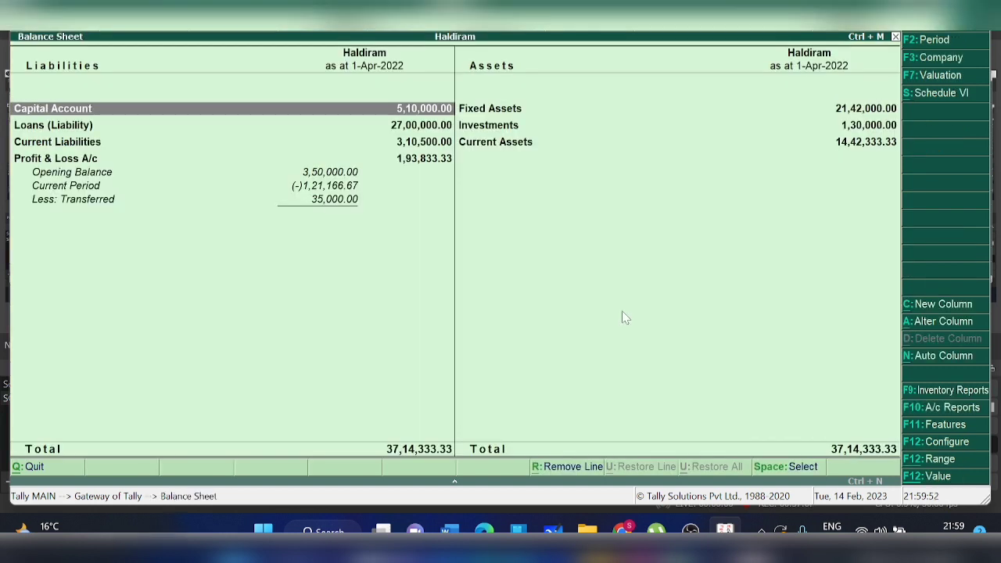
key("alt+F5")
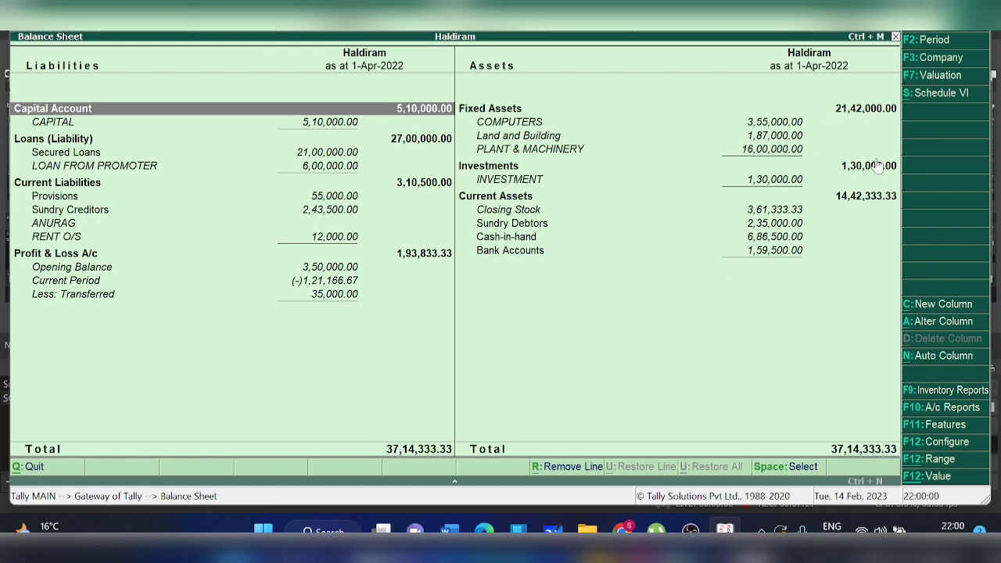
key("Escape")
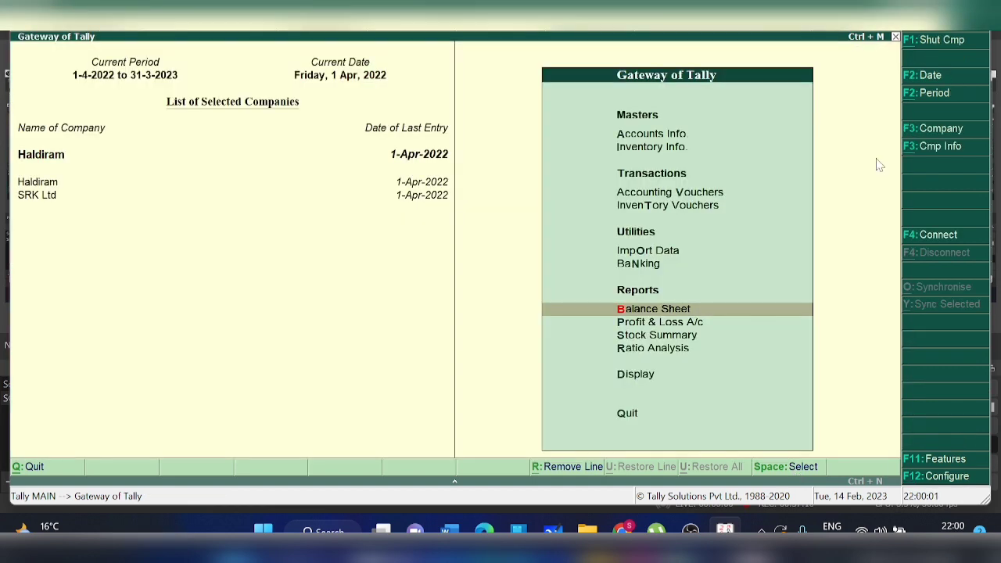
left_click(634, 324)
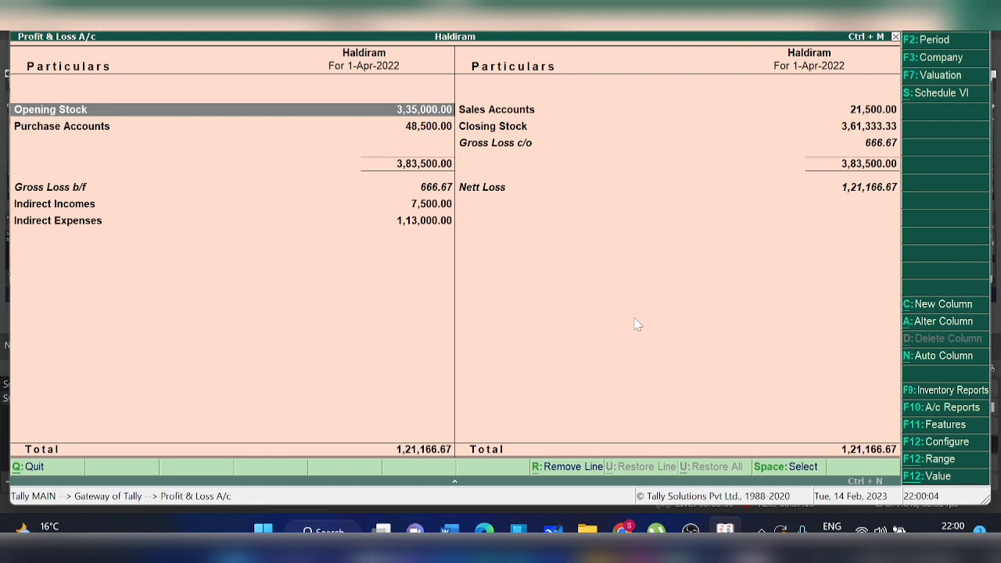
key("alt+F5")
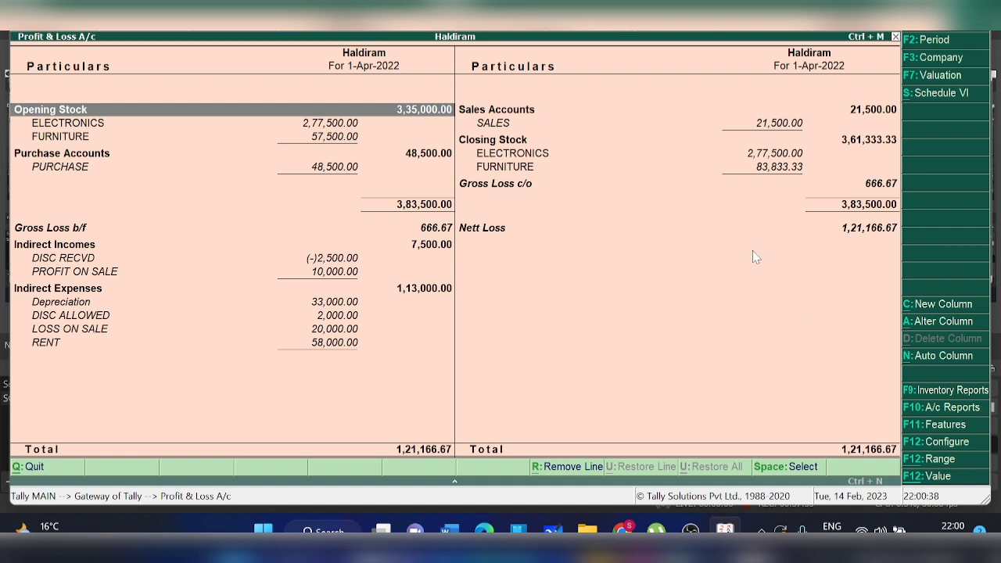
key("Escape")
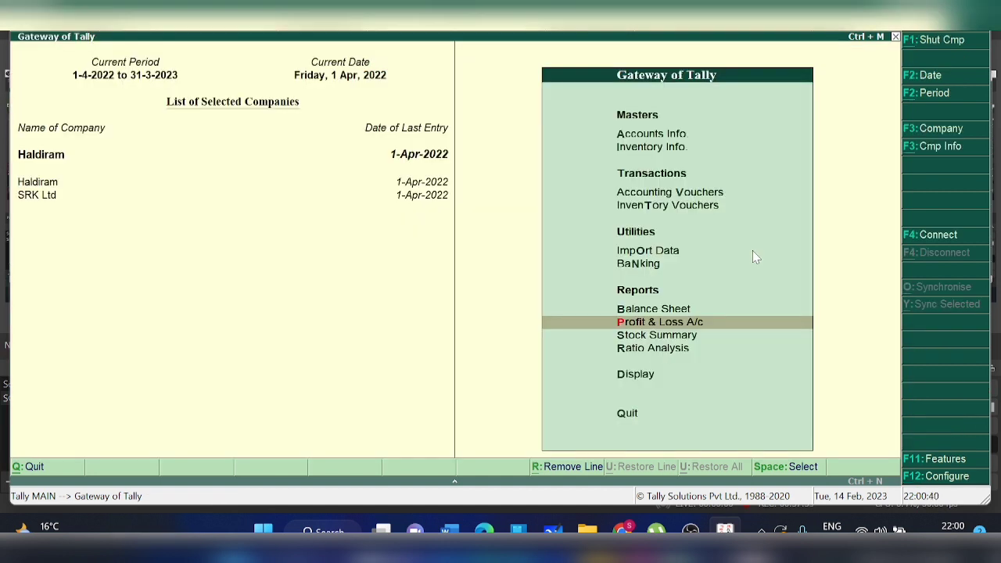
left_click(631, 378)
key("Return")
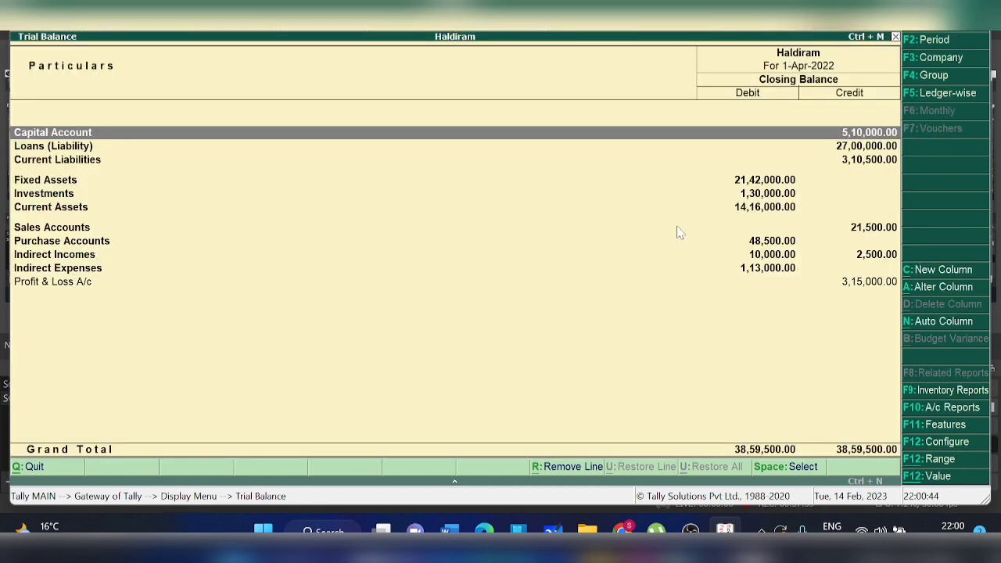
key("Escape")
key("Down")
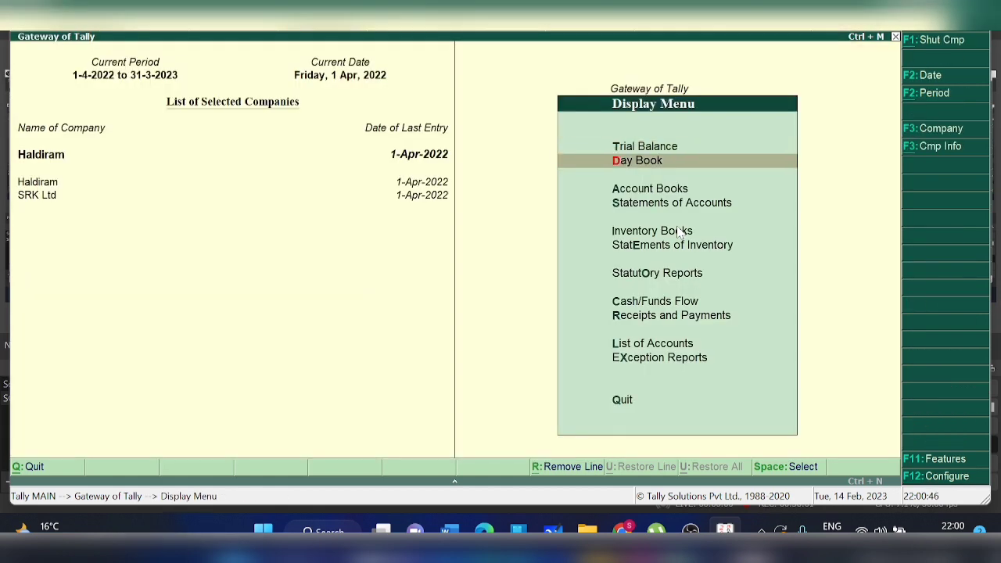
key("Return")
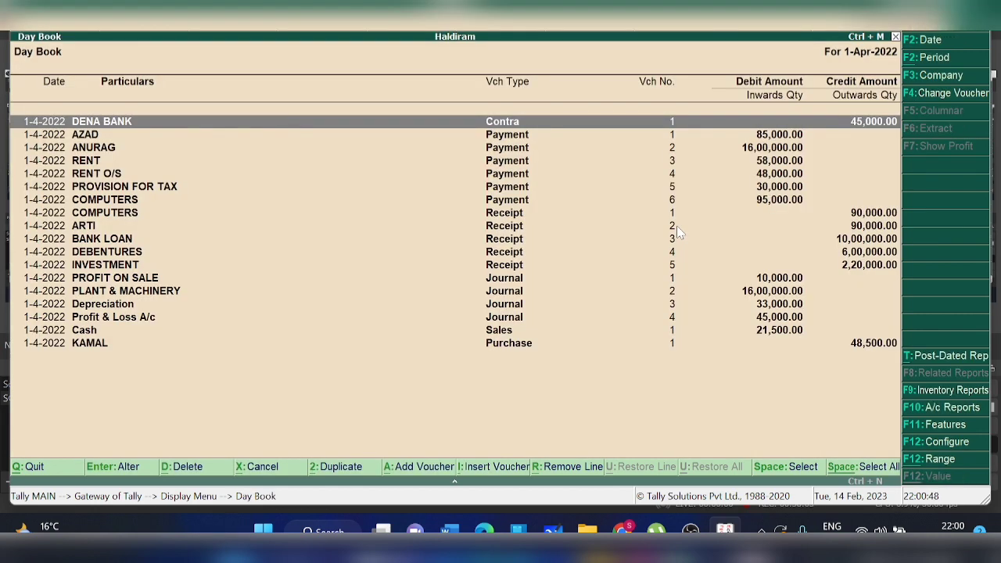
key("Down")
key("Down")
key("Down")
key("Down")
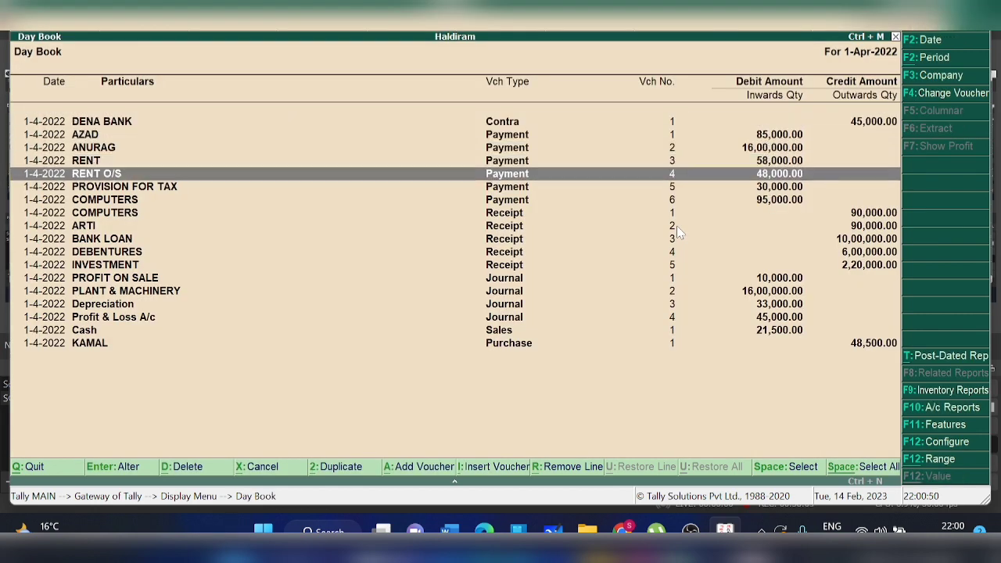
key("Return")
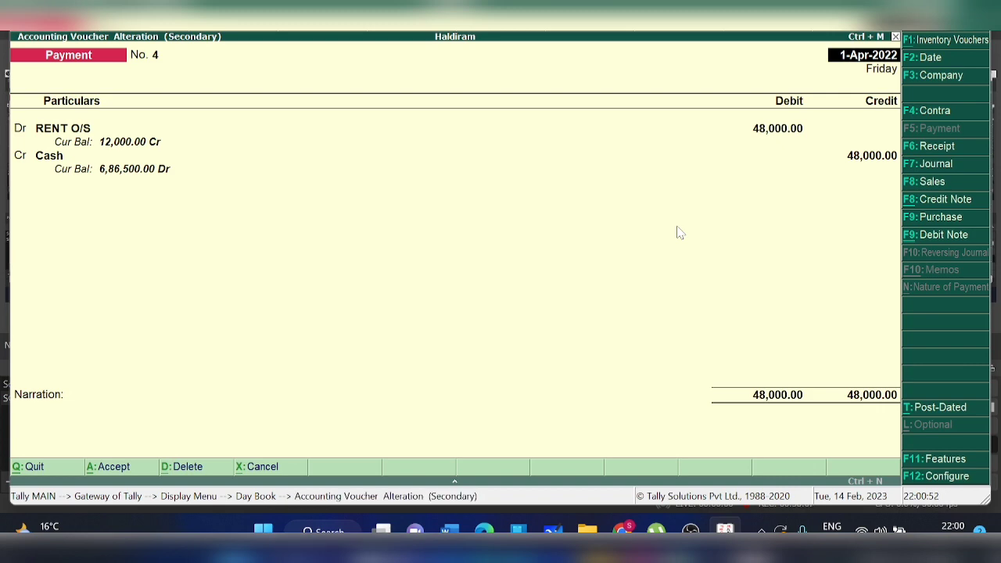
key("Return")
key("Return")
key("Return")
key("Return")
key("Return")
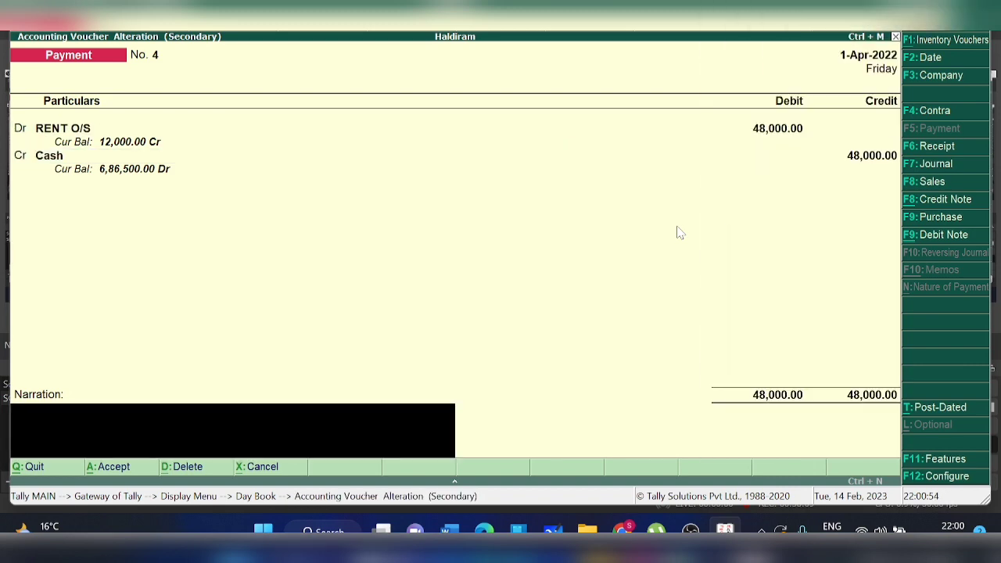
key("Return")
key("Return")
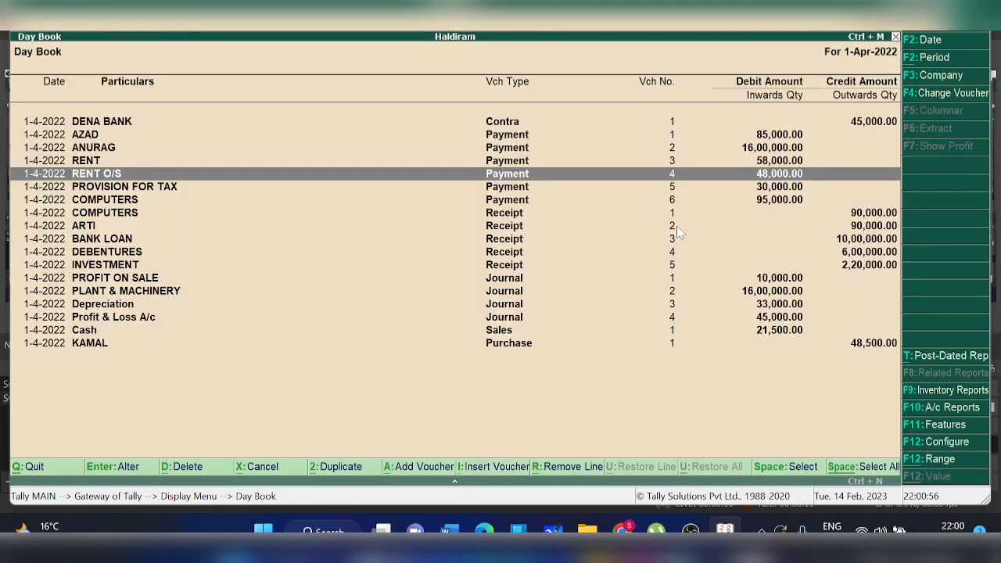
key("Escape")
key("Escape")
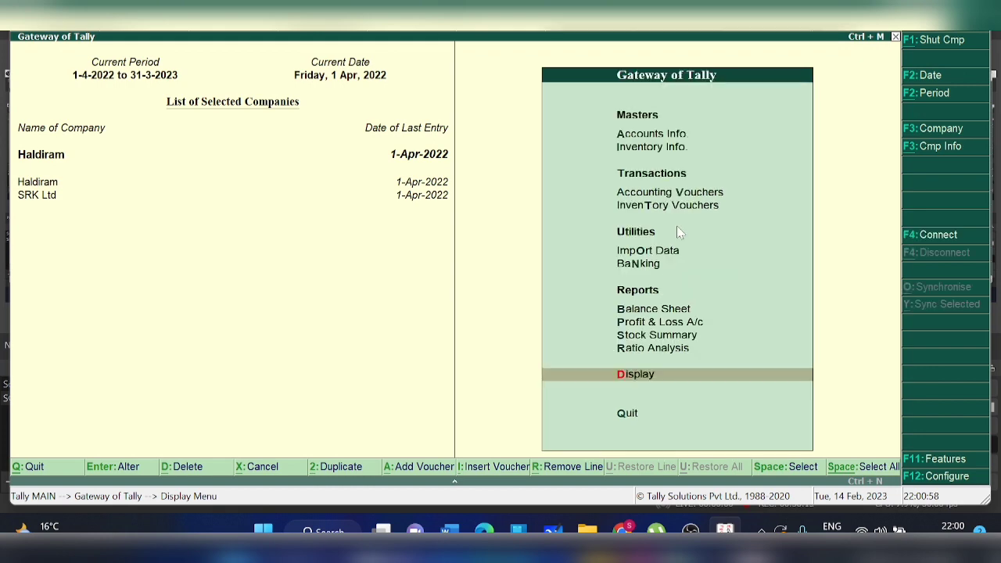